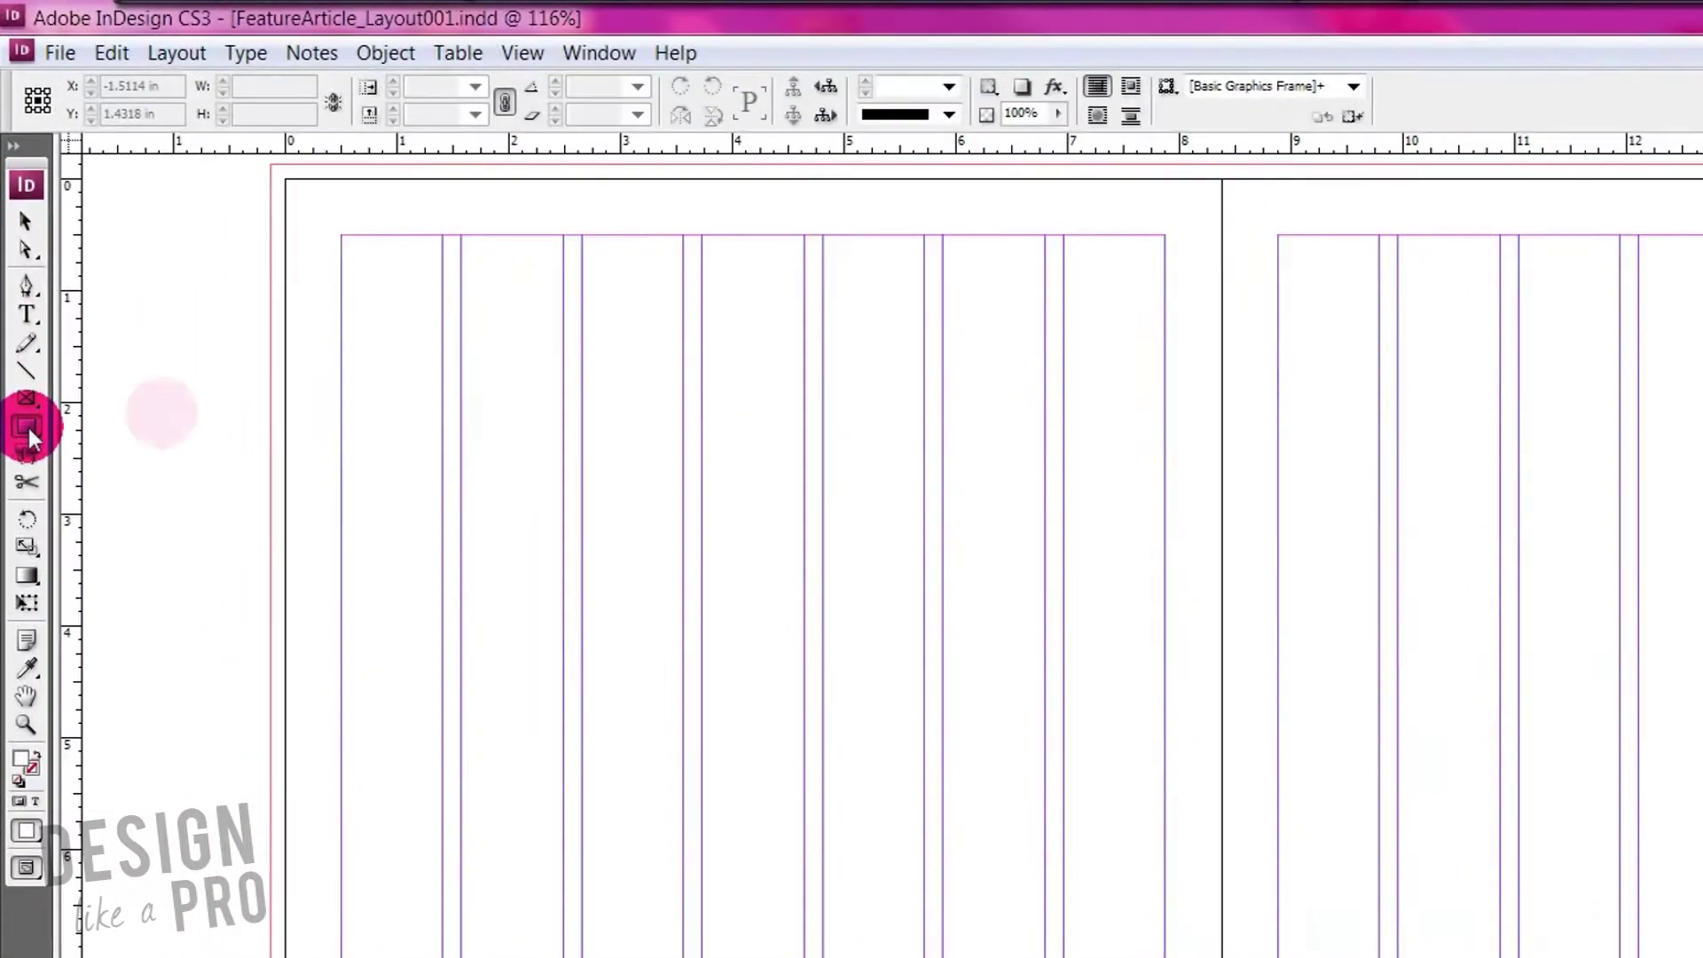
# Step: Draw a rectangle frame across the top-left of the left page
pyautogui.click(27, 426)
pyautogui.moveTo(270, 272); pyautogui.dragTo(827, 390)
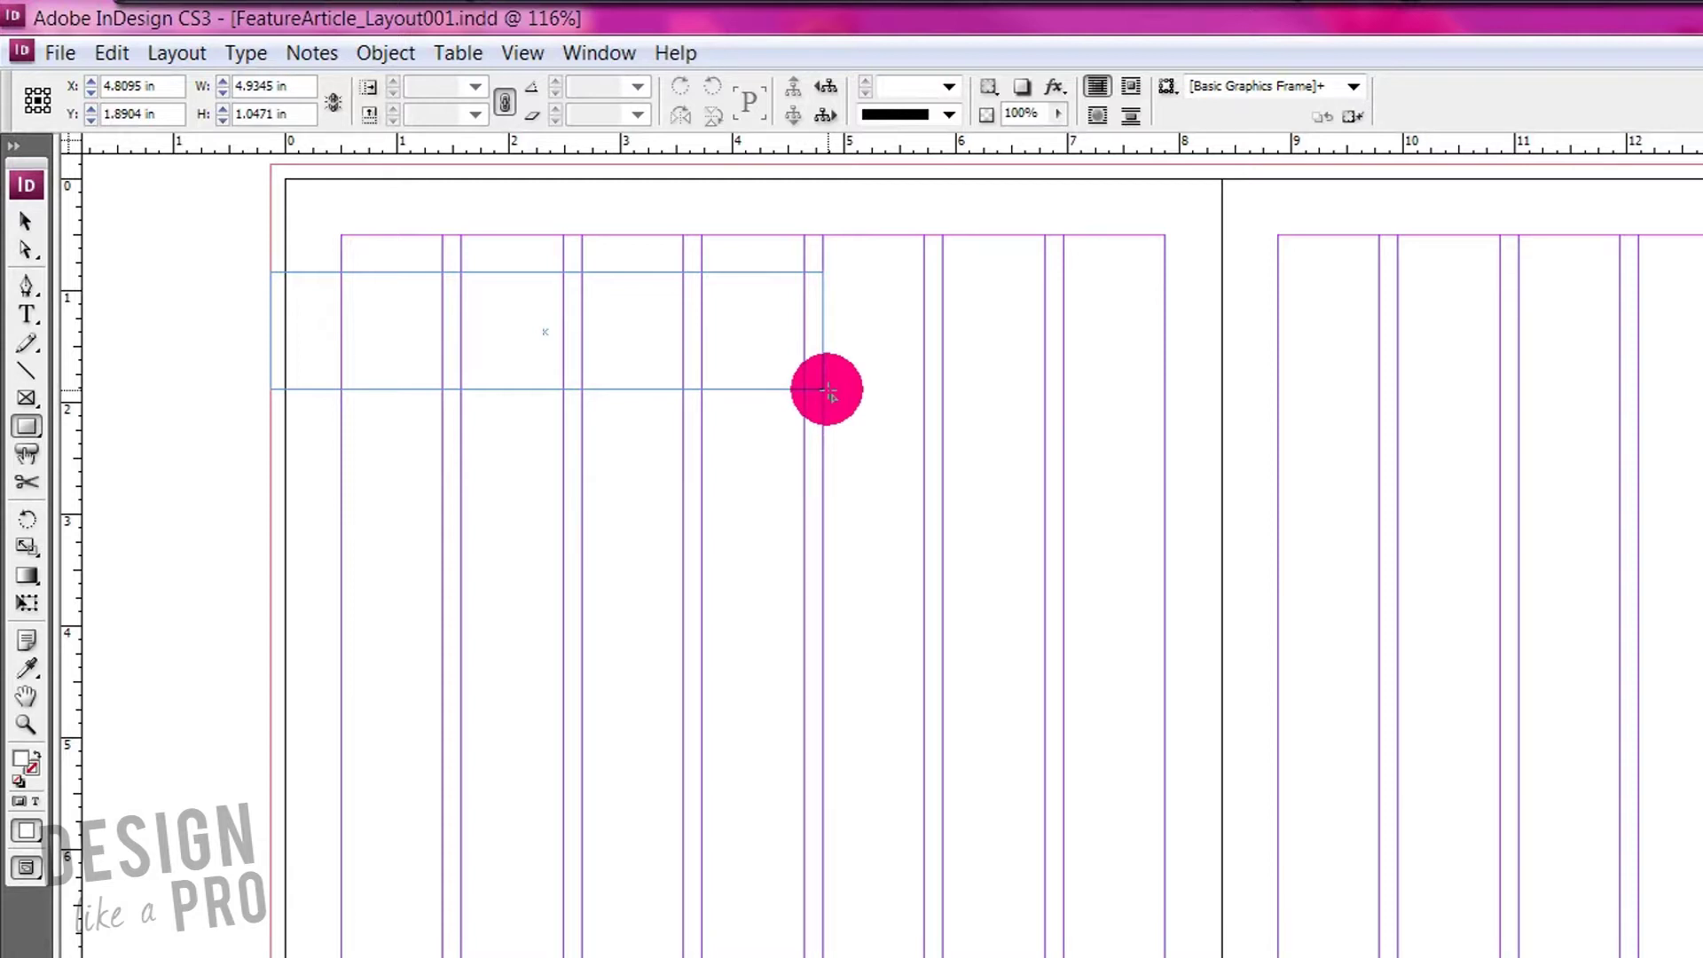
pyautogui.moveTo(827, 389)
pyautogui.mouseDown()
pyautogui.moveTo(940, 387)
pyautogui.moveTo(802, 399)
pyautogui.moveTo(834, 383)
pyautogui.moveTo(822, 370)
pyautogui.mouseUp()
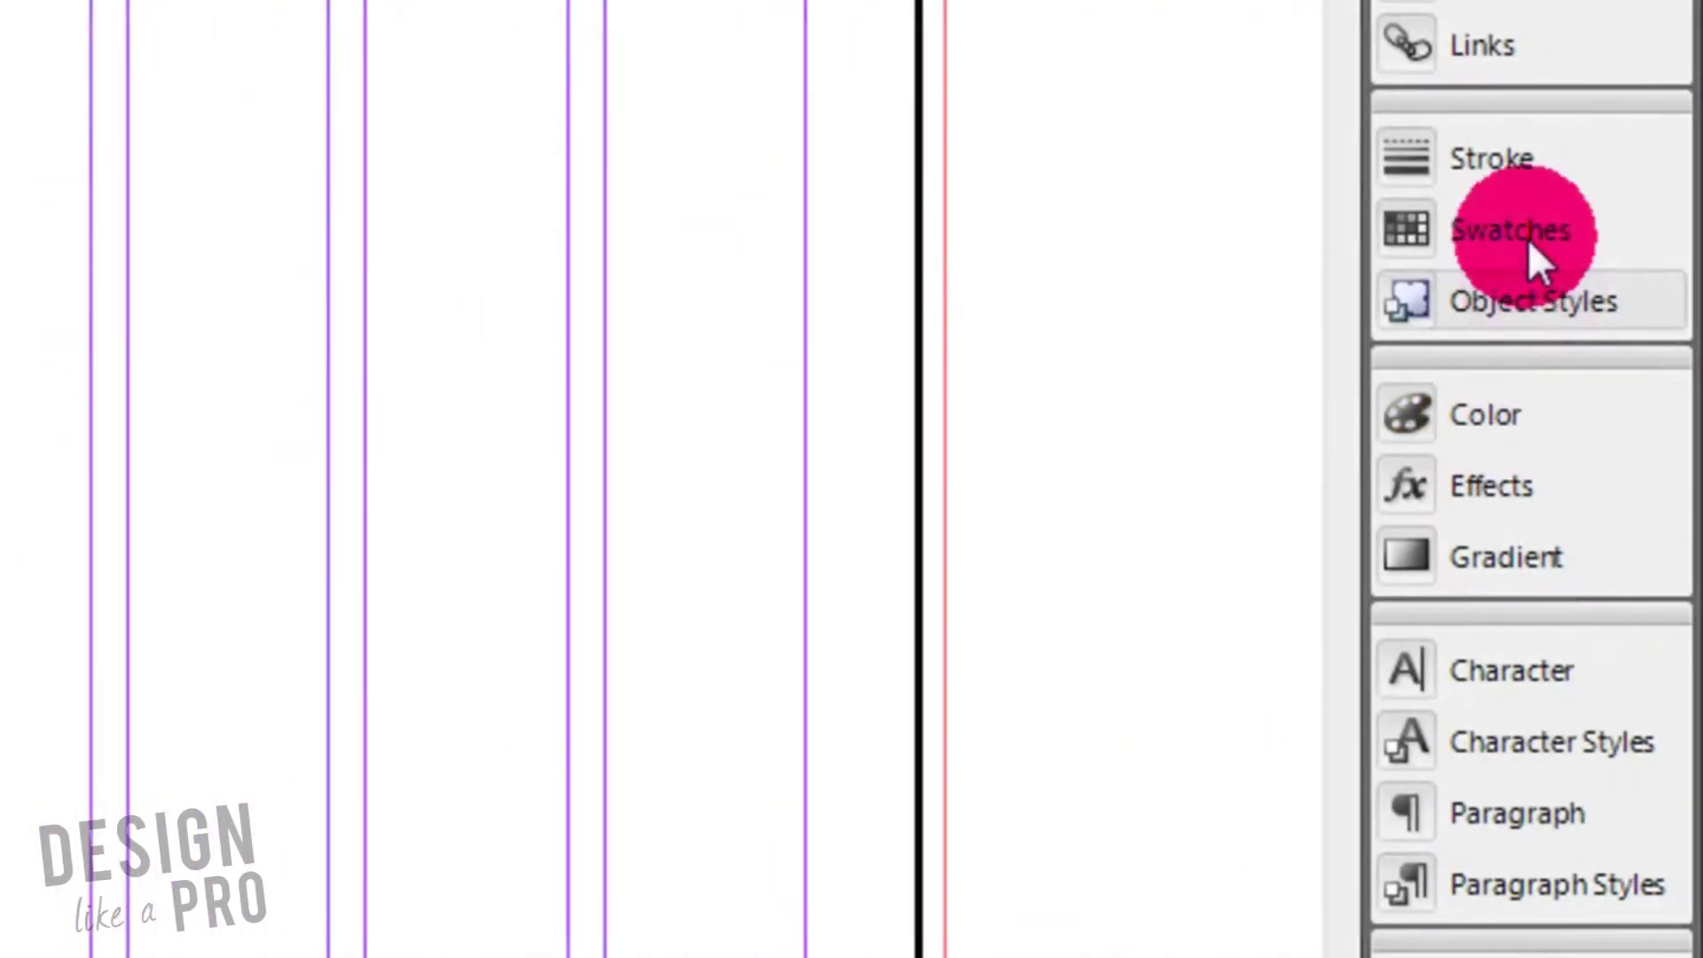
# Step: Fill the banner frame with the C=0 M=0 Y=0 K=75 dark grey swatch
pyautogui.click(1403, 232)
pyautogui.moveTo(1328, 386); pyautogui.dragTo(1317, 949)
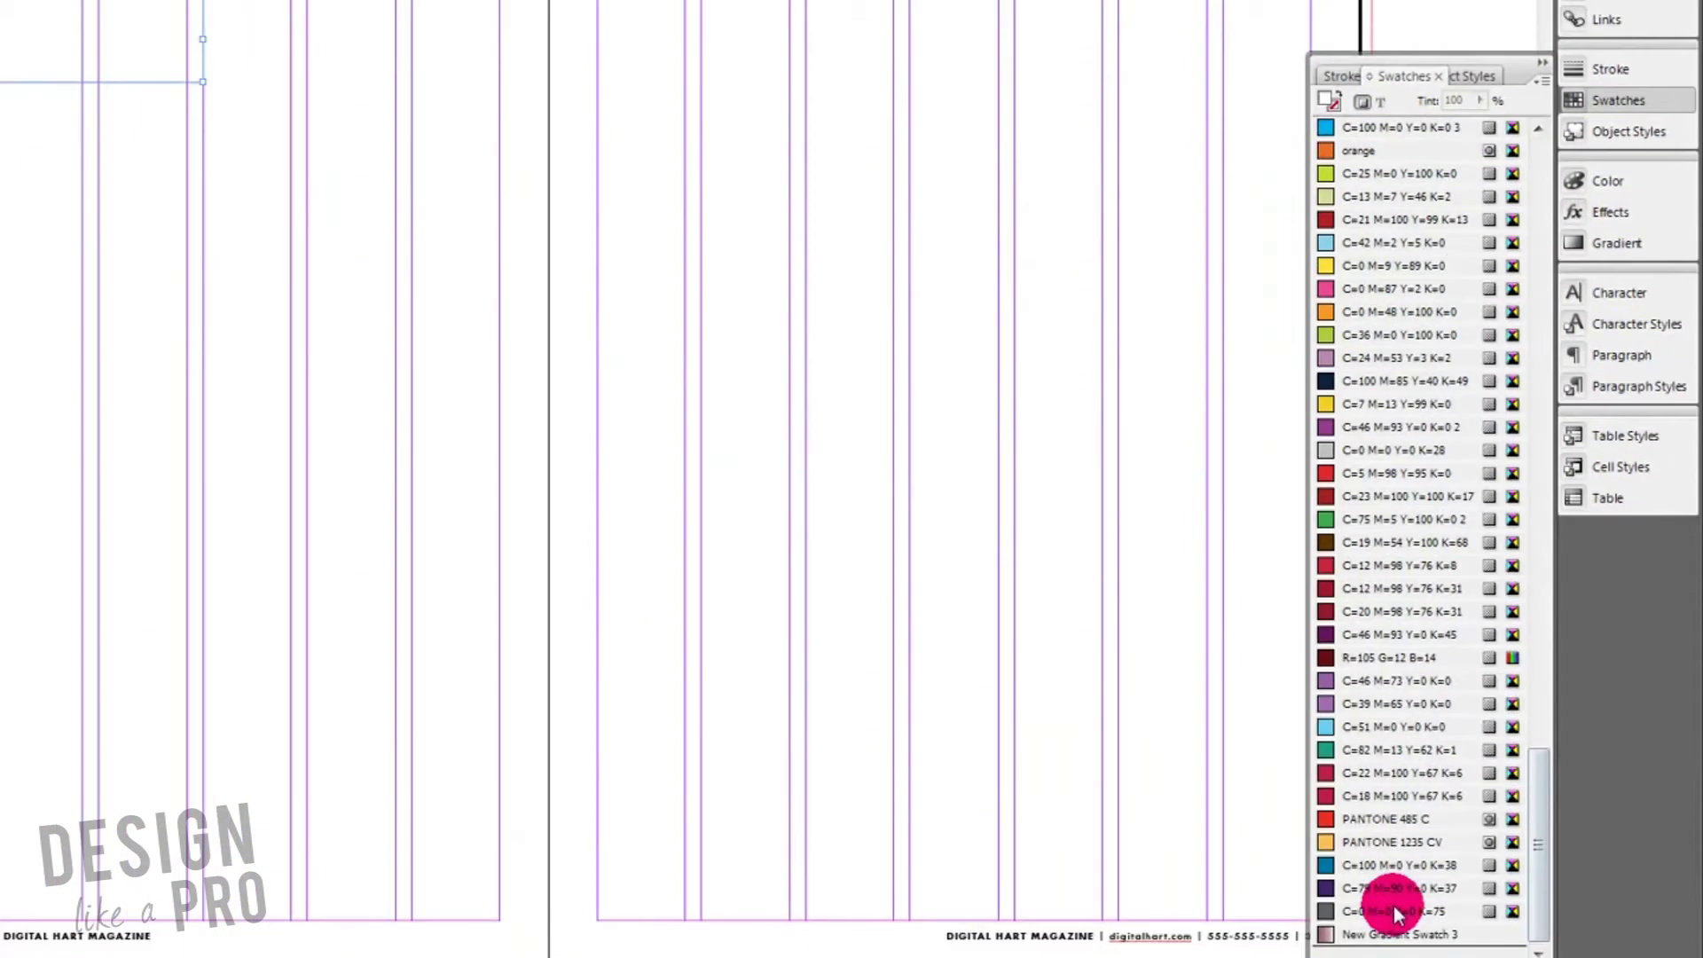
pyautogui.click(1393, 908)
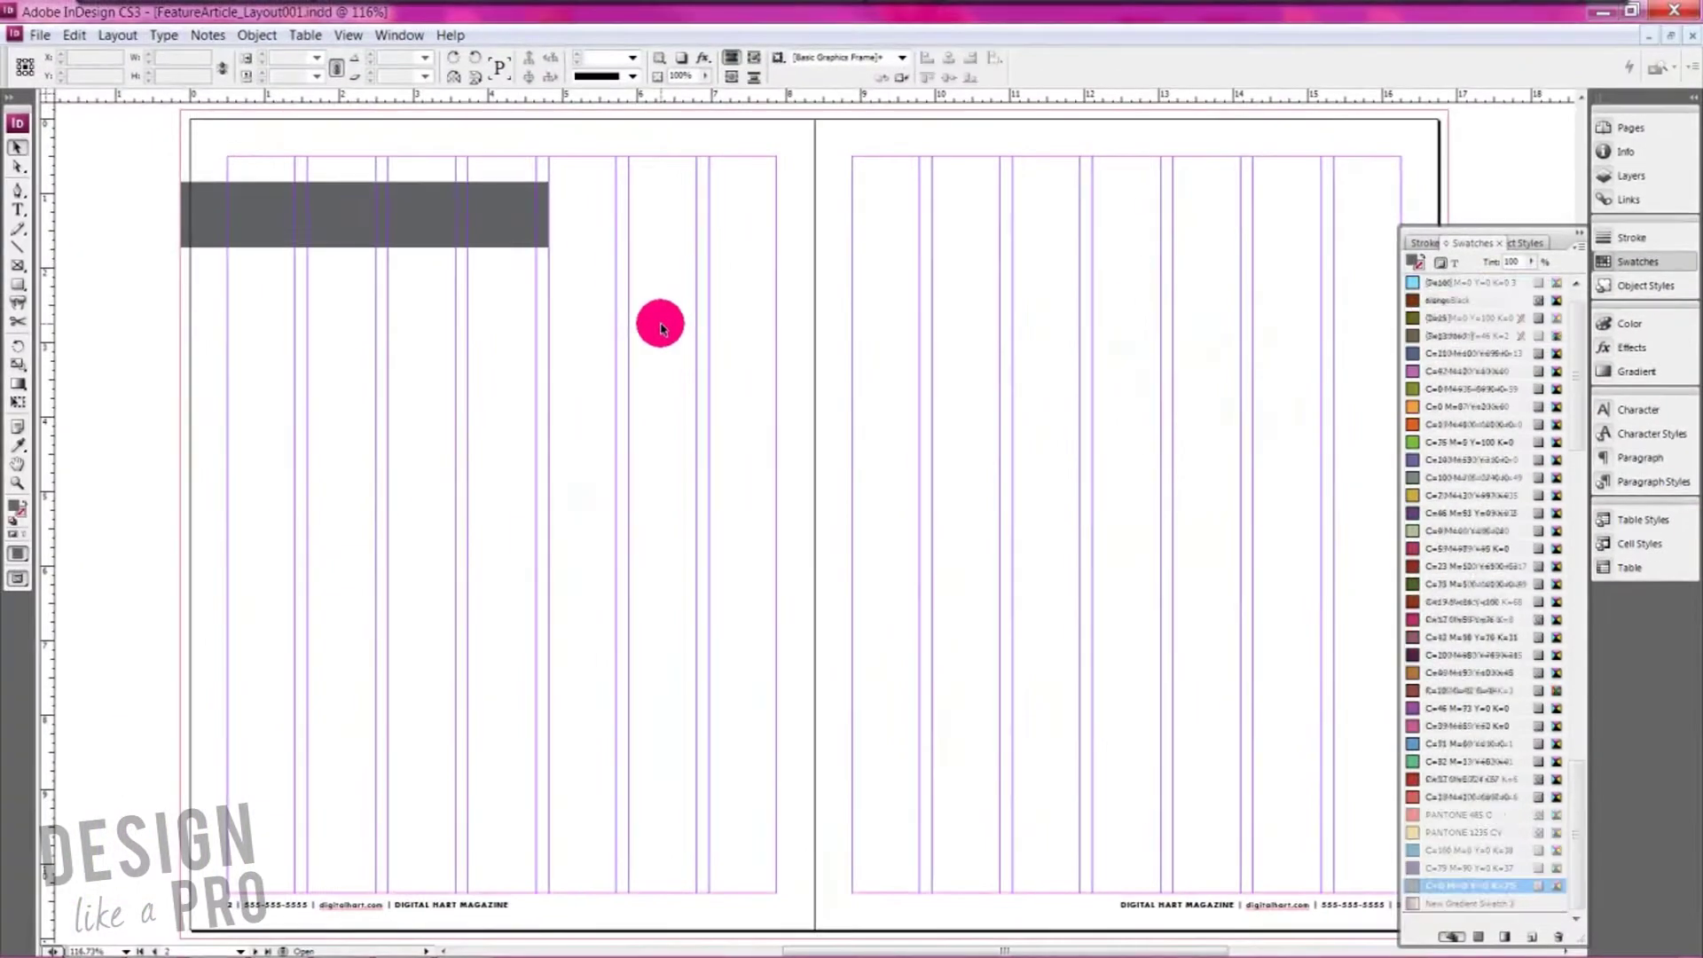
pyautogui.click(345, 178)
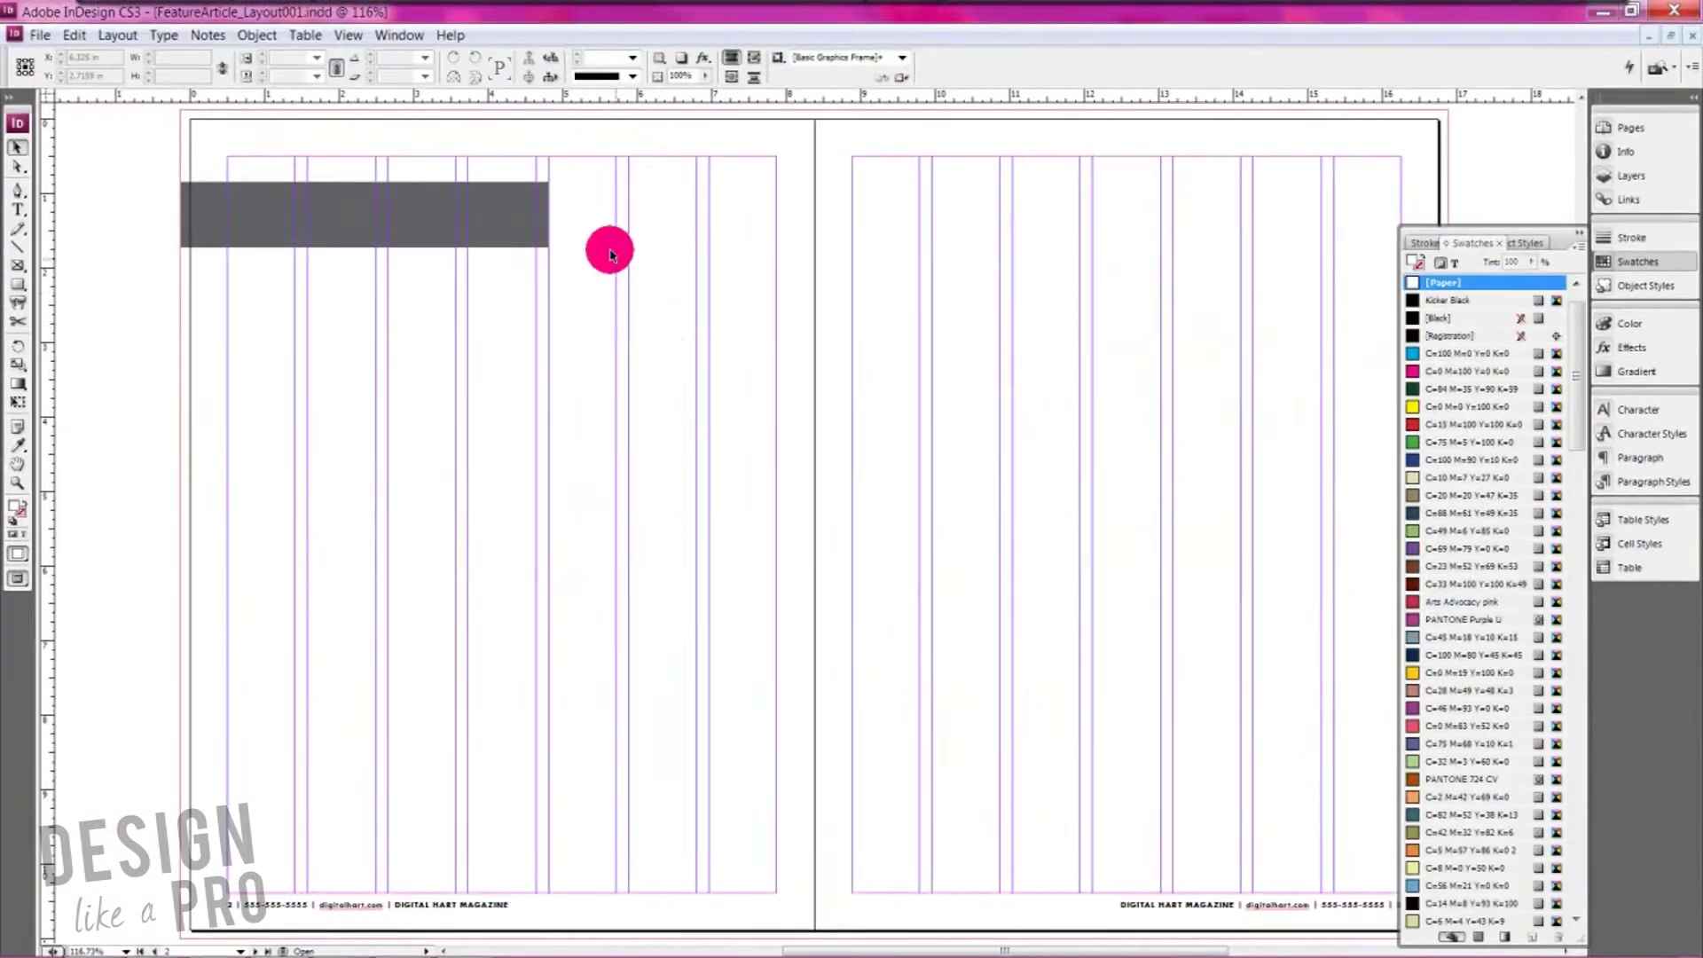
pyautogui.click(17, 209)
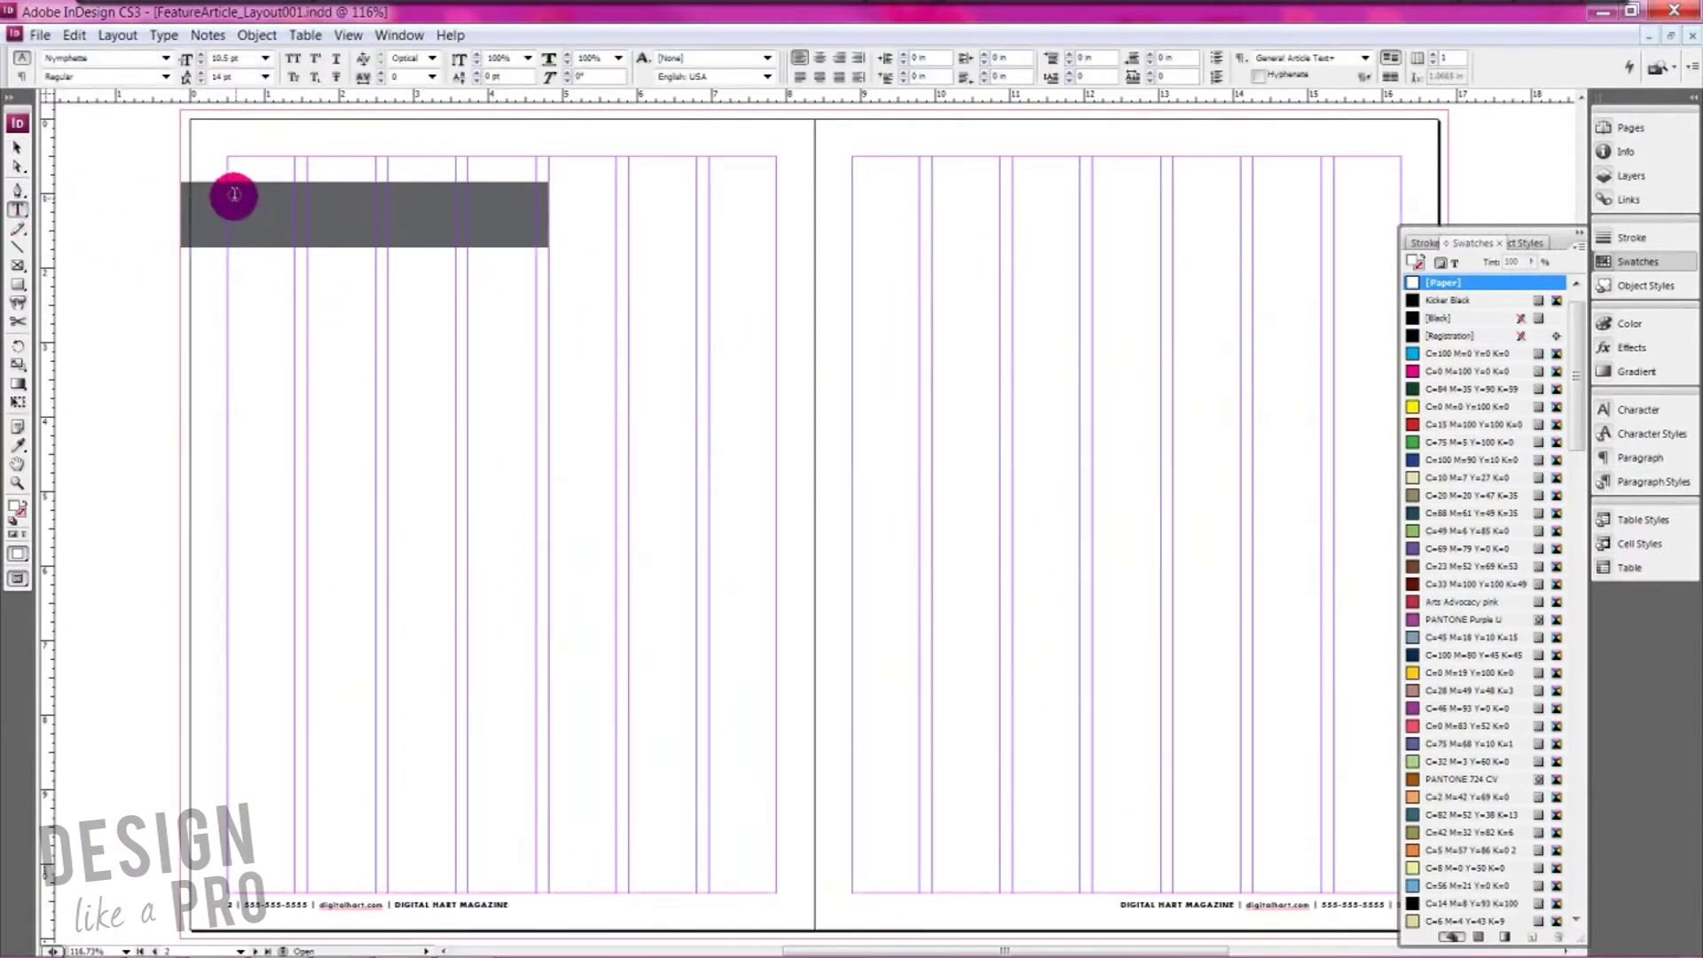
# Step: Draw a text frame below the banner, type the headline, and set it to OldSansBlack 50 pt
pyautogui.moveTo(232, 285); pyautogui.dragTo(599, 389)
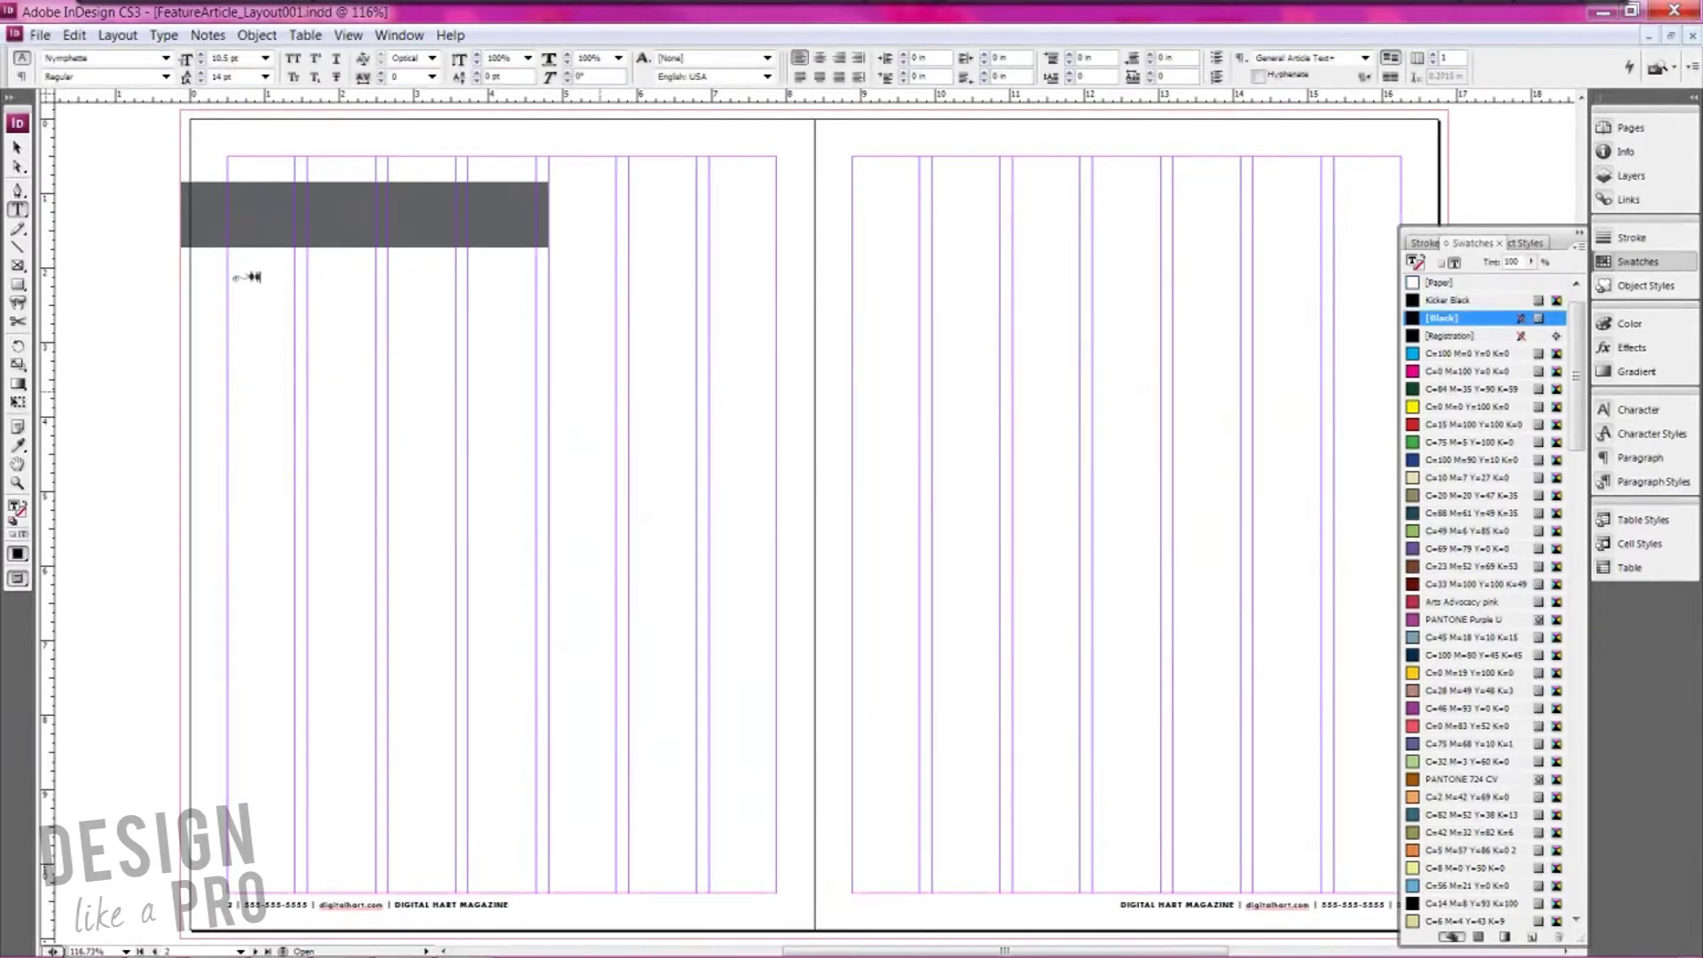
pyautogui.write('abcd efghijk')
pyautogui.hotkey('ctrl', 'a')
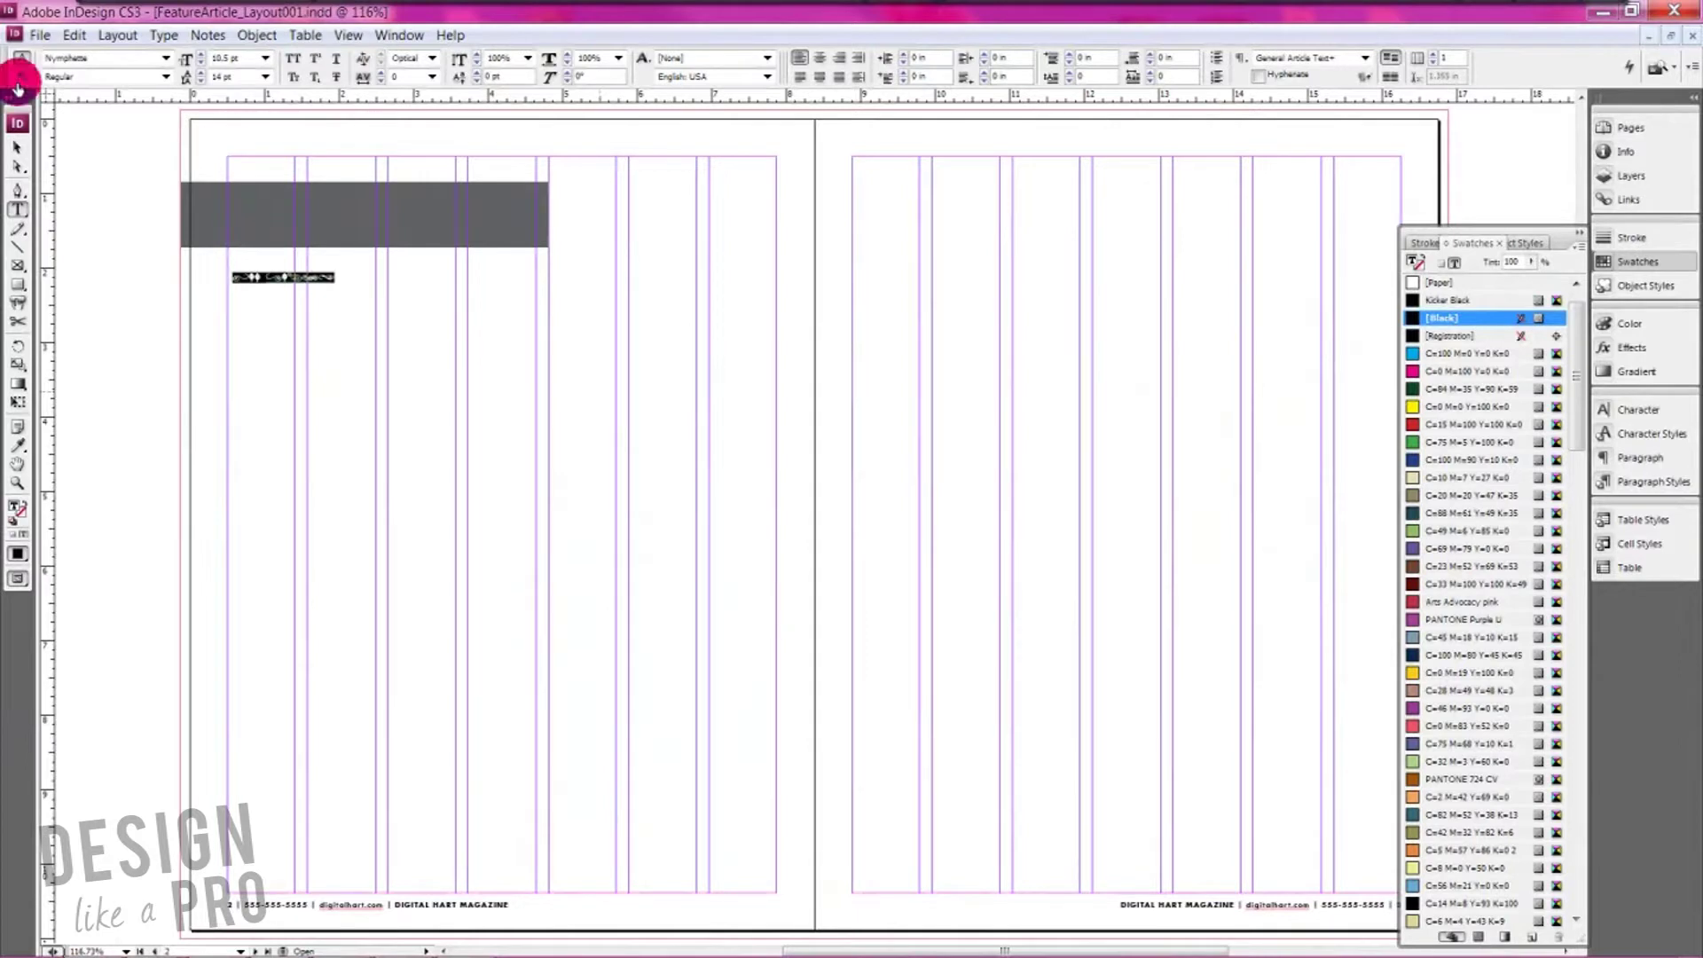
pyautogui.click(64, 57)
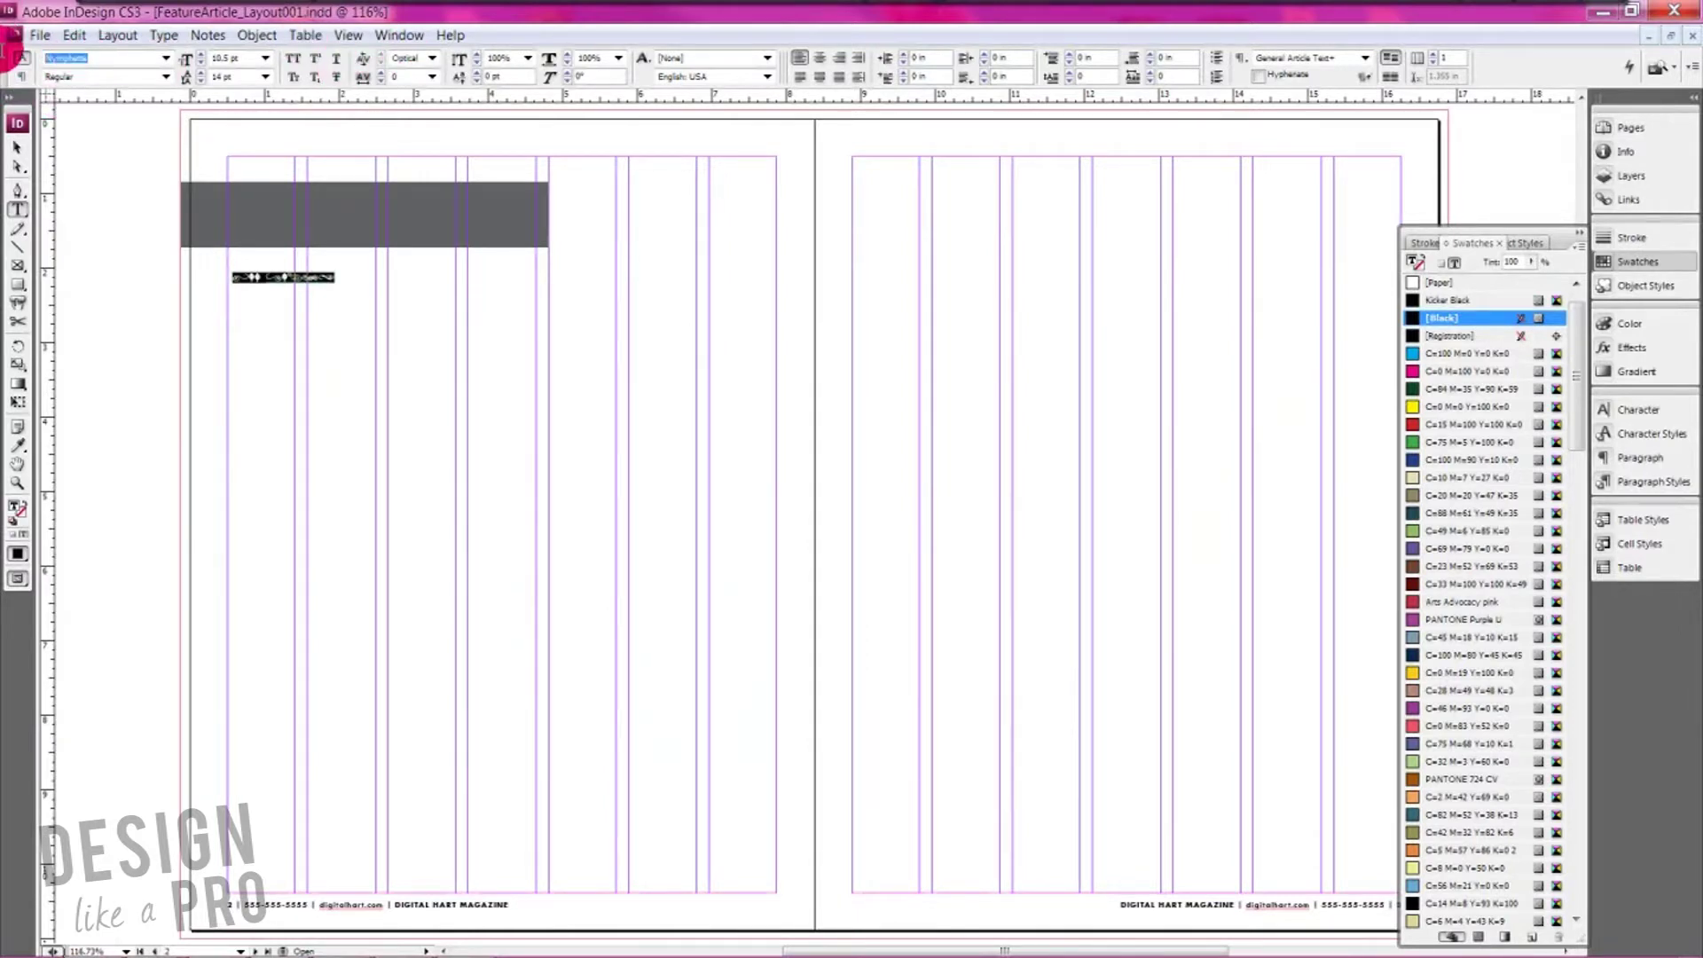
pyautogui.write('OldSansBlack')
pyautogui.press('Return')
pyautogui.click(76, 39)
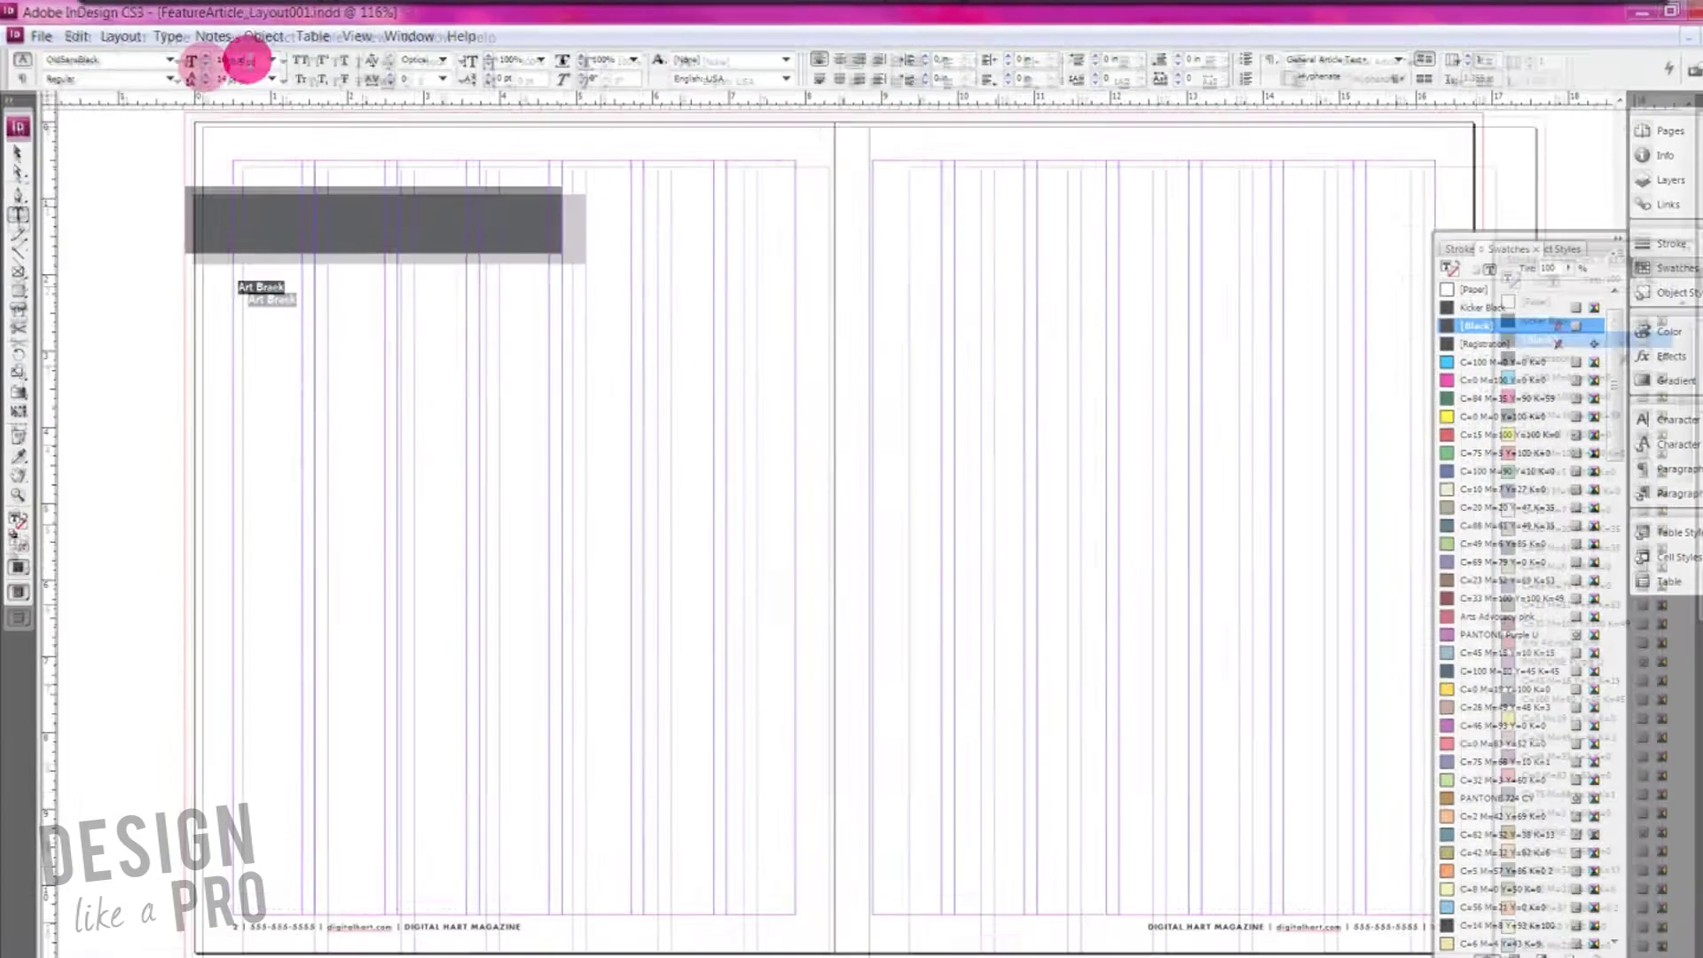
pyautogui.click(189, 62)
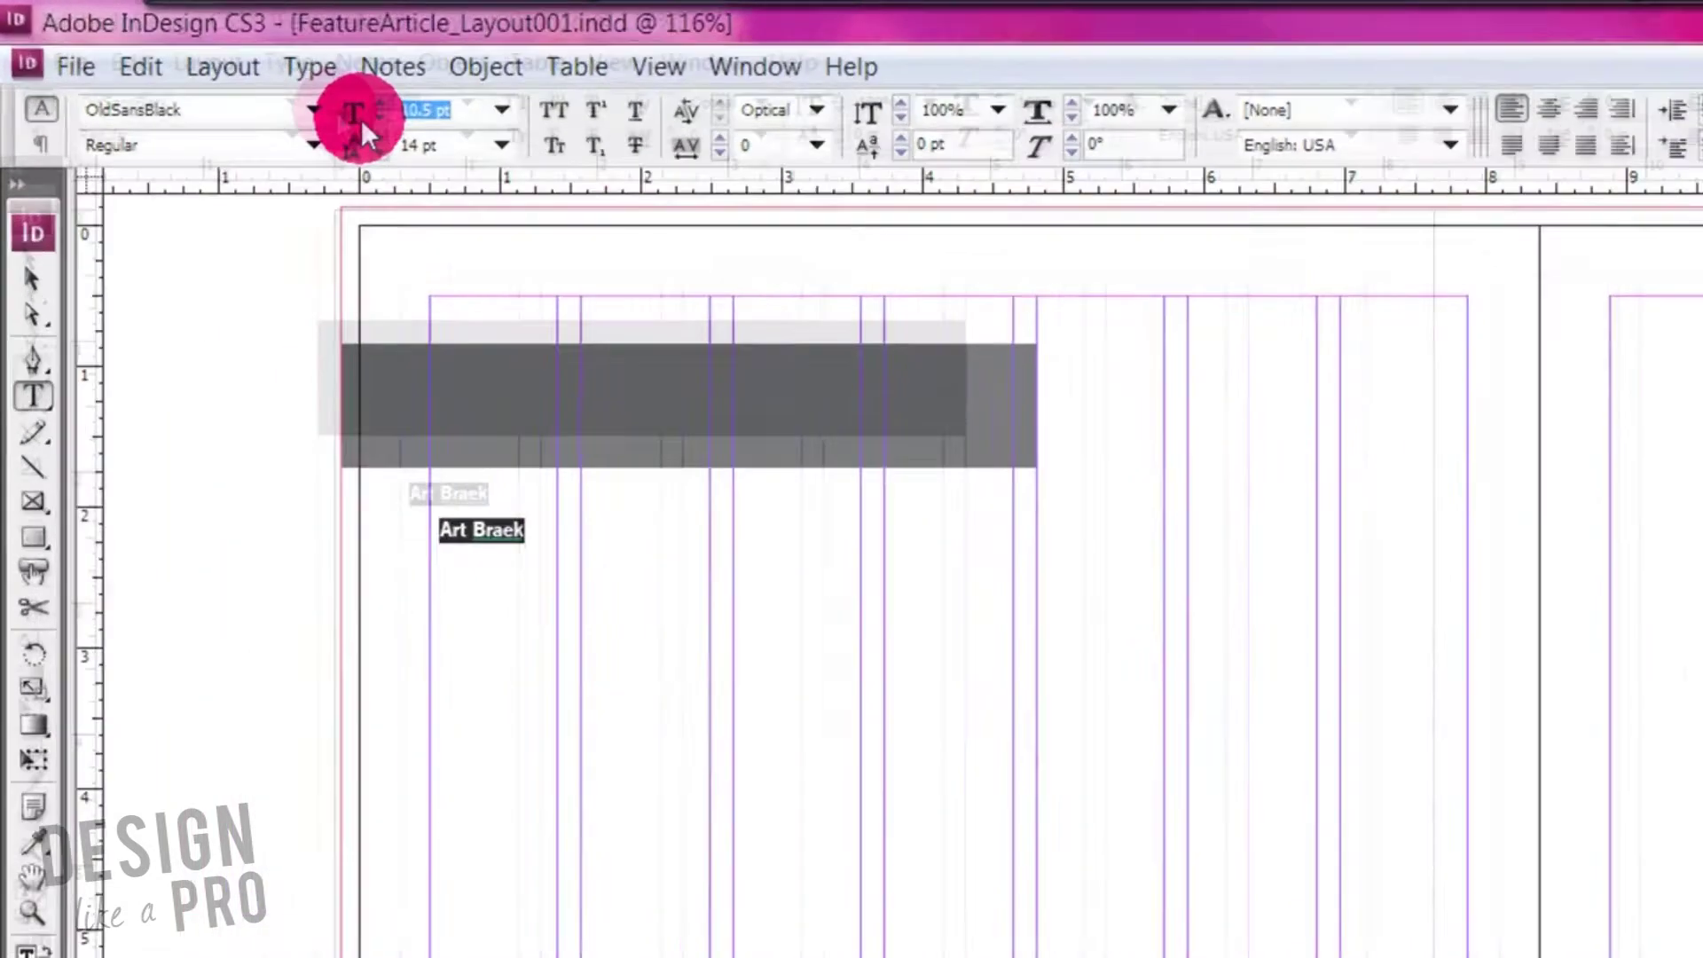
pyautogui.write('50')
pyautogui.press('Return')
# Step: Correct the headline to read 'Art Break' and make it All Caps
pyautogui.click(962, 691)
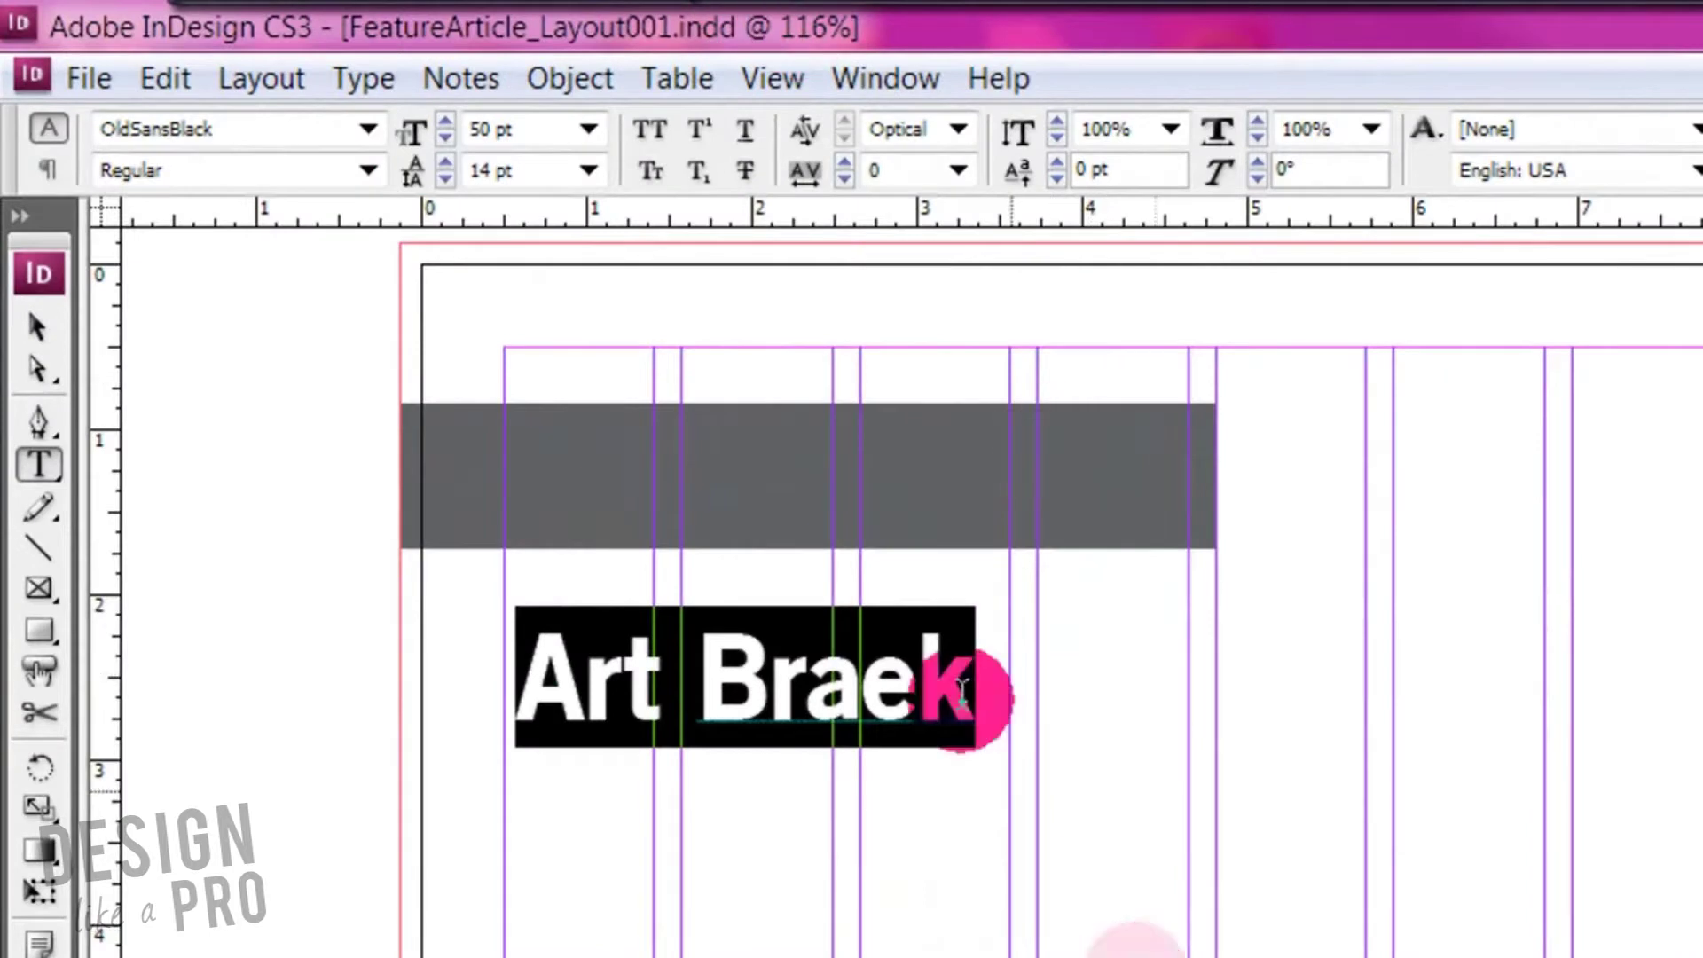
pyautogui.moveTo(963, 692); pyautogui.dragTo(837, 665)
pyautogui.write('ea')
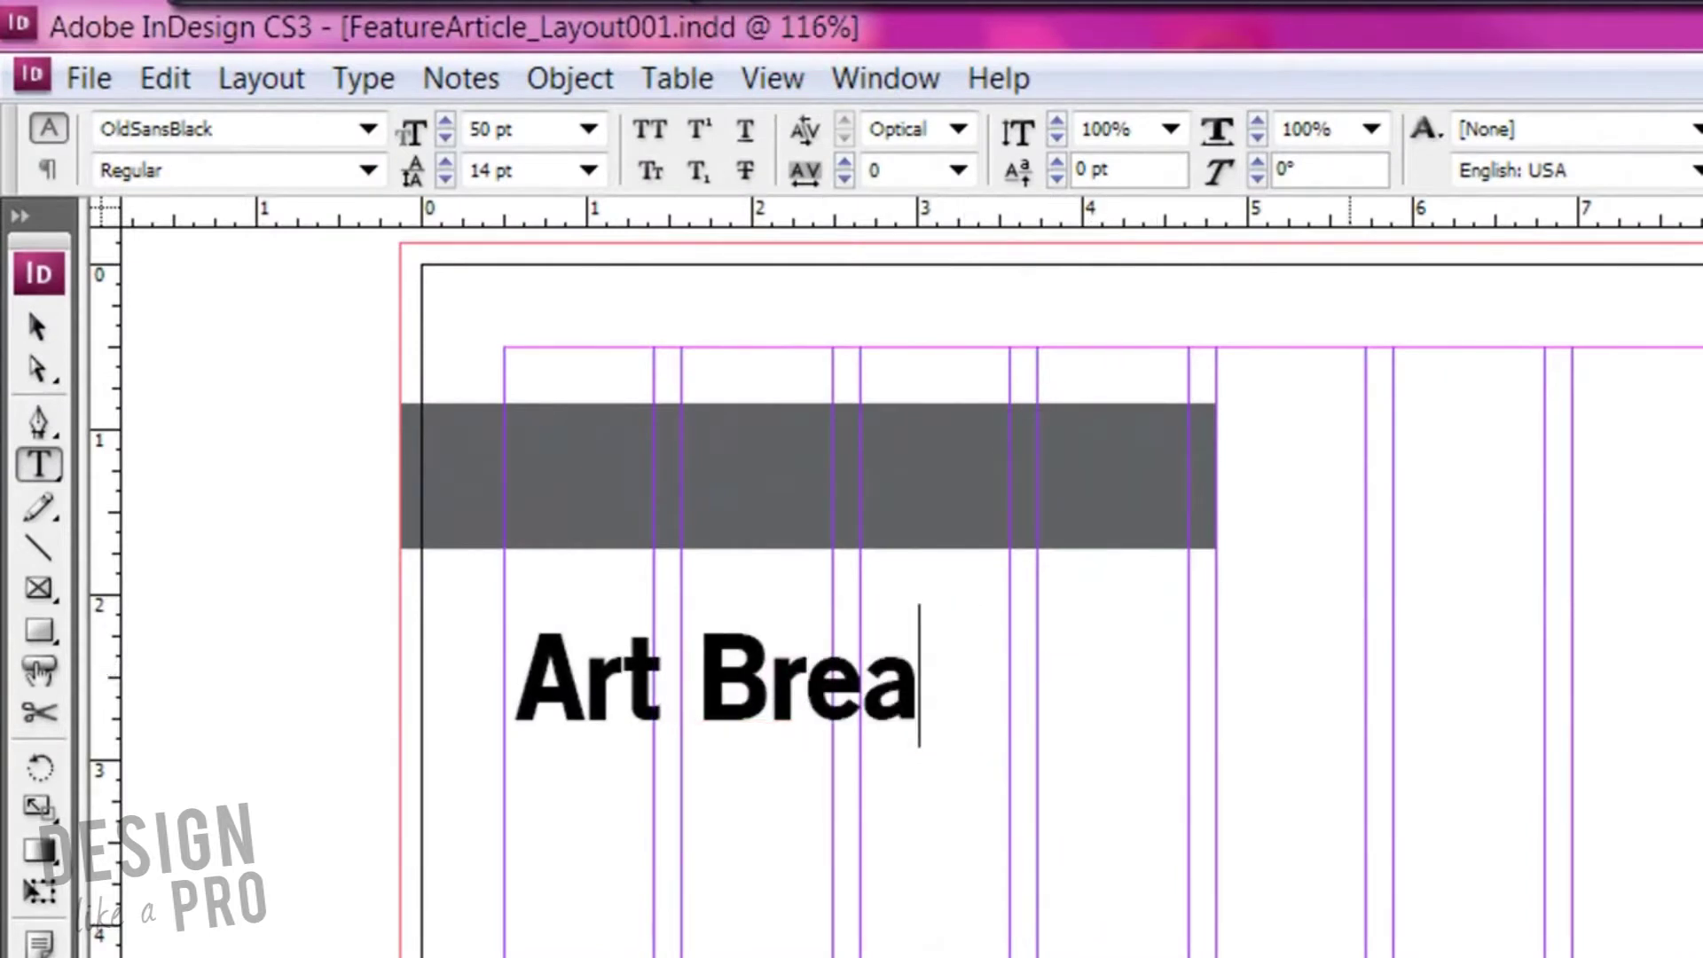
pyautogui.write('k')
pyautogui.moveTo(1071, 790); pyautogui.dragTo(544, 730)
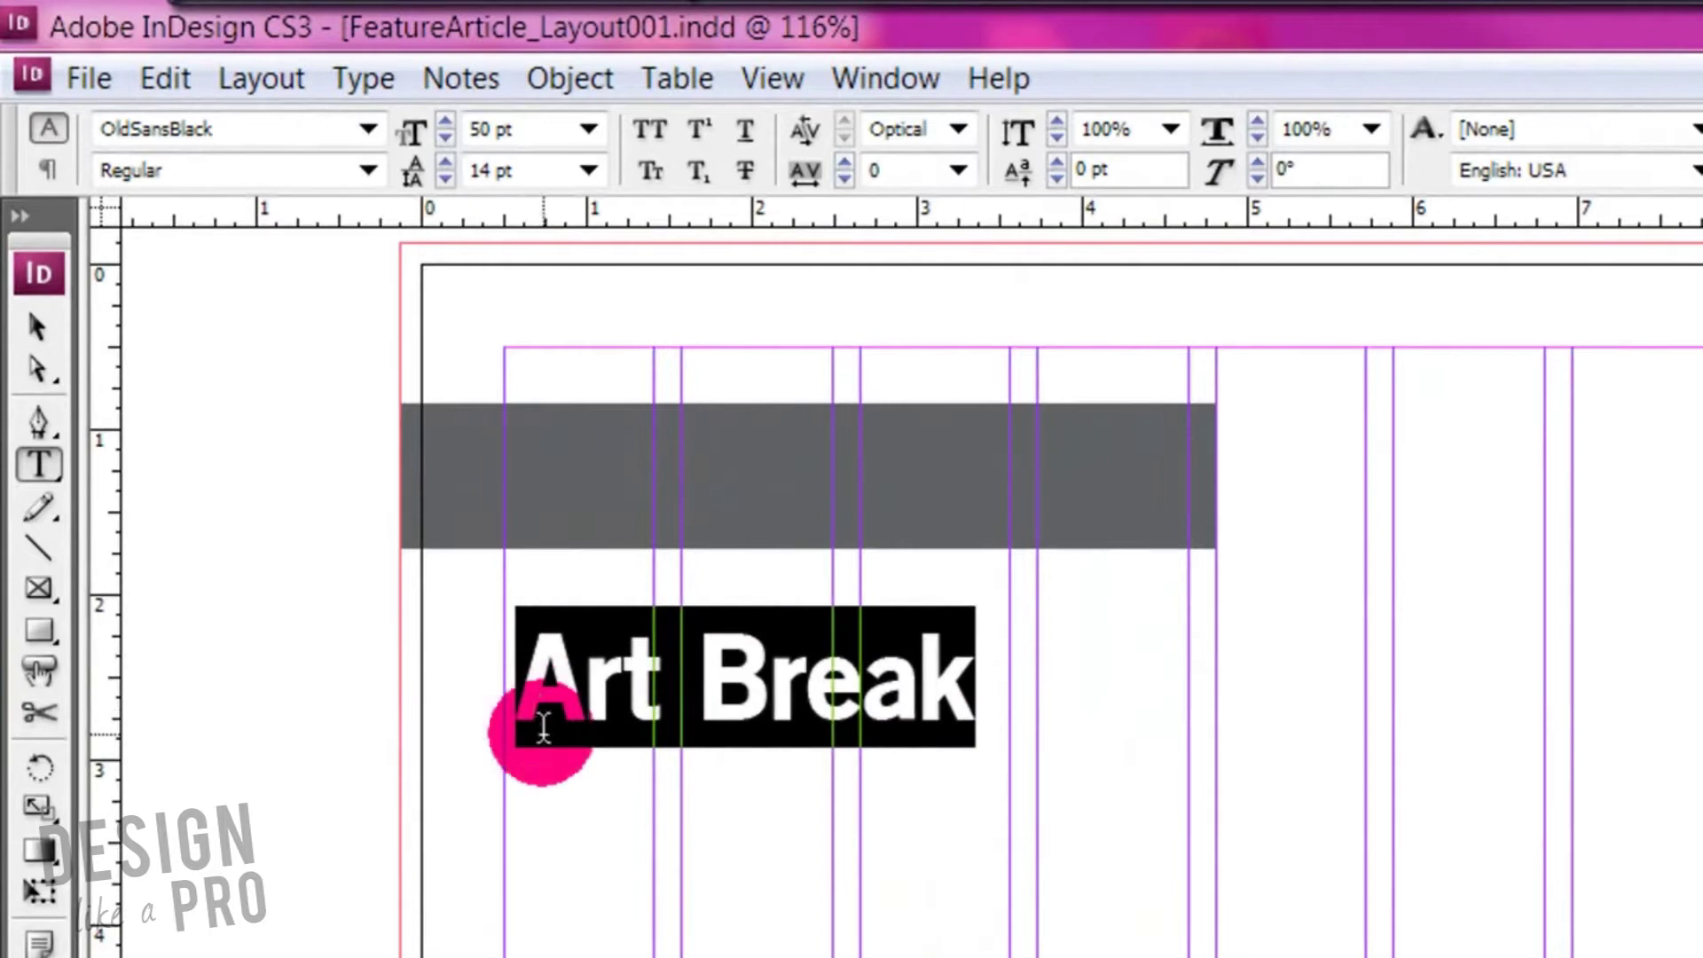
pyautogui.click(652, 141)
# Step: Shrink the headline's text frame to fit tightly around ART BREAK
pyautogui.click(852, 673)
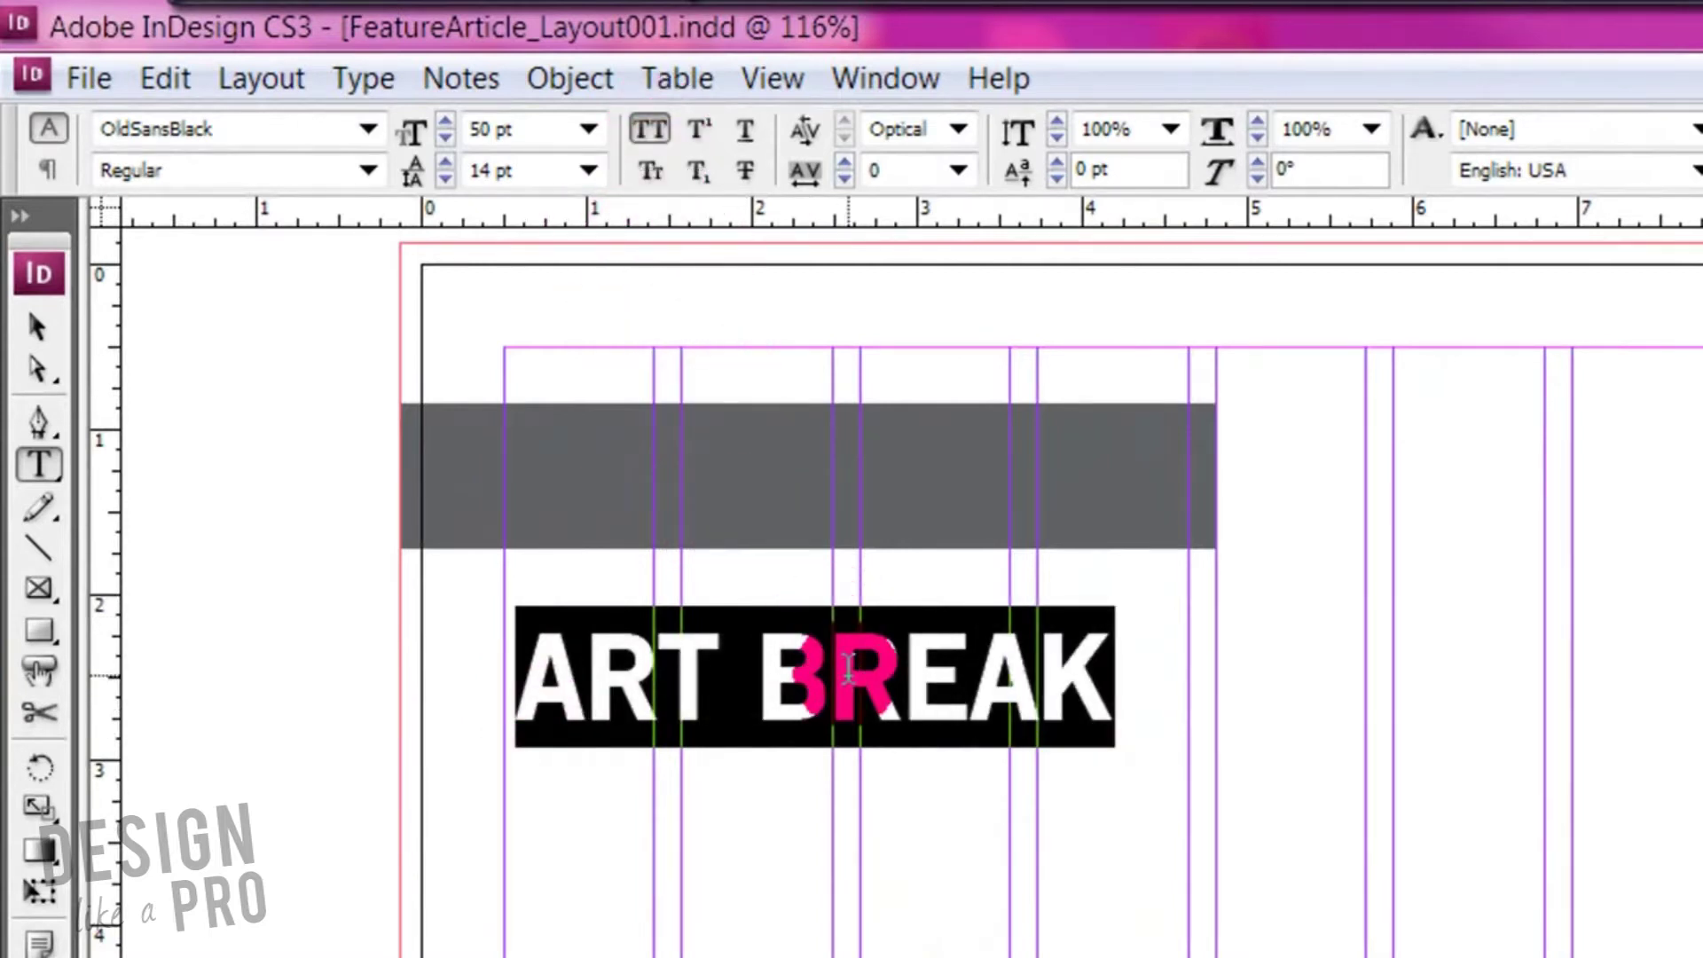
pyautogui.click(36, 327)
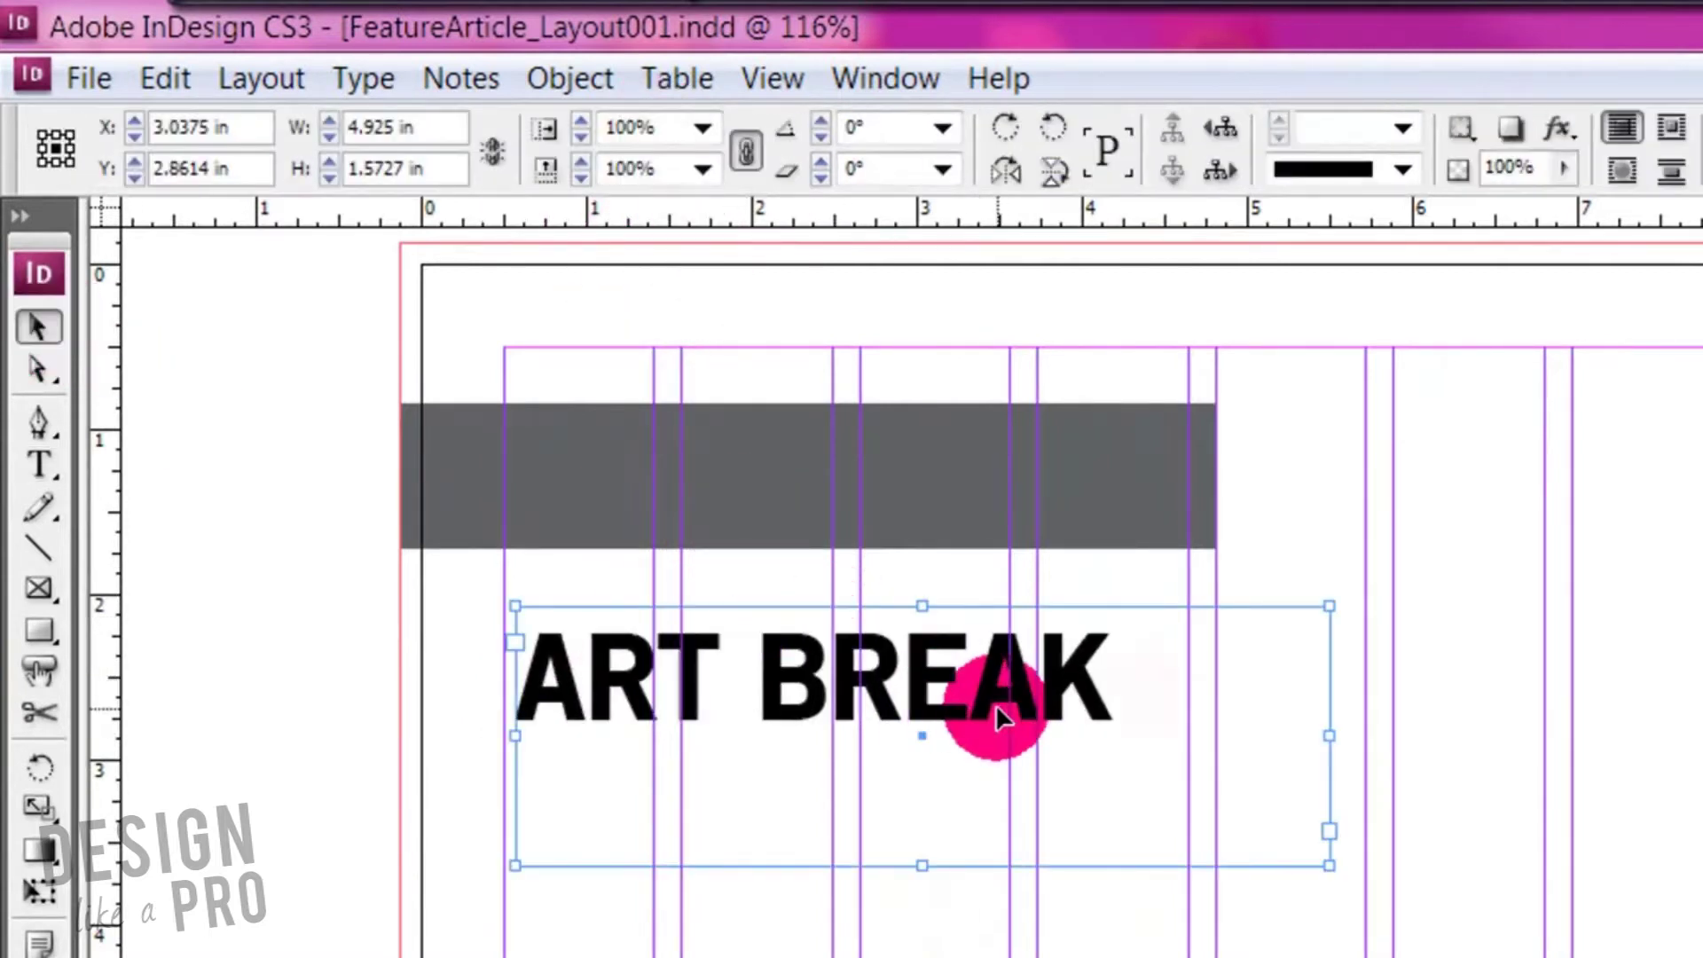
pyautogui.moveTo(1329, 735); pyautogui.dragTo(1139, 740)
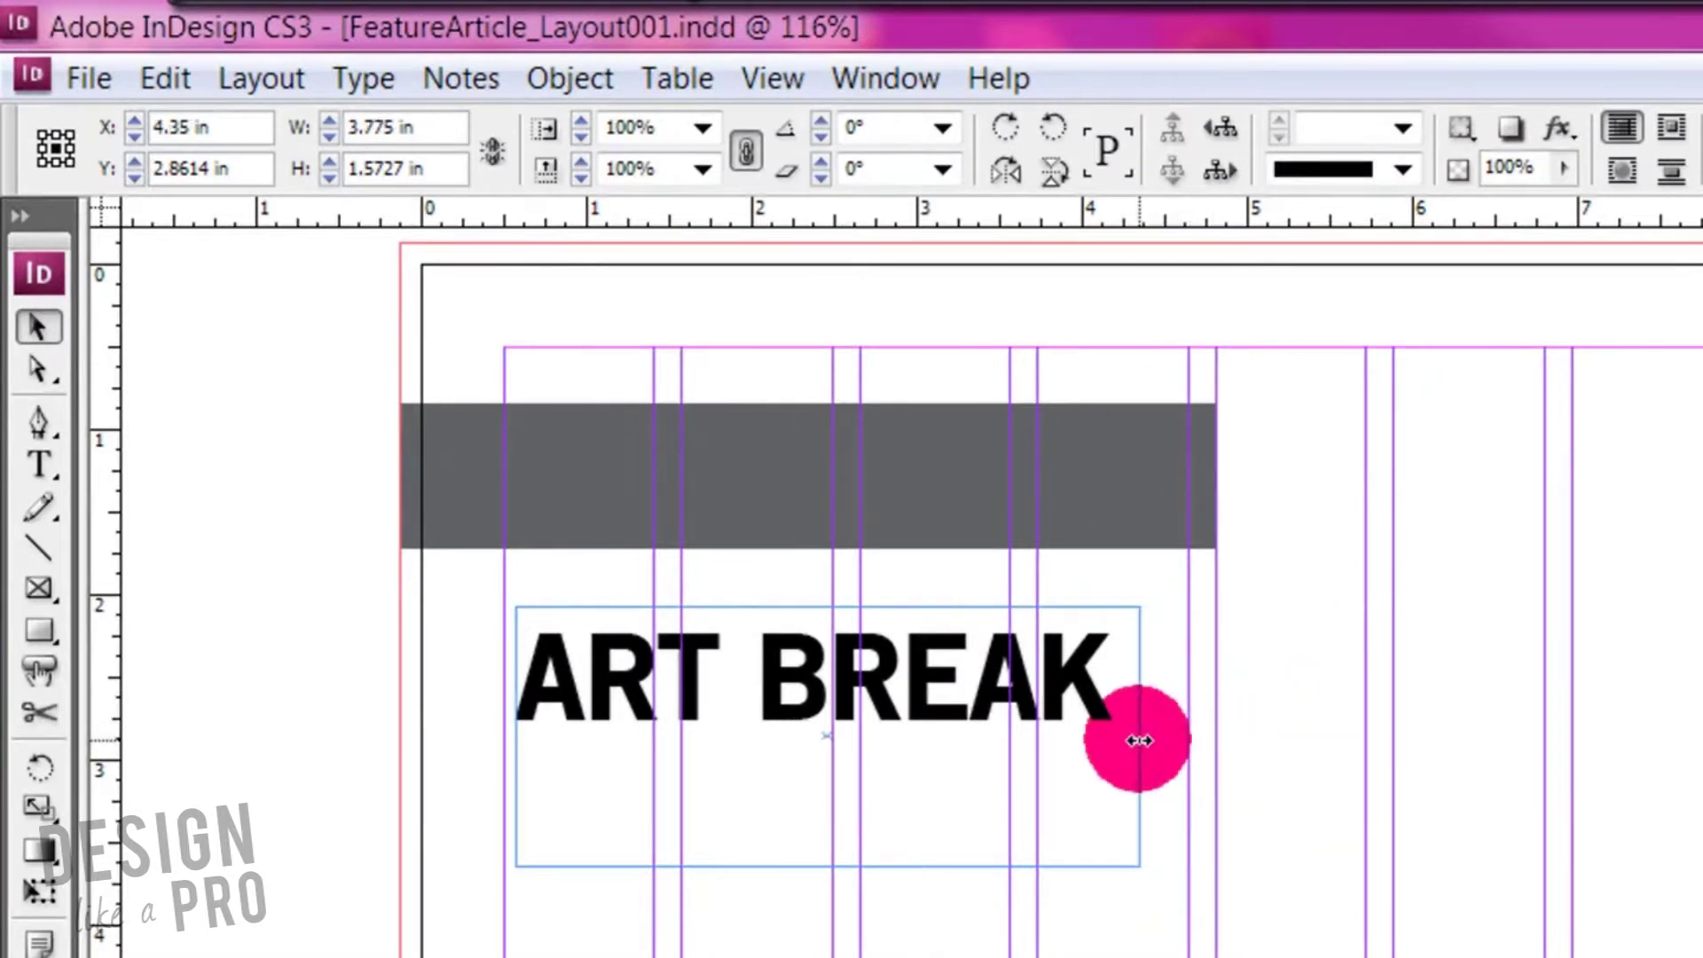
pyautogui.moveTo(827, 867); pyautogui.dragTo(953, 524)
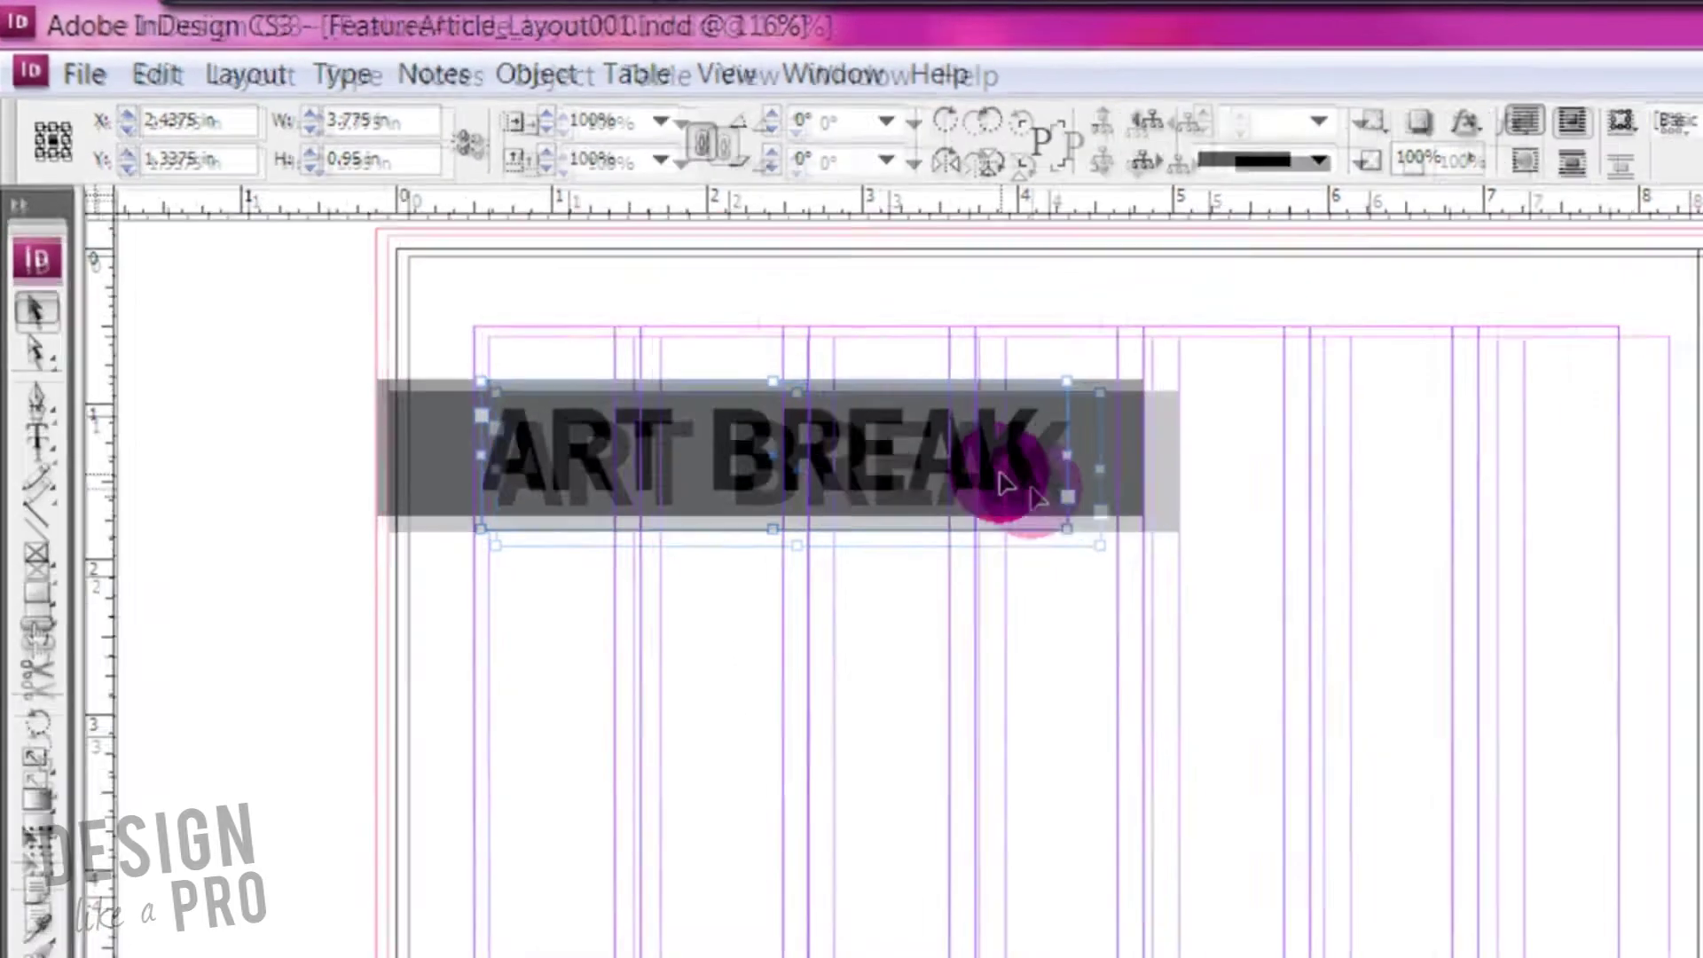
pyautogui.tripleClick(1100, 505)
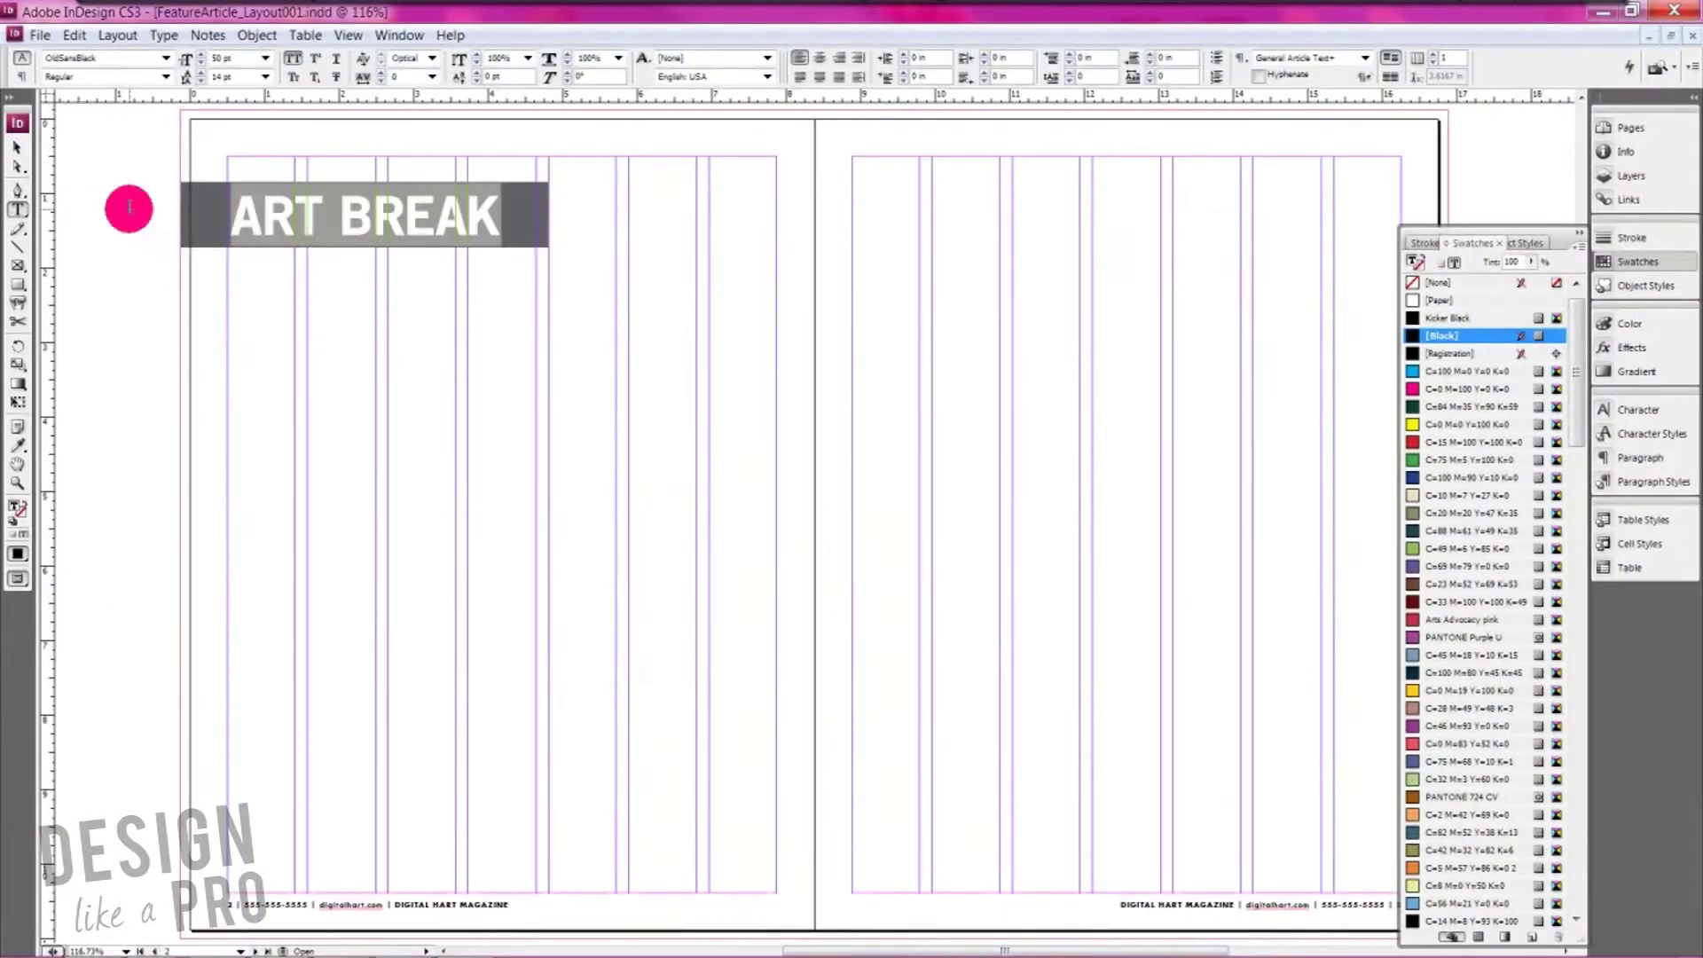
# Step: Colour the ART BREAK headline text with the [Paper] white swatch
pyautogui.click(1416, 301)
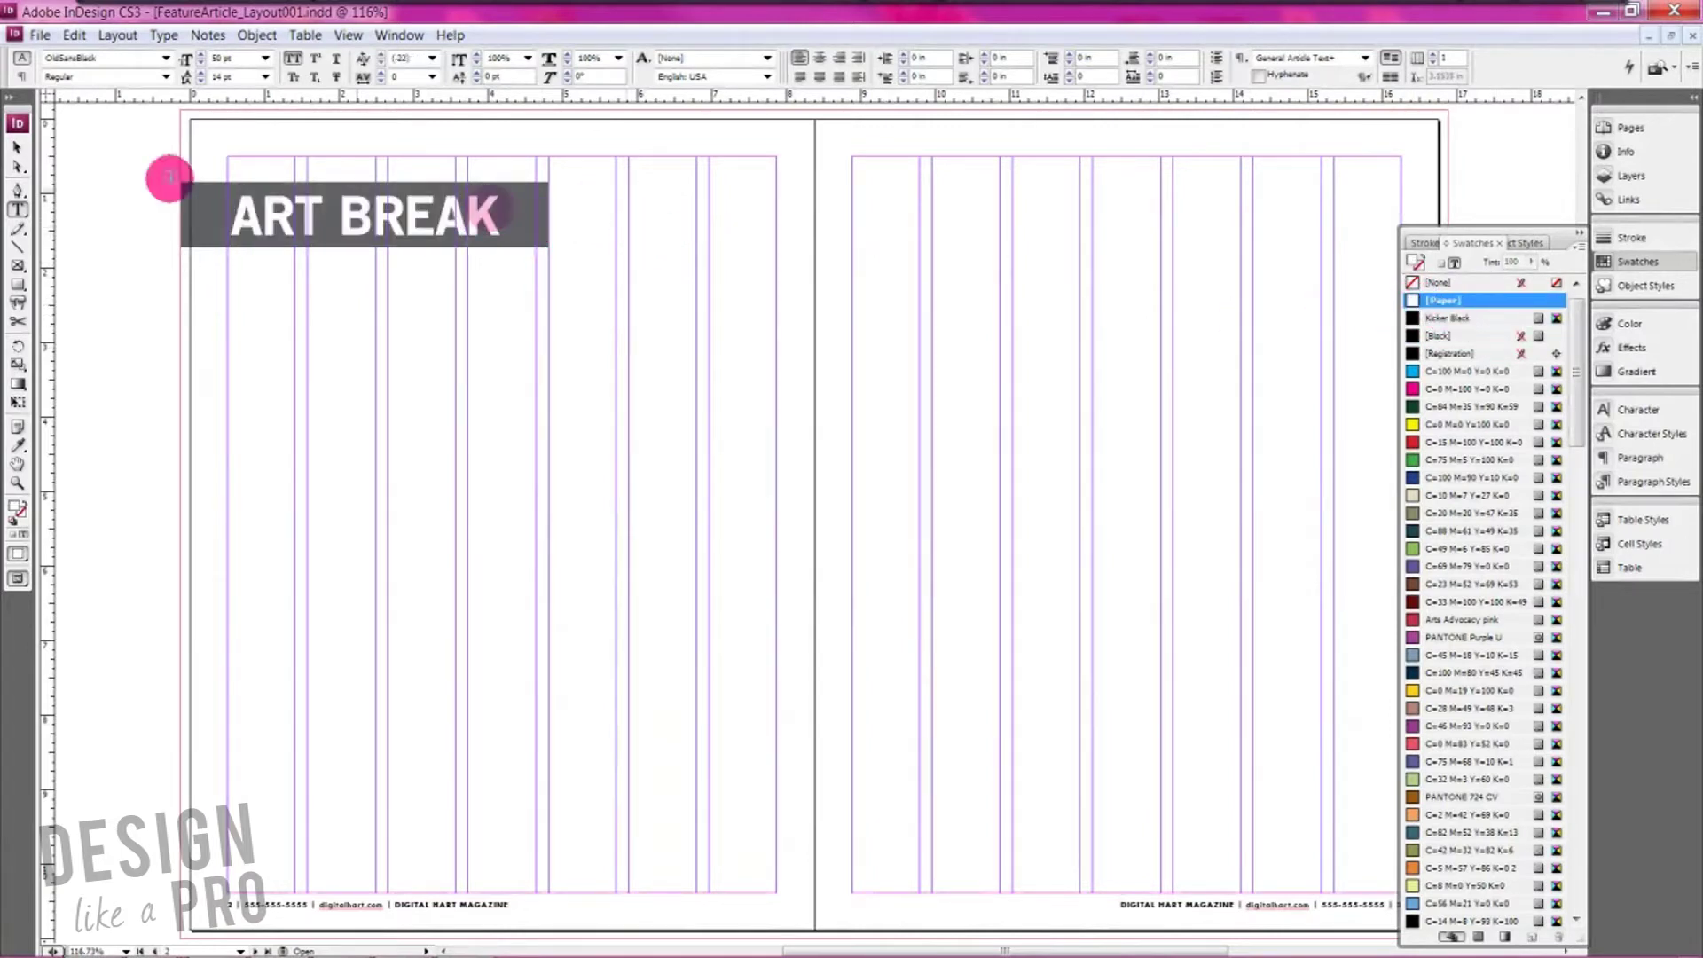
pyautogui.click(17, 148)
pyautogui.click(448, 310)
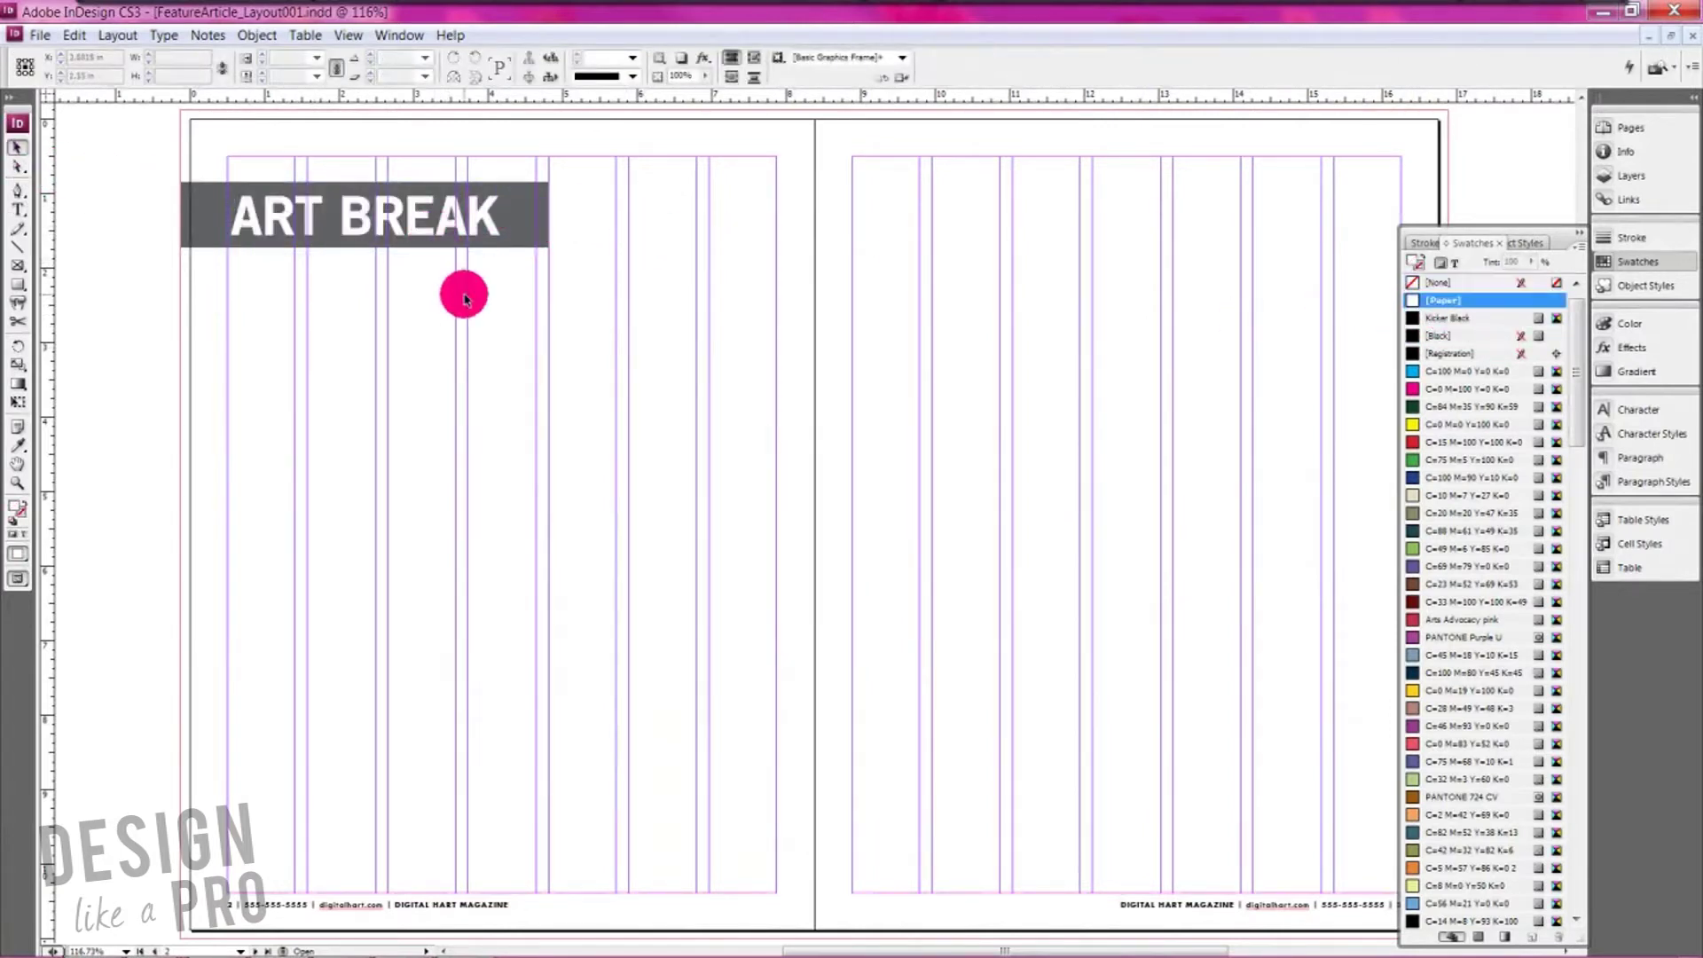
pyautogui.click(514, 285)
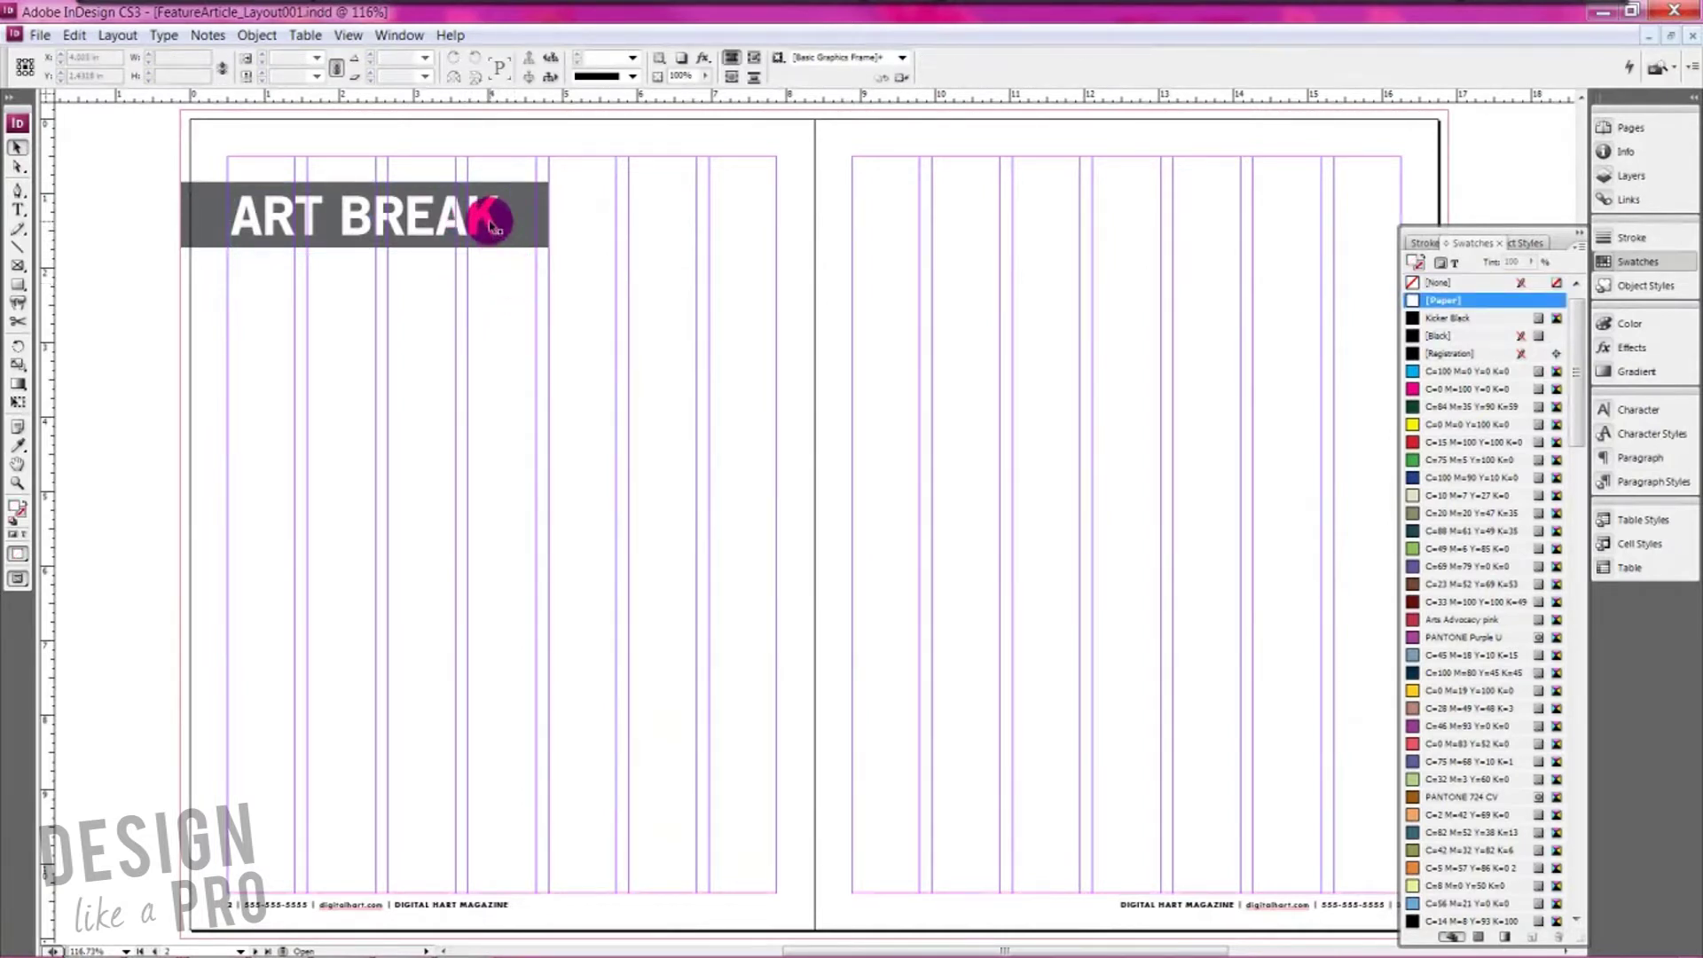
# Step: Increase the headline's tracking and widen its frame so ART BREAK fits one line
pyautogui.doubleClick(513, 209)
pyautogui.moveTo(513, 209); pyautogui.dragTo(216, 198)
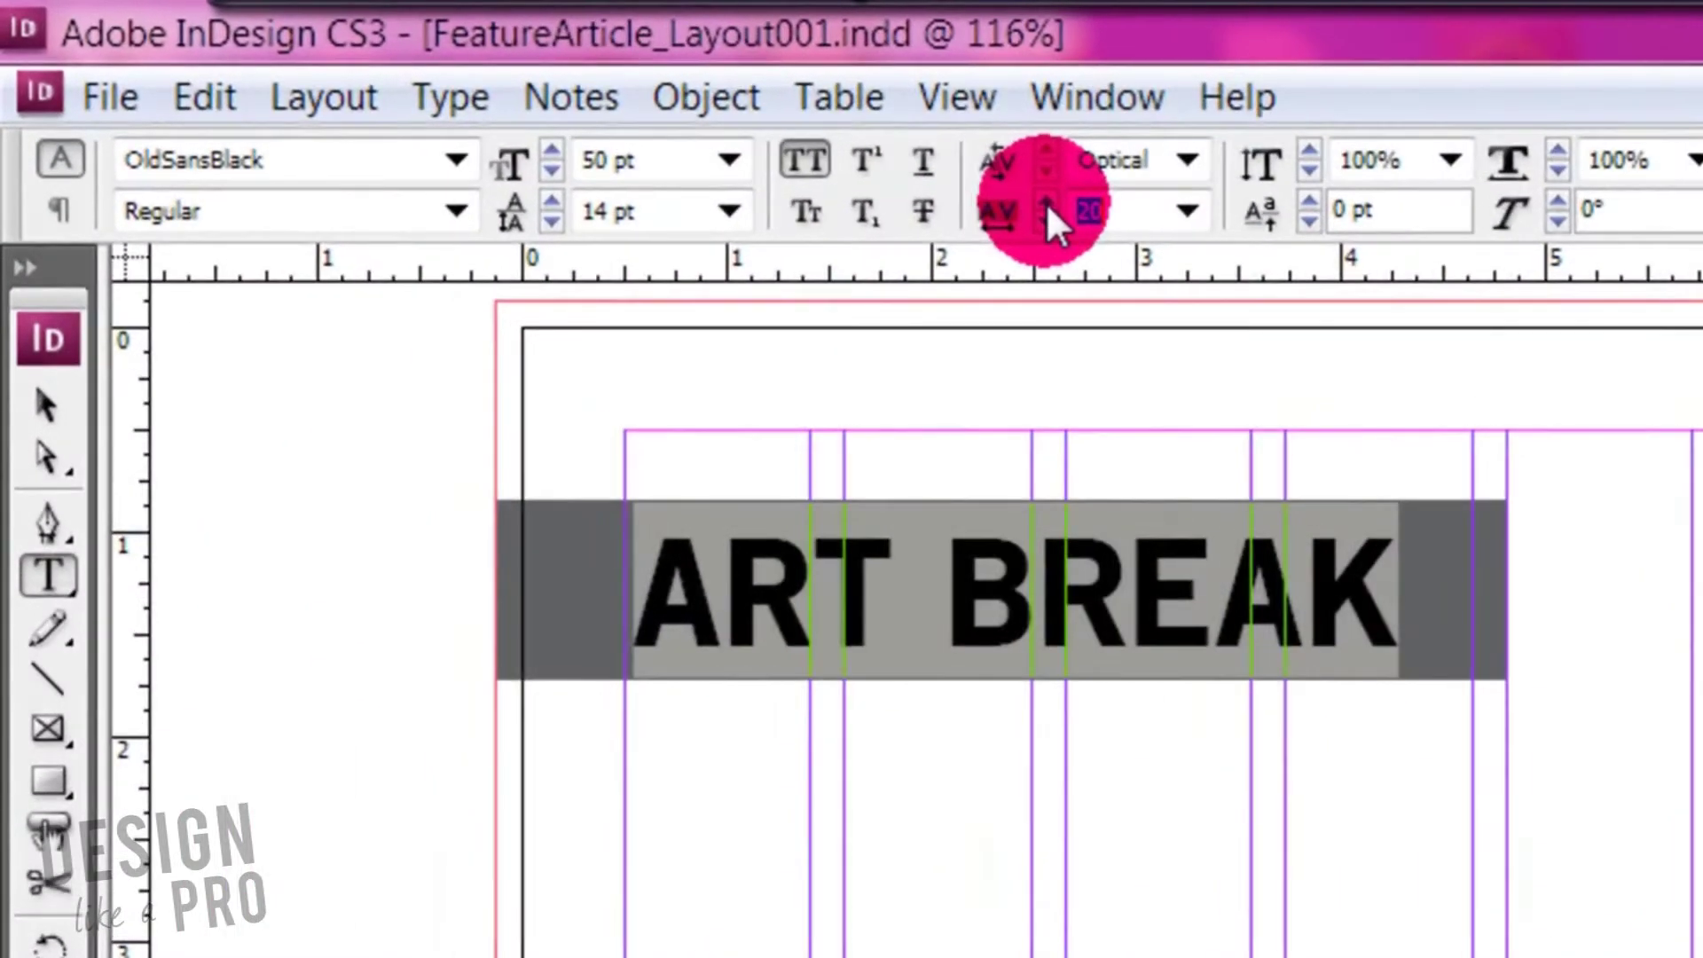
pyautogui.click(388, 73)
pyautogui.click(1046, 202)
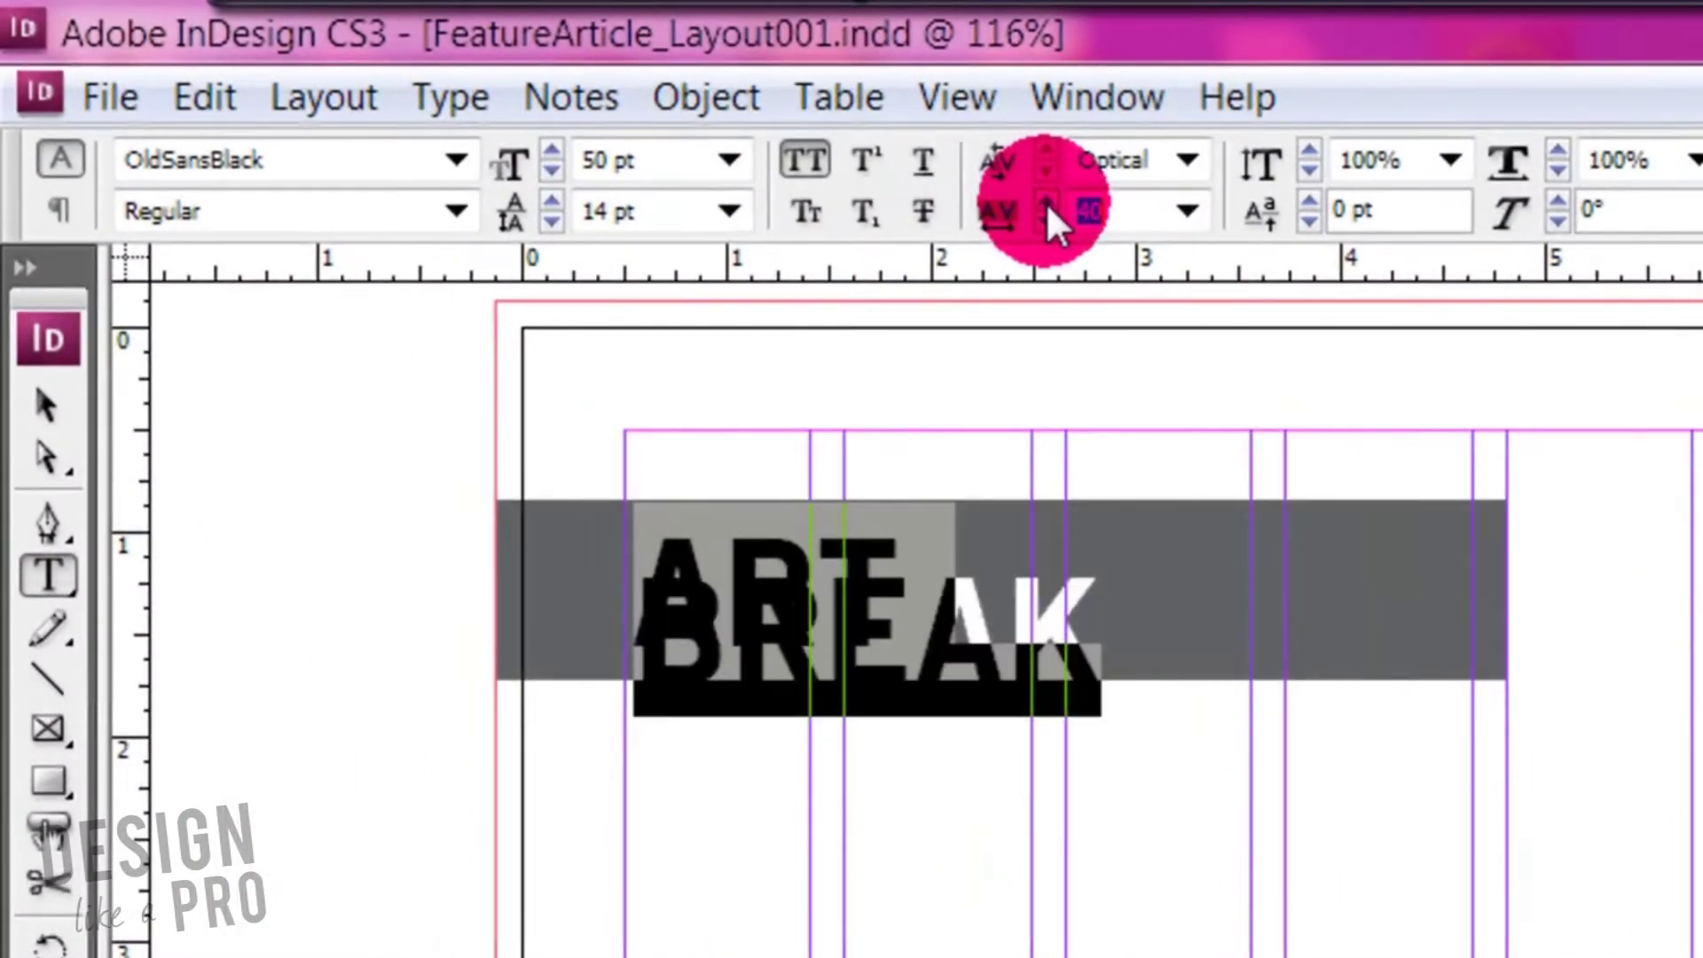
pyautogui.click(48, 406)
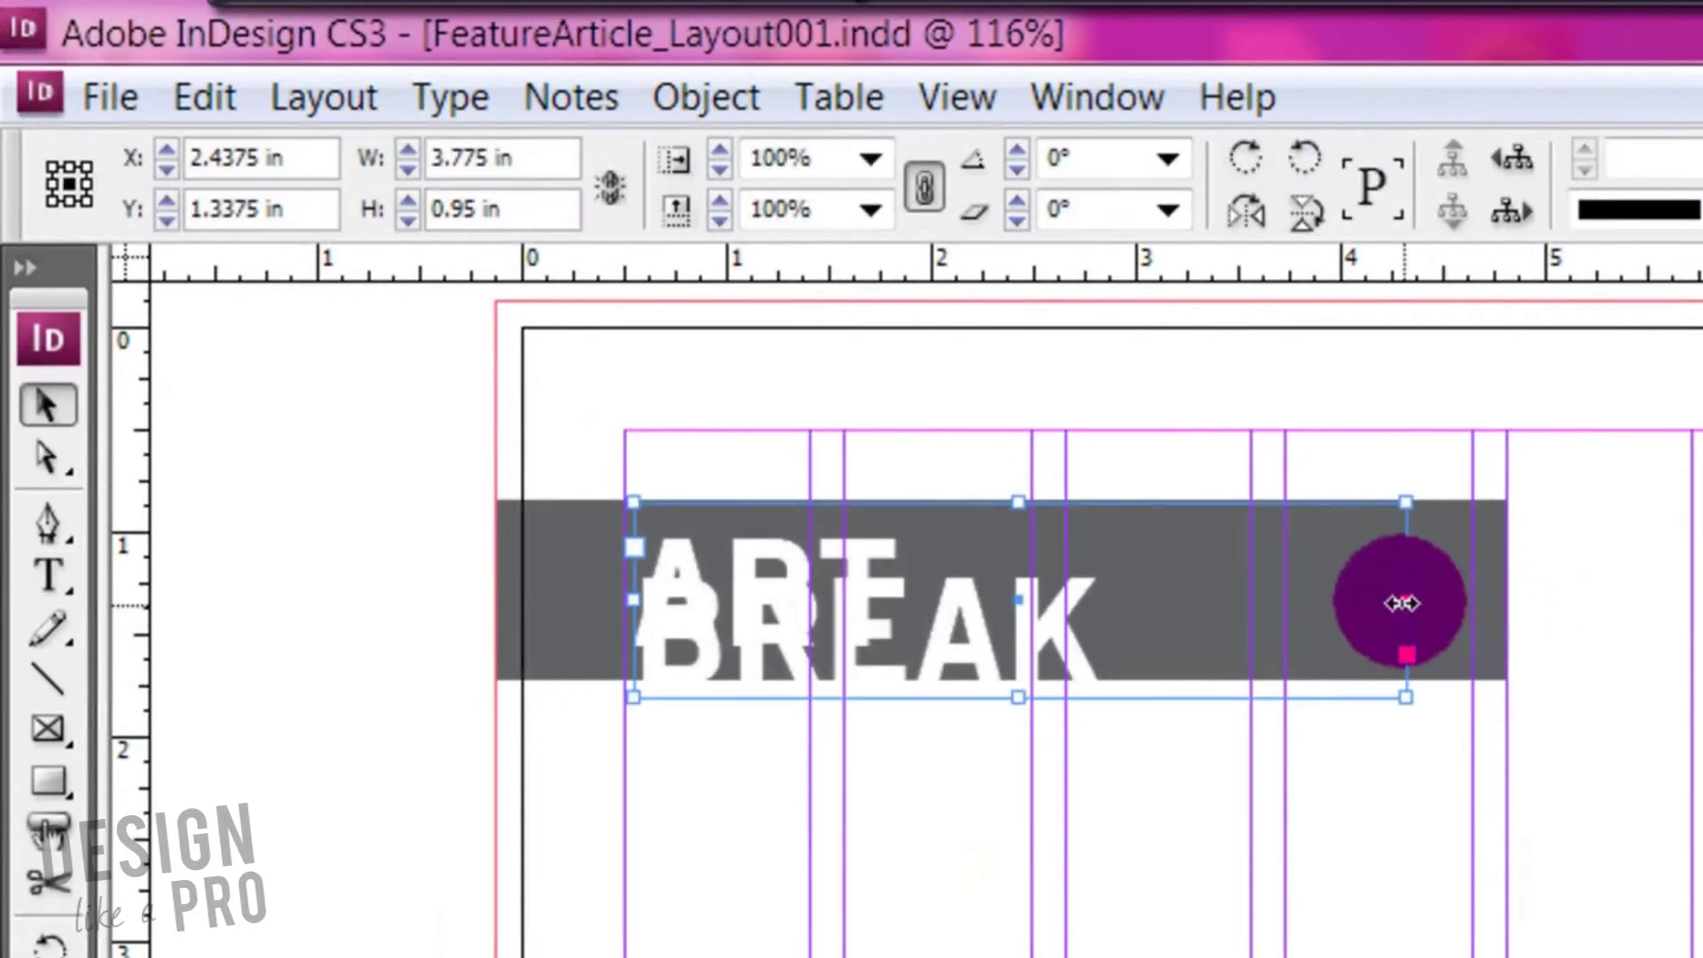
pyautogui.moveTo(1406, 600); pyautogui.dragTo(1506, 601)
pyautogui.click(1641, 658)
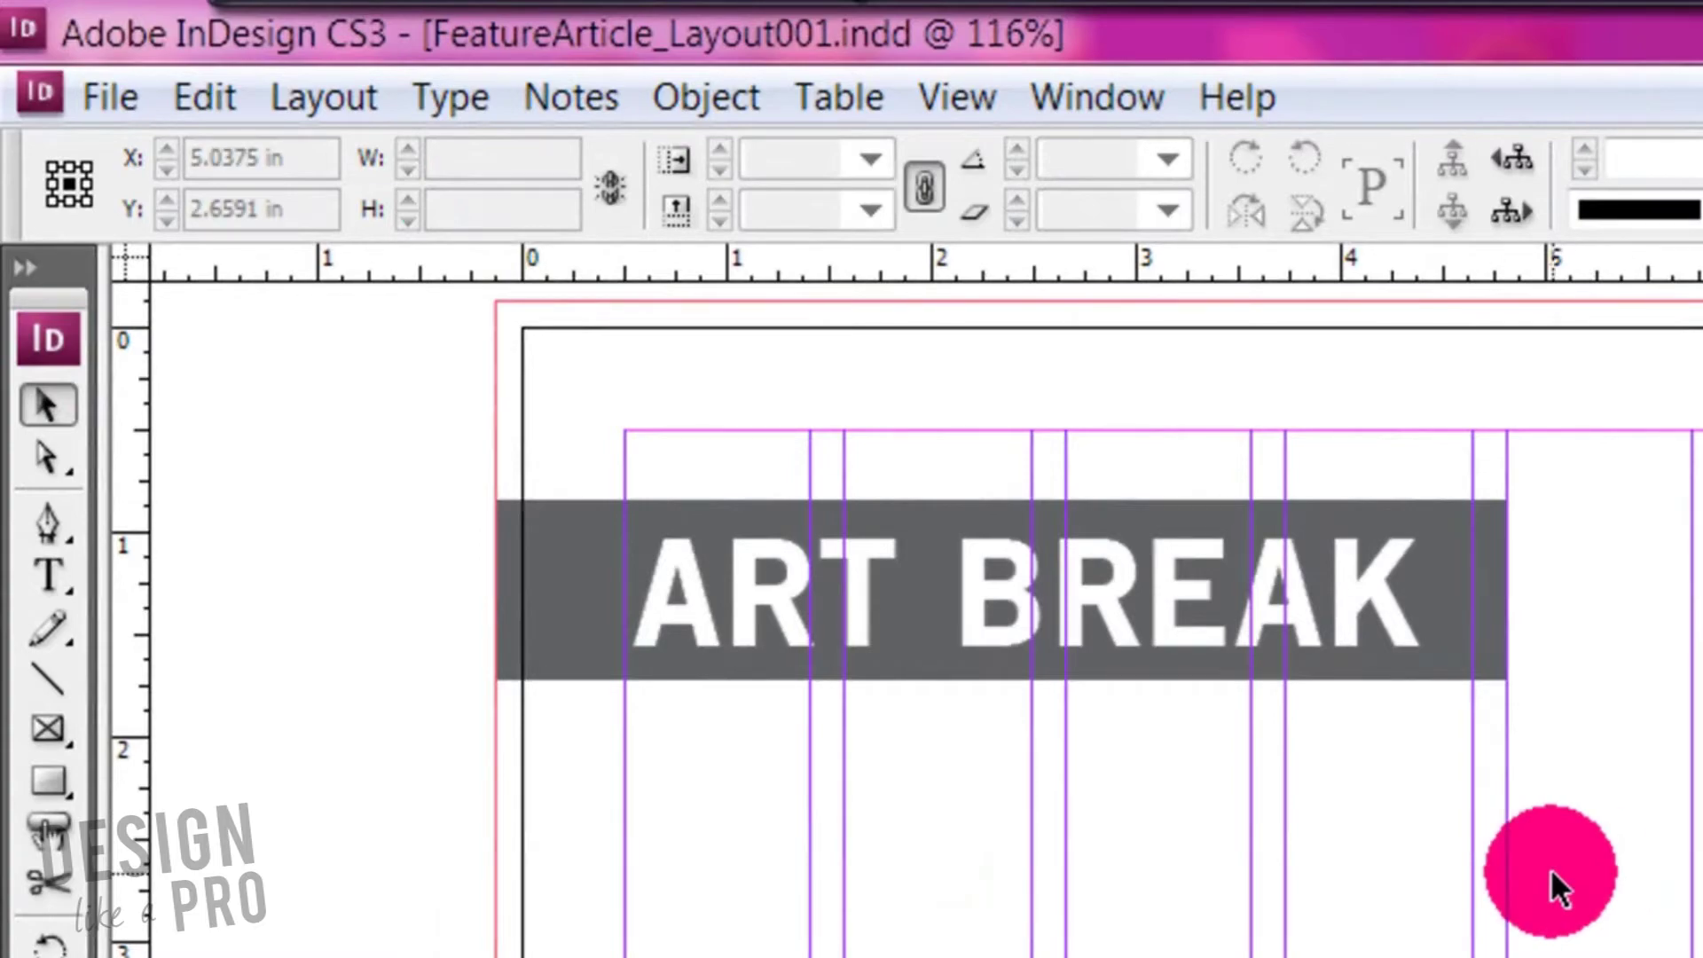
# Step: Place the image 01-01-11_Warmth.jpg on the left page
pyautogui.click(104, 98)
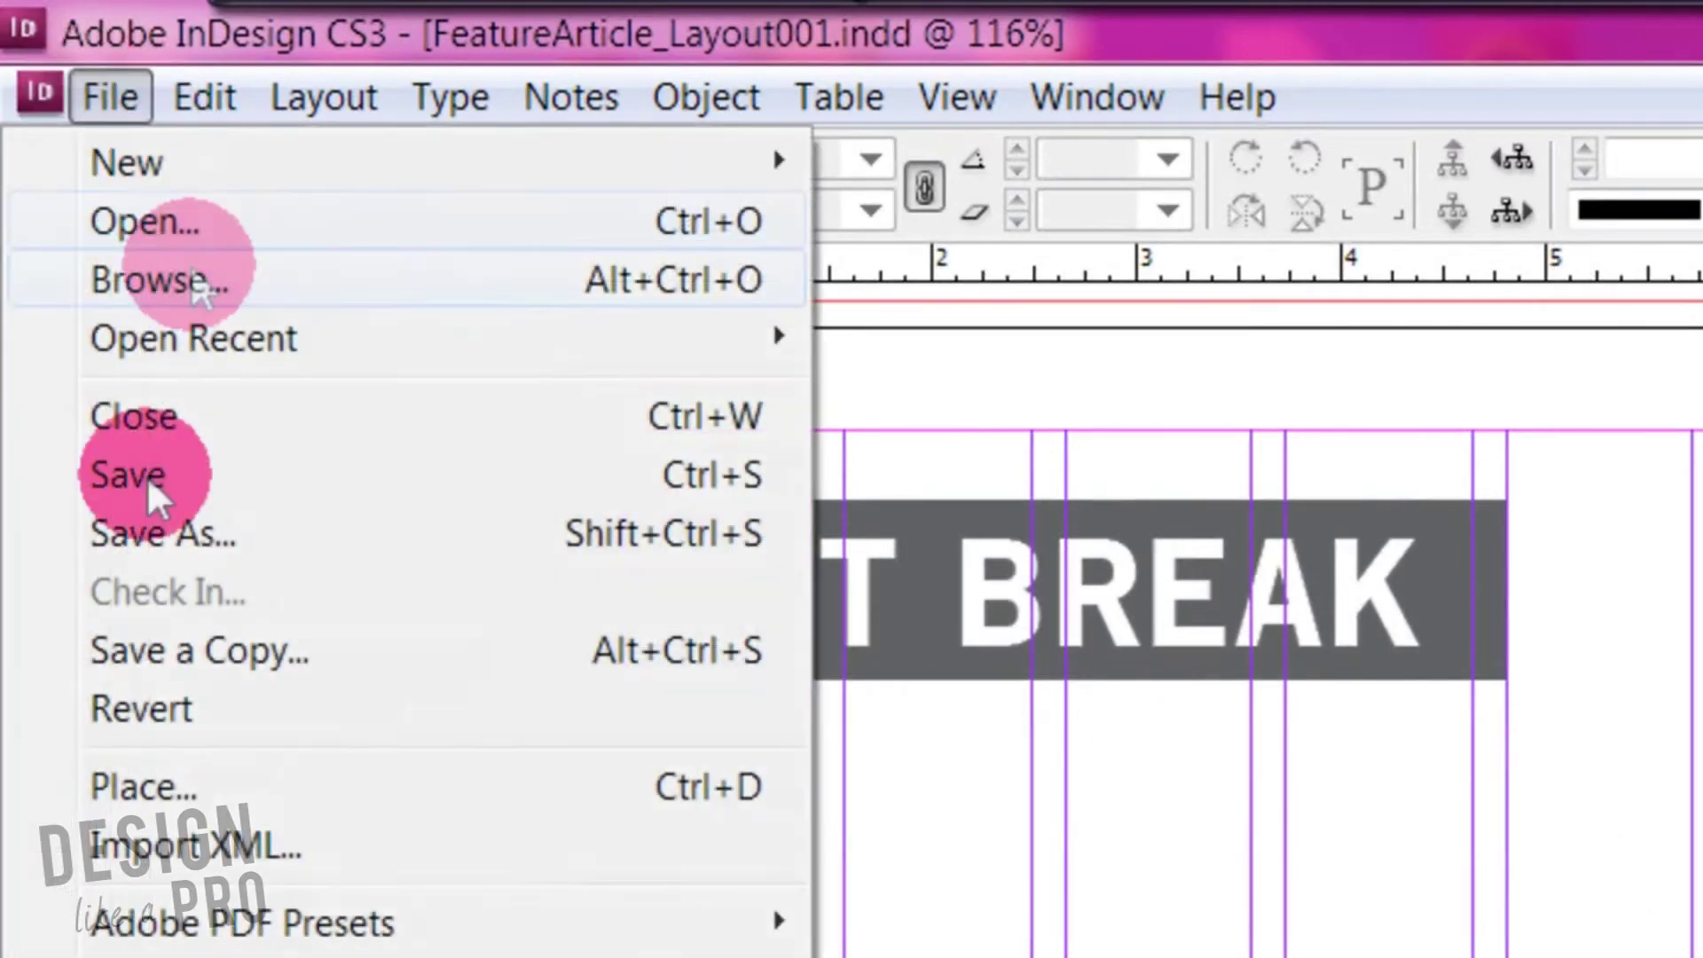
pyautogui.click(142, 786)
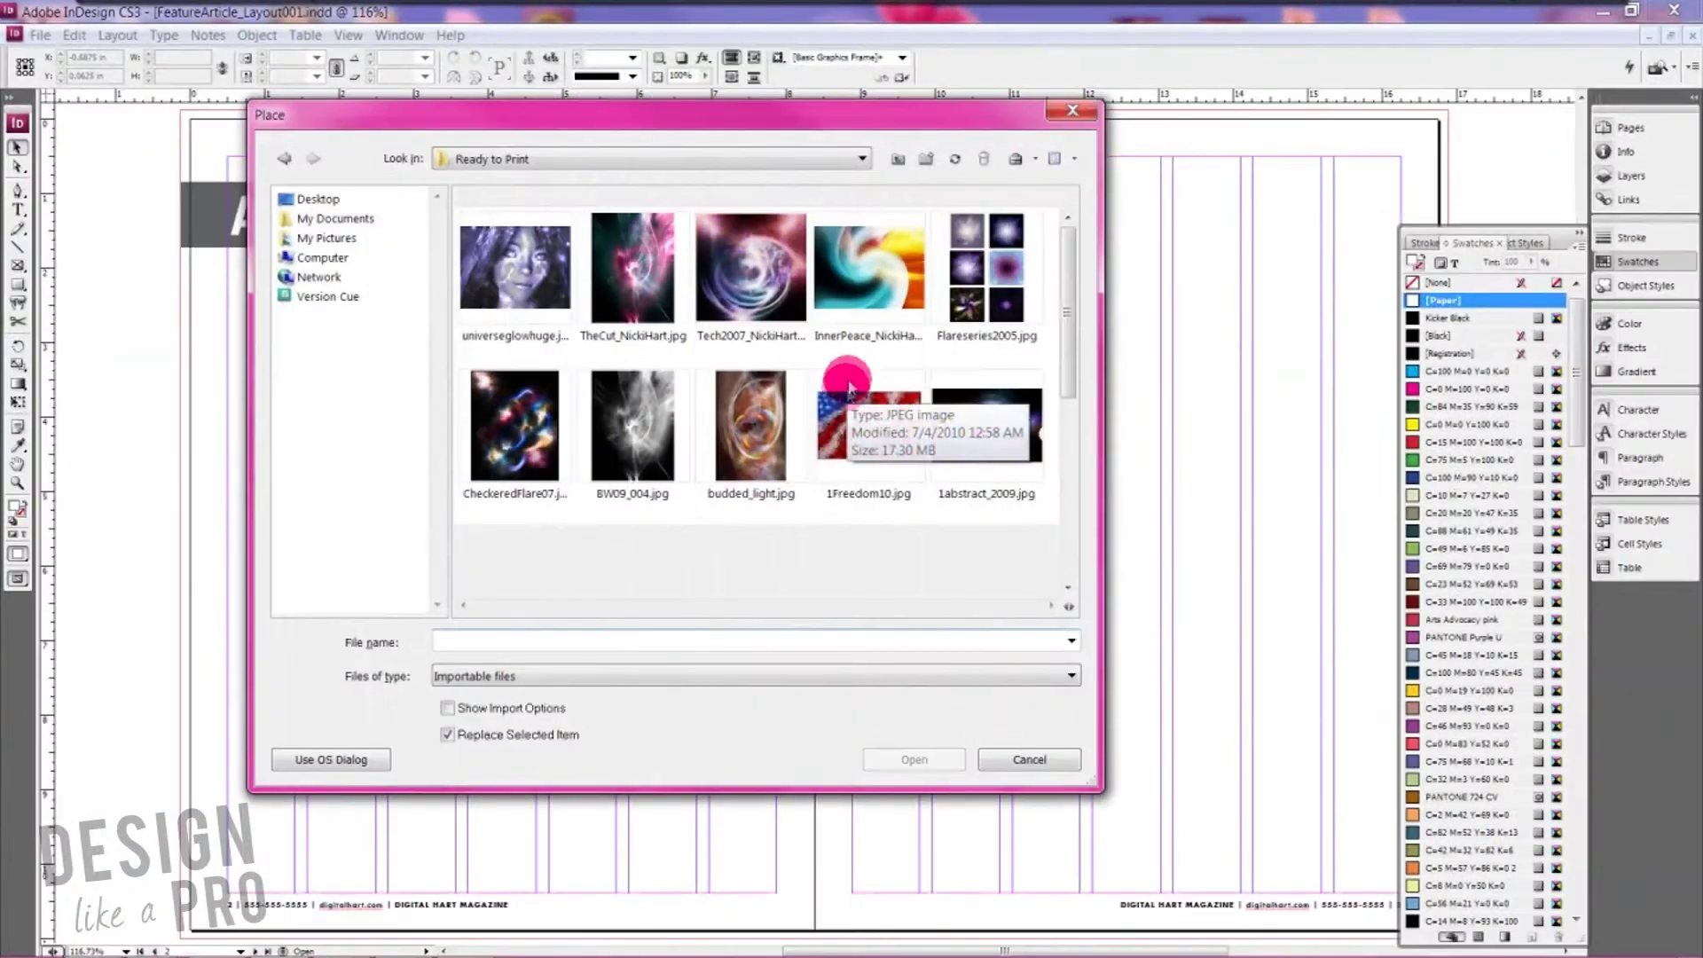
pyautogui.moveTo(1073, 319); pyautogui.dragTo(1083, 520)
pyautogui.click(550, 488)
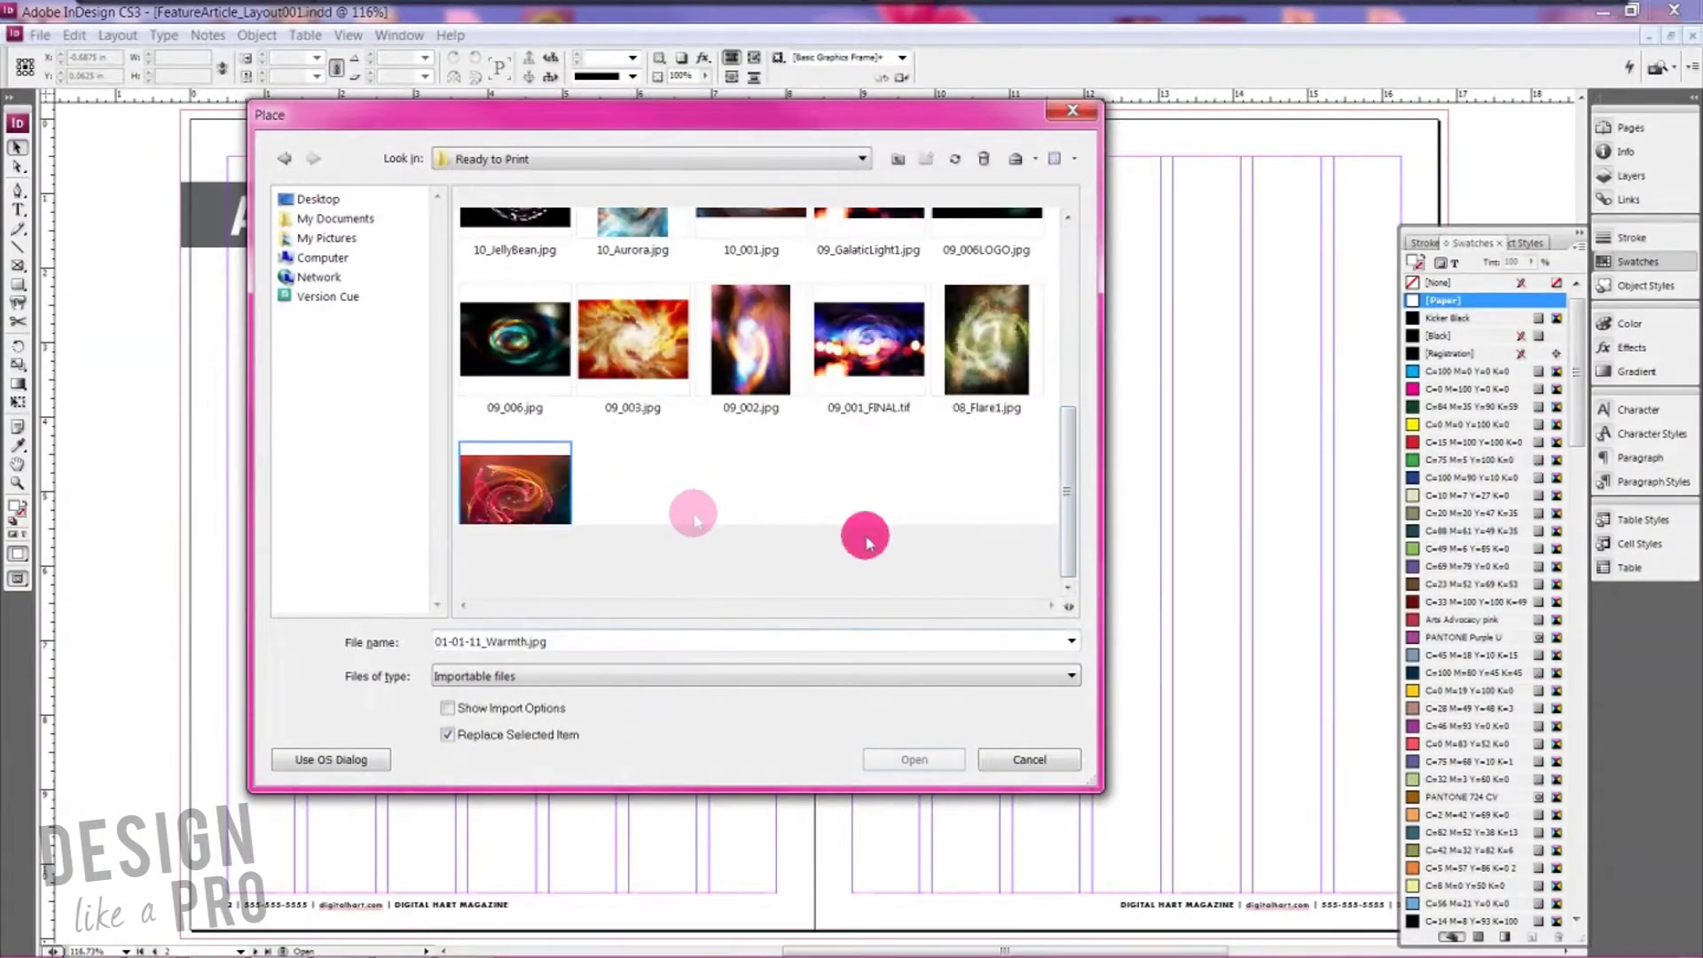
pyautogui.click(896, 759)
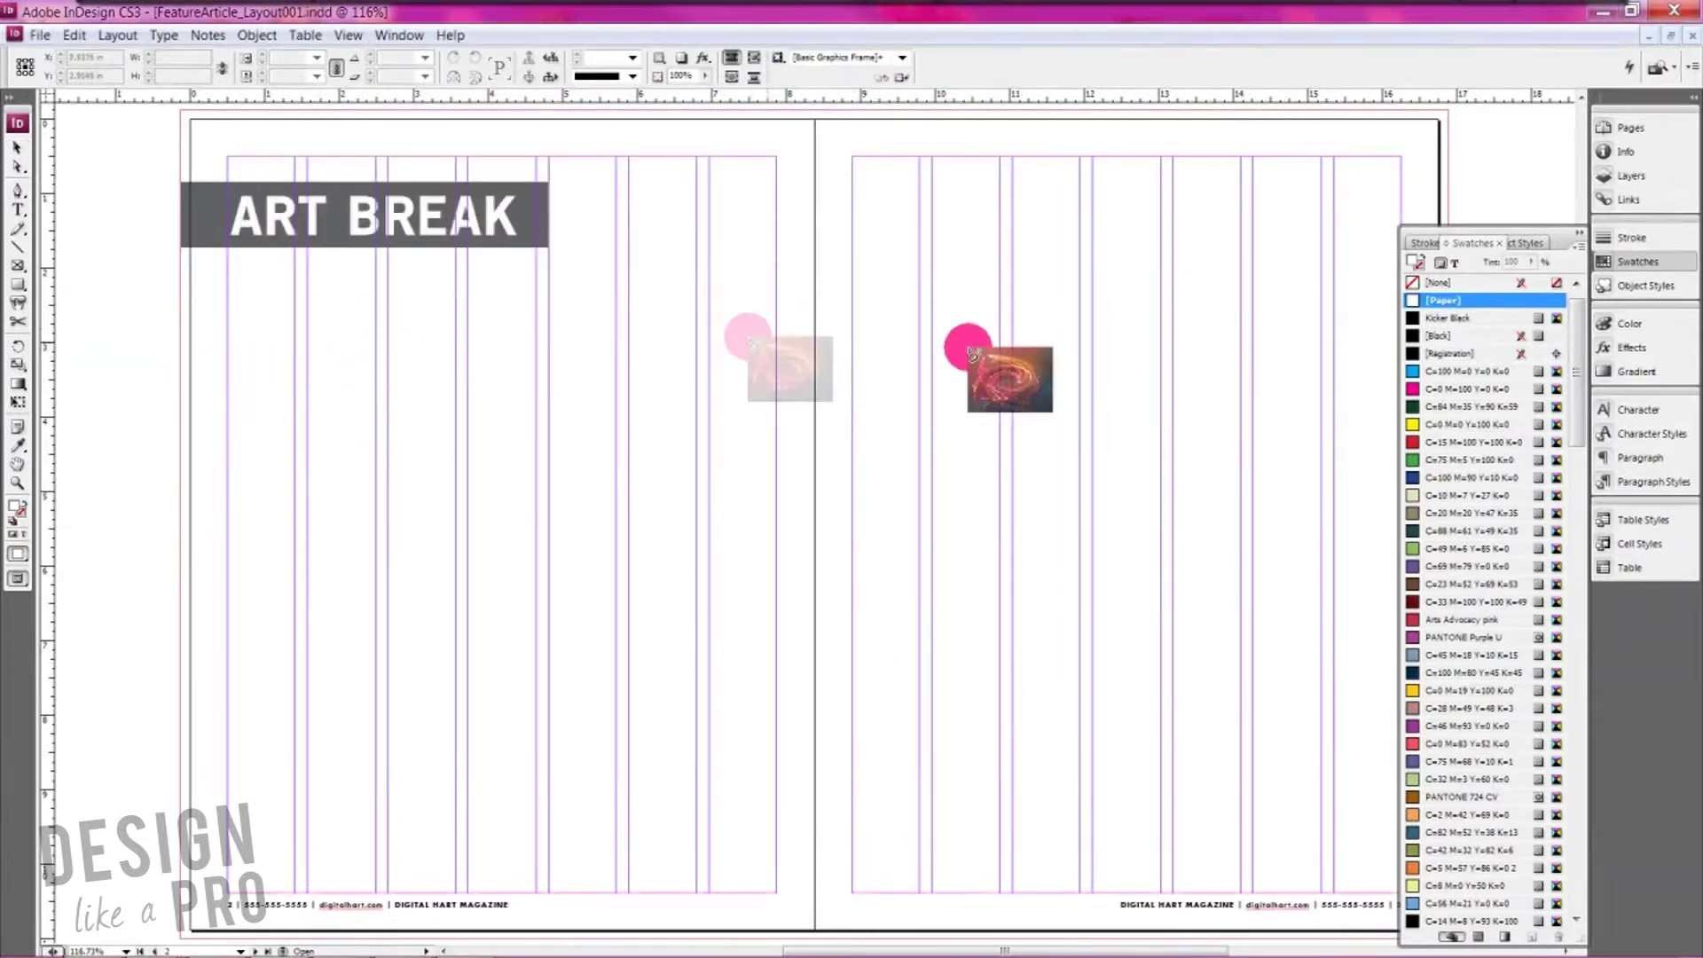
pyautogui.click(297, 323)
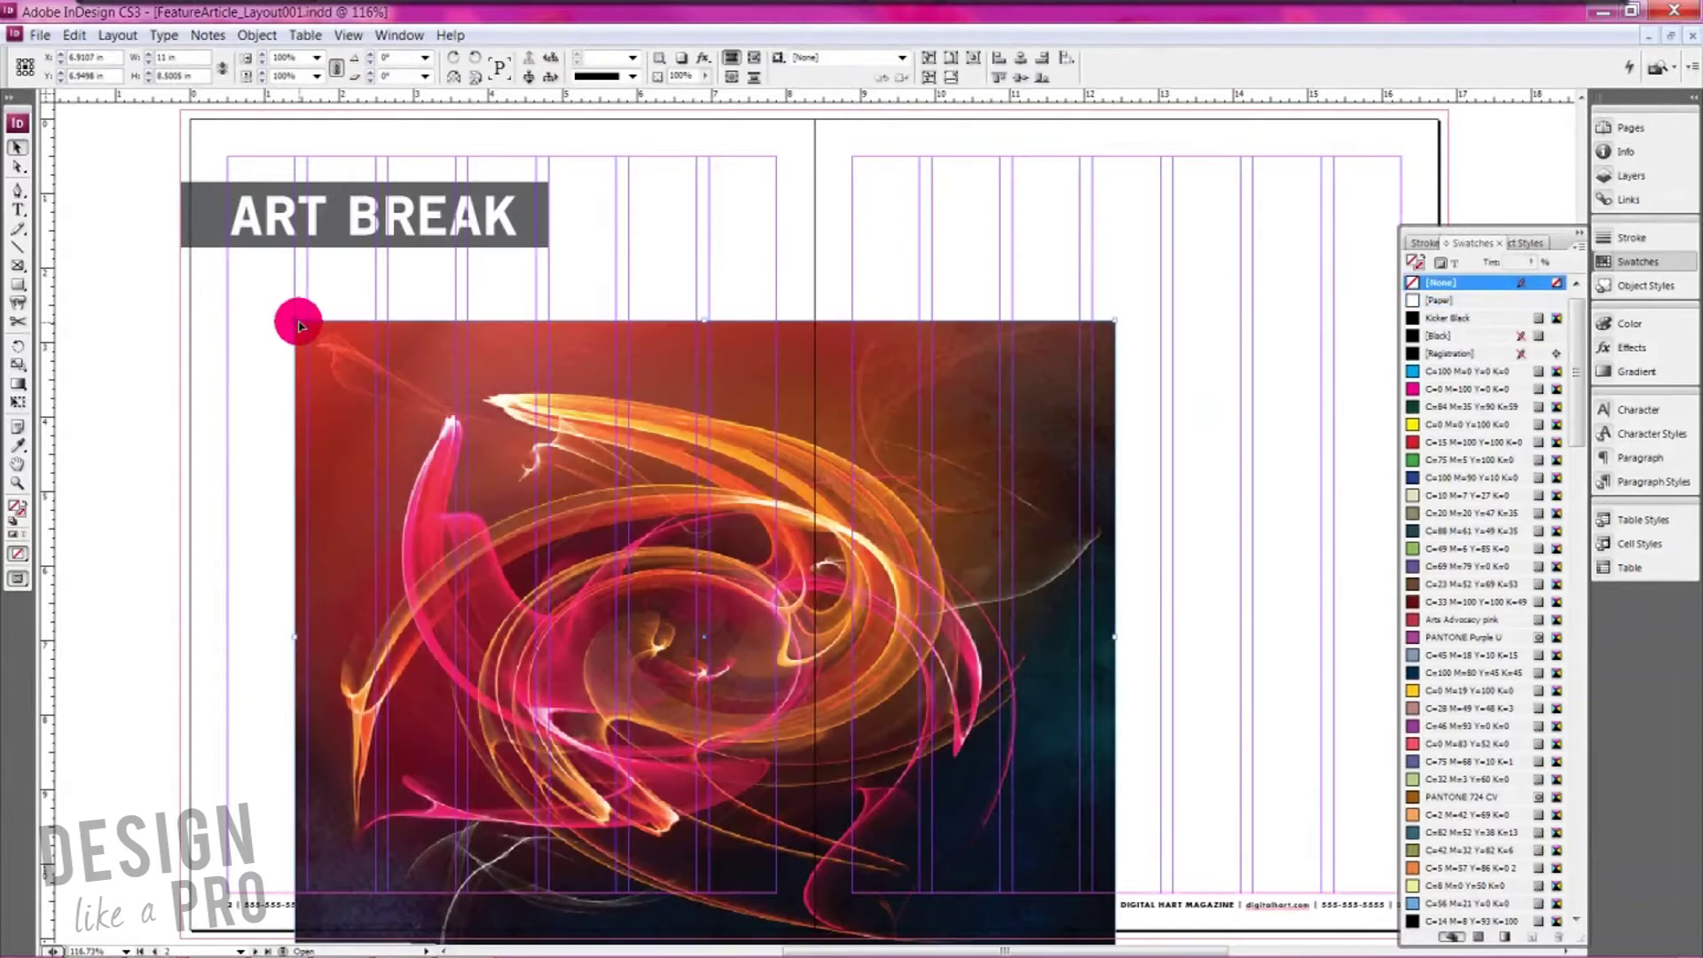
# Step: Move the swirl image up under the banner and scale it proportionally to fit
pyautogui.moveTo(359, 363); pyautogui.dragTo(247, 299)
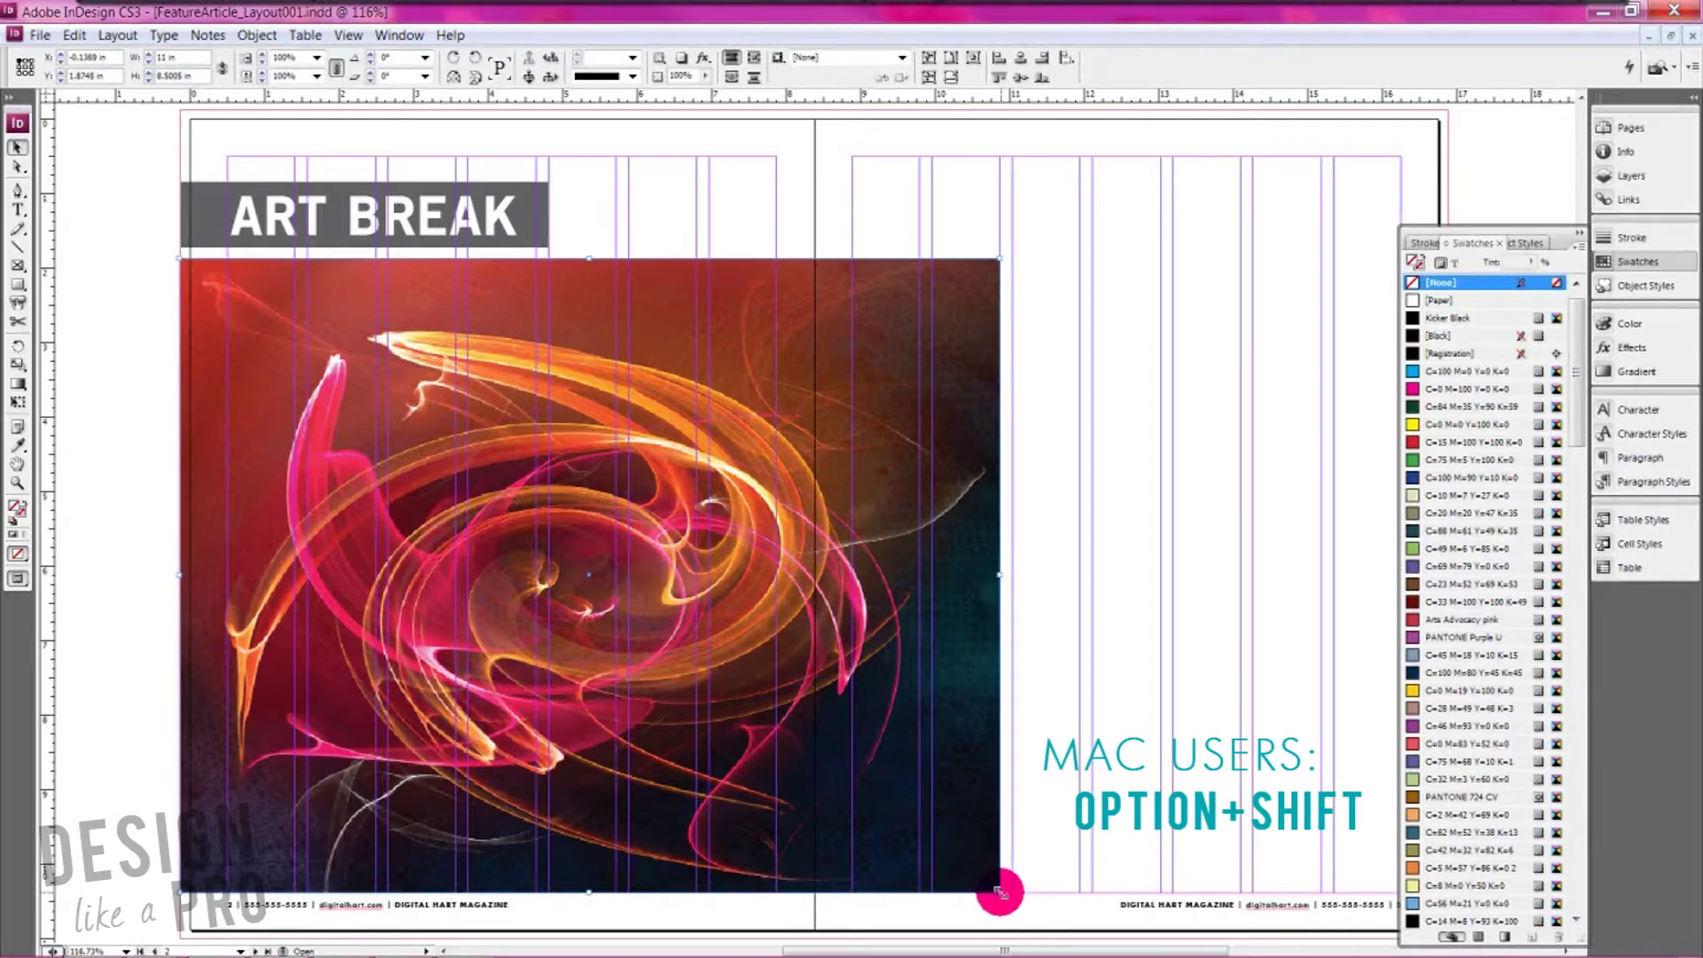
pyautogui.moveTo(1000, 891); pyautogui.dragTo(966, 759)
pyautogui.click(1071, 735)
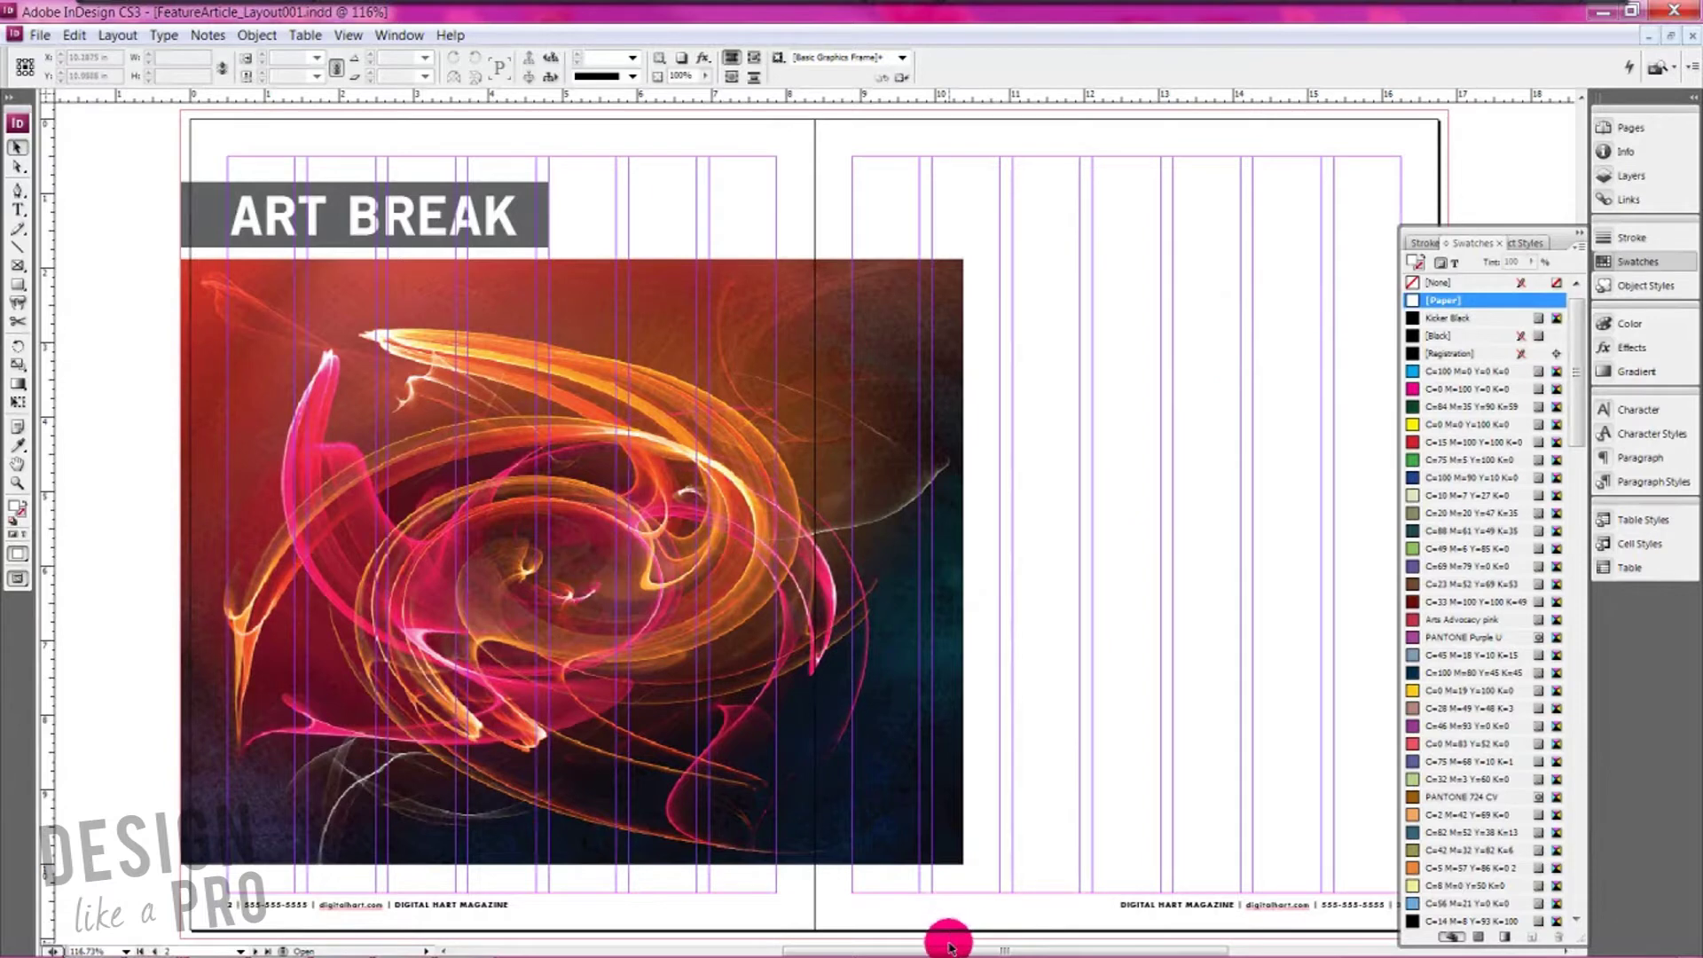
# Step: Draw a text frame on the right page and set its font to Adobe Caslon Pro Regular 10.5 pt
pyautogui.moveTo(949, 946); pyautogui.dragTo(981, 946)
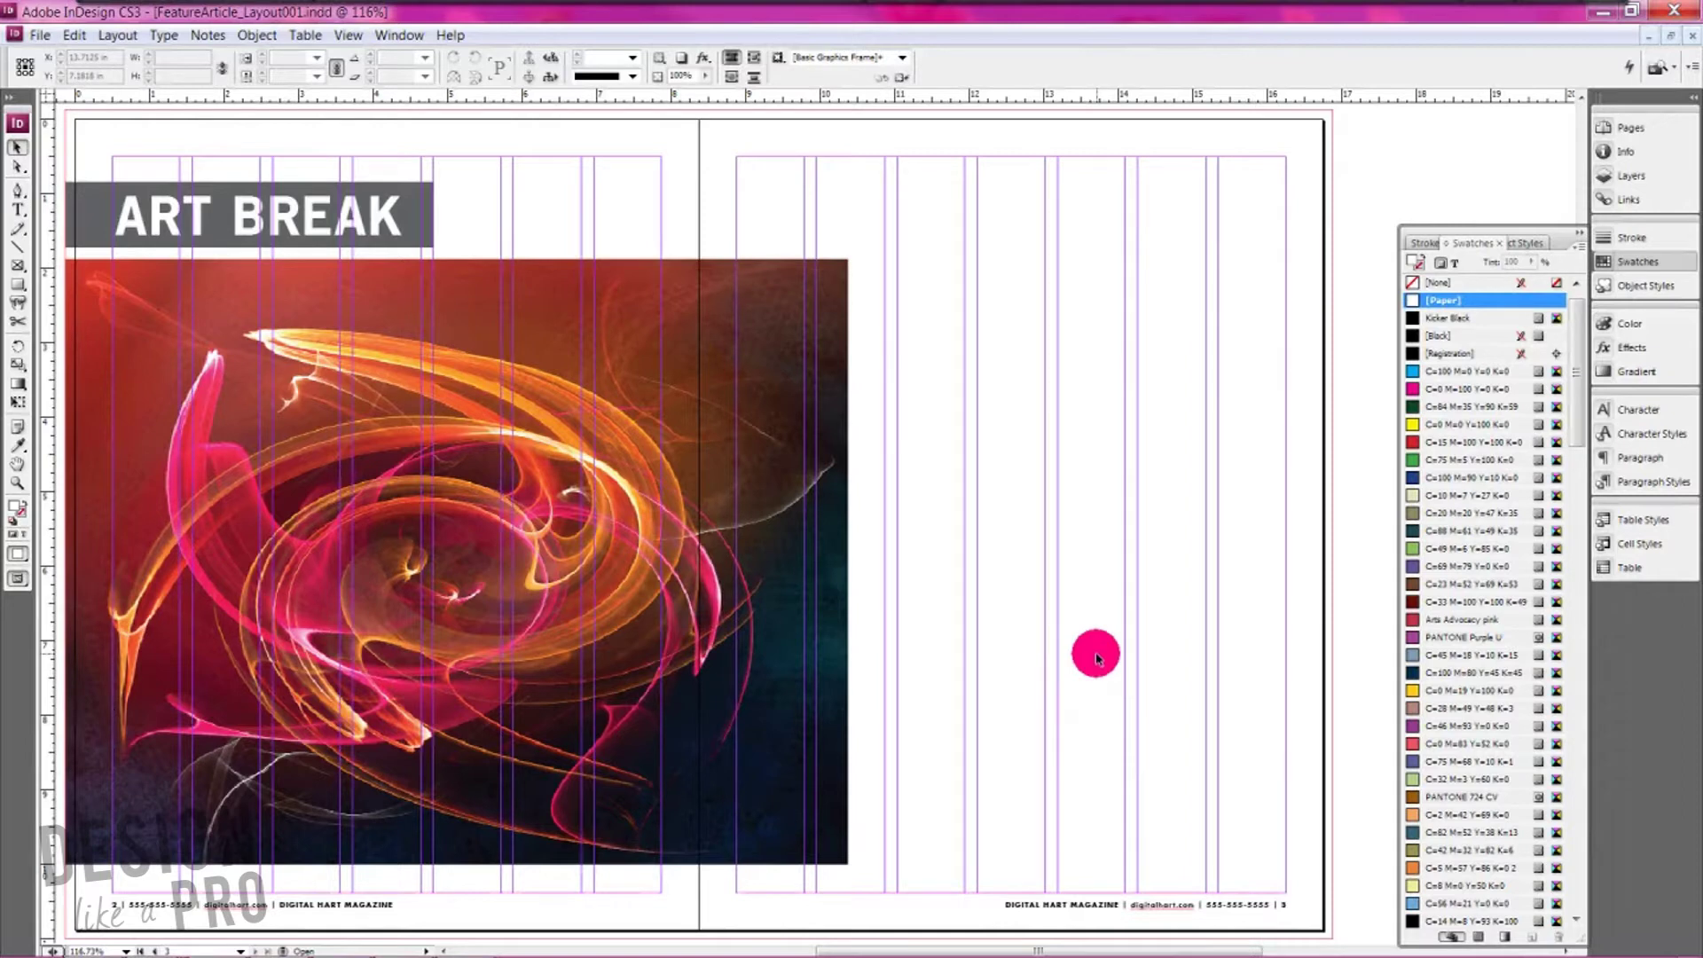
pyautogui.click(19, 213)
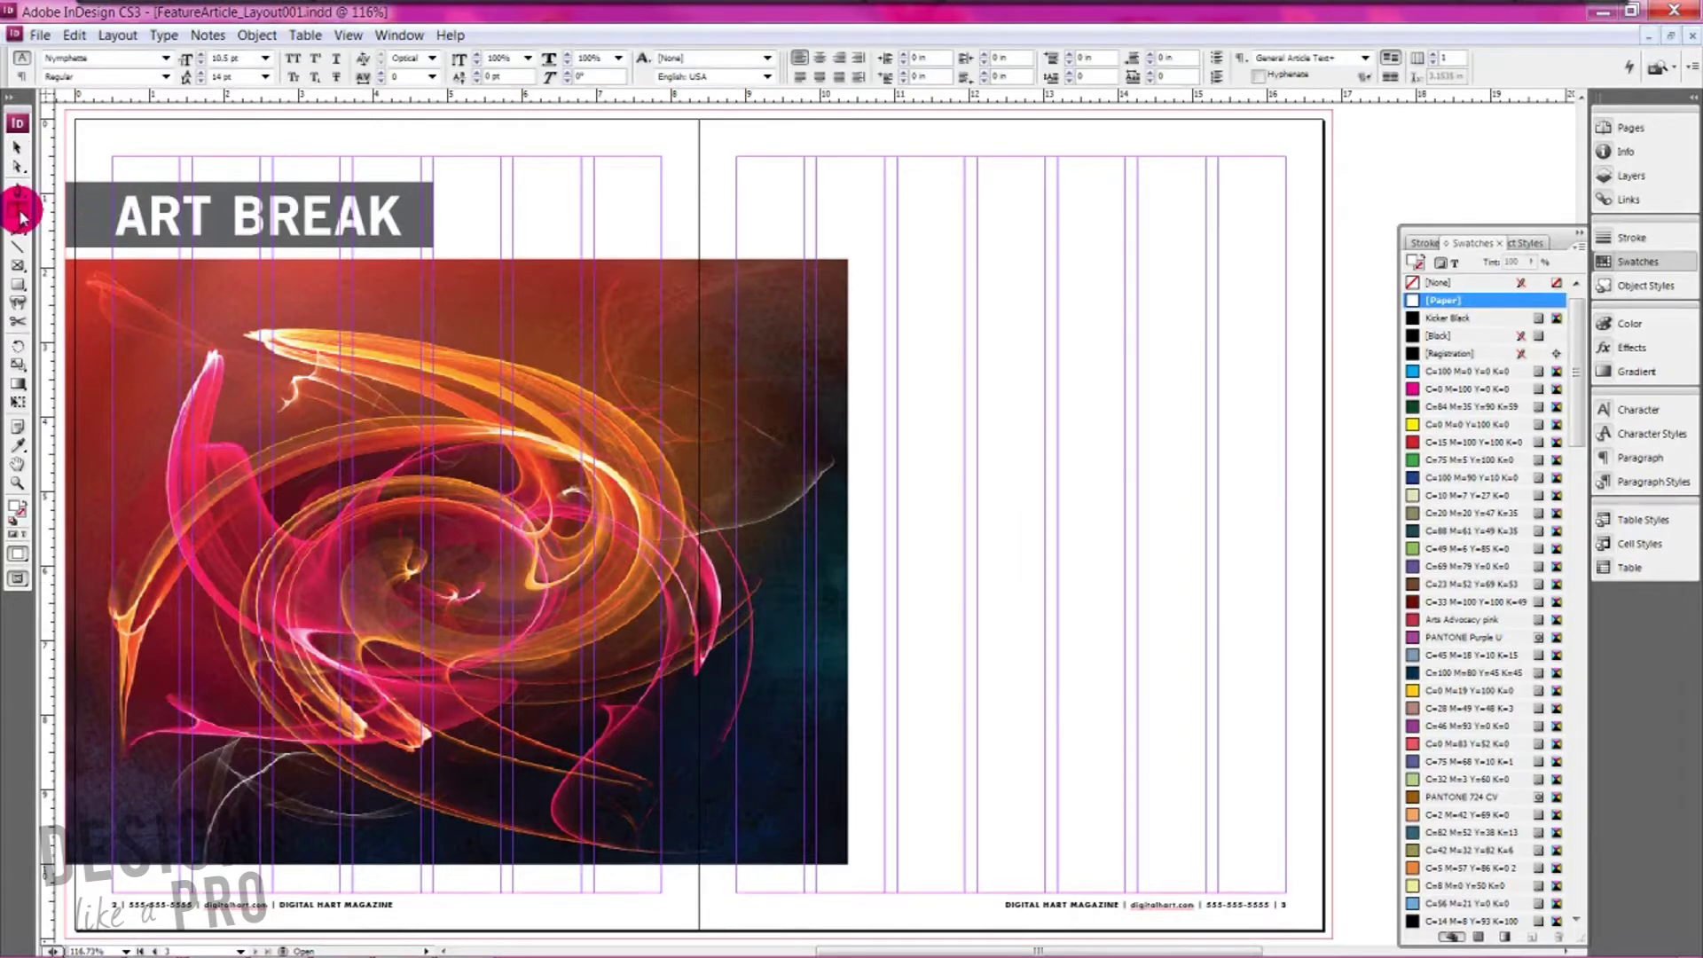
pyautogui.moveTo(962, 267); pyautogui.dragTo(1288, 862)
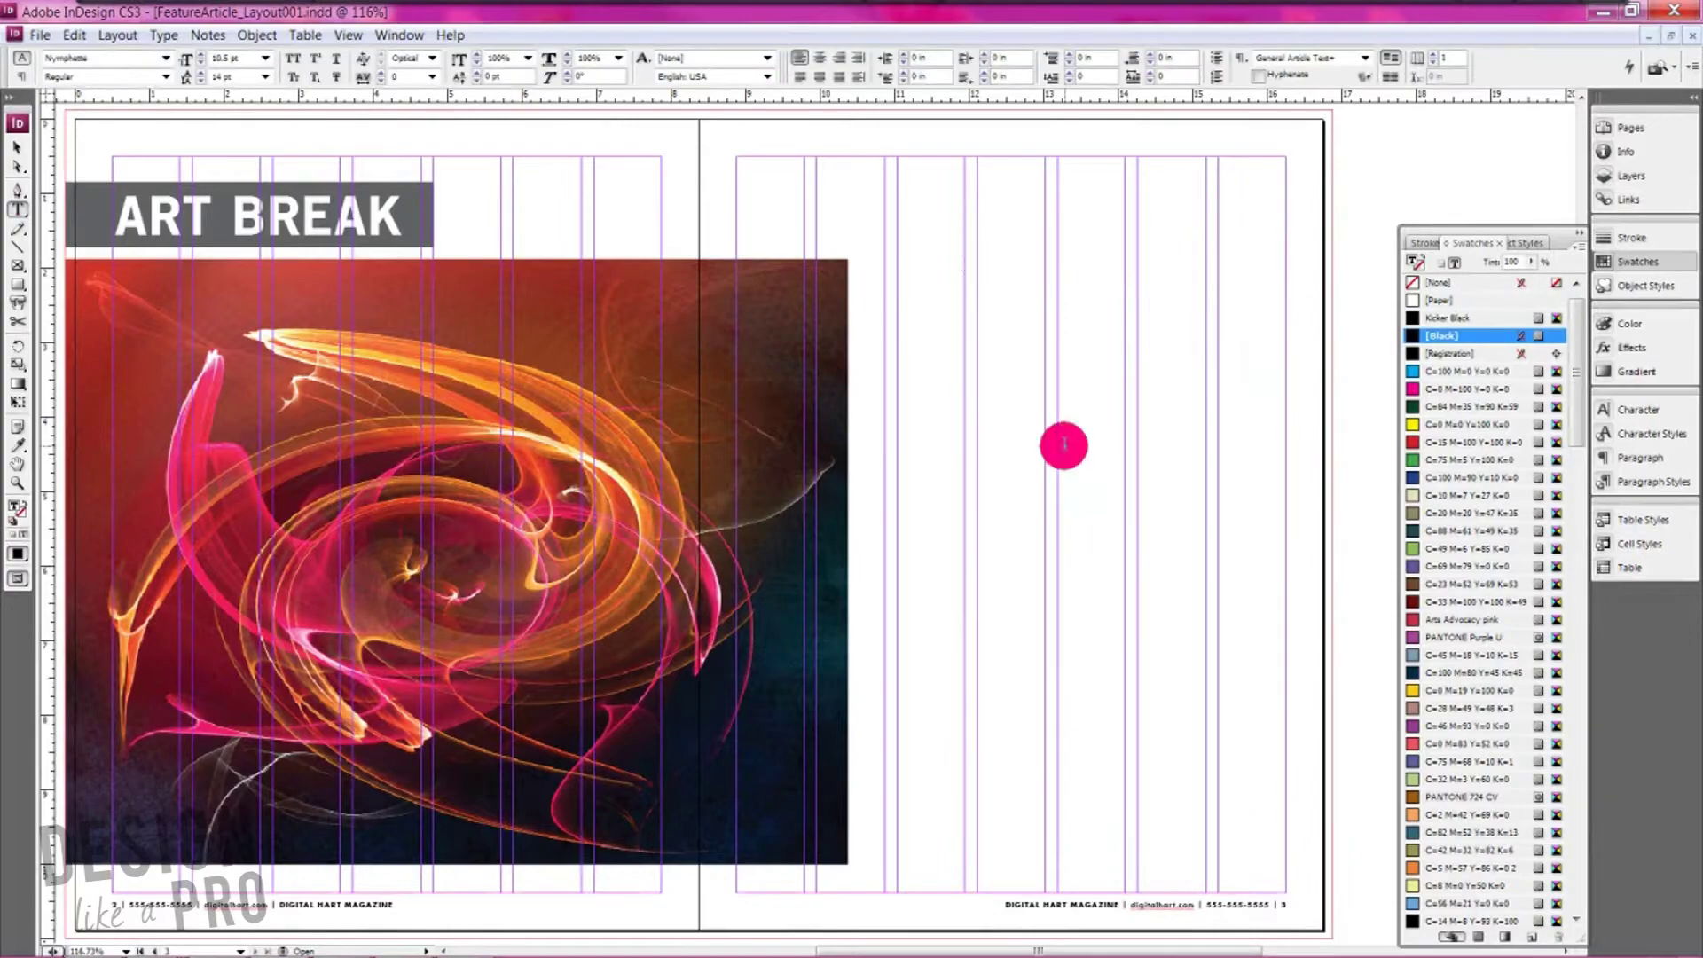
pyautogui.click(1637, 410)
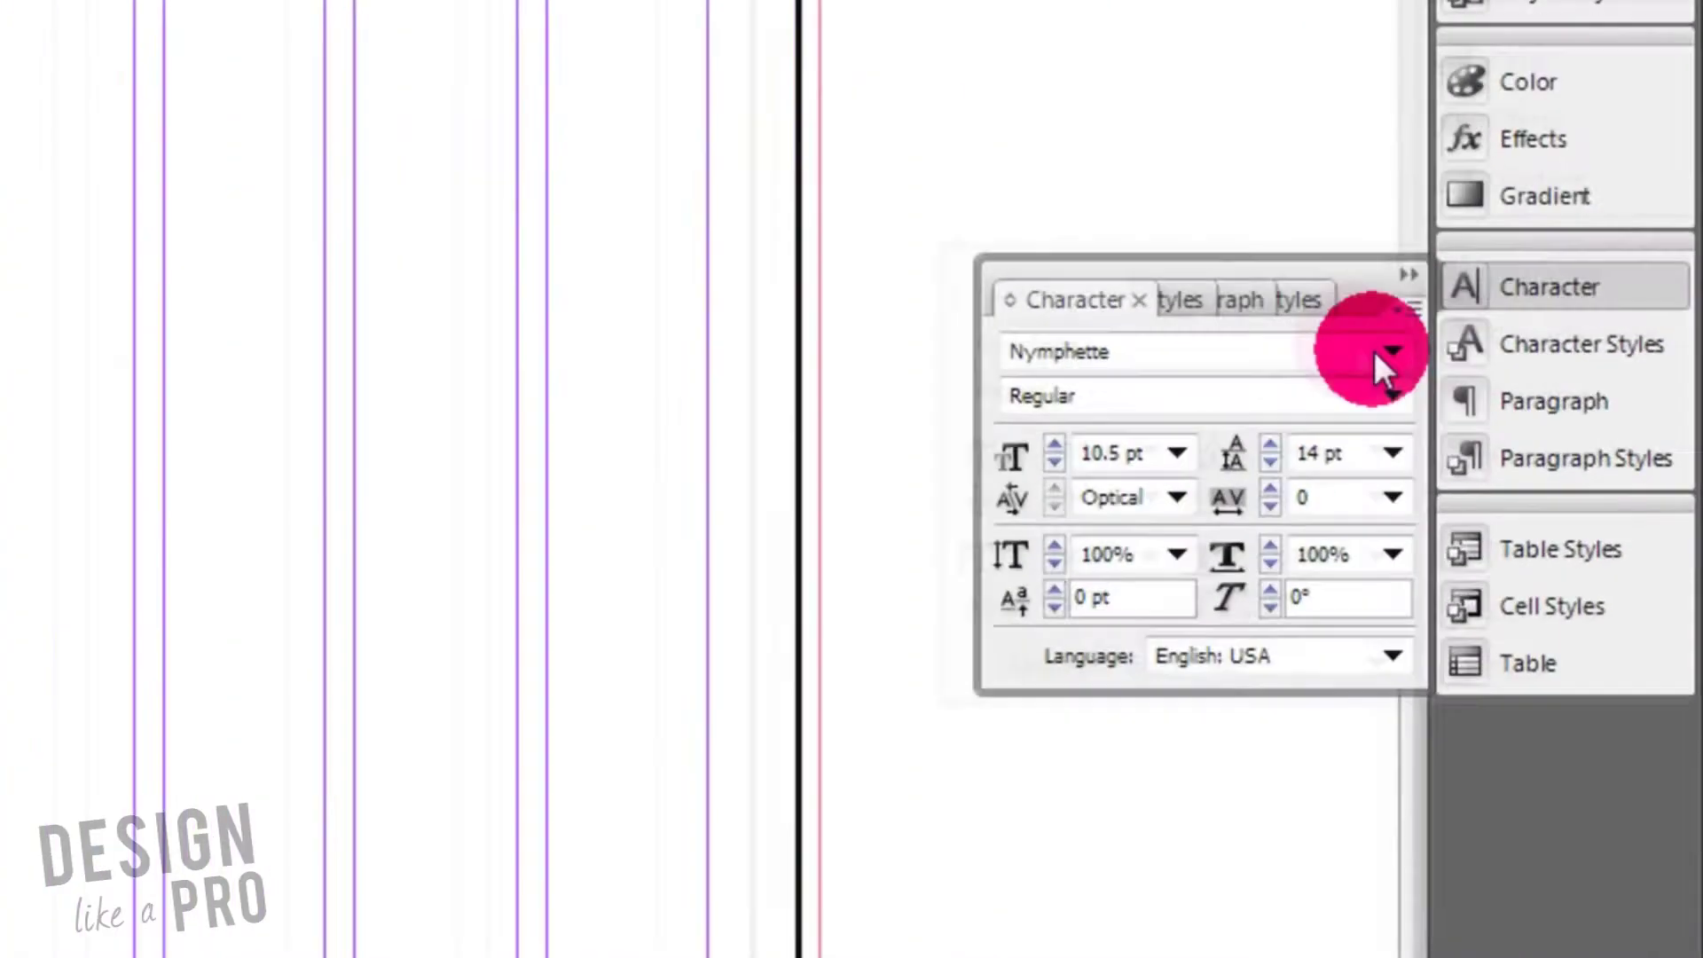
pyautogui.click(1492, 441)
pyautogui.doubleClick(1153, 346)
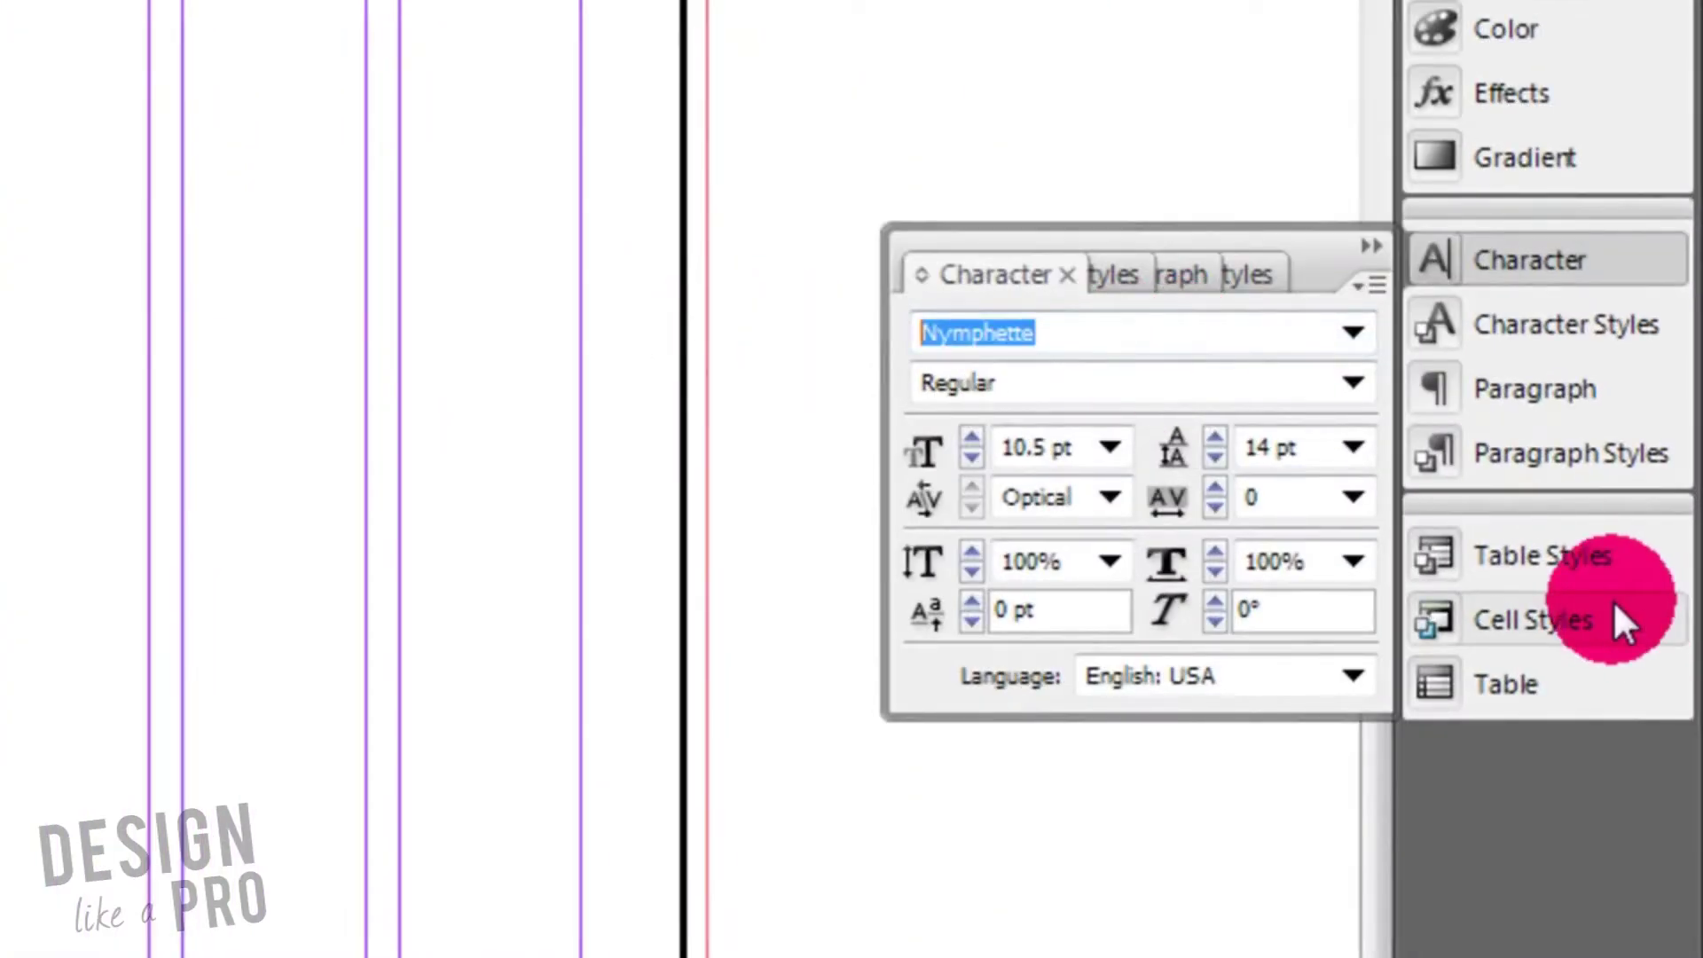
pyautogui.write('Adobe Caslon Pro')
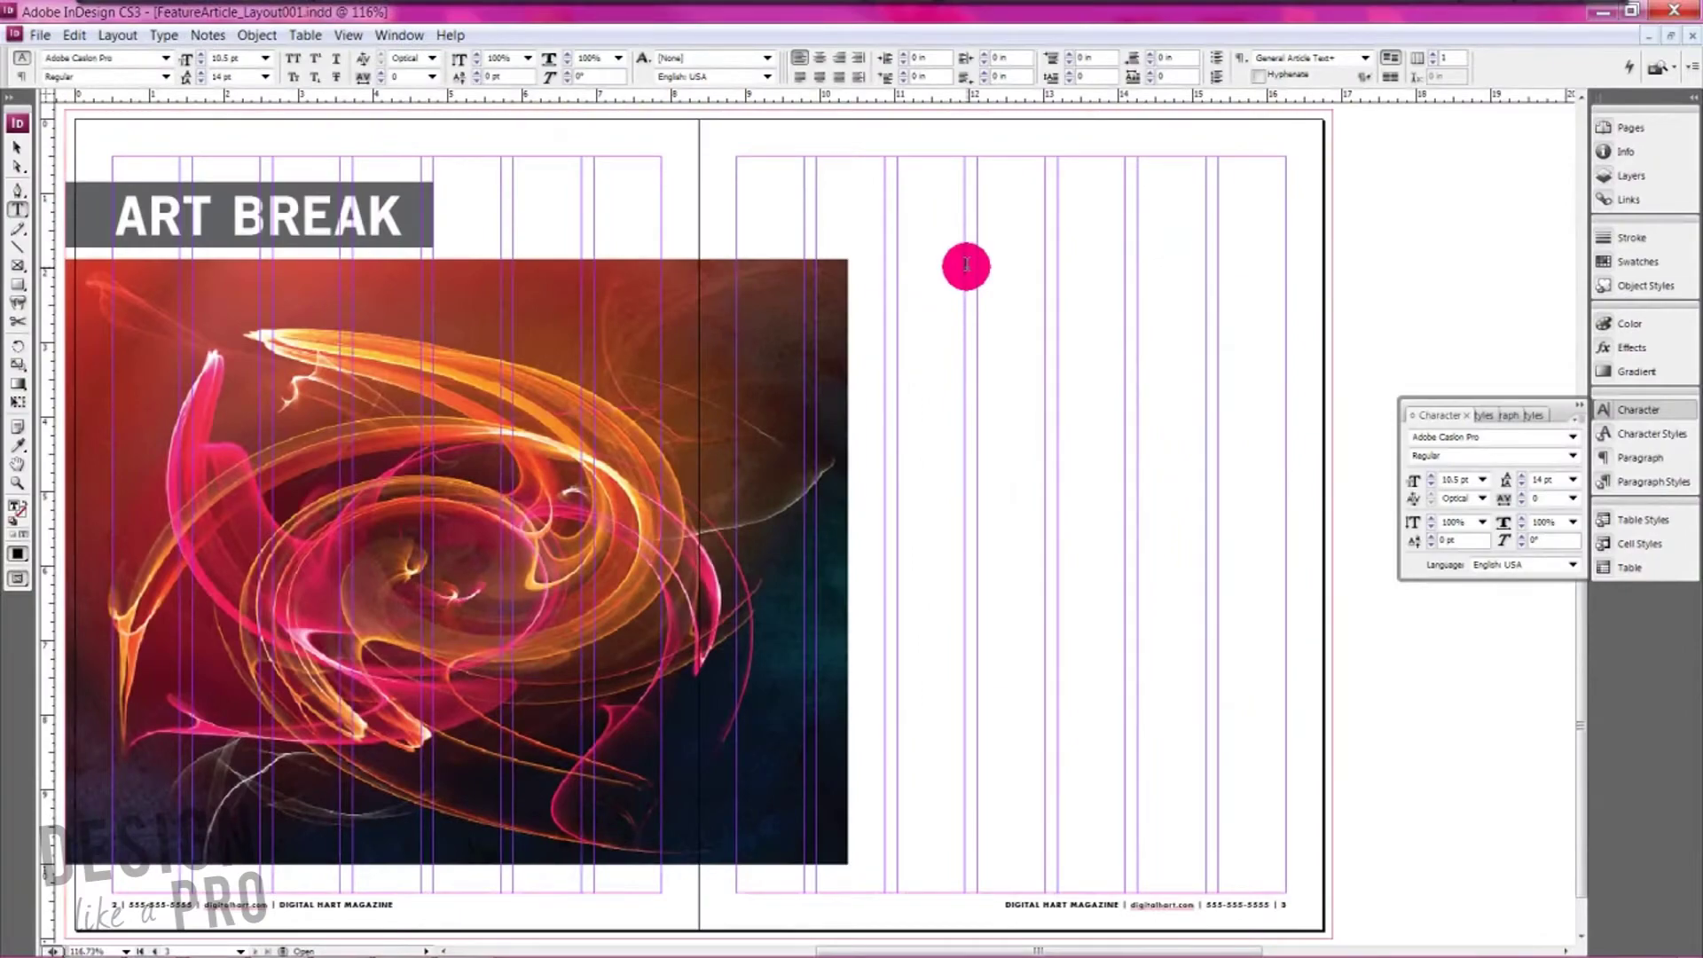
pyautogui.rightClick(966, 265)
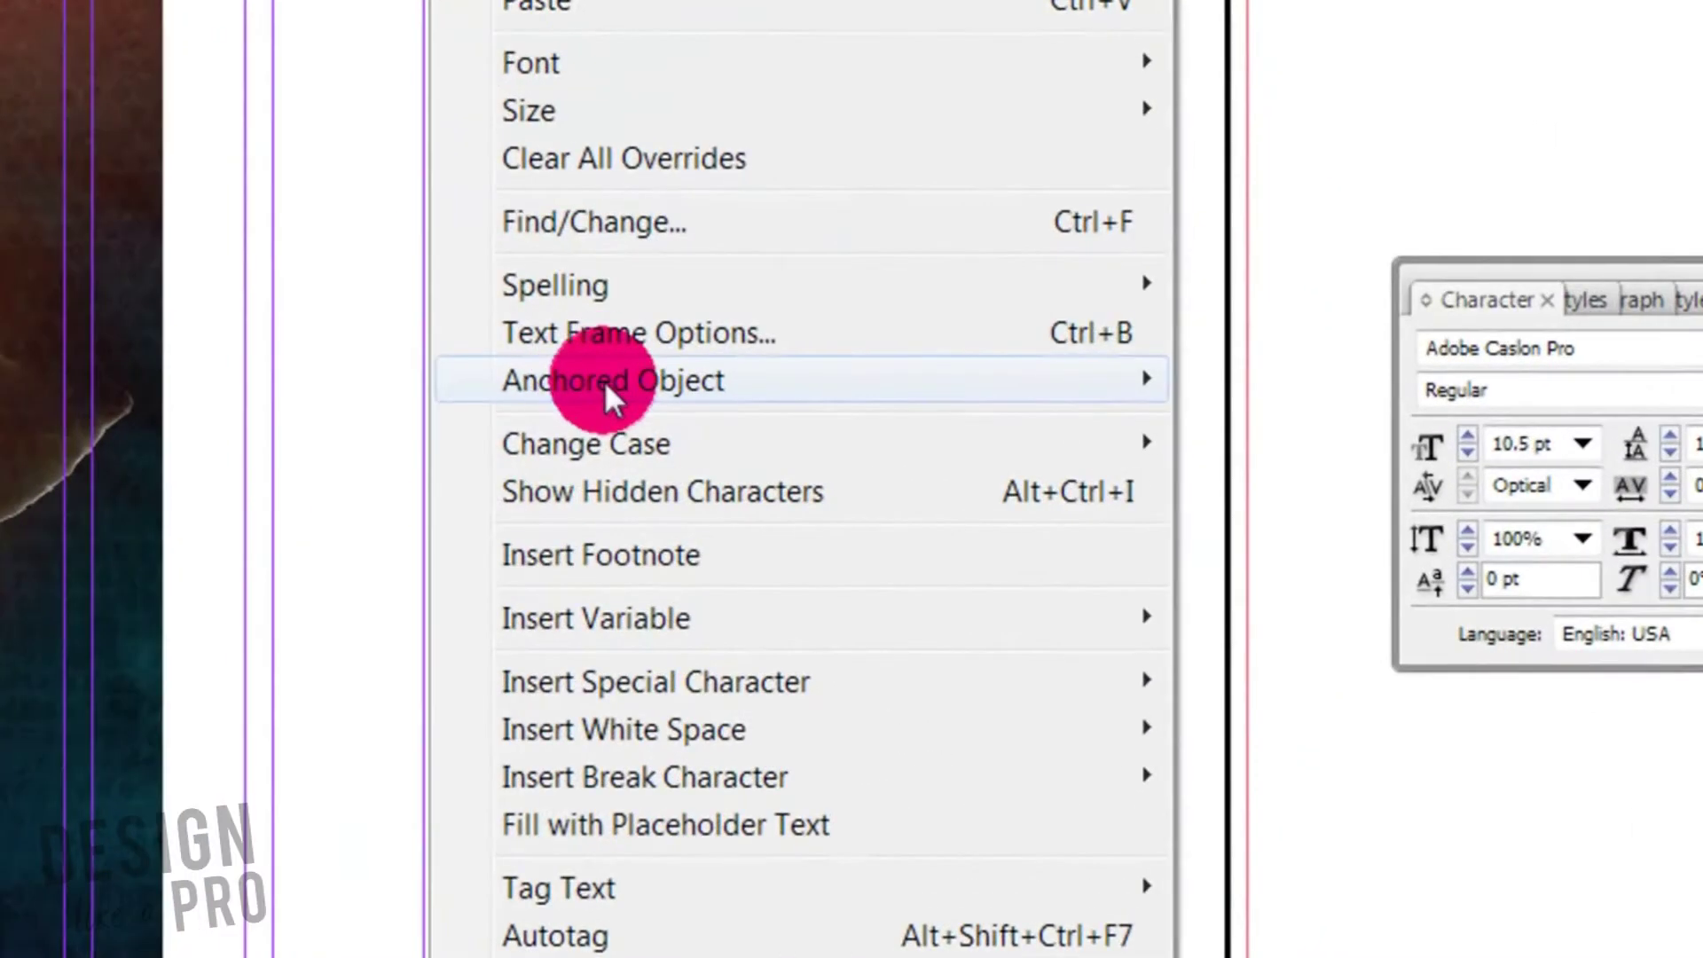
# Step: Fill the frame with placeholder text and remove the paragraph breaks after 'veraesequat.' and 'iuscinisi.'
pyautogui.moveTo(1046, 446)
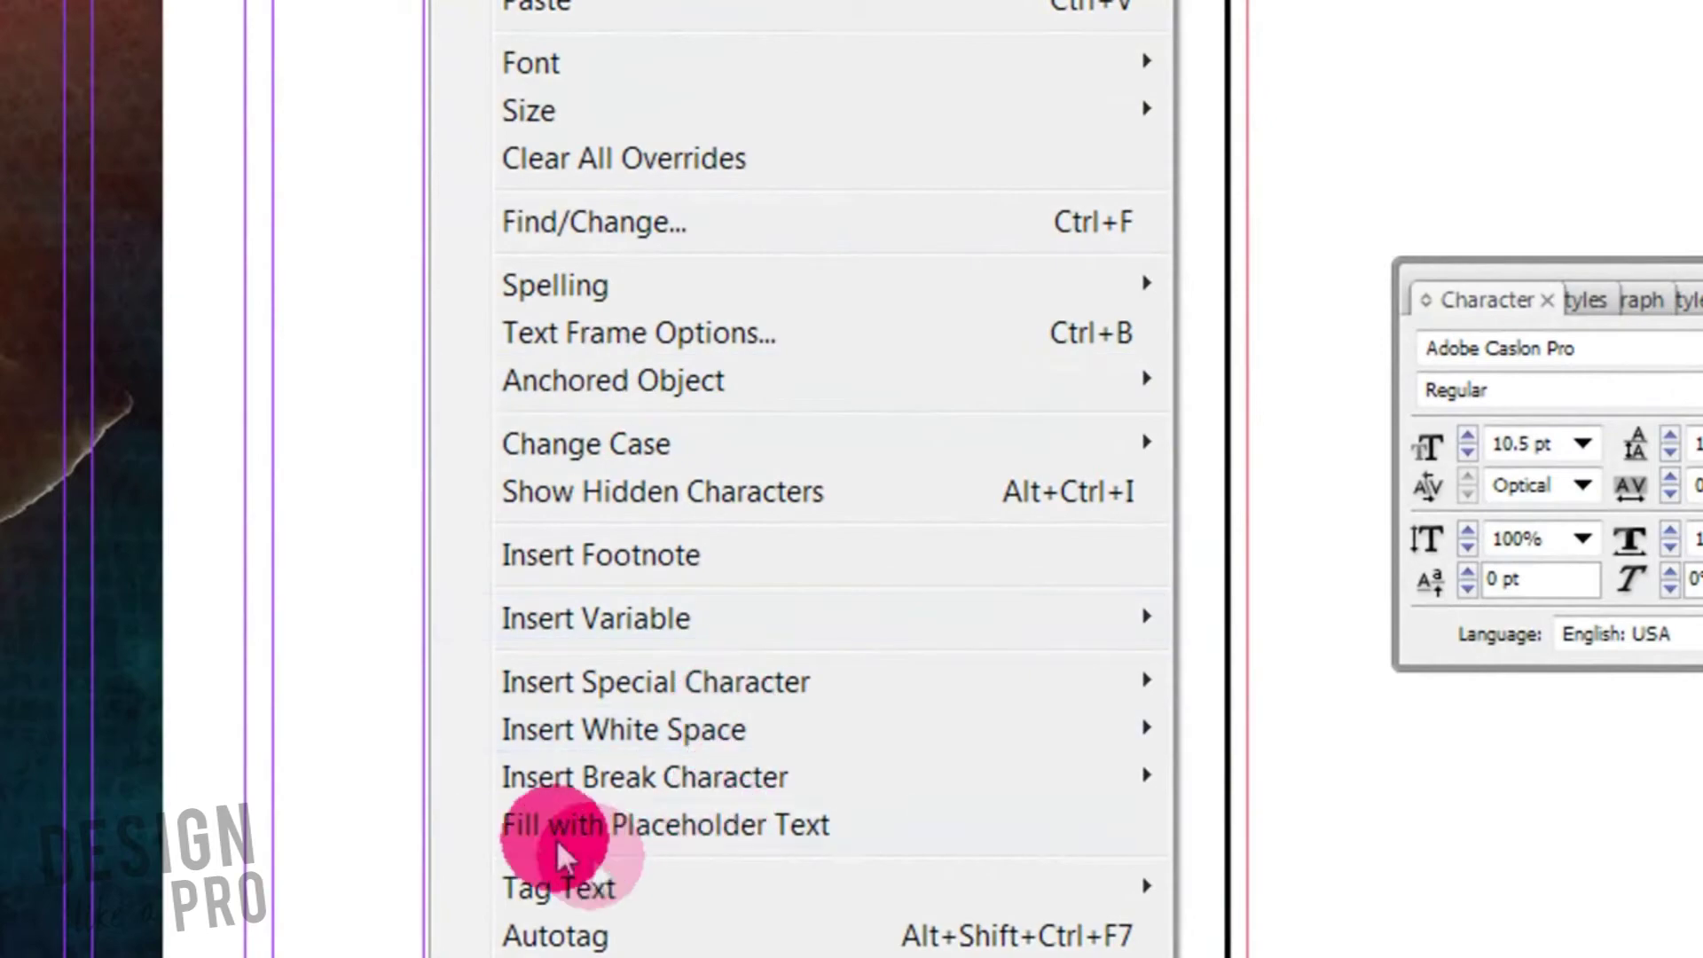
pyautogui.click(759, 830)
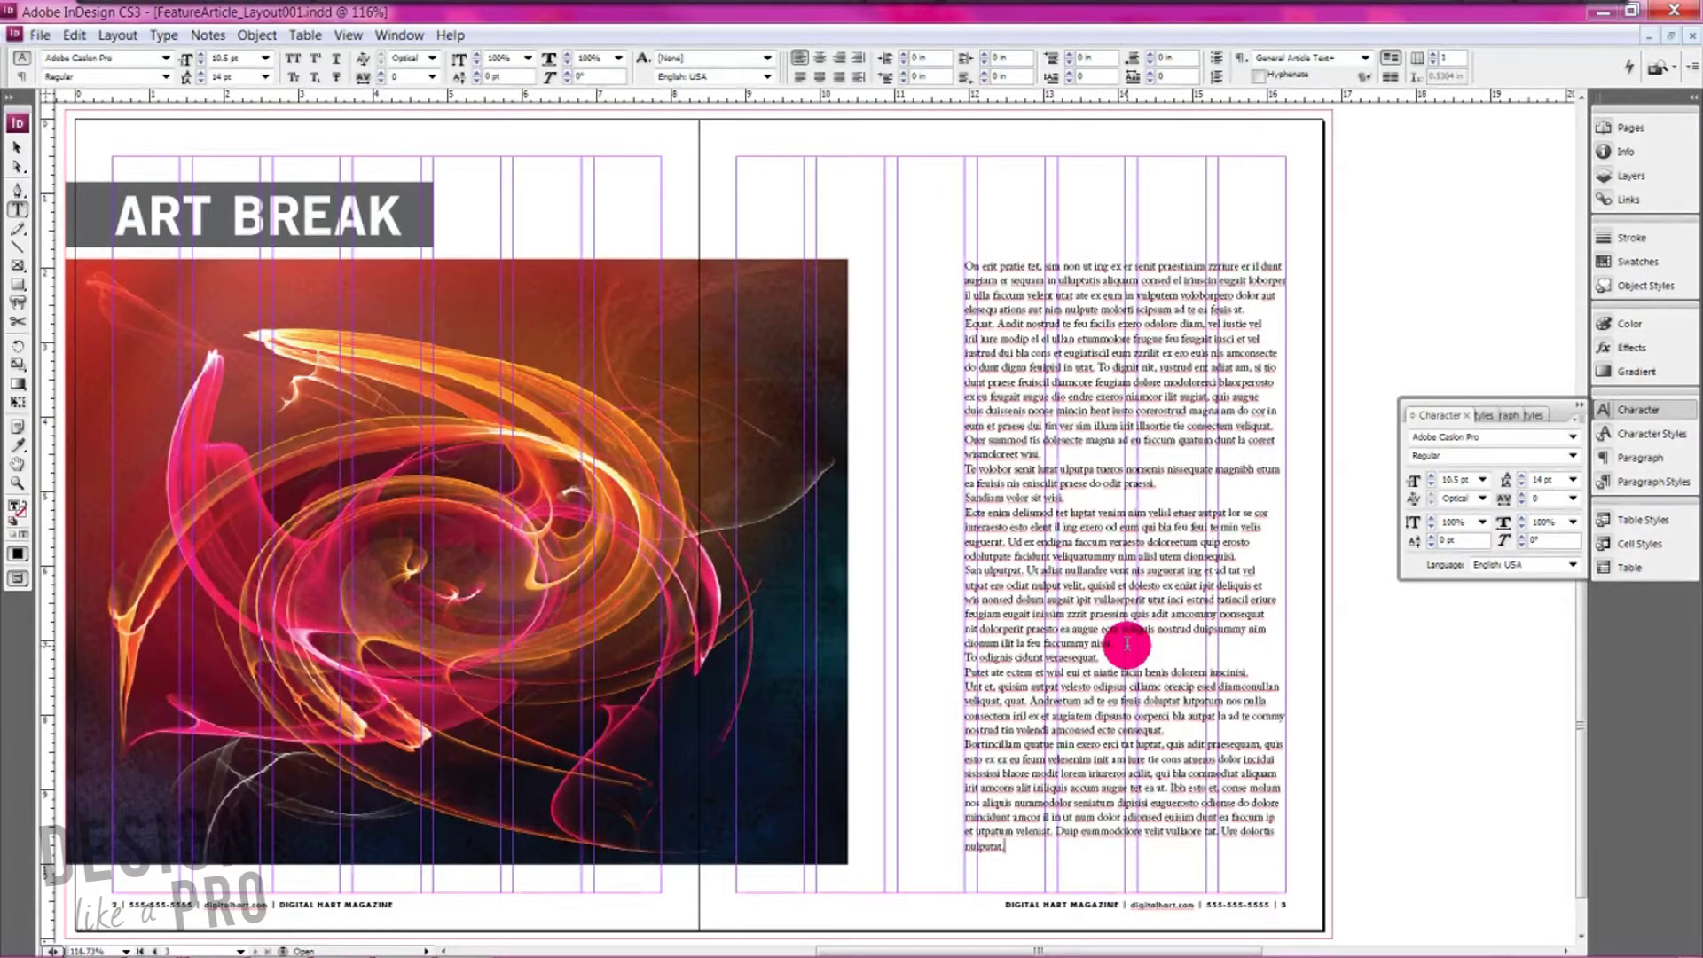
pyautogui.click(1125, 652)
pyautogui.press('Delete')
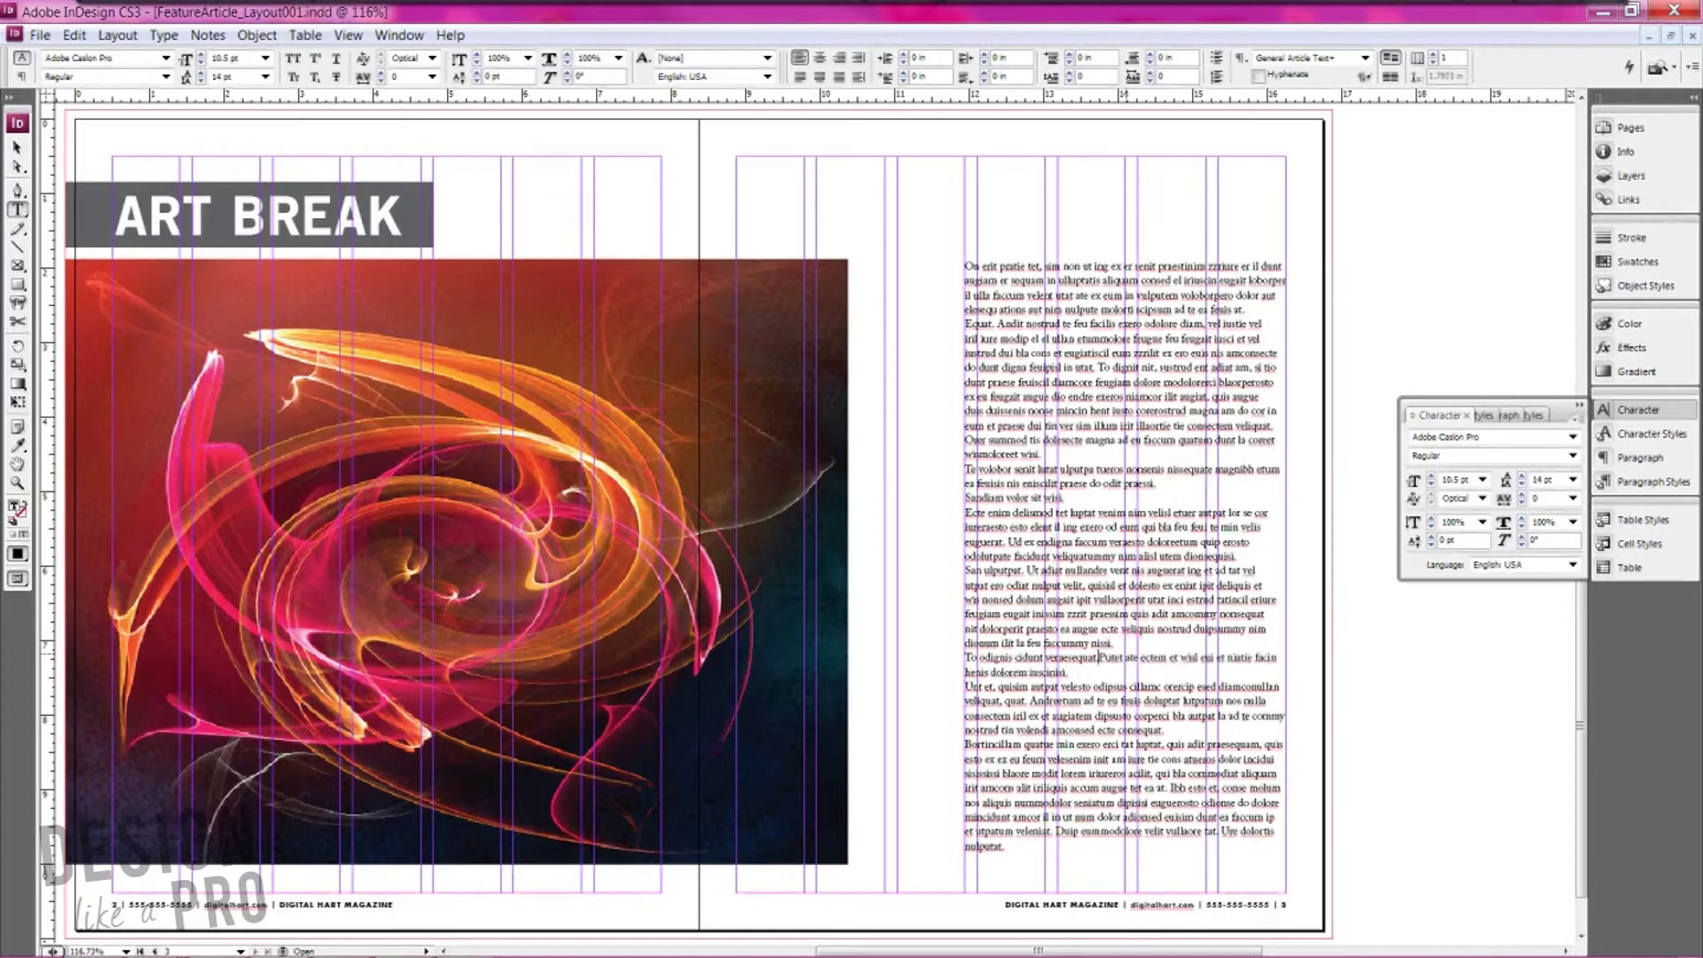
pyautogui.click(1104, 674)
pyautogui.press('Delete')
pyautogui.click(1105, 729)
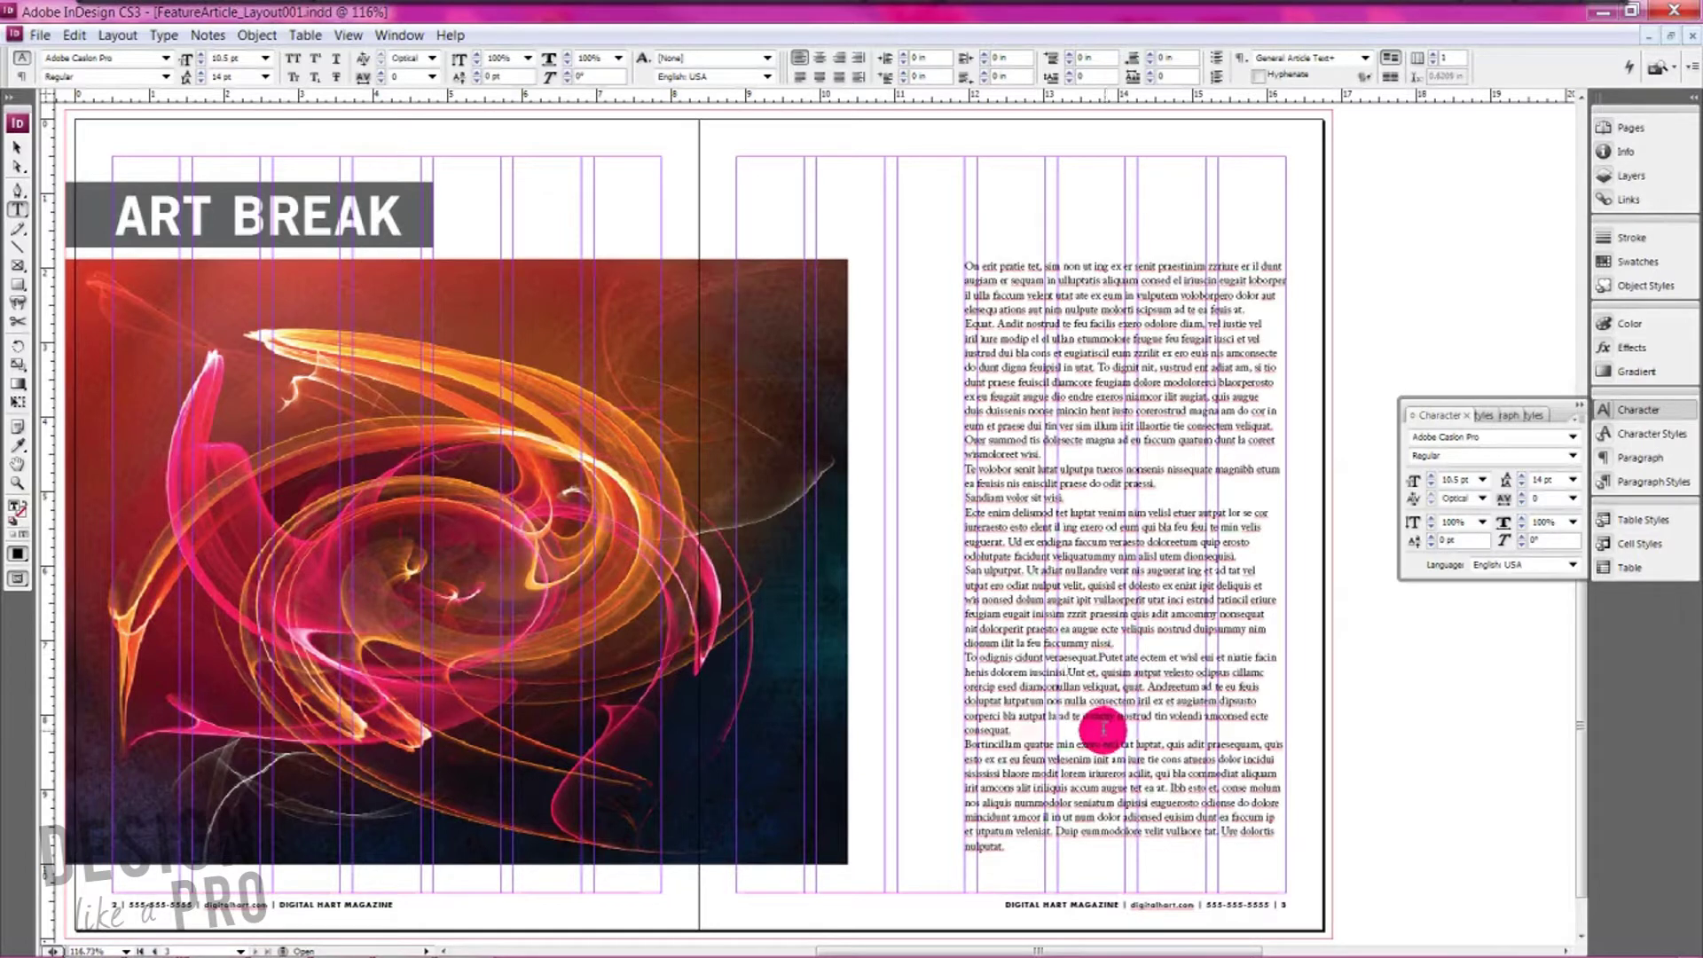
# Step: Tab-indent the Bortincillam and Ecte paragraphs and join 'Te volobor' to the previous paragraph
pyautogui.click(959, 743)
pyautogui.press('Tab')
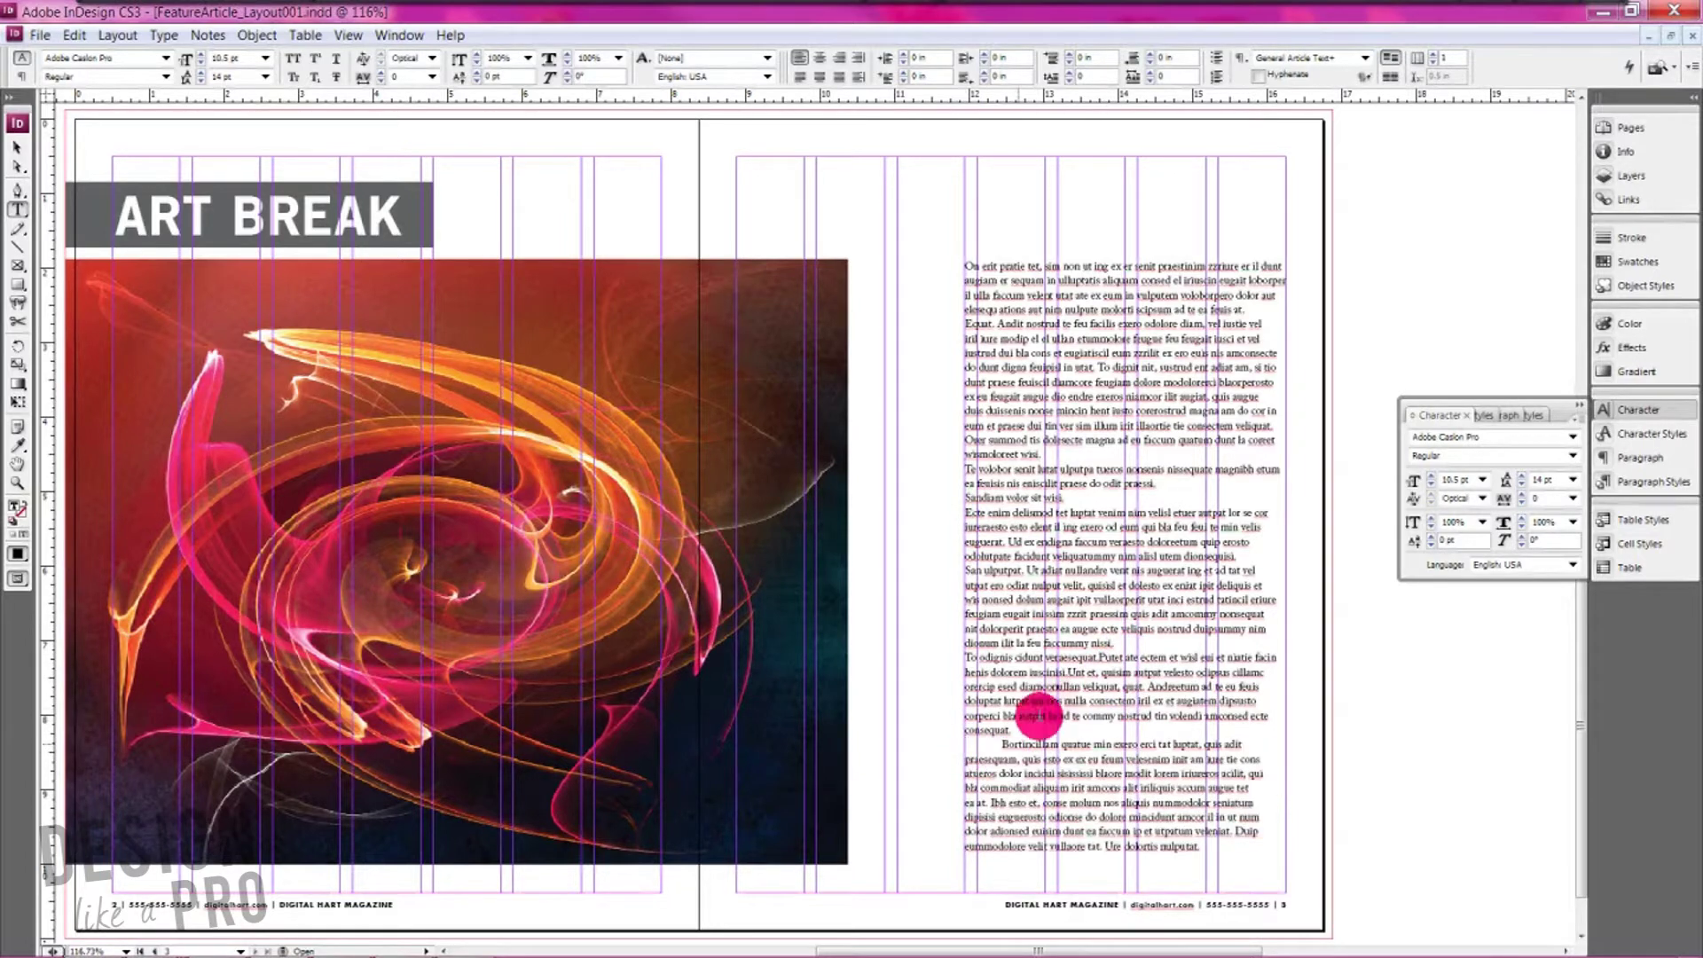
pyautogui.click(963, 512)
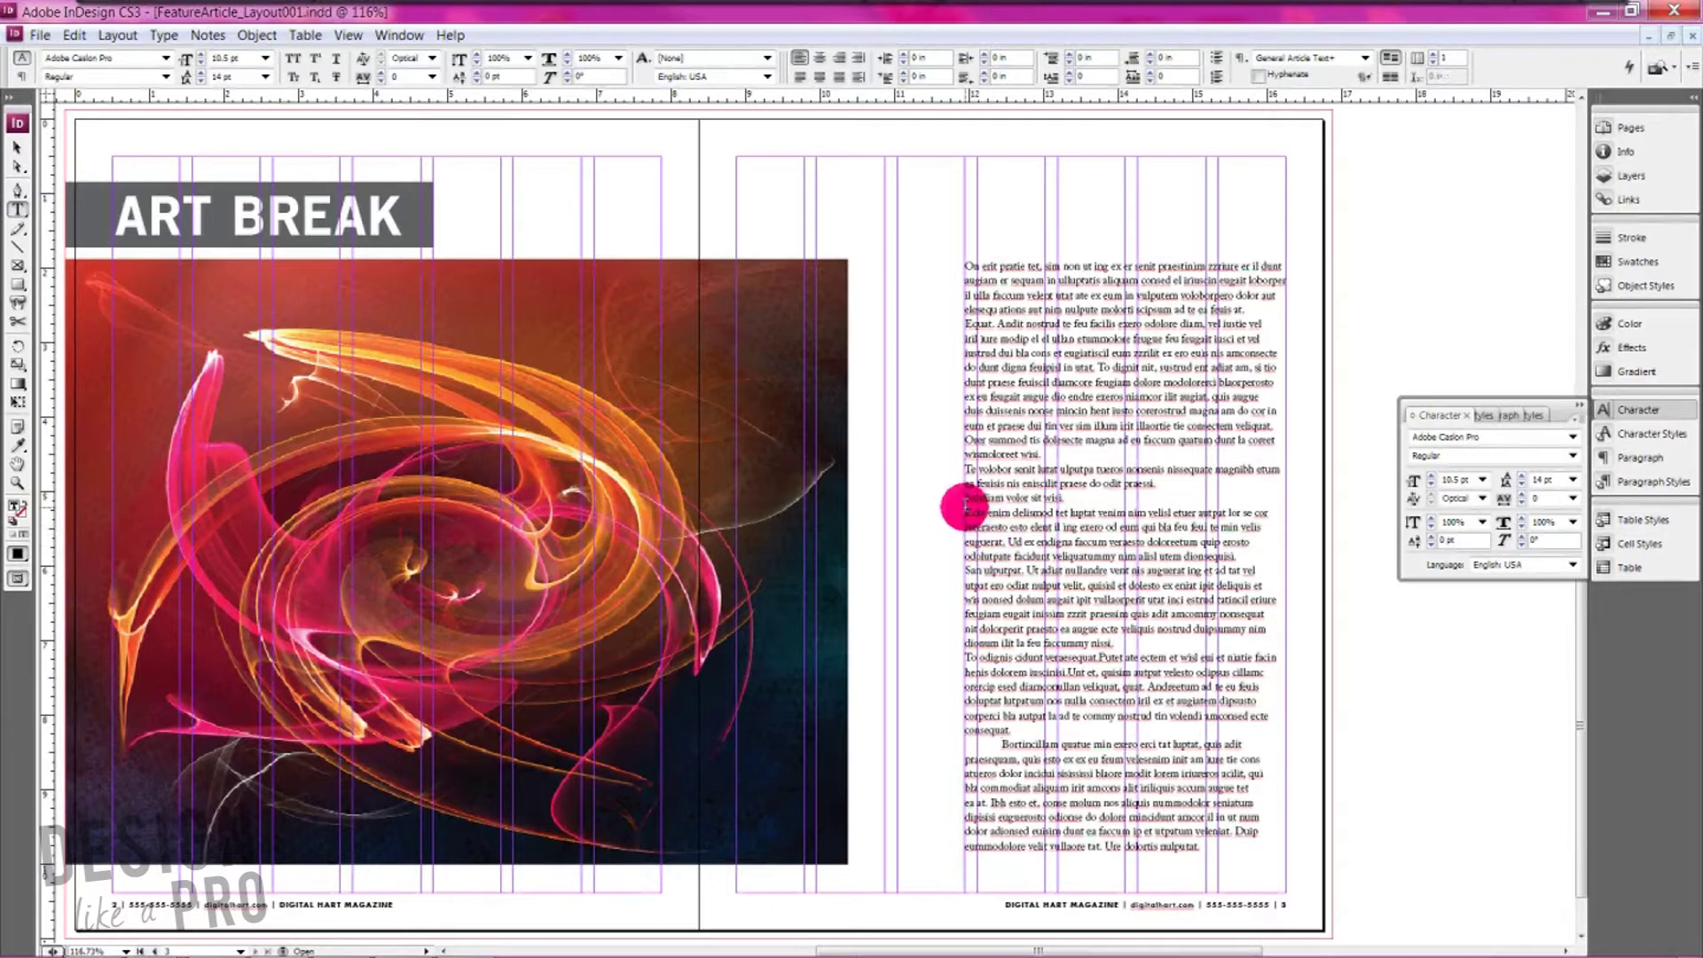
pyautogui.press('Tab')
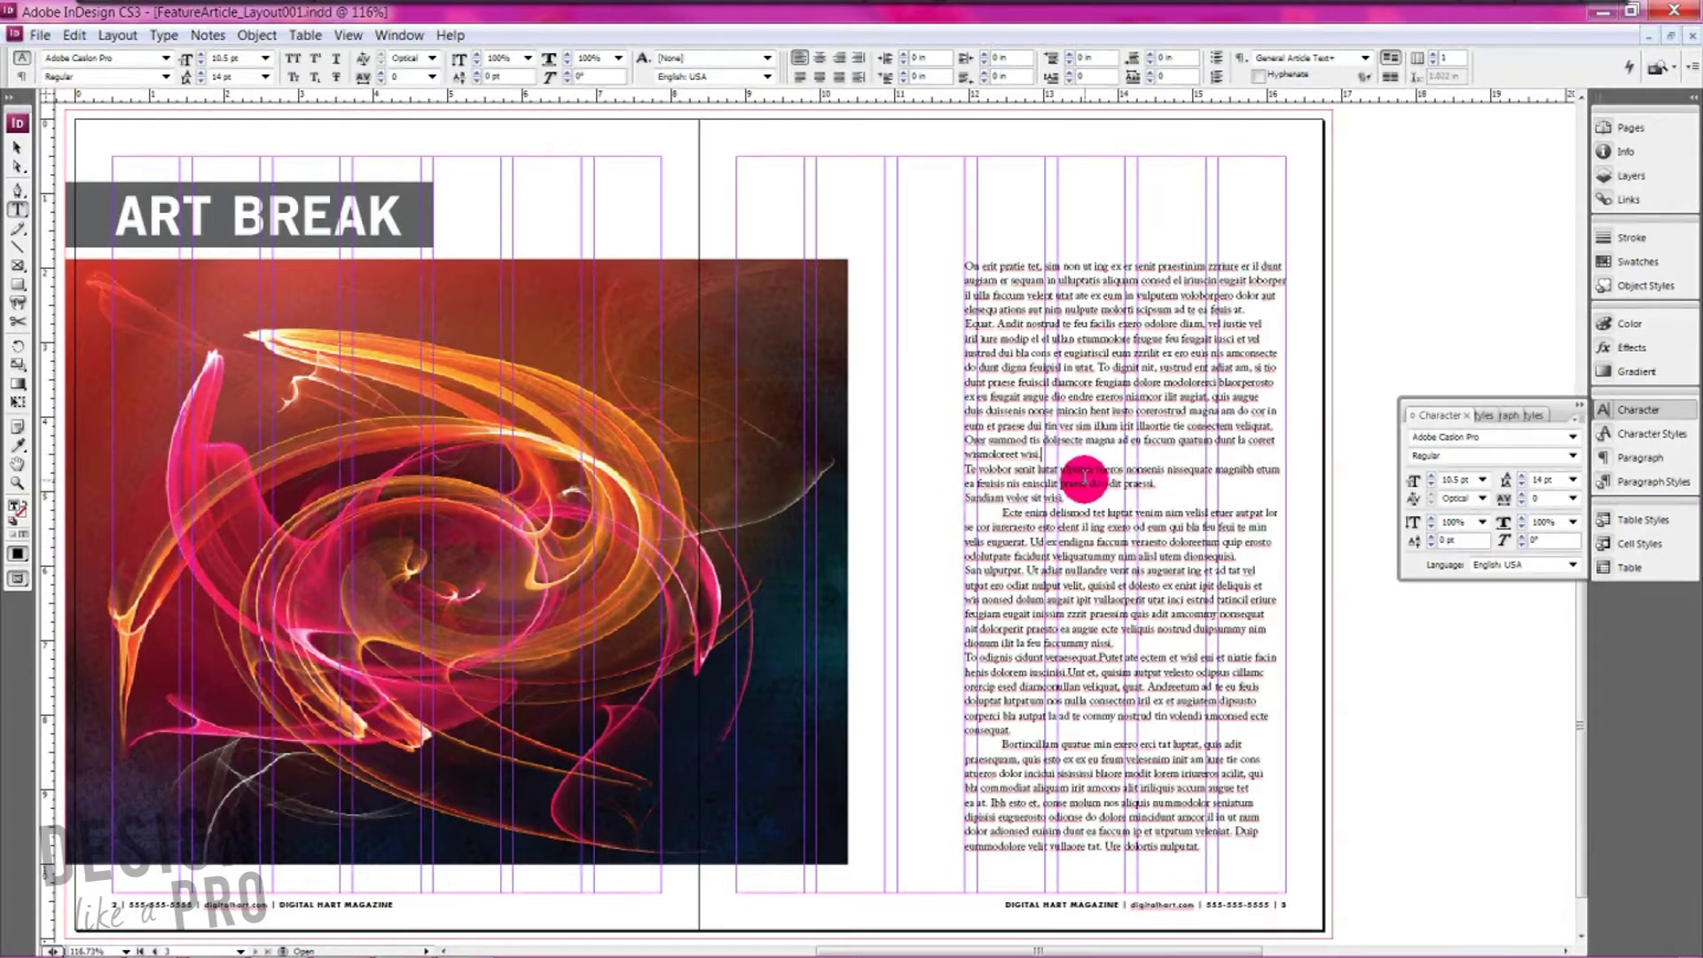
pyautogui.press('BackSpace')
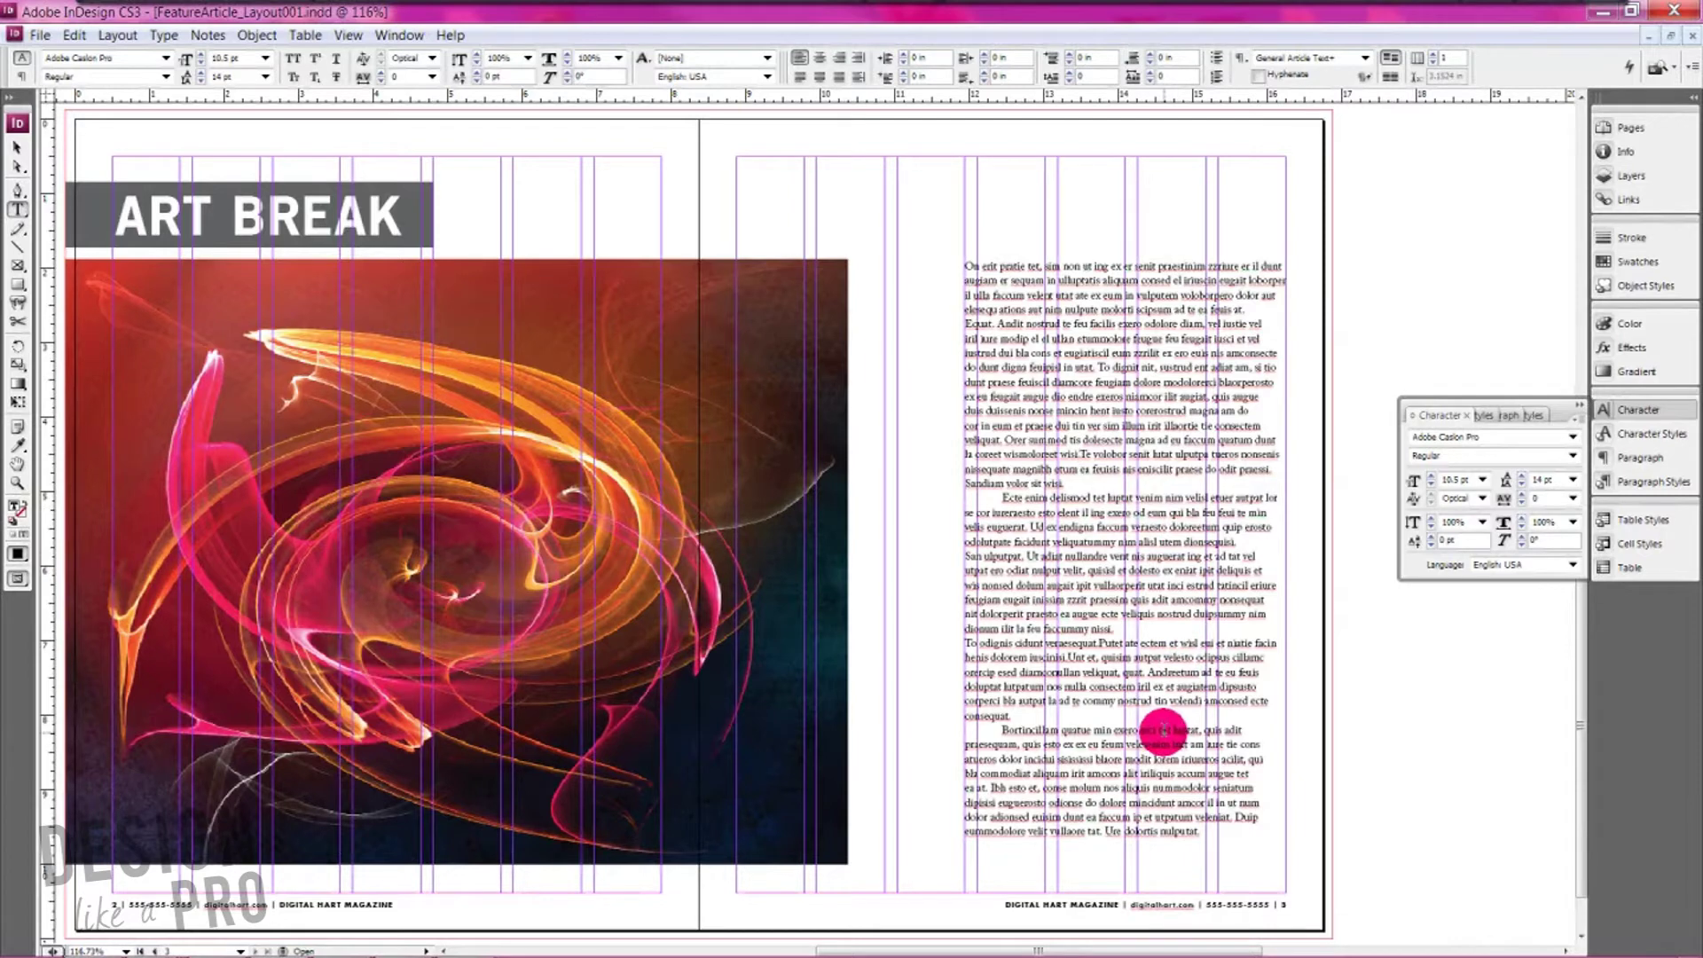
# Step: Justify the whole placeholder story with the last line aligned left
pyautogui.hotkey('ctrl', 'a')
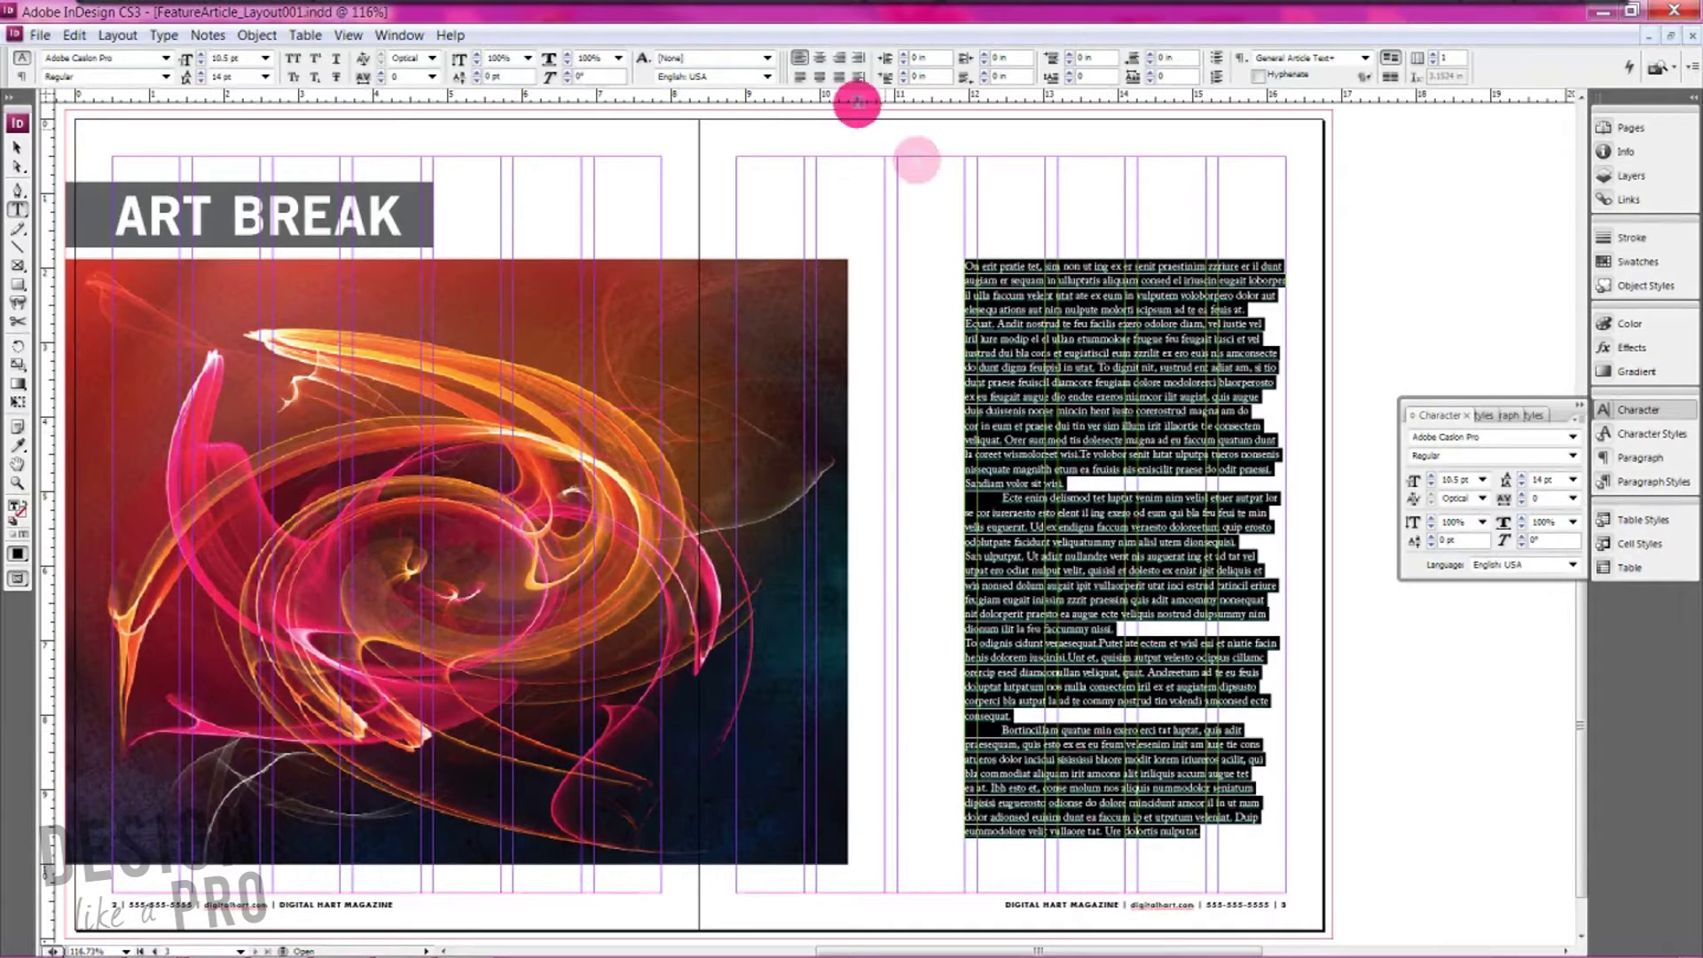
pyautogui.click(801, 79)
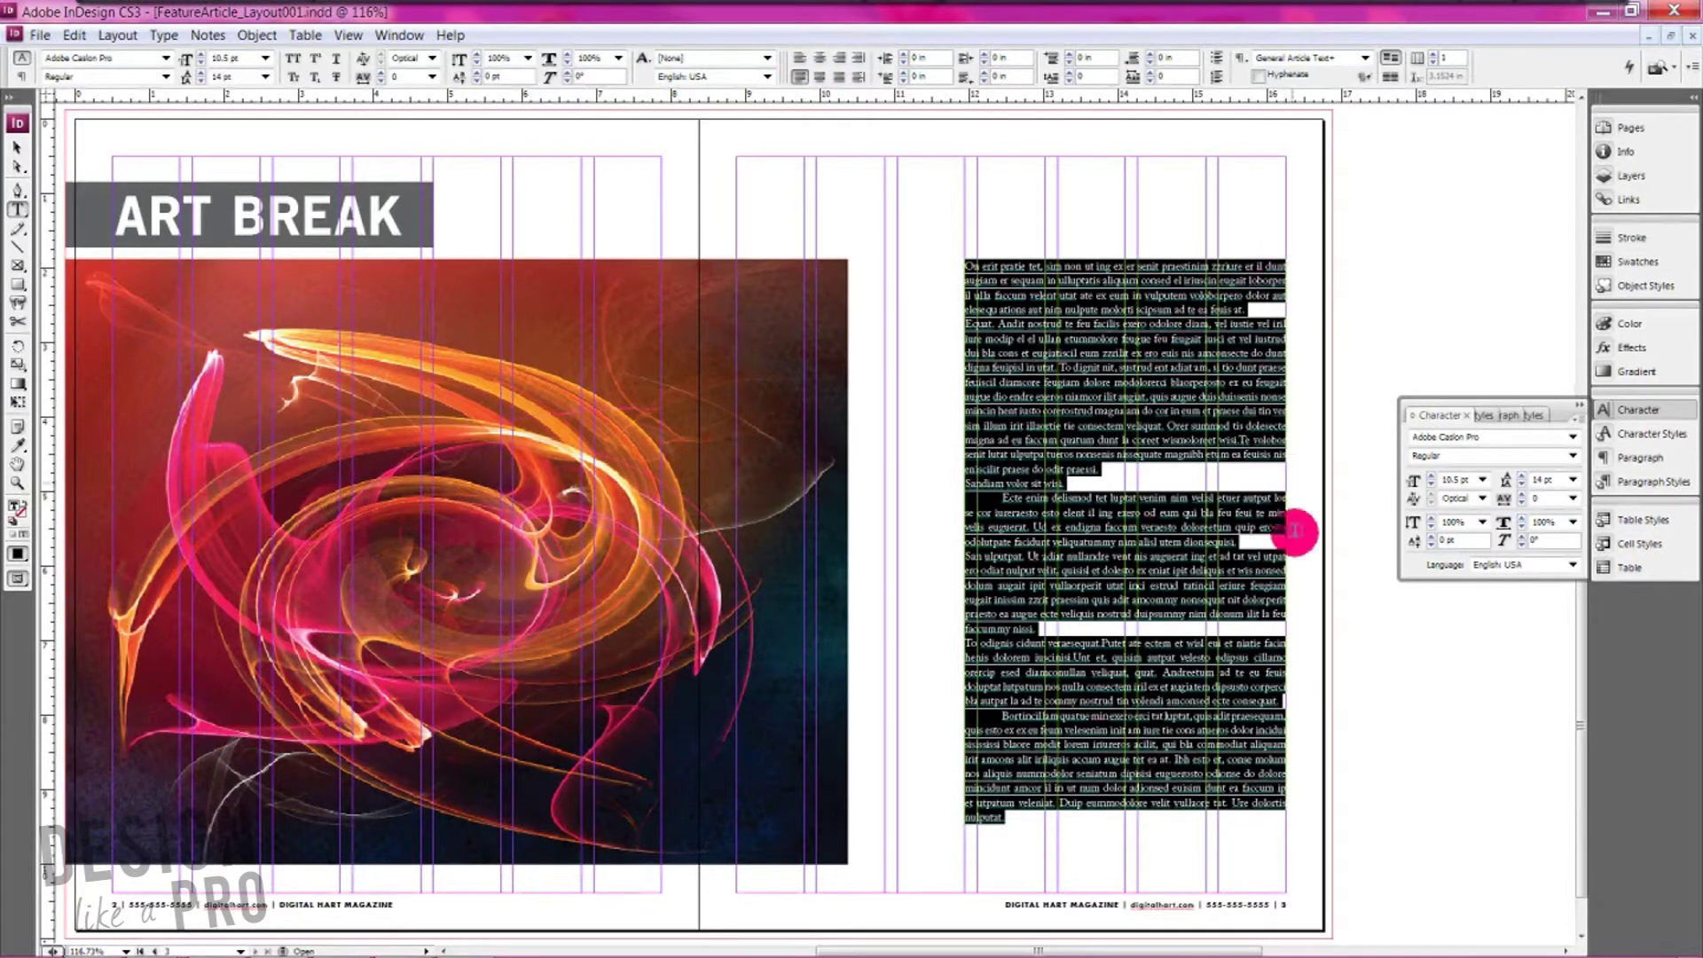
pyautogui.click(1196, 741)
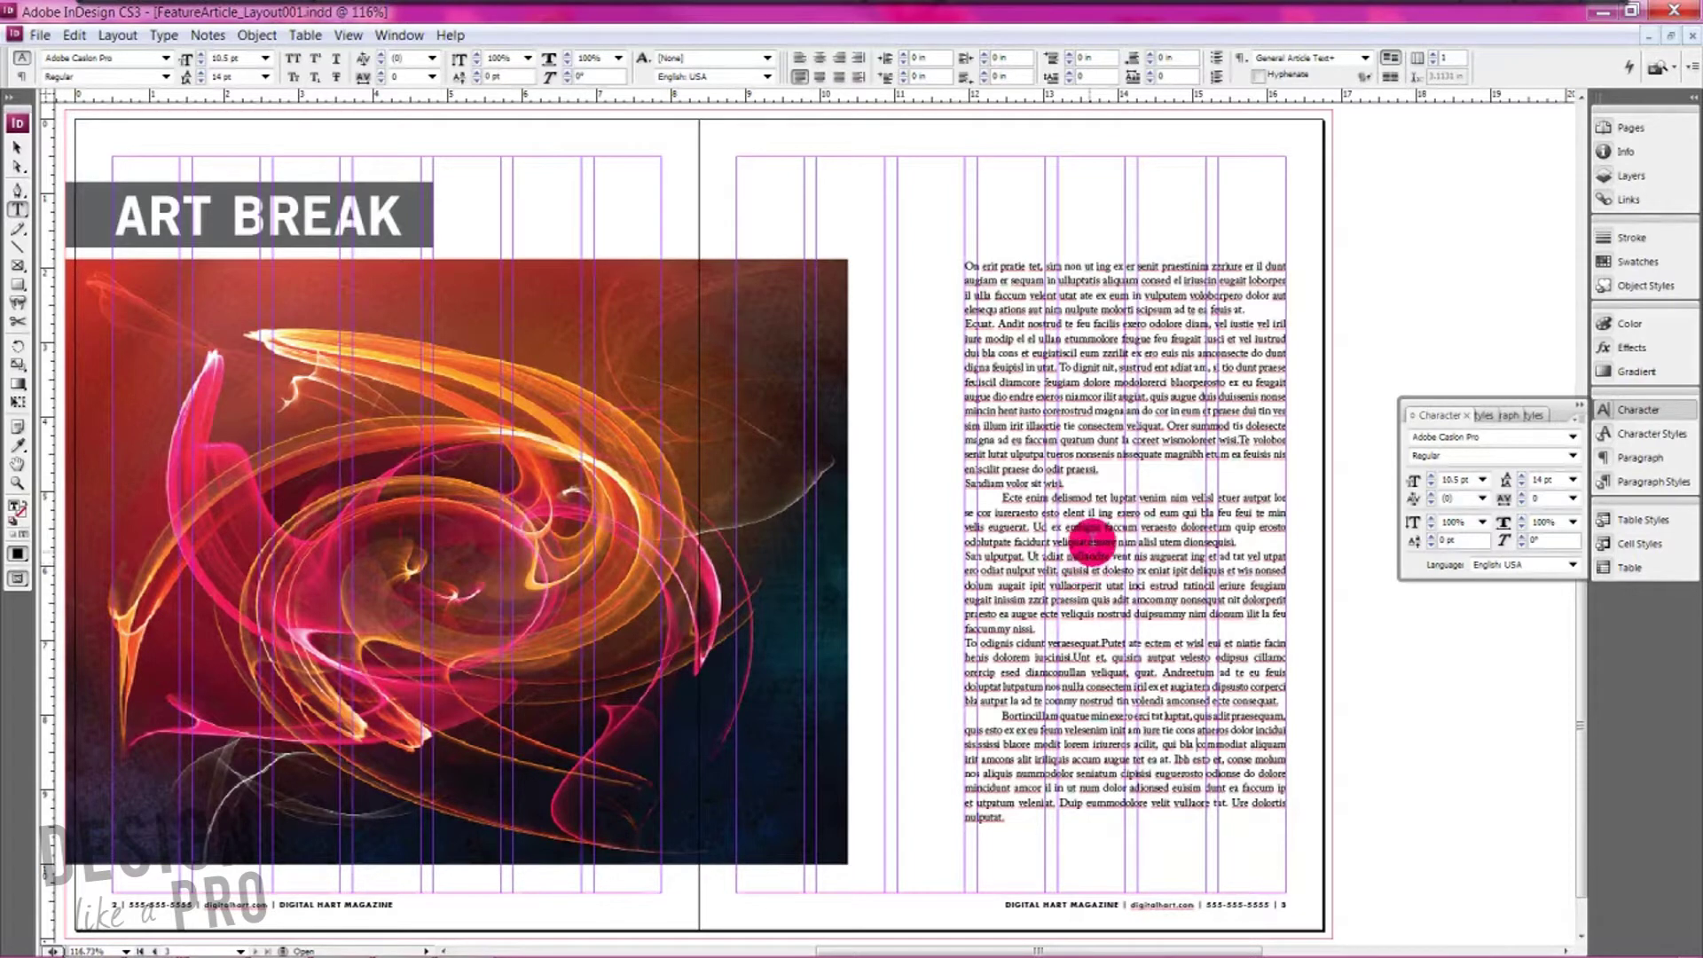
pyautogui.rightClick(1094, 545)
# Step: Set the right-page text frame to 2 columns with a 0.3125 in gutter in Text Frame Options
pyautogui.click(989, 500)
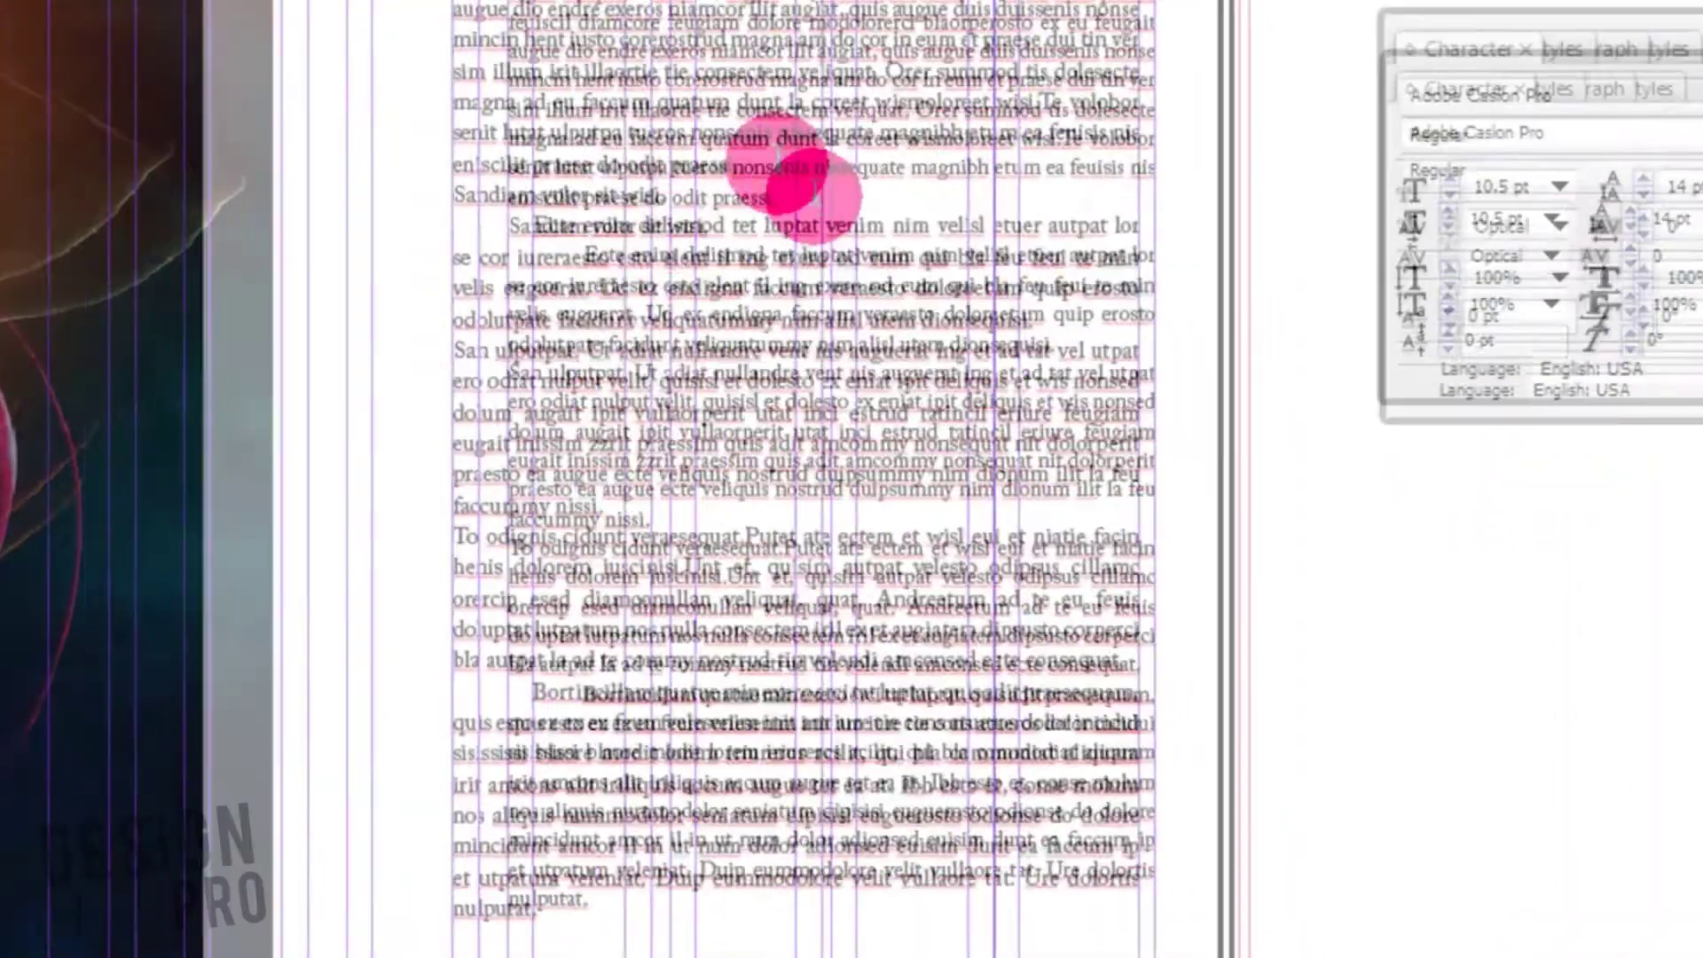
pyautogui.rightClick(703, 114)
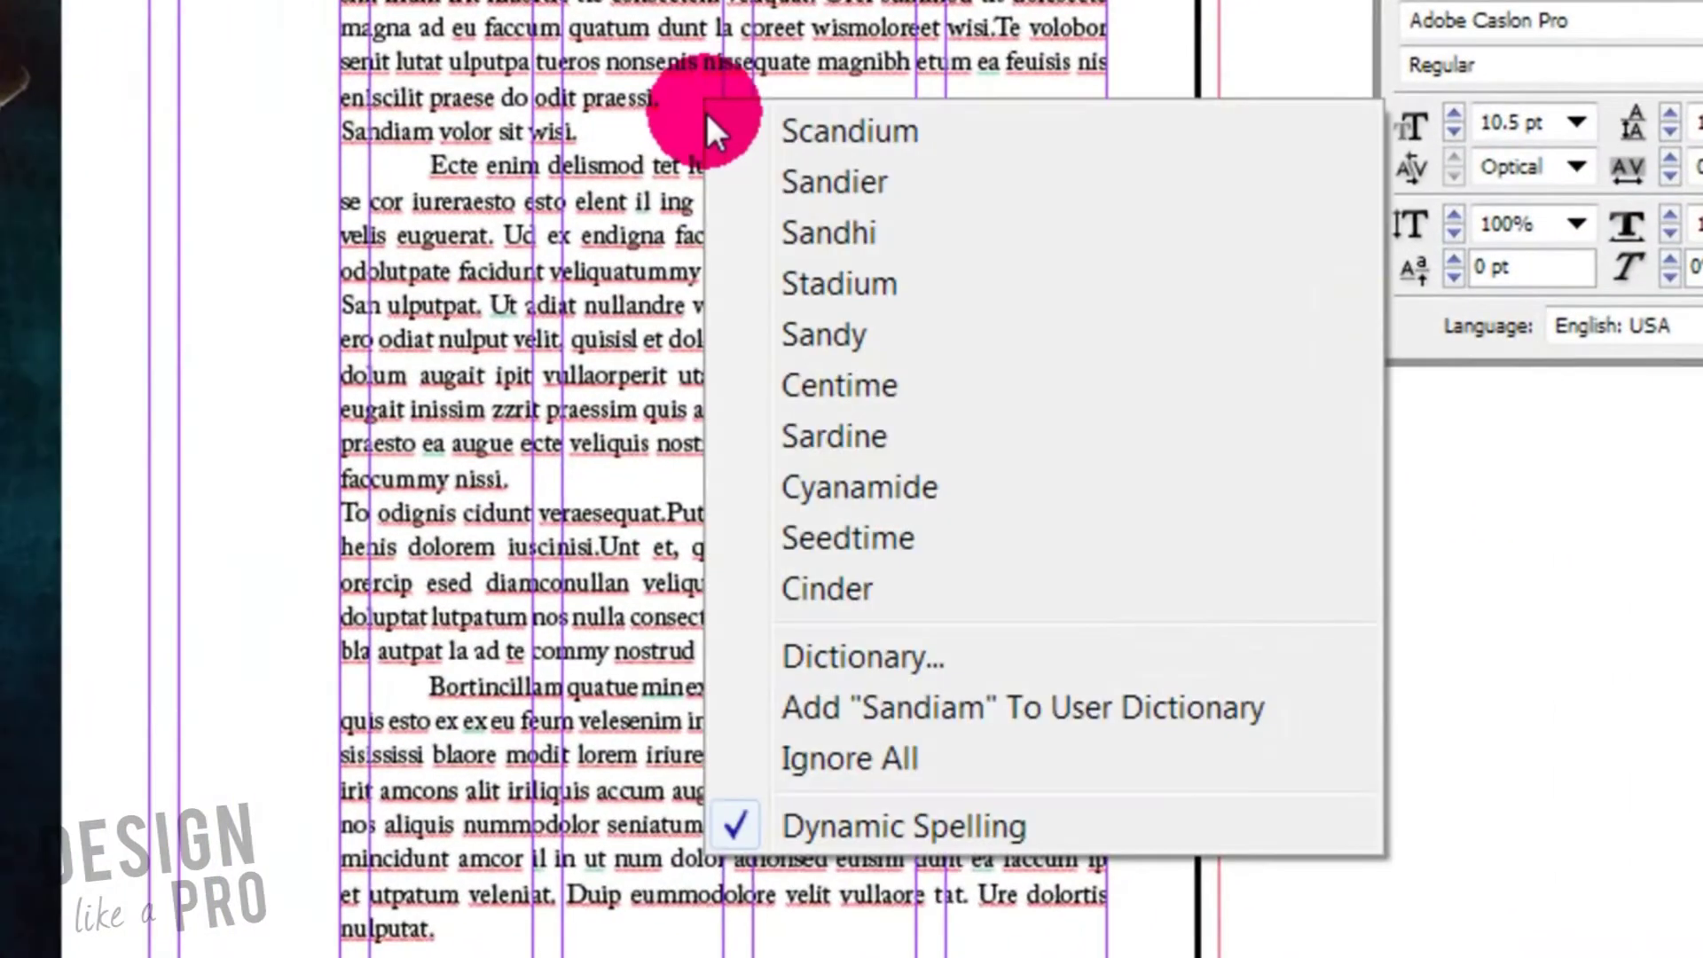
pyautogui.click(661, 122)
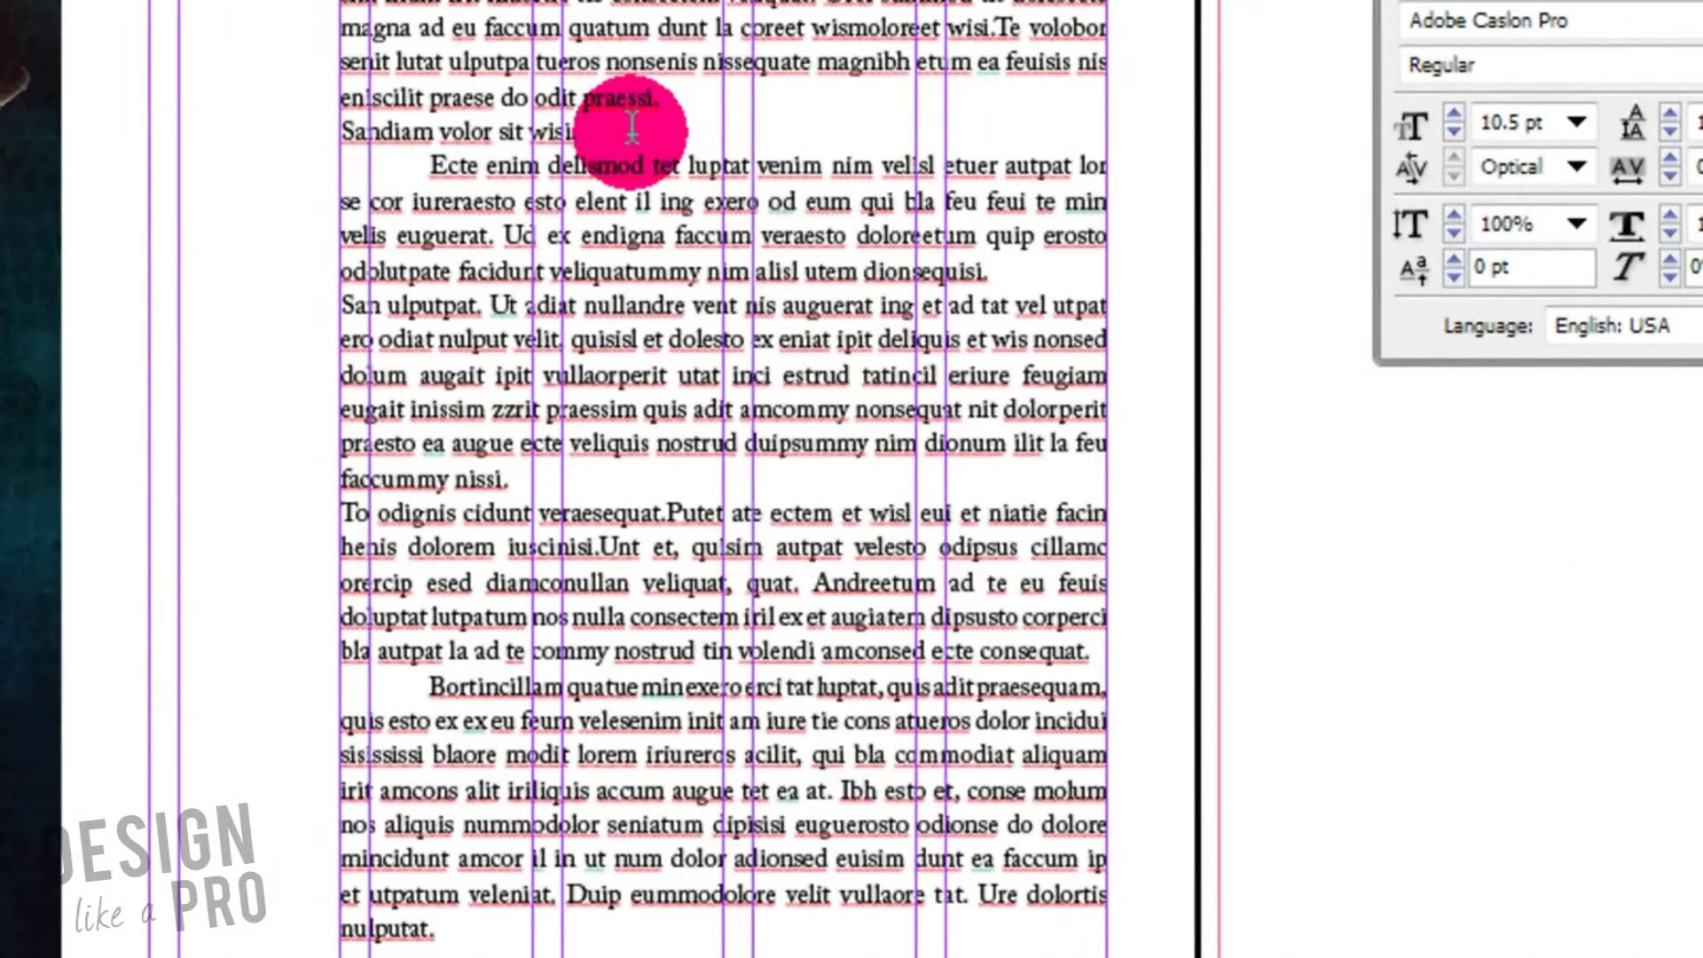
pyautogui.rightClick(631, 128)
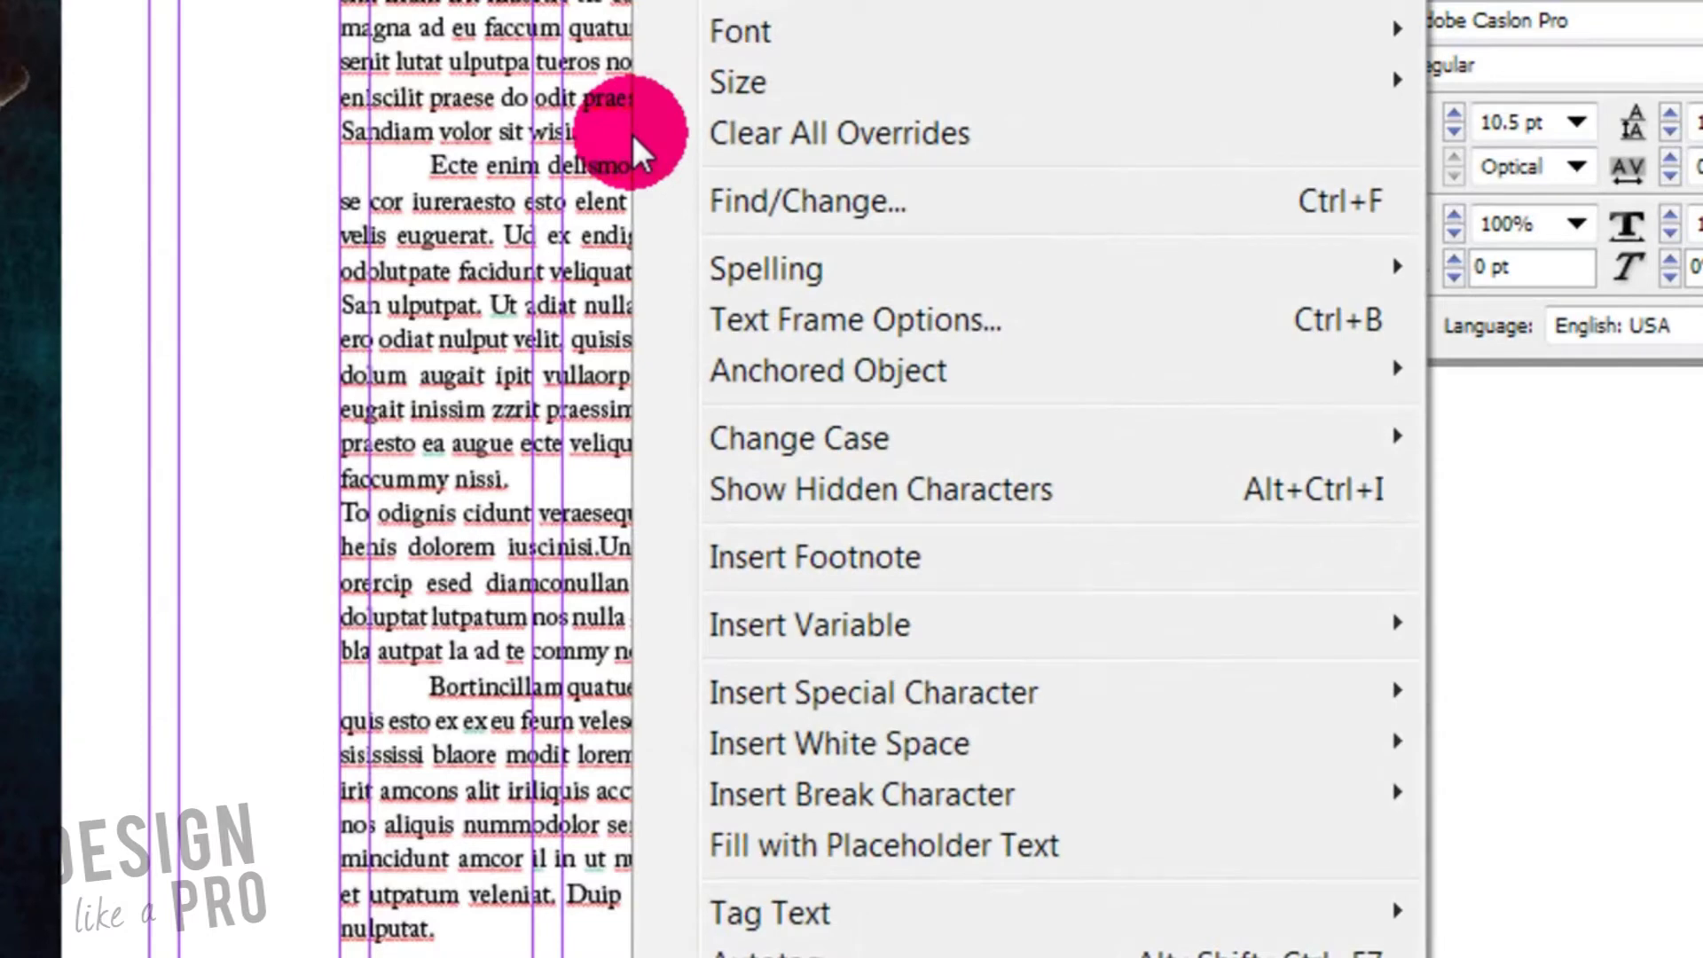
pyautogui.click(761, 320)
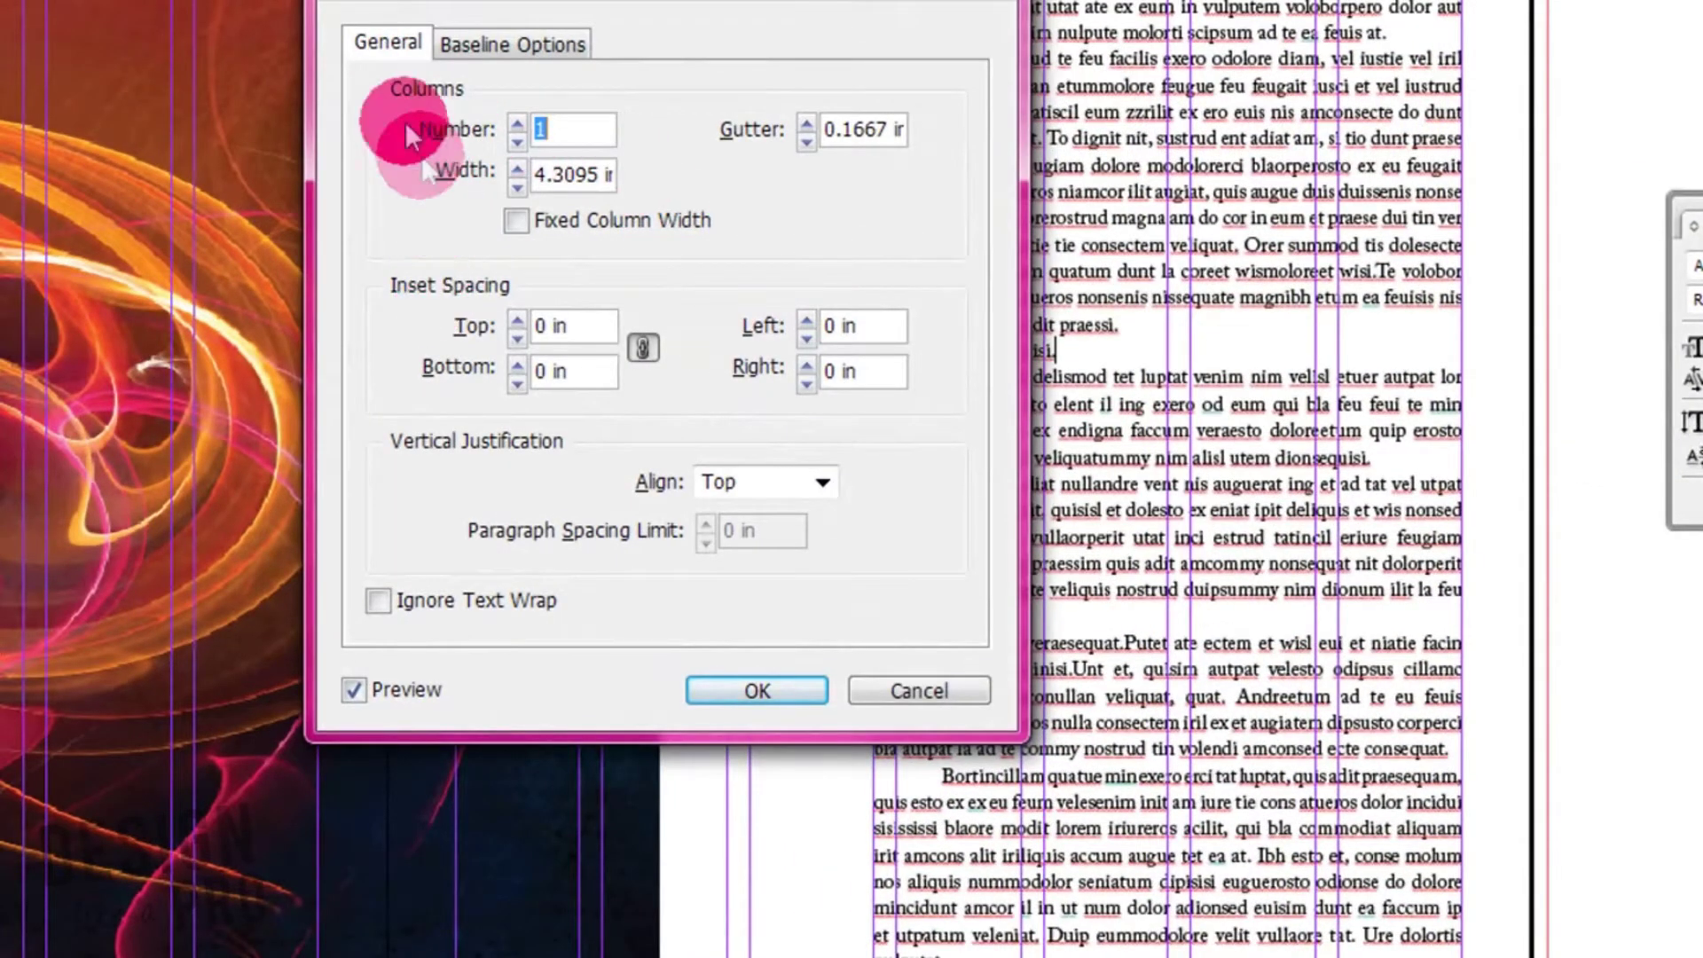
pyautogui.click(519, 123)
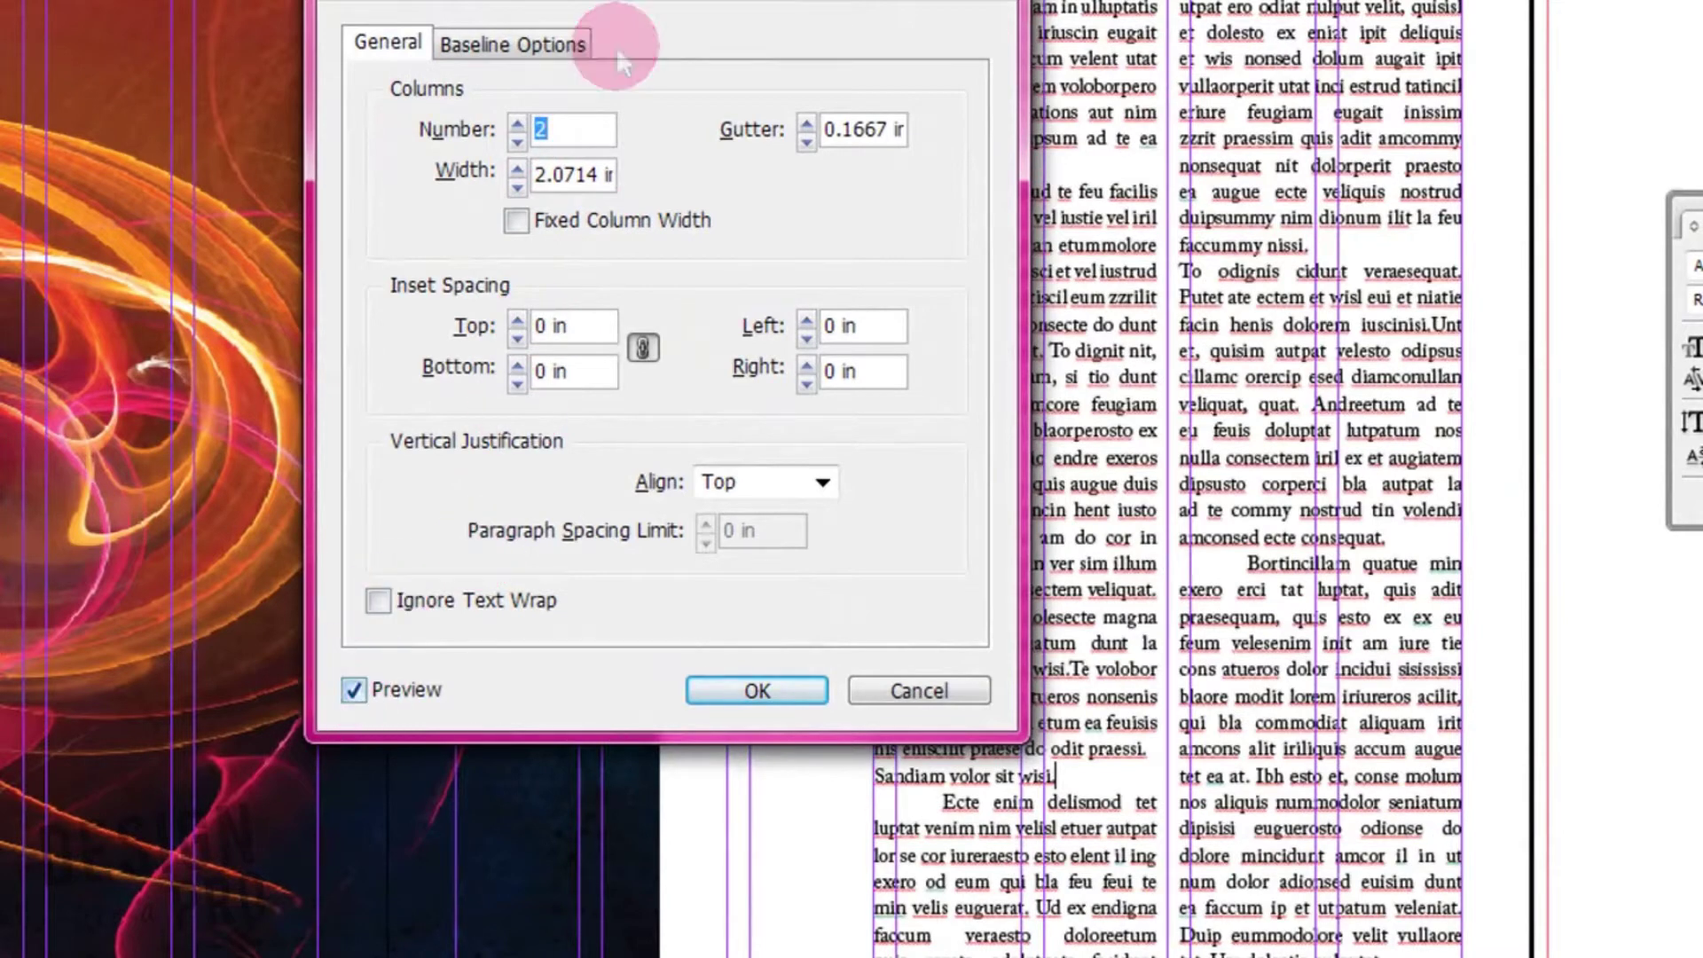
pyautogui.moveTo(666, 3); pyautogui.dragTo(488, 2)
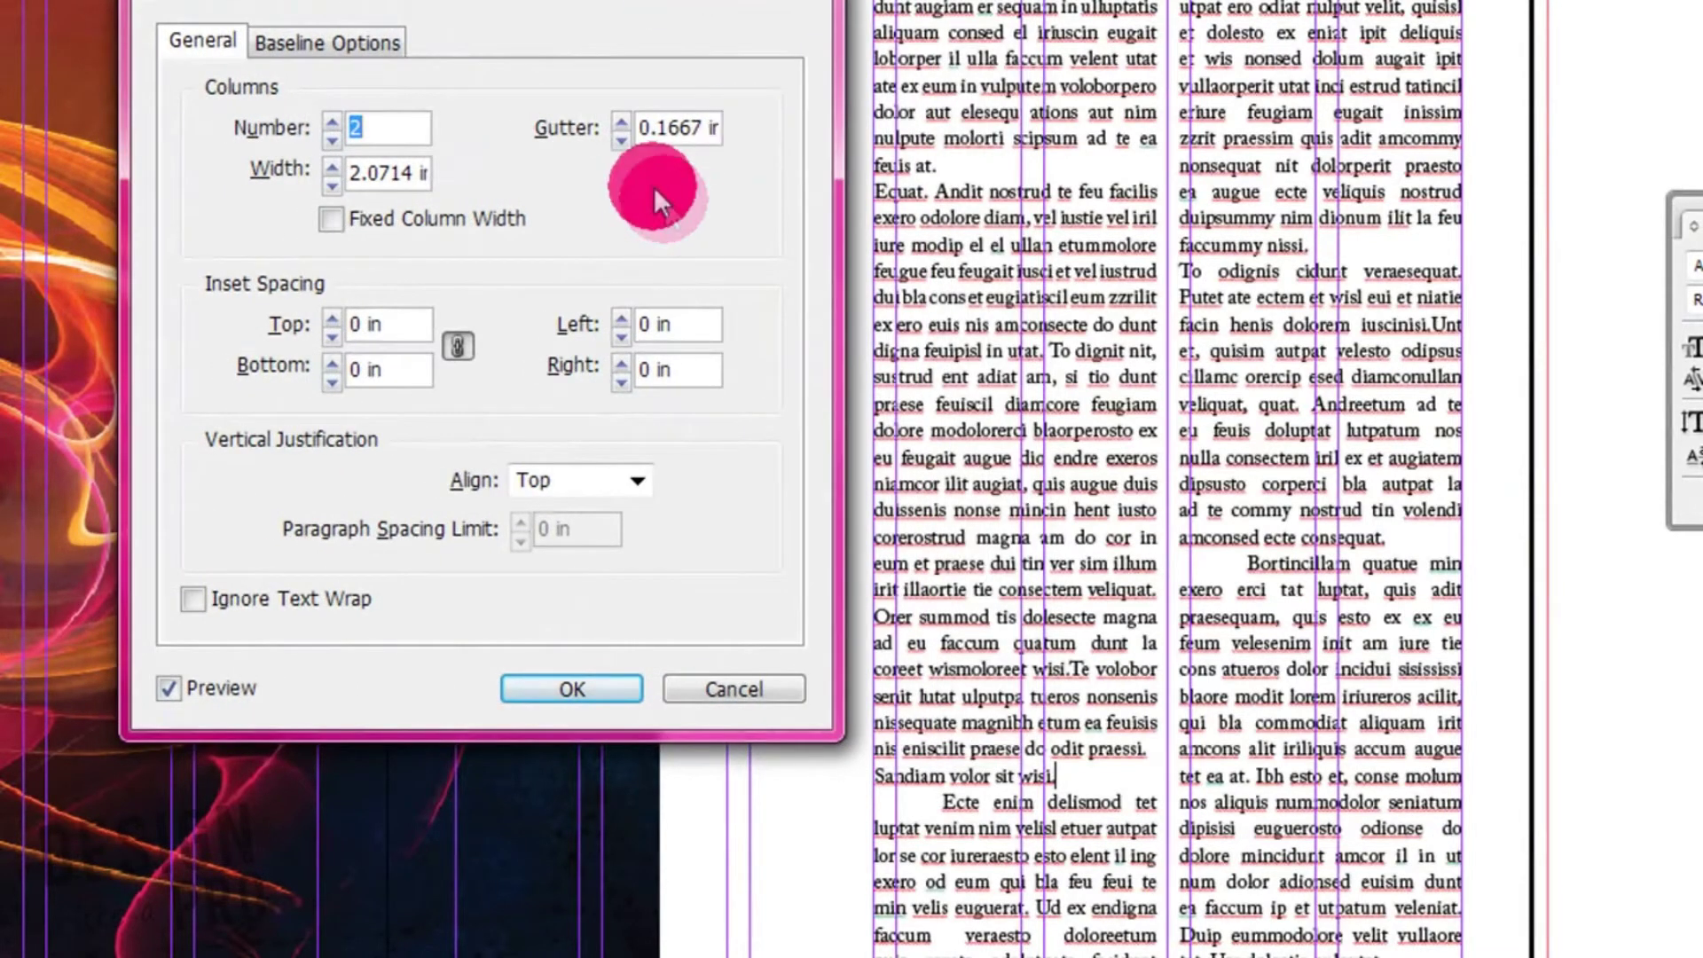
pyautogui.click(621, 121)
pyautogui.click(621, 121)
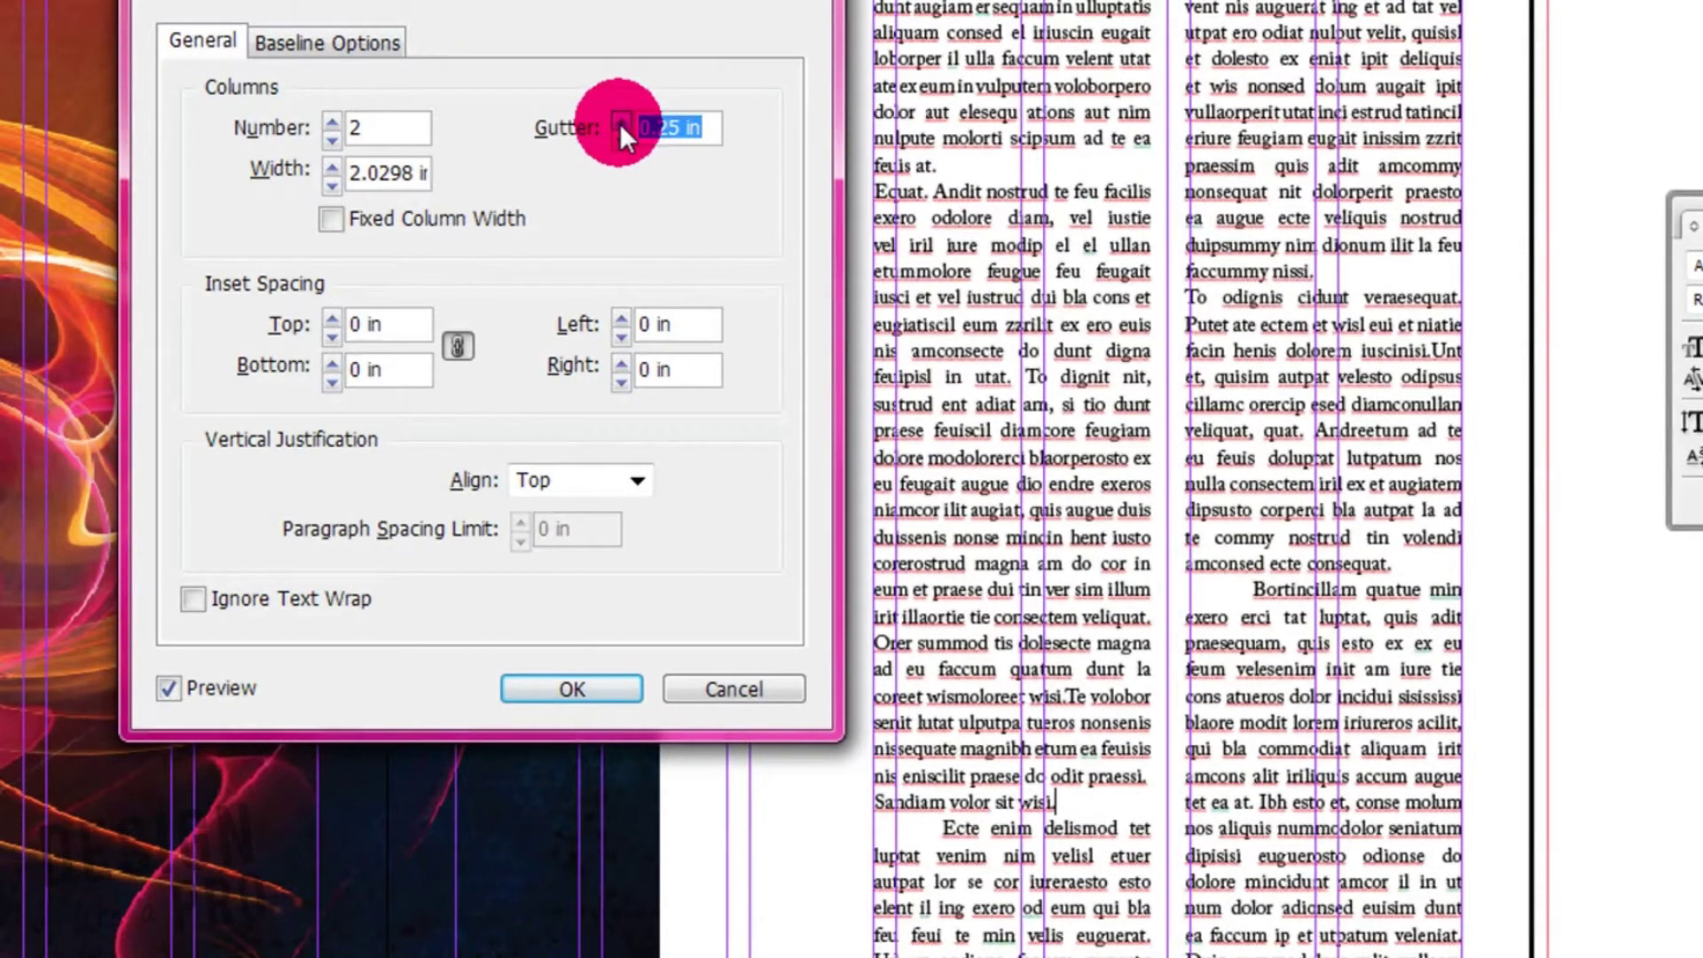
pyautogui.click(621, 121)
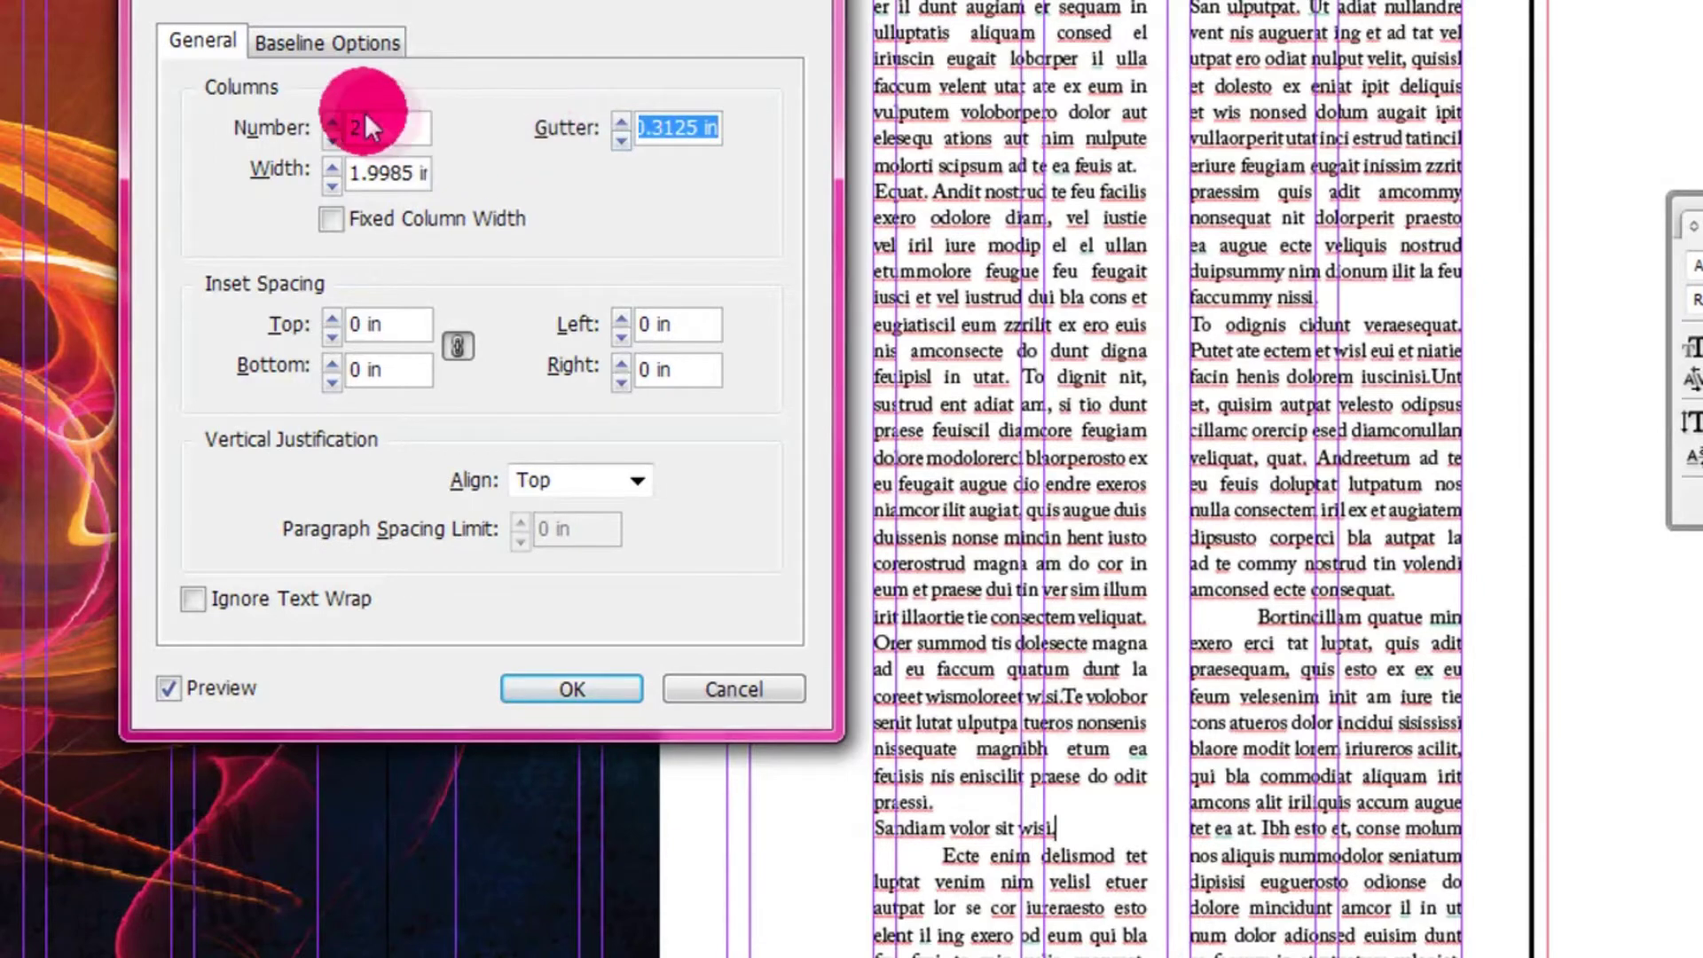
pyautogui.click(332, 121)
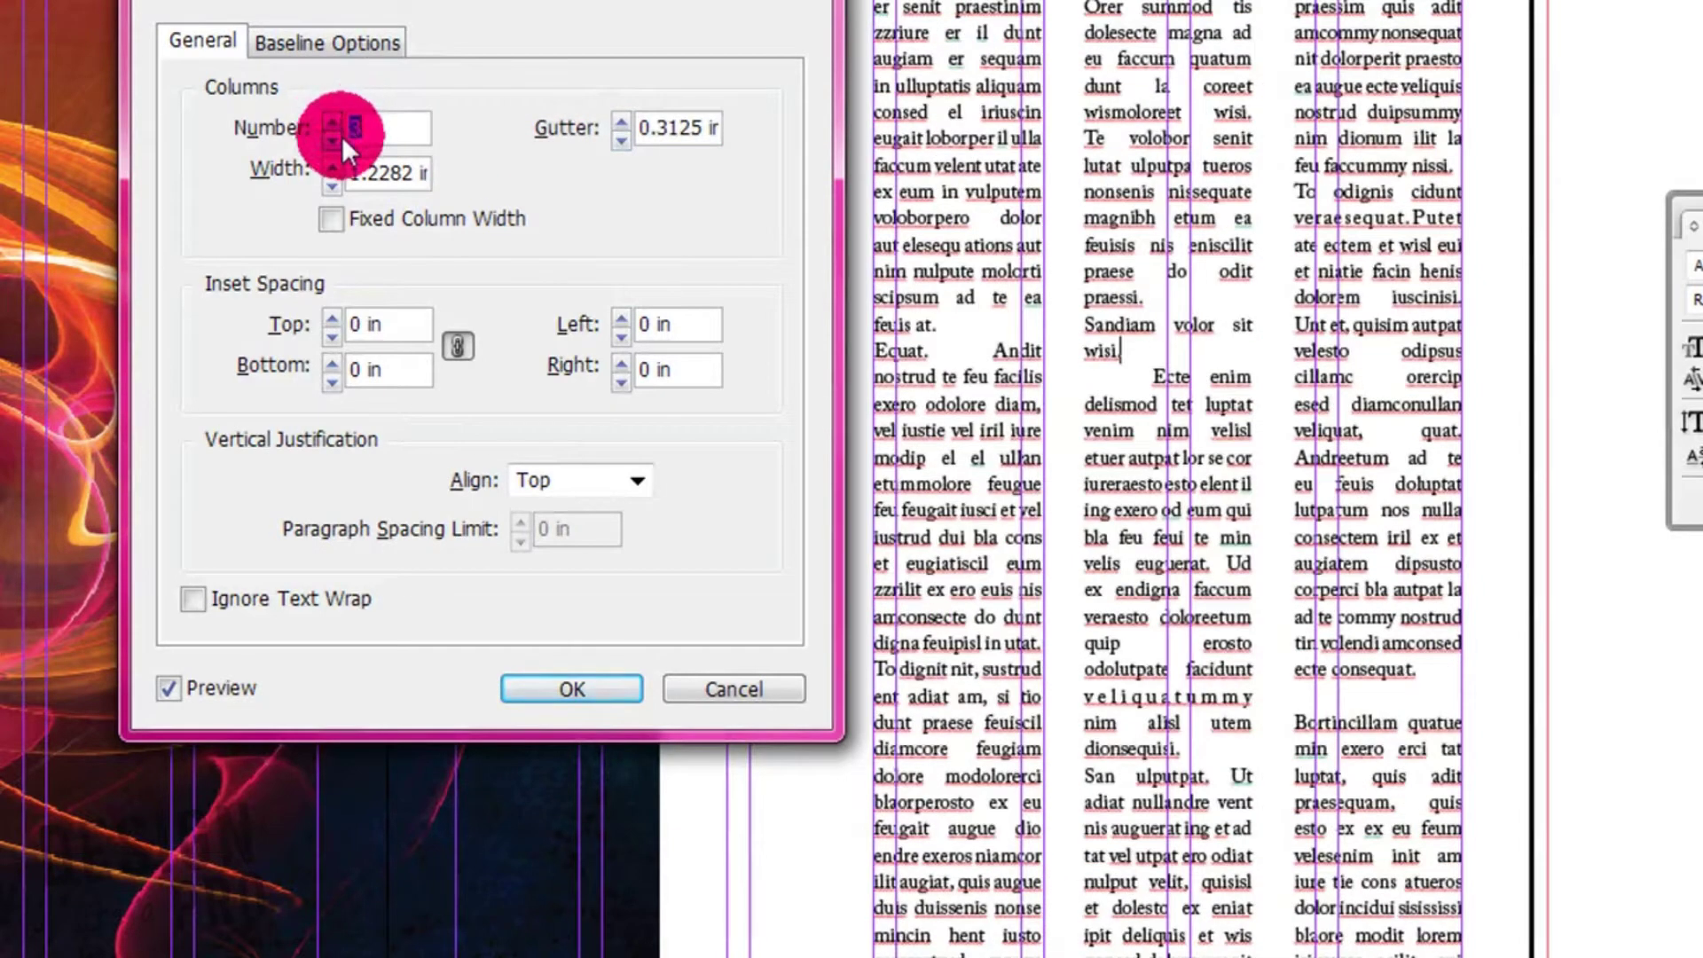
pyautogui.click(333, 140)
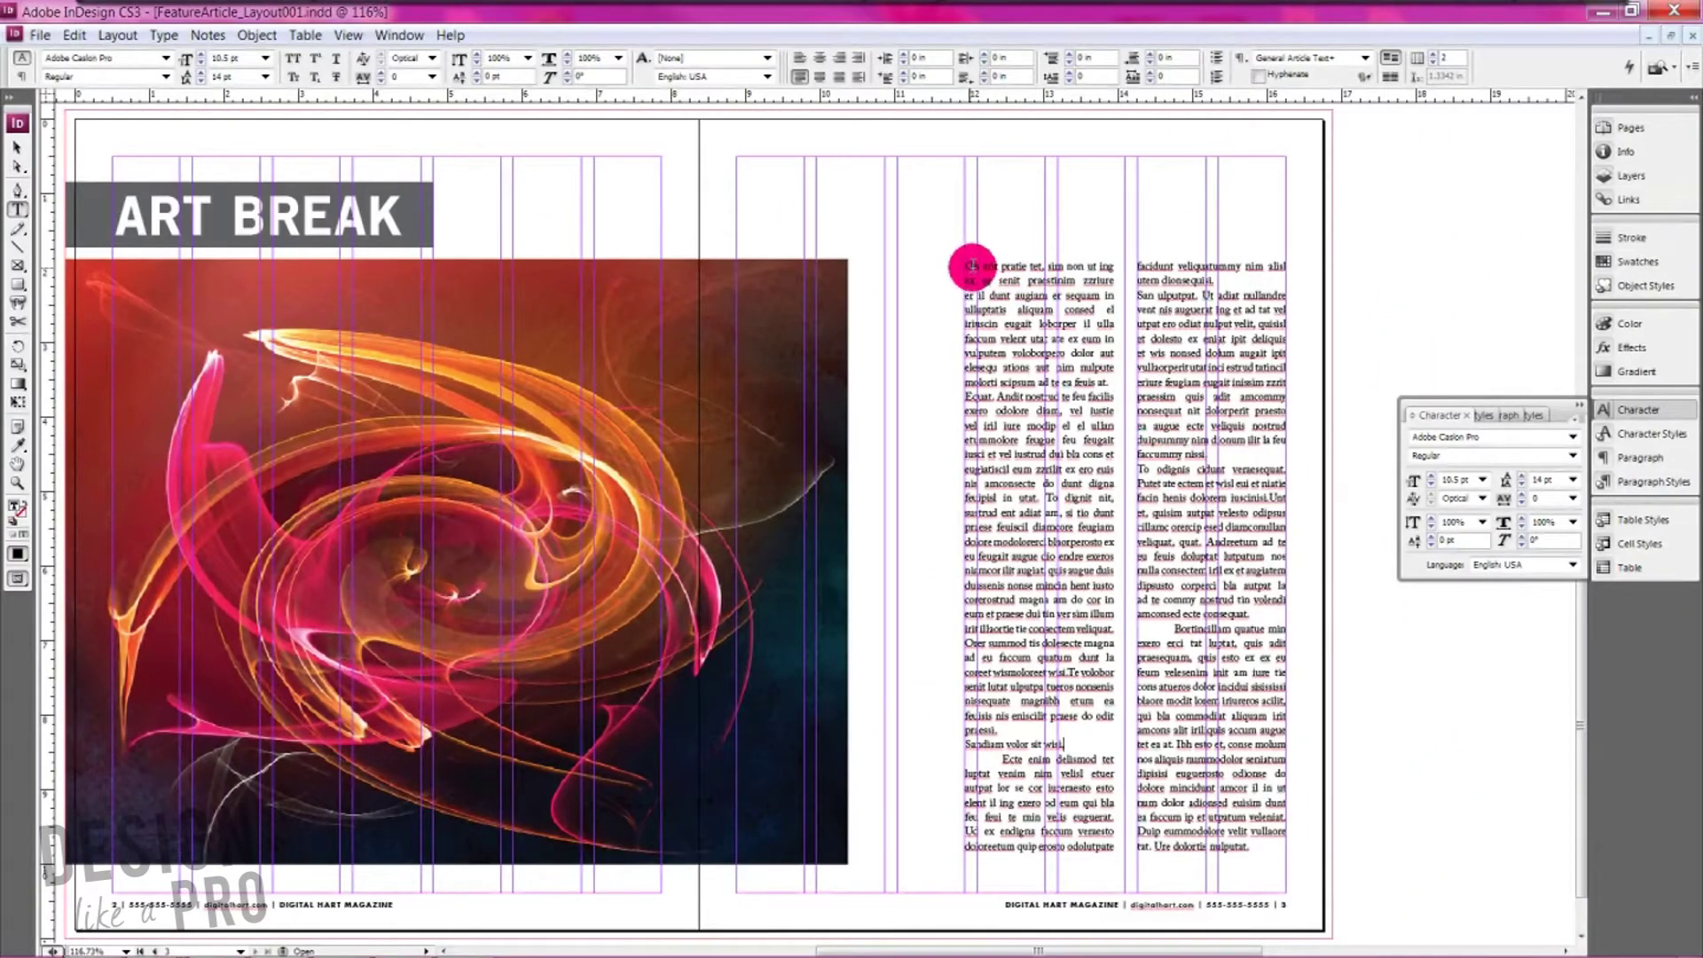
# Step: Give the story's opening letter O a one-character drop cap four lines deep
pyautogui.moveTo(965, 265); pyautogui.dragTo(972, 266)
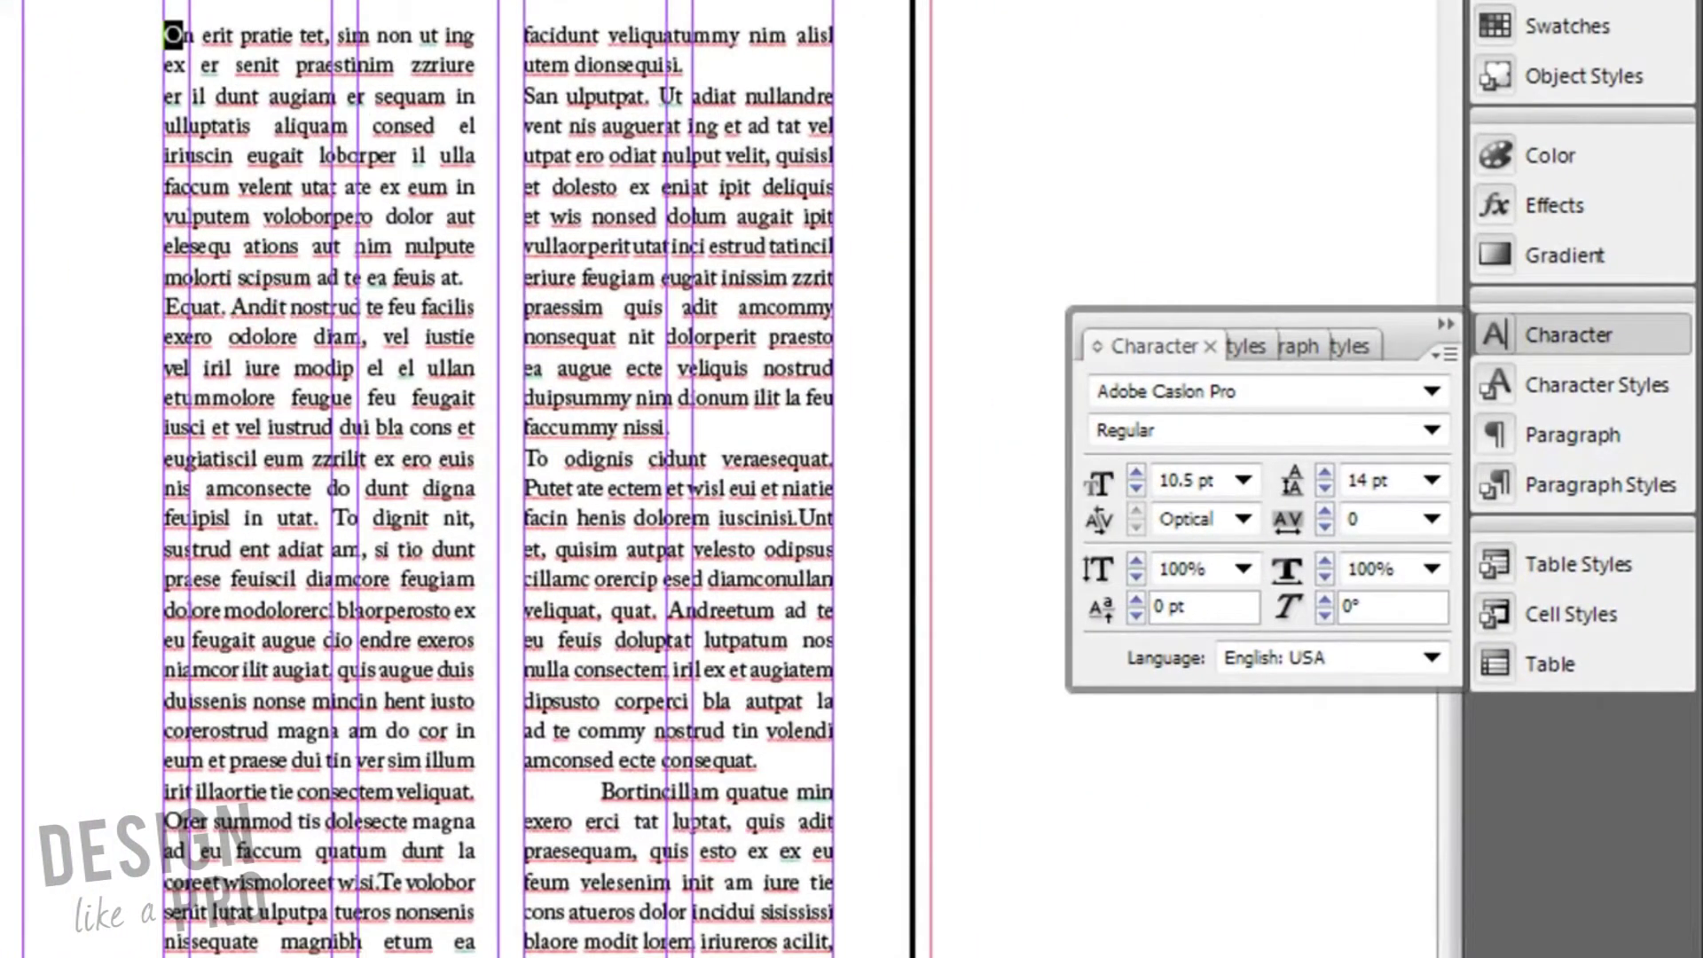
pyautogui.click(1630, 429)
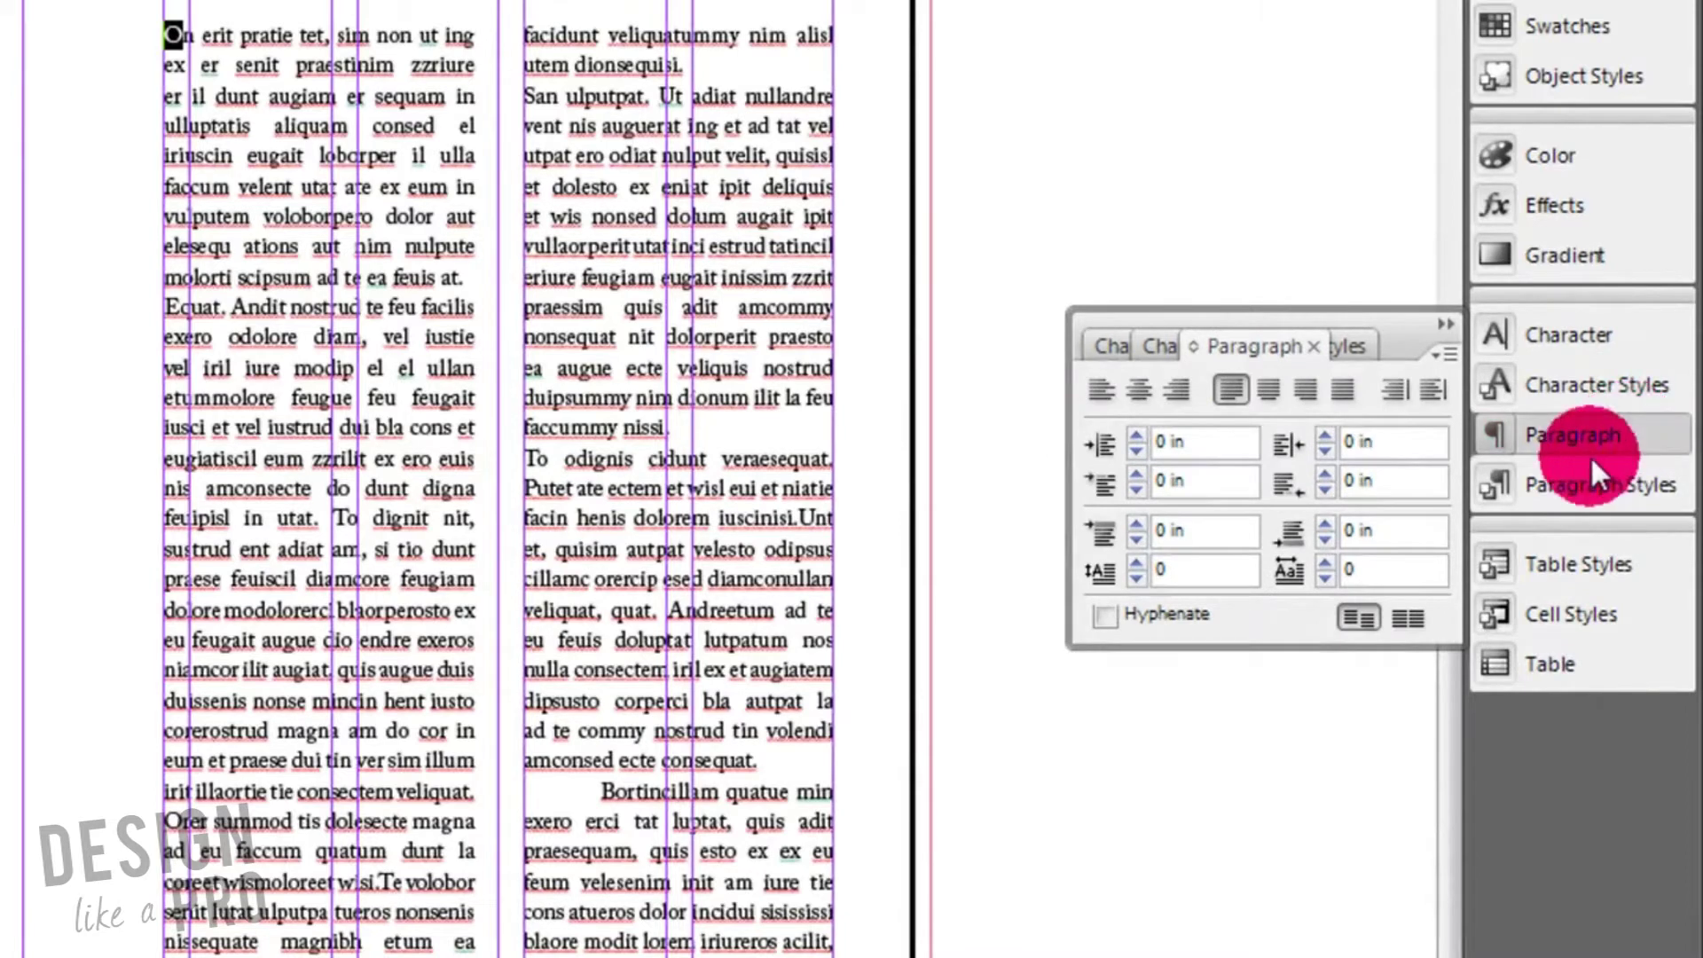
pyautogui.moveTo(1540, 440)
pyautogui.mouseDown()
pyautogui.moveTo(1150, 571)
pyautogui.moveTo(1088, 575)
pyautogui.mouseUp()
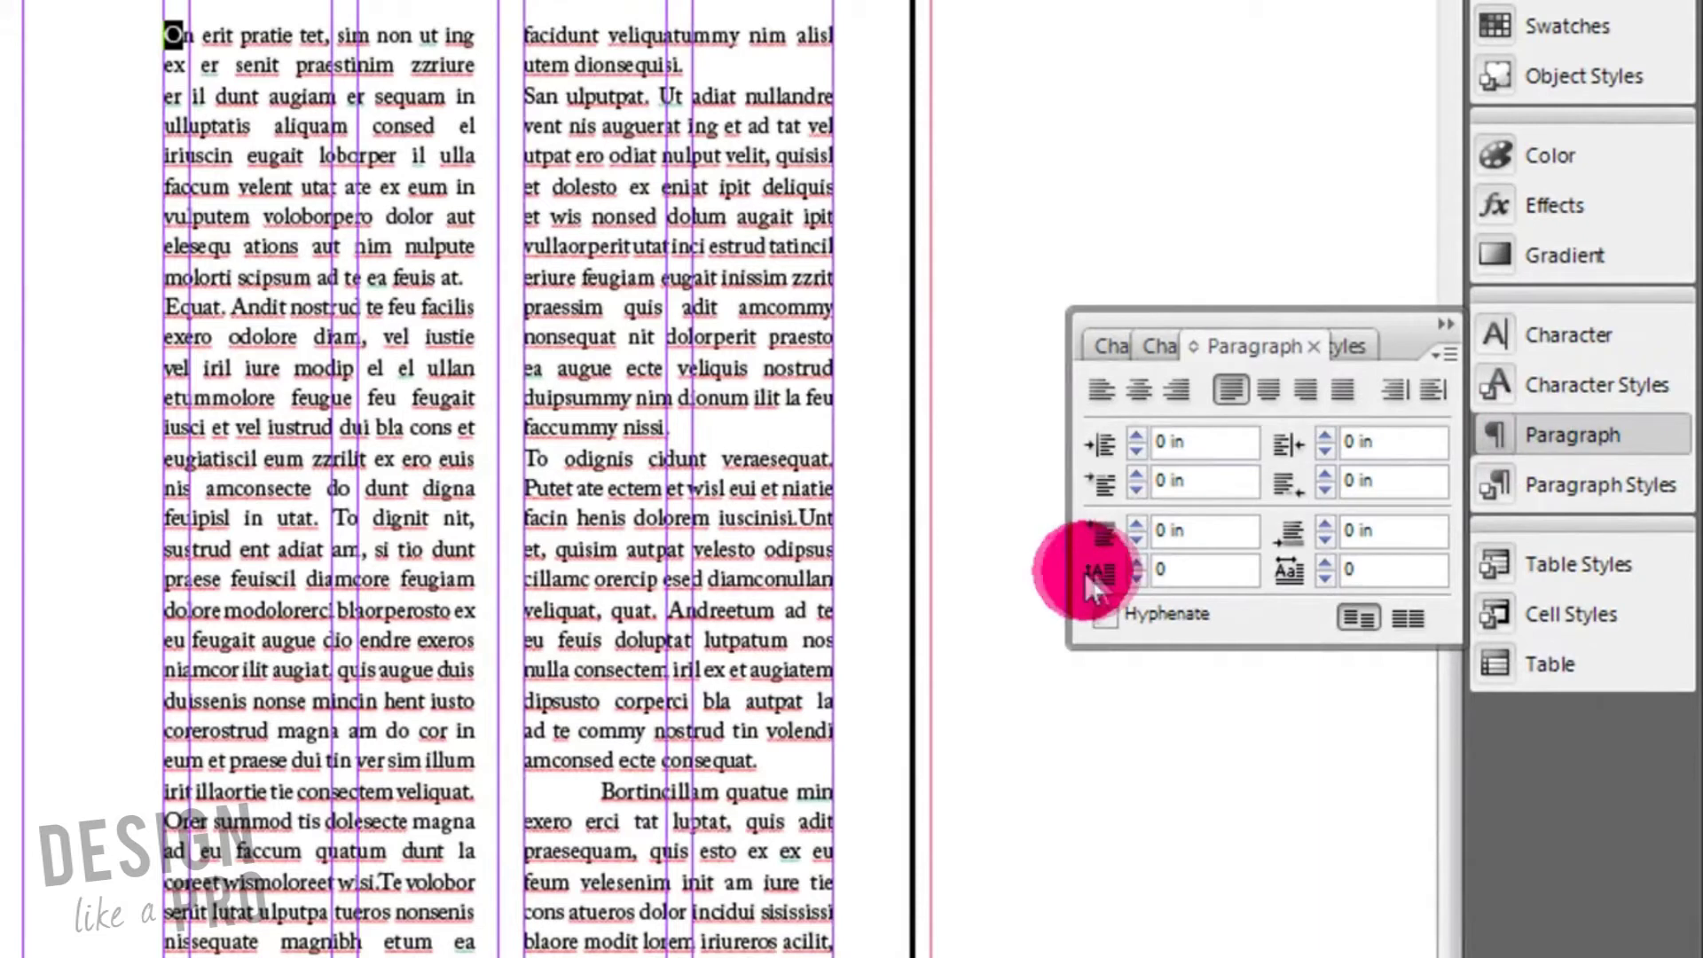
pyautogui.click(1138, 563)
pyautogui.click(1138, 562)
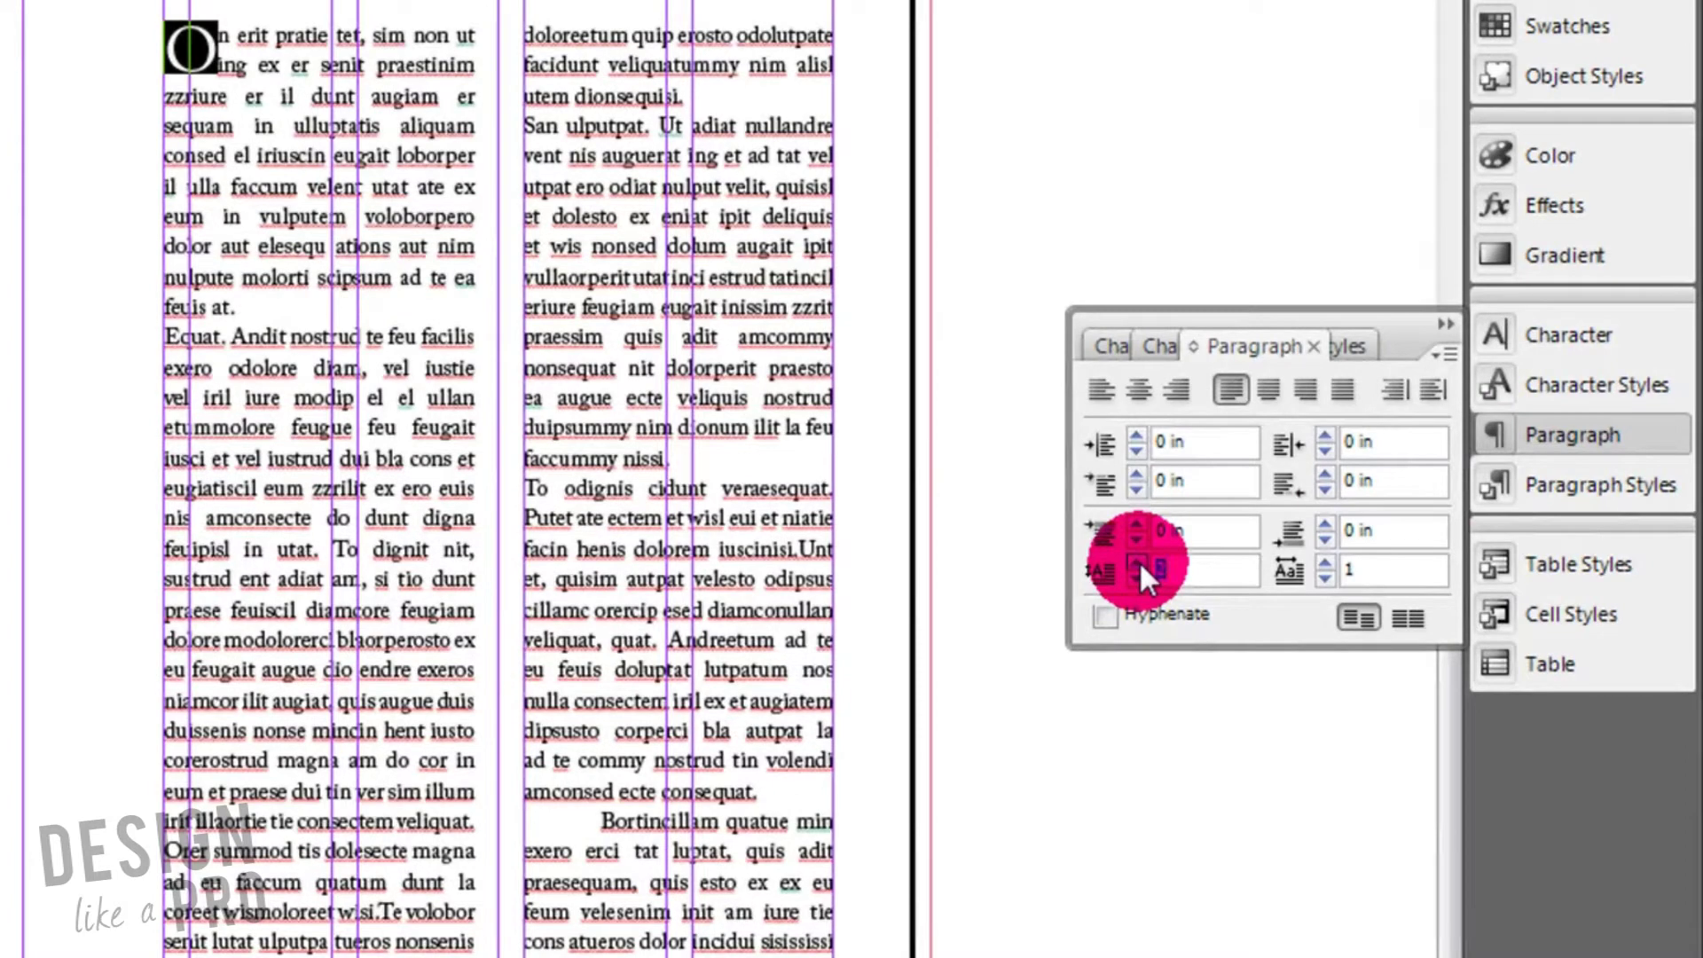
pyautogui.click(1138, 562)
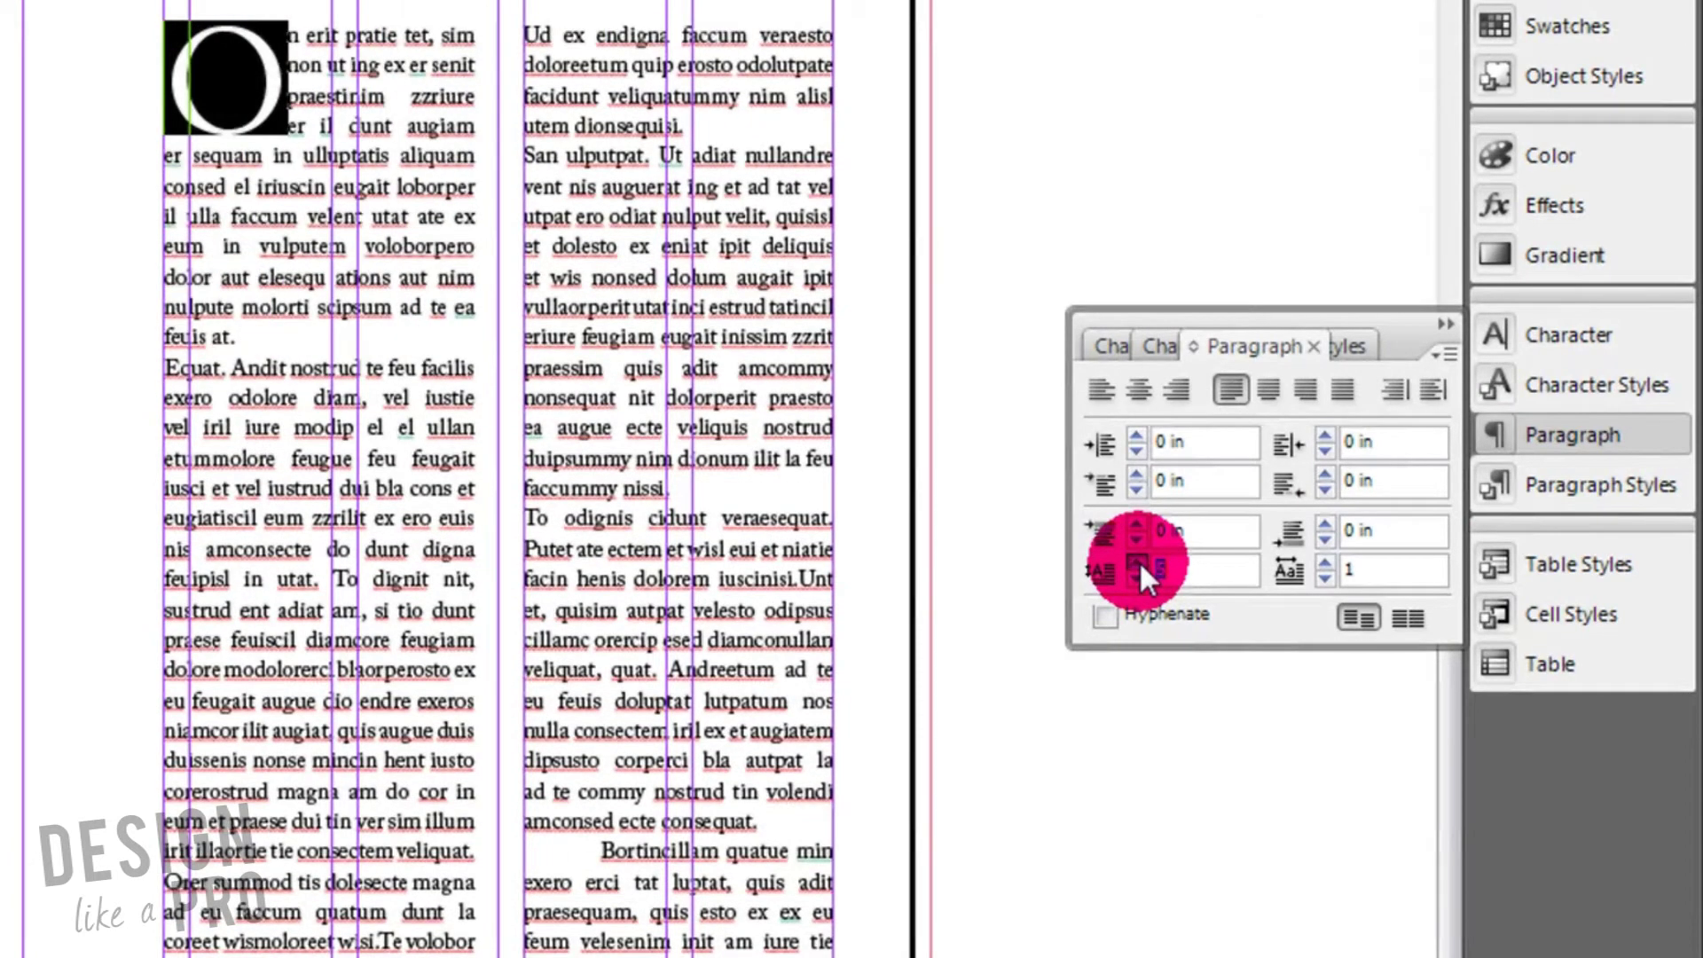
pyautogui.click(1138, 561)
pyautogui.click(1139, 577)
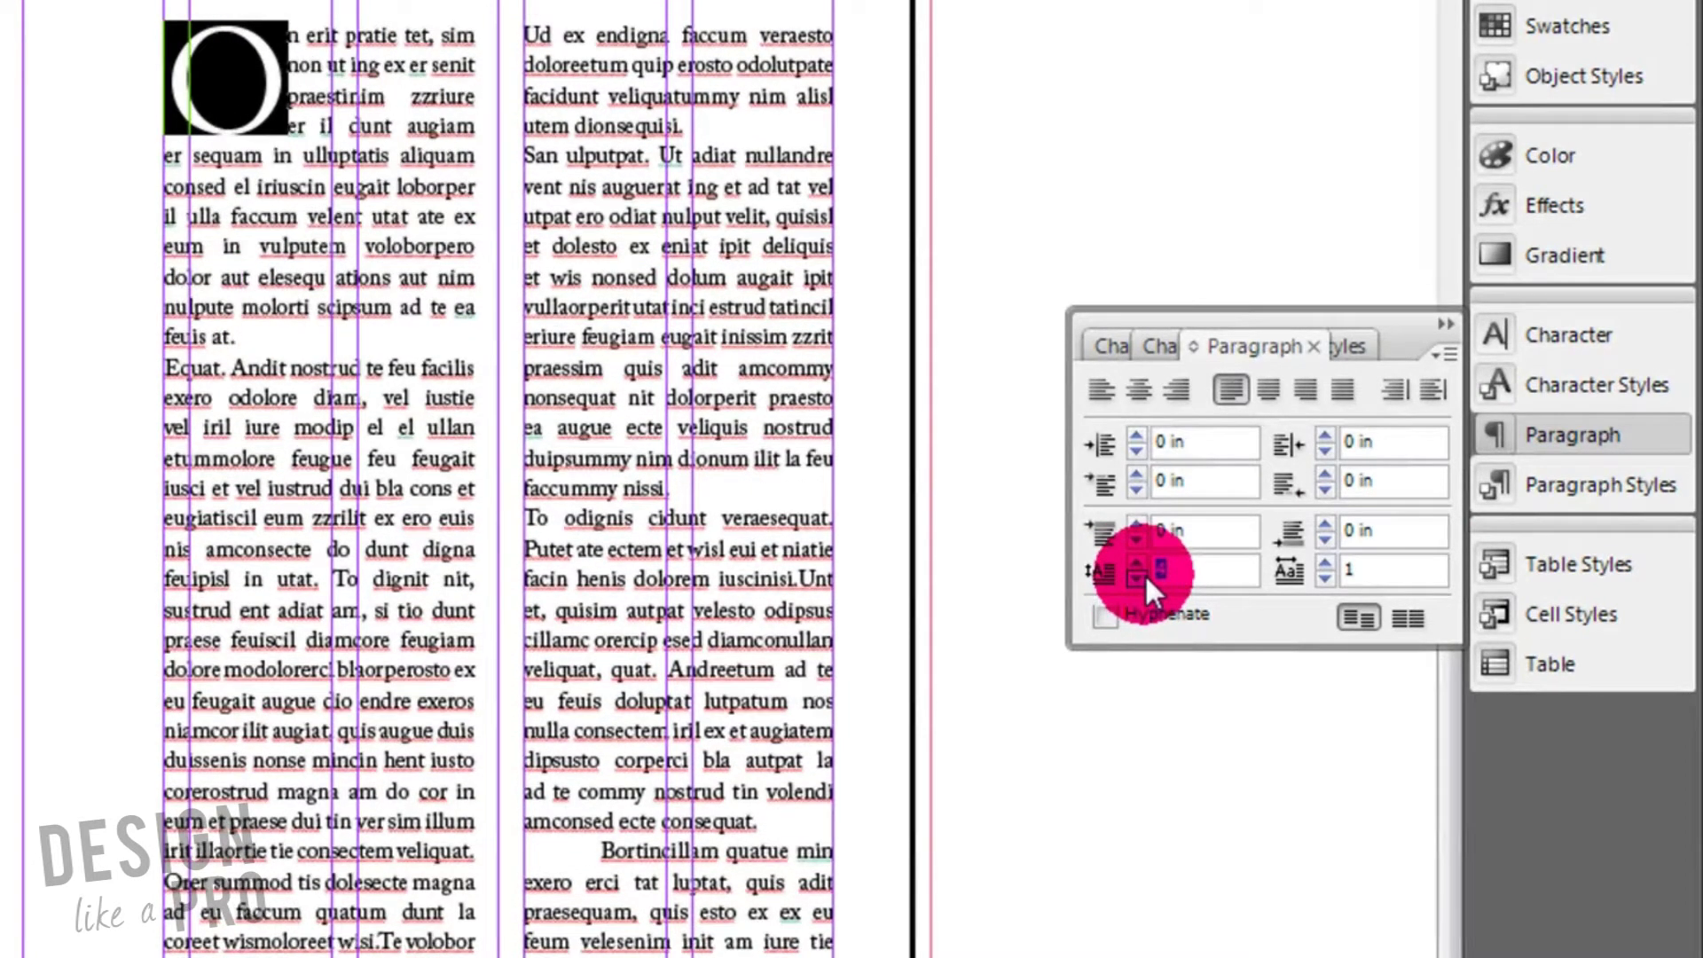
pyautogui.click(414, 170)
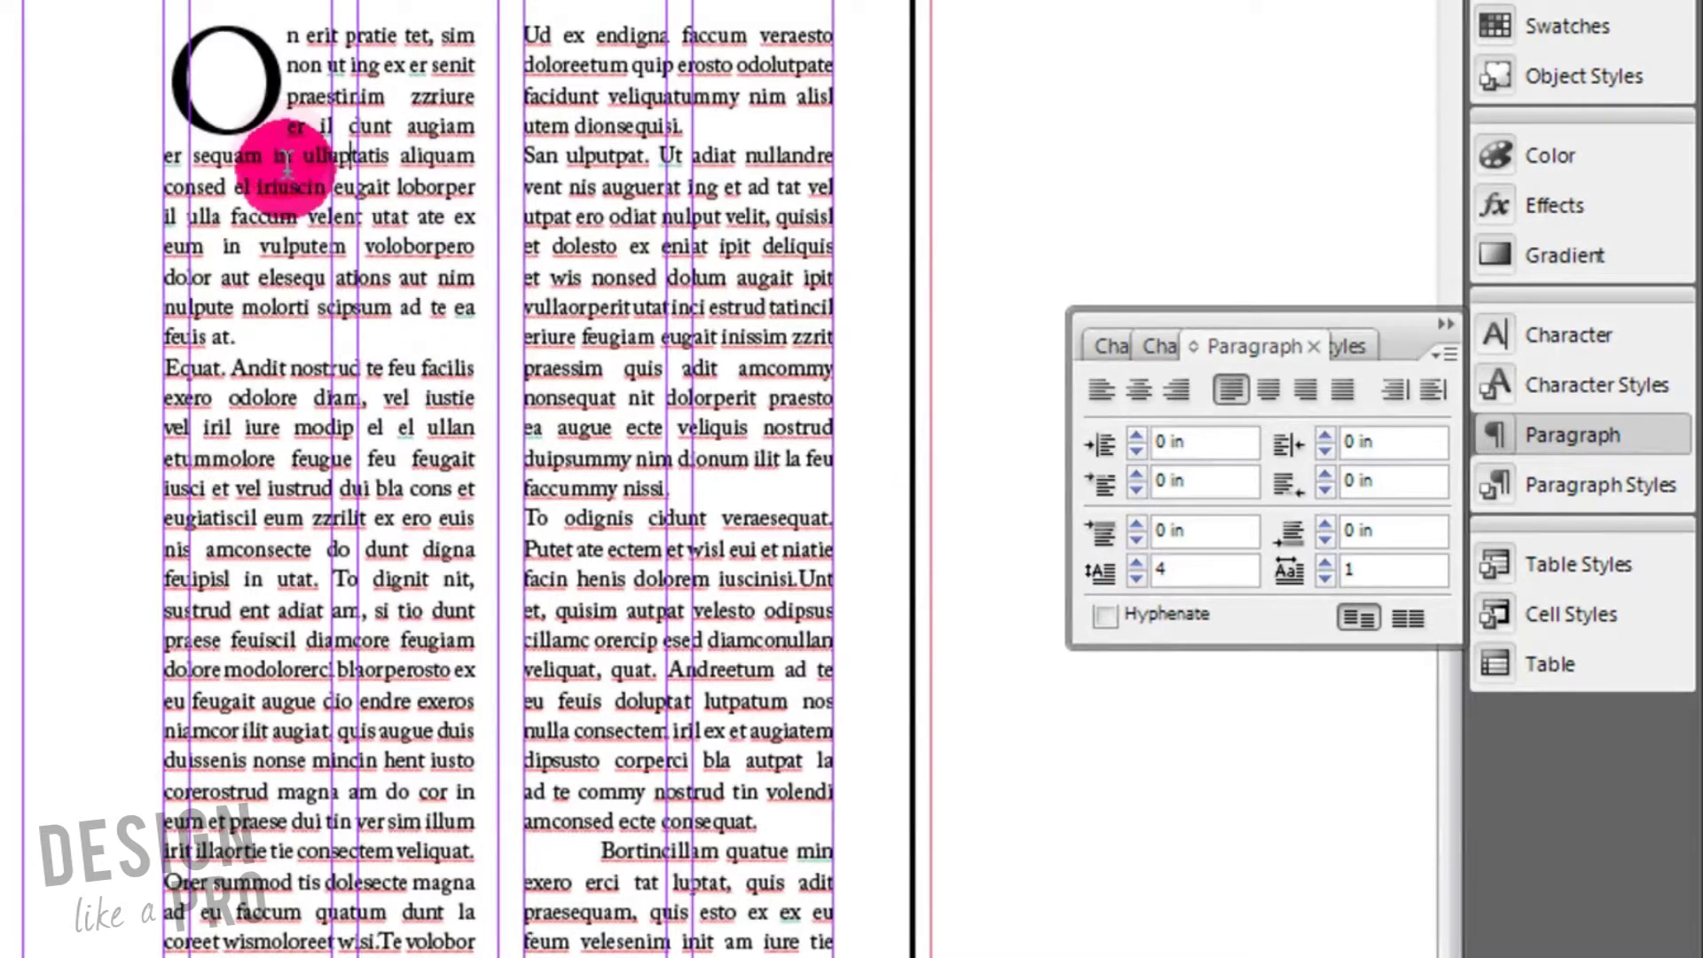
pyautogui.moveTo(258, 56); pyautogui.dragTo(228, 68)
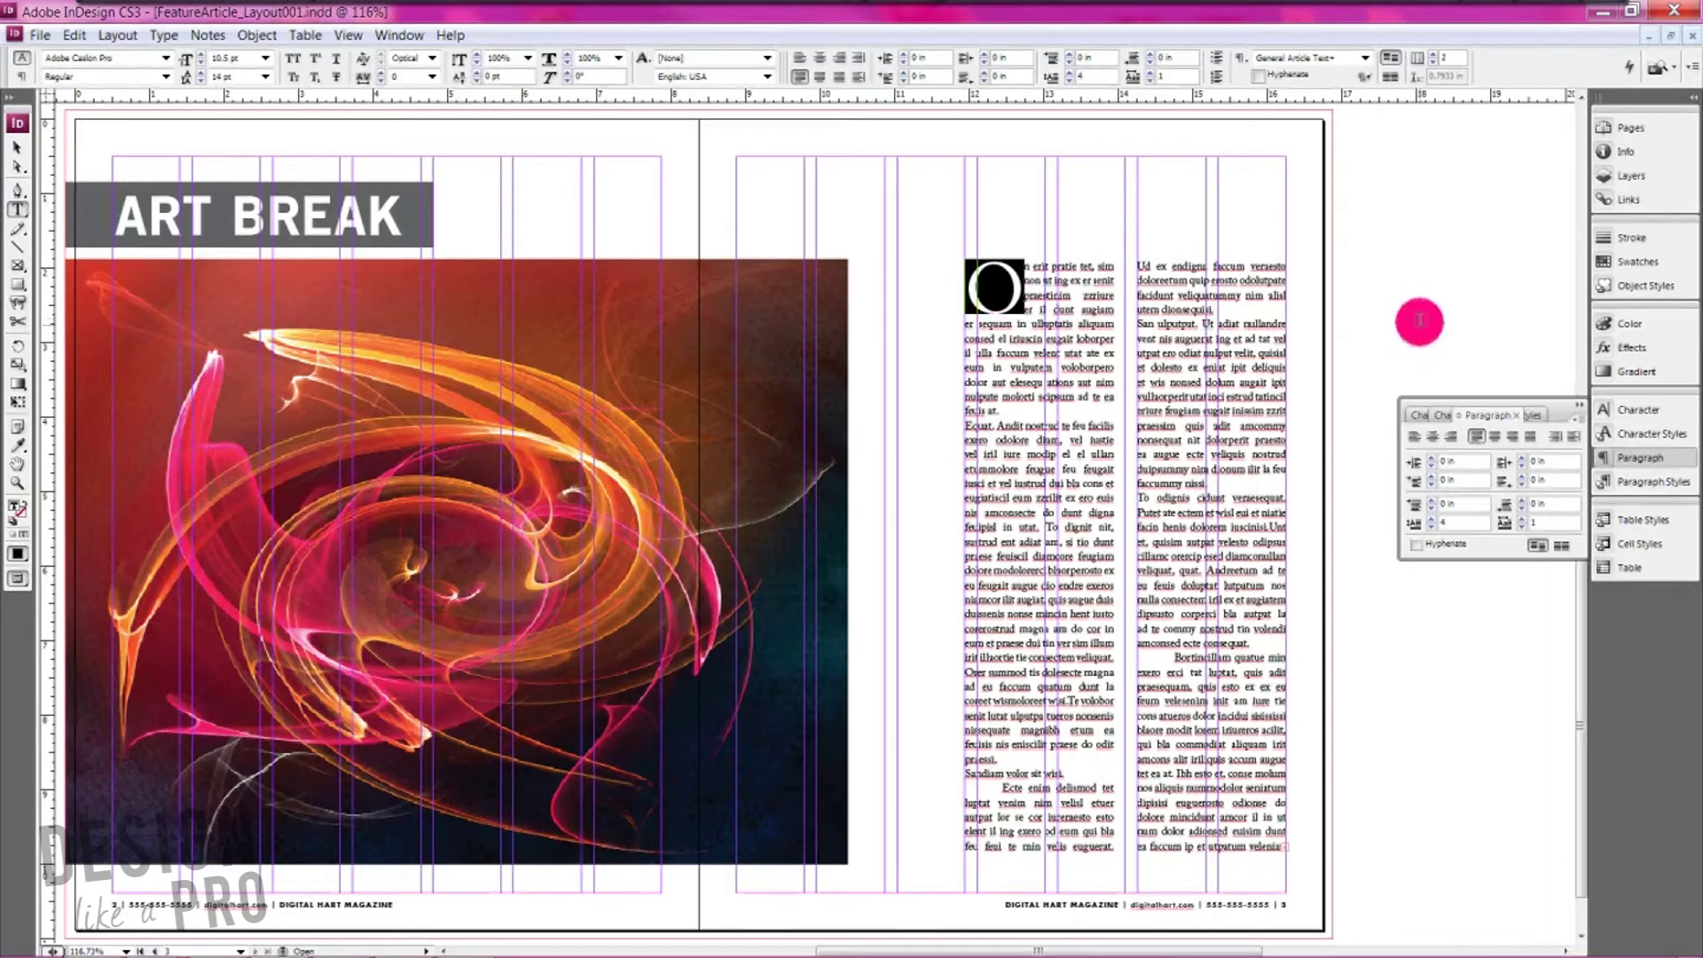
# Step: Set the drop-cap O in the OldSansBlack font
pyautogui.hotkey('ctrl', '6')
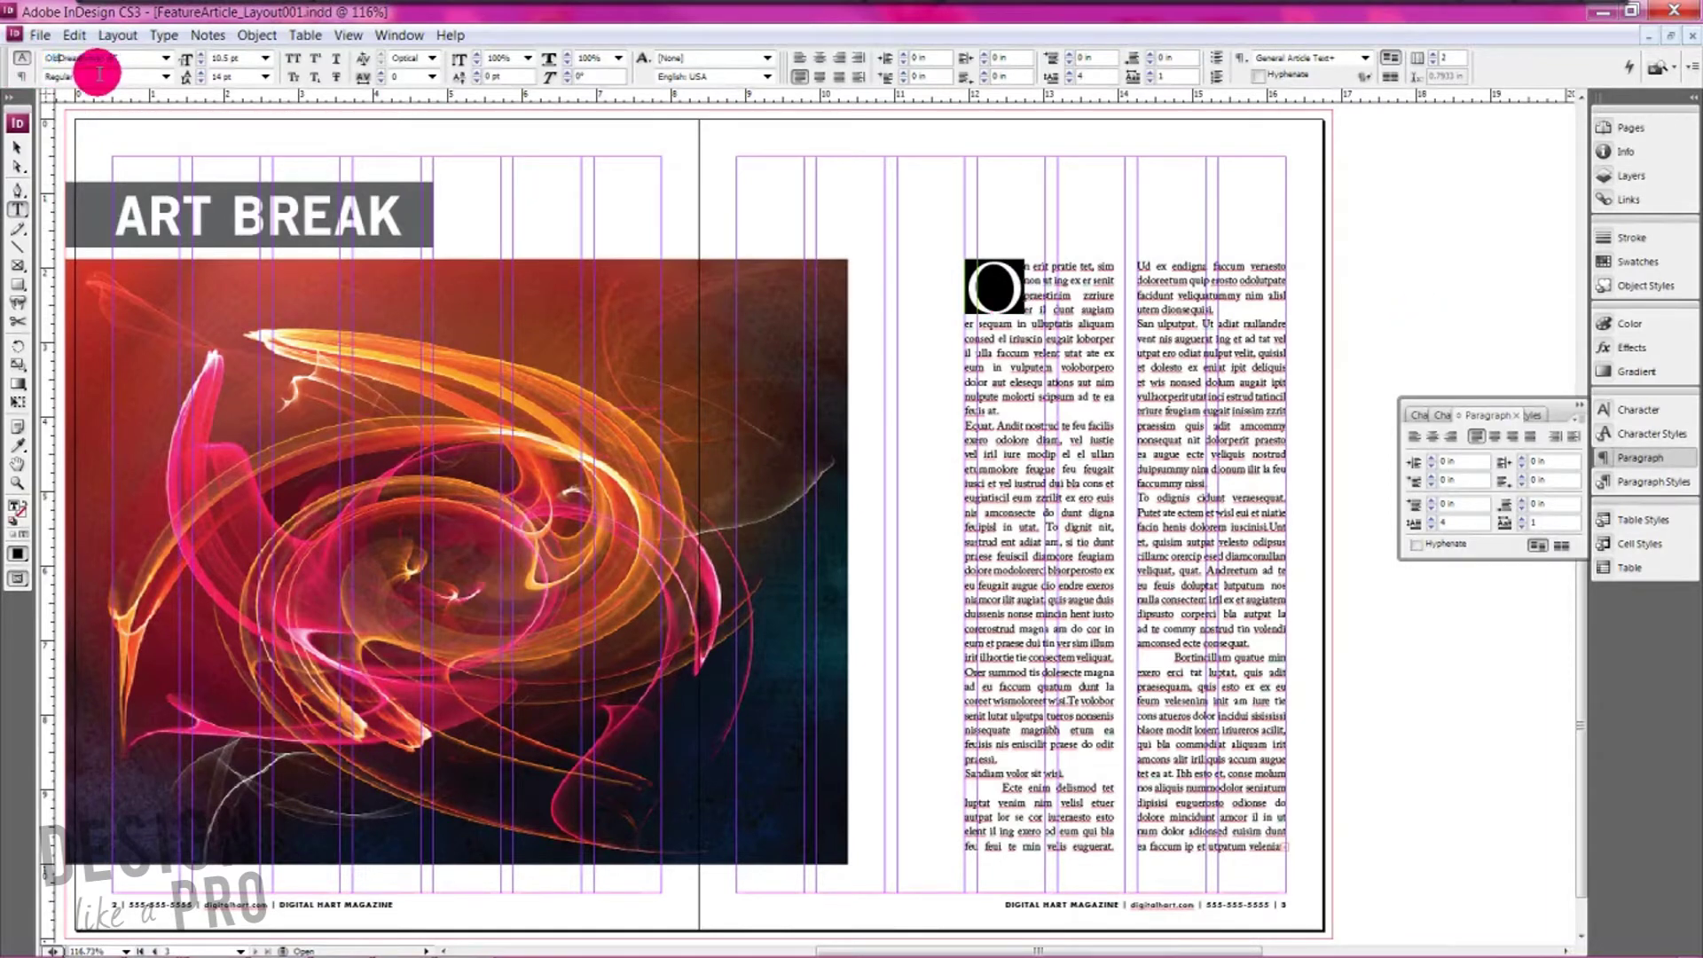
pyautogui.write('OldSansBlack')
pyautogui.press('Return')
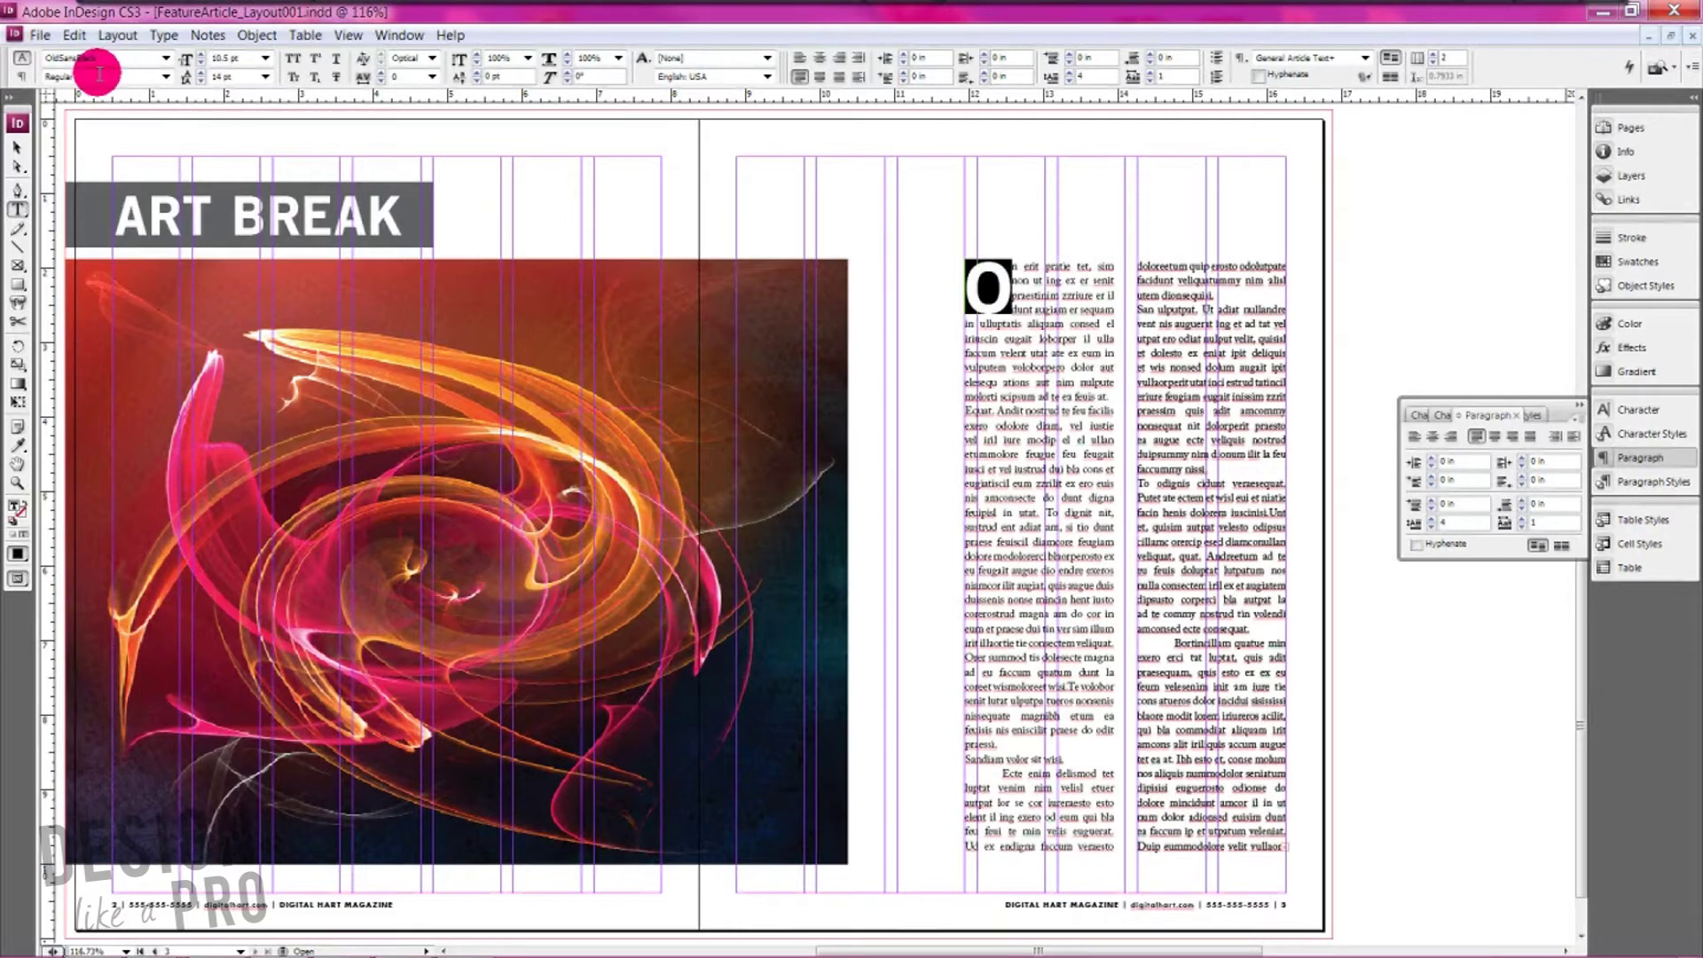
pyautogui.click(1016, 302)
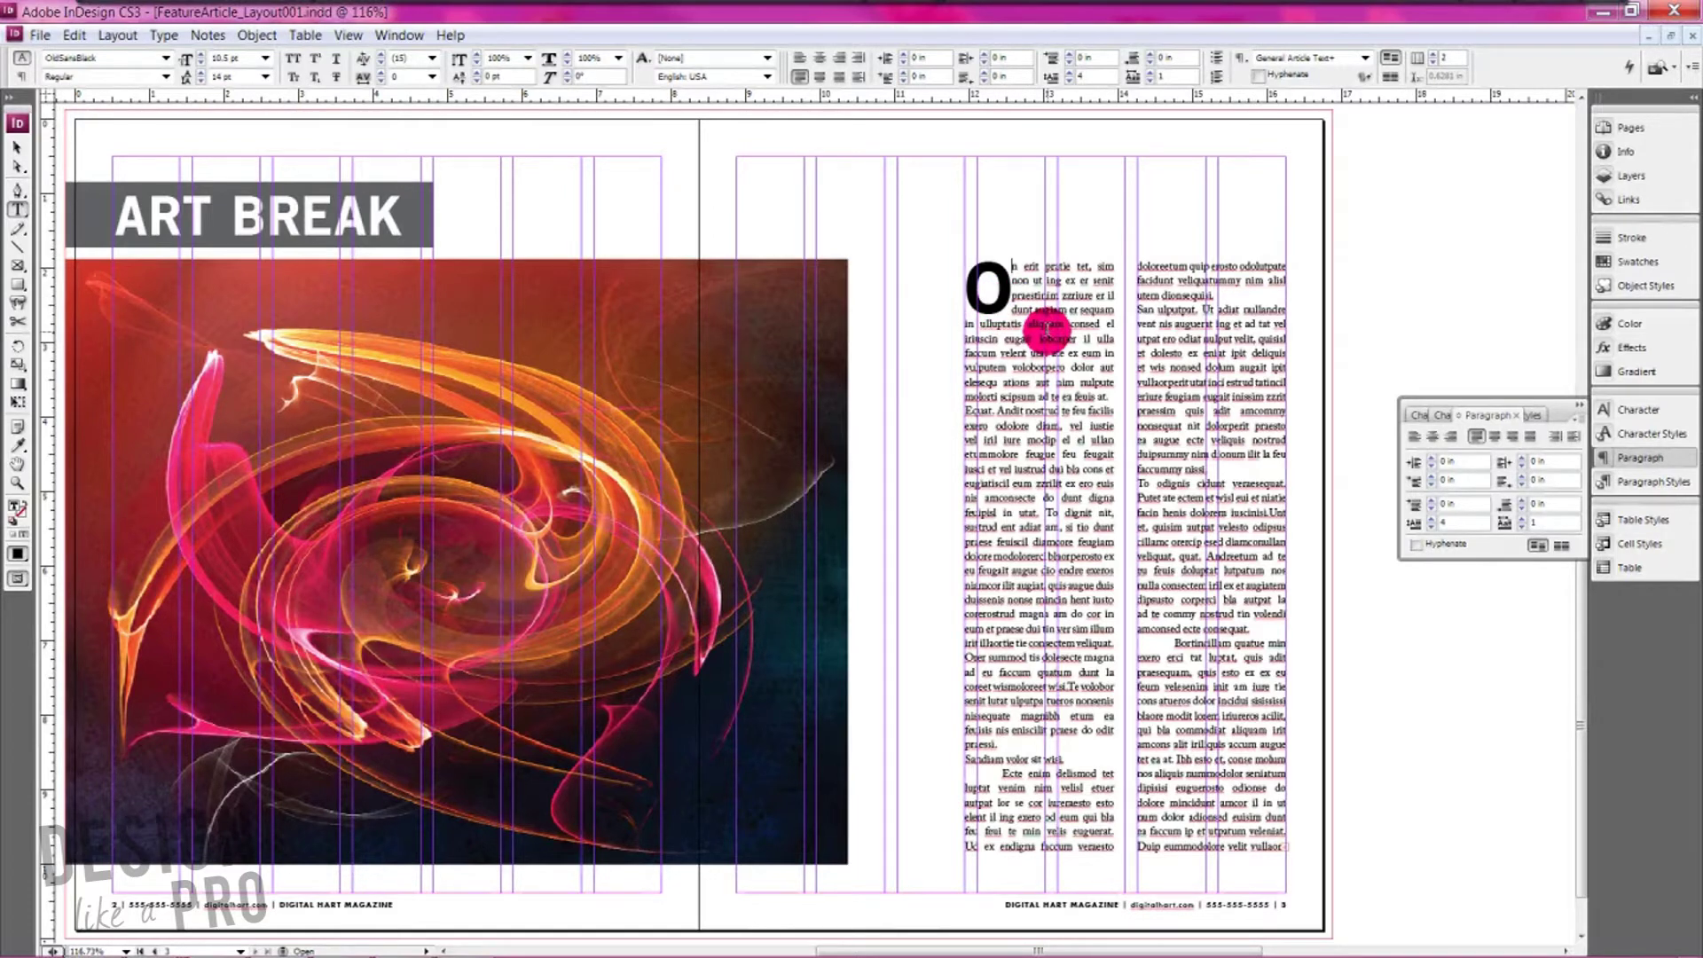
# Step: Colour the drop-cap O with the C=0 M=100 Y=0 K=0 magenta swatch
pyautogui.moveTo(1007, 293); pyautogui.dragTo(981, 277)
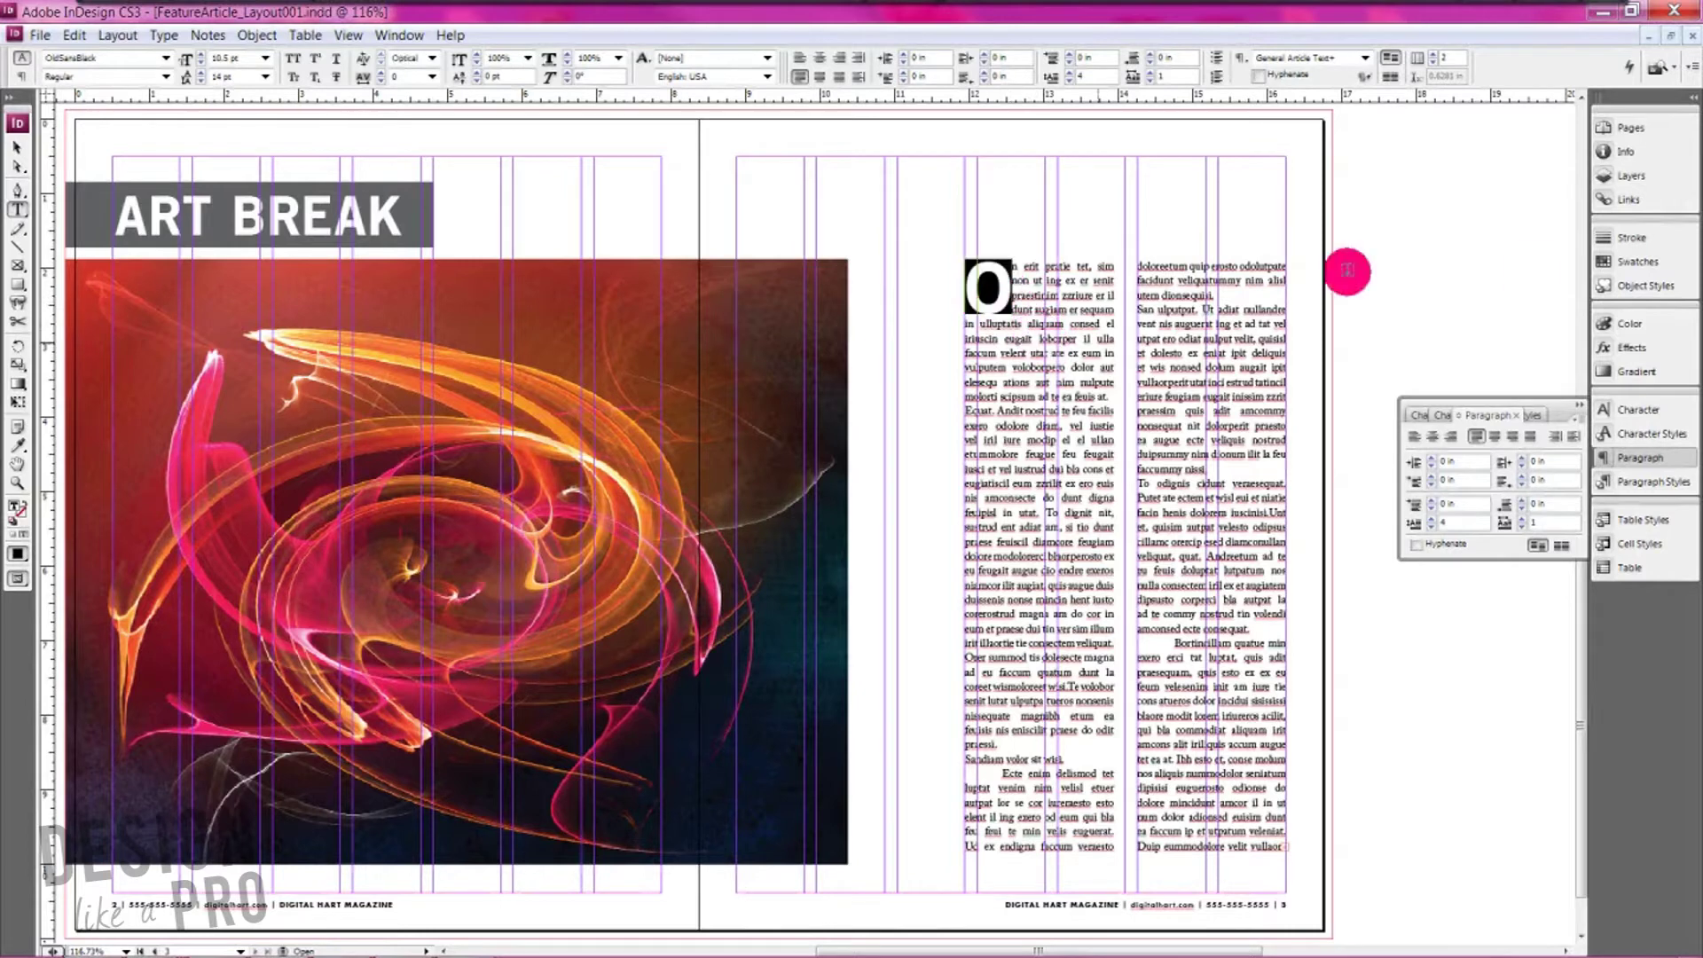
pyautogui.click(1638, 261)
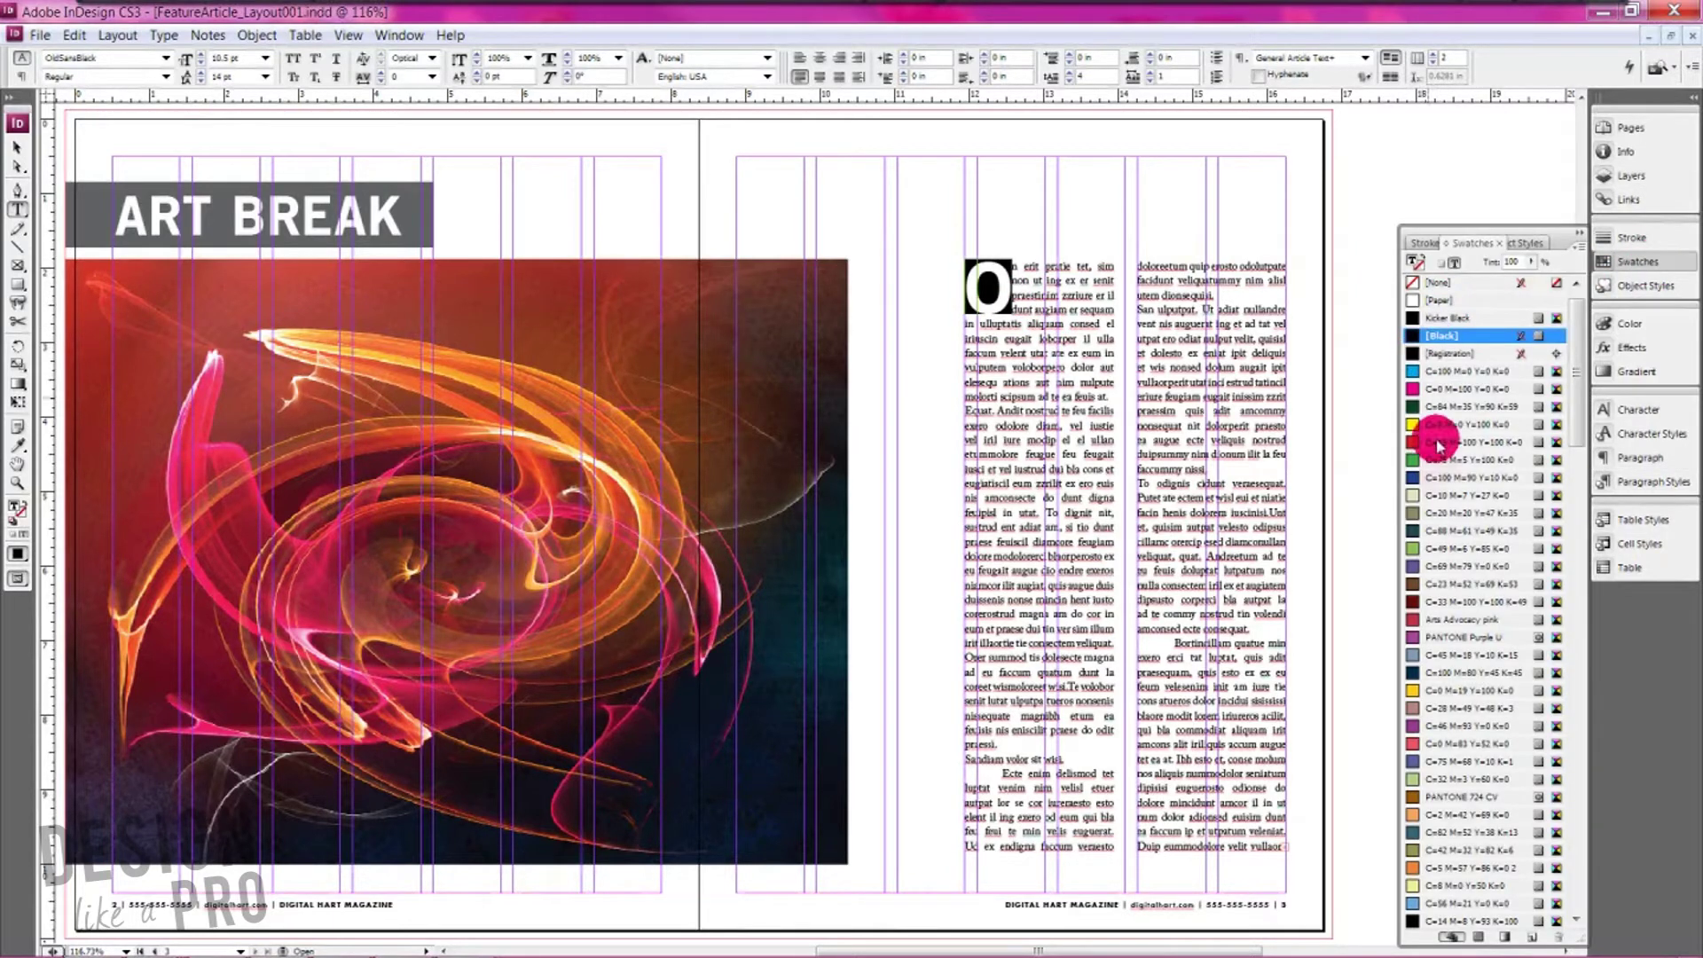
pyautogui.click(1413, 390)
pyautogui.click(1022, 327)
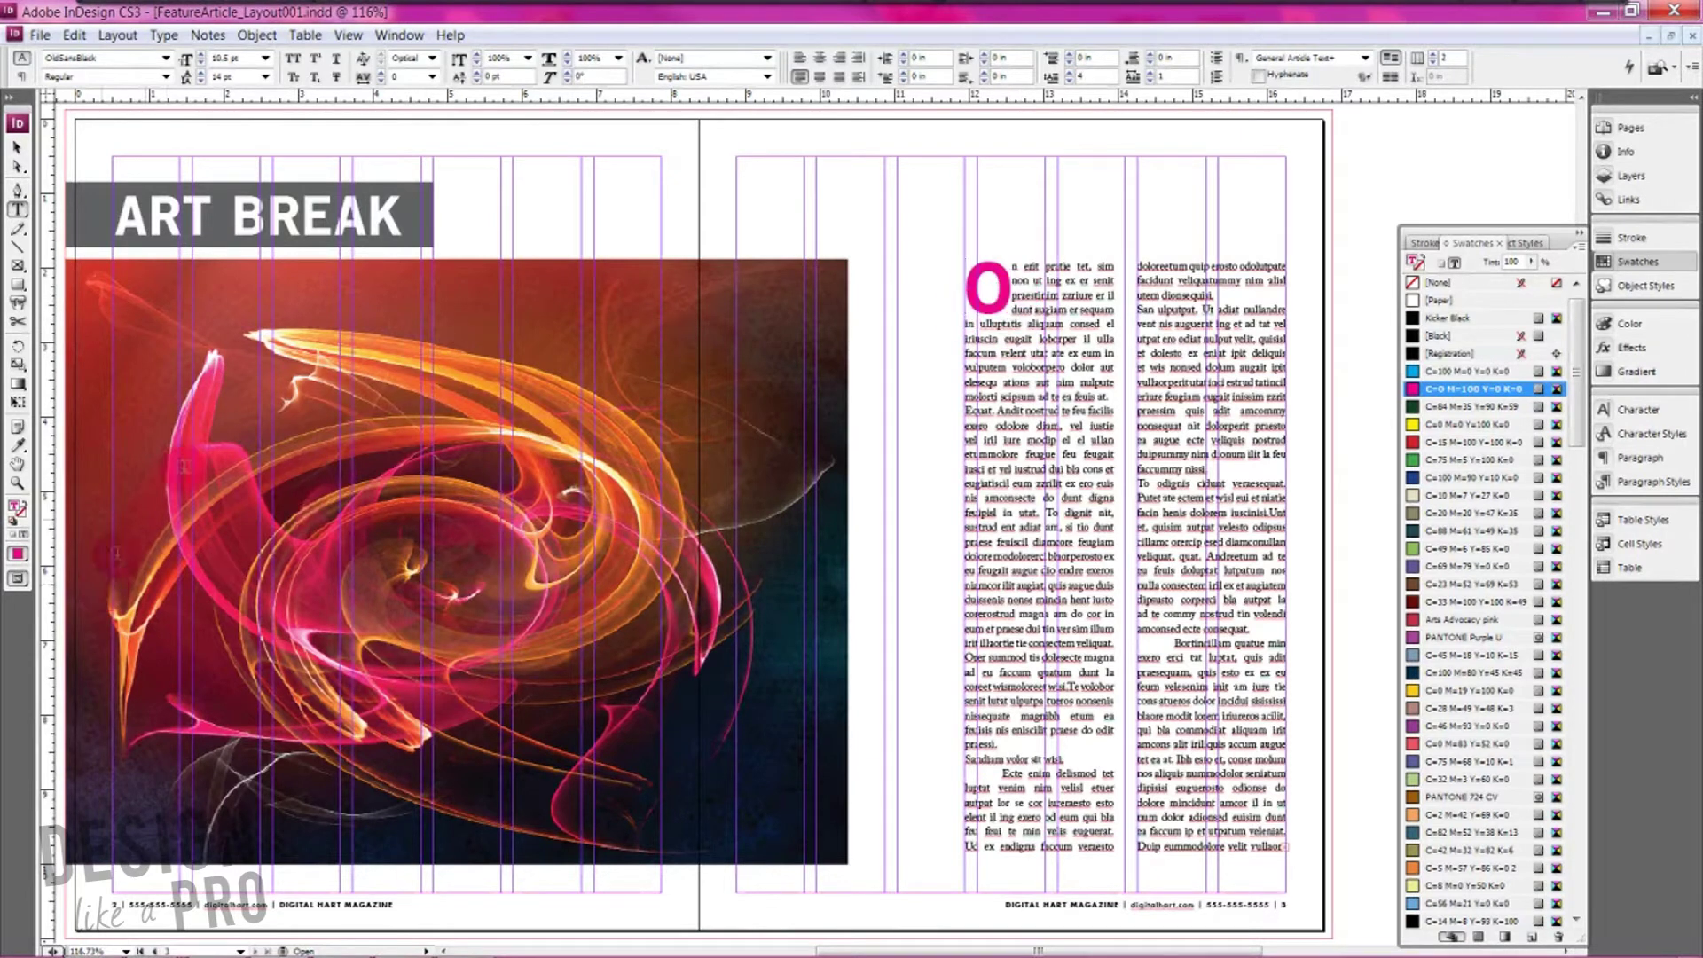
pyautogui.click(635, 607)
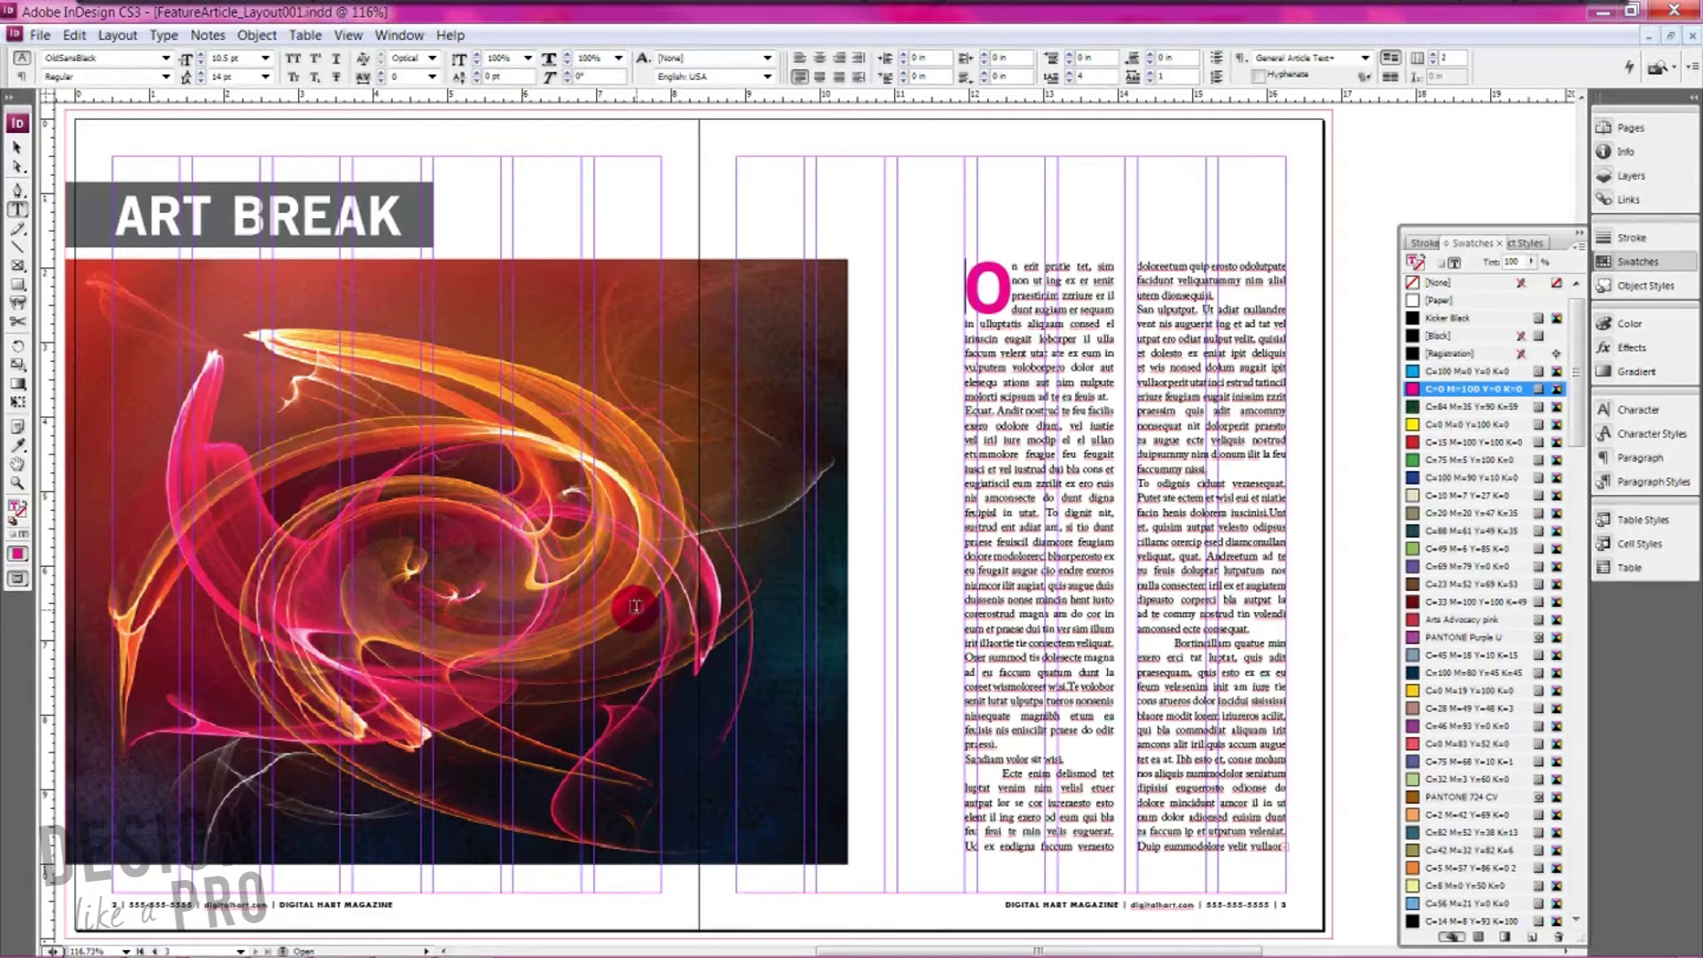
pyautogui.click(386, 193)
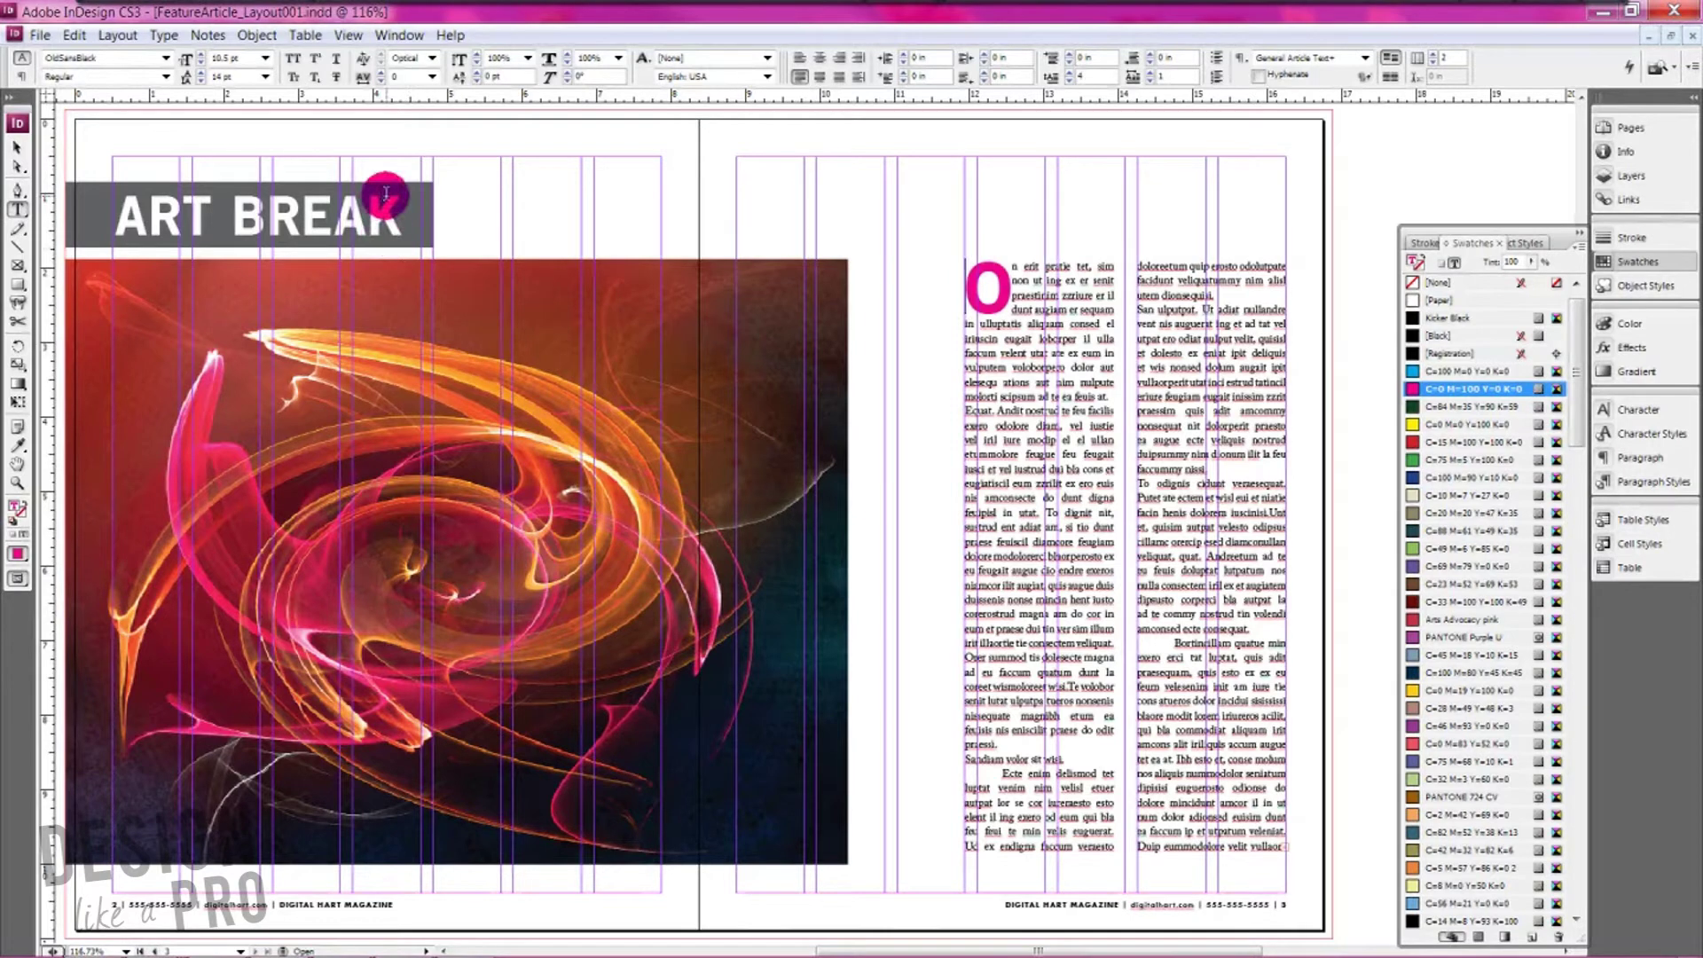
# Step: Draw a narrow text frame beside the swirl image and fill it with placeholder text
pyautogui.click(16, 147)
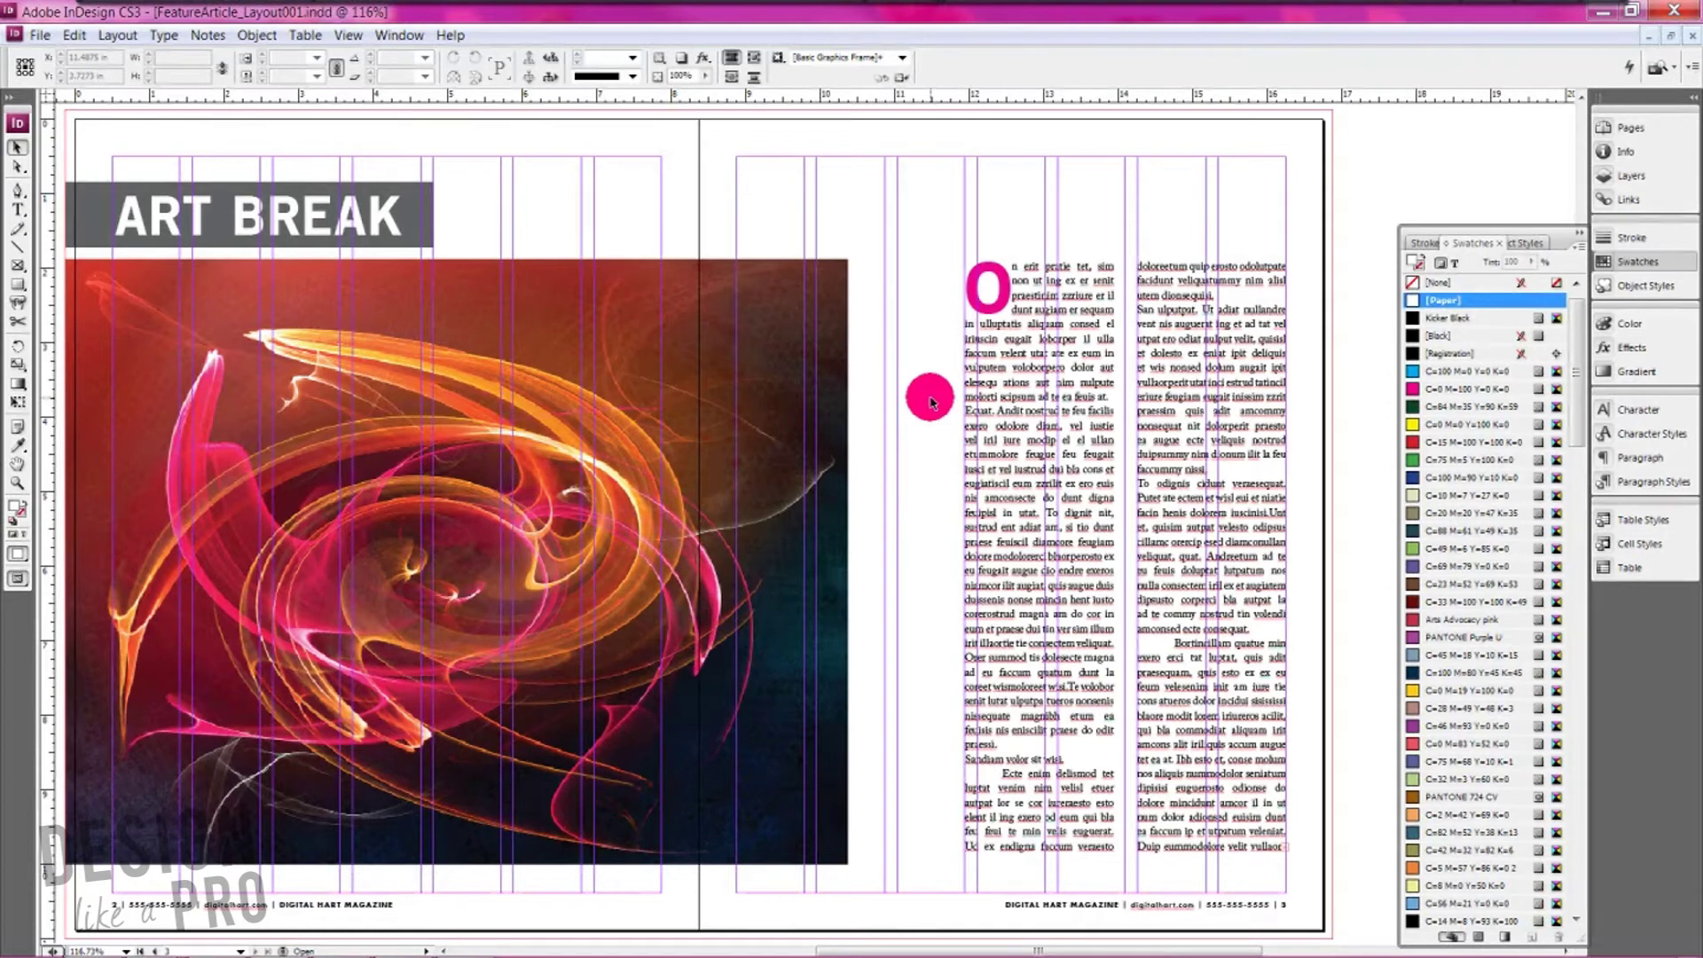
pyautogui.click(16, 210)
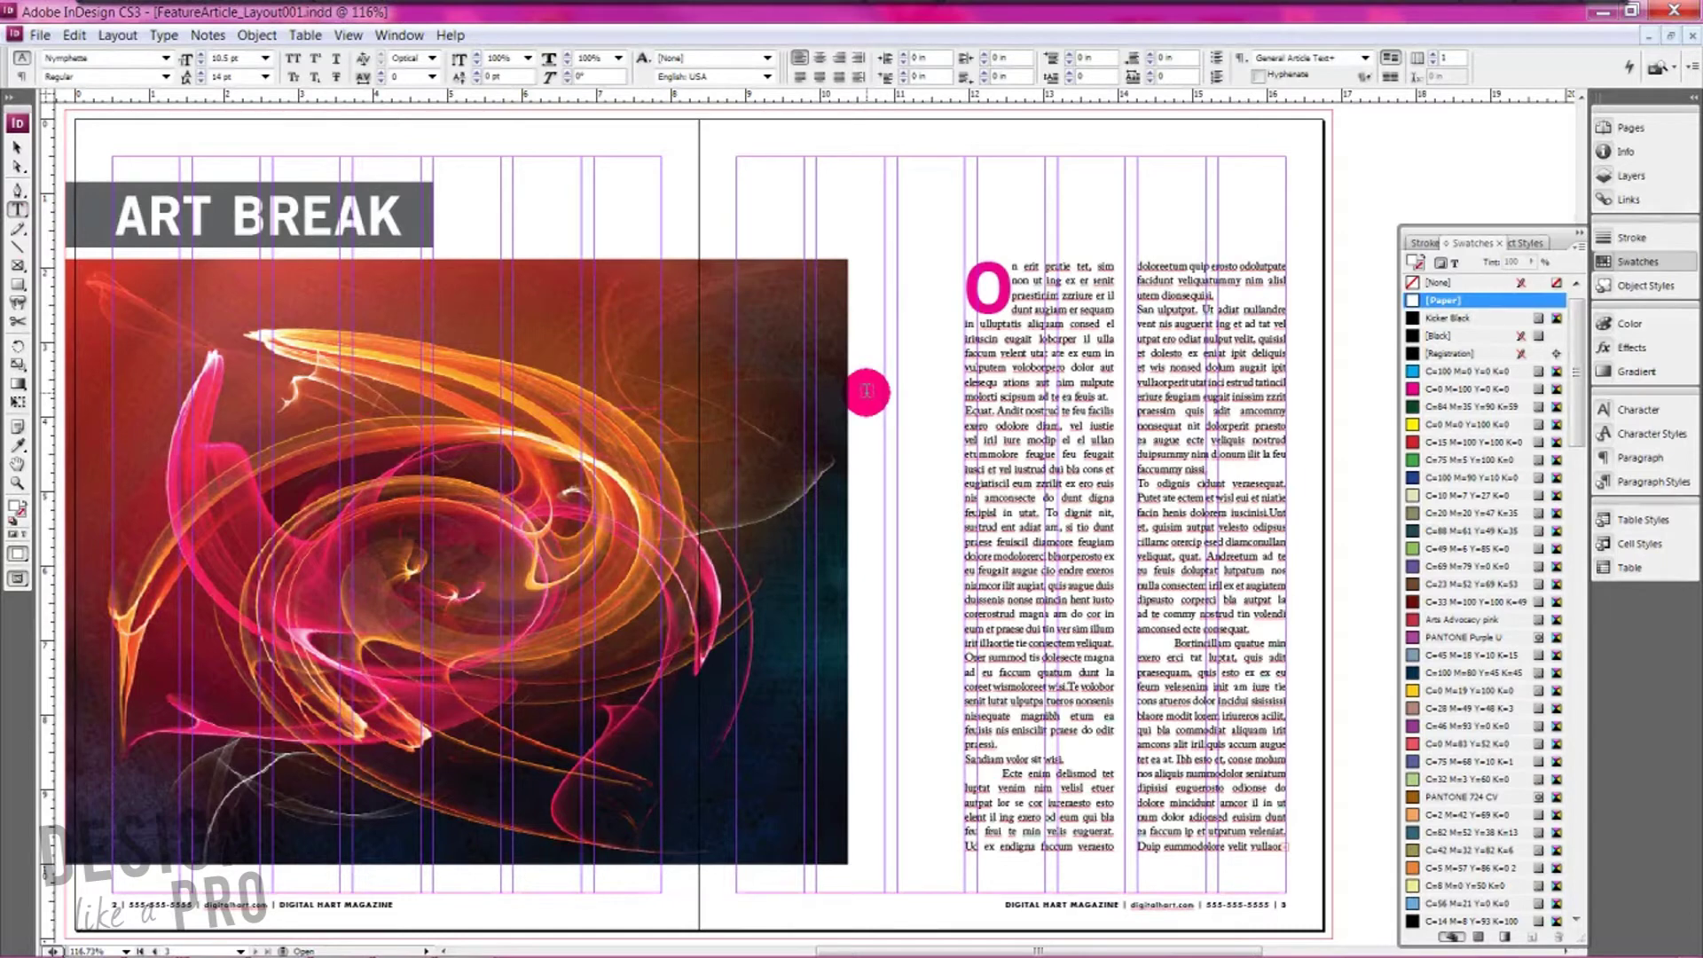
pyautogui.moveTo(864, 355); pyautogui.dragTo(947, 650)
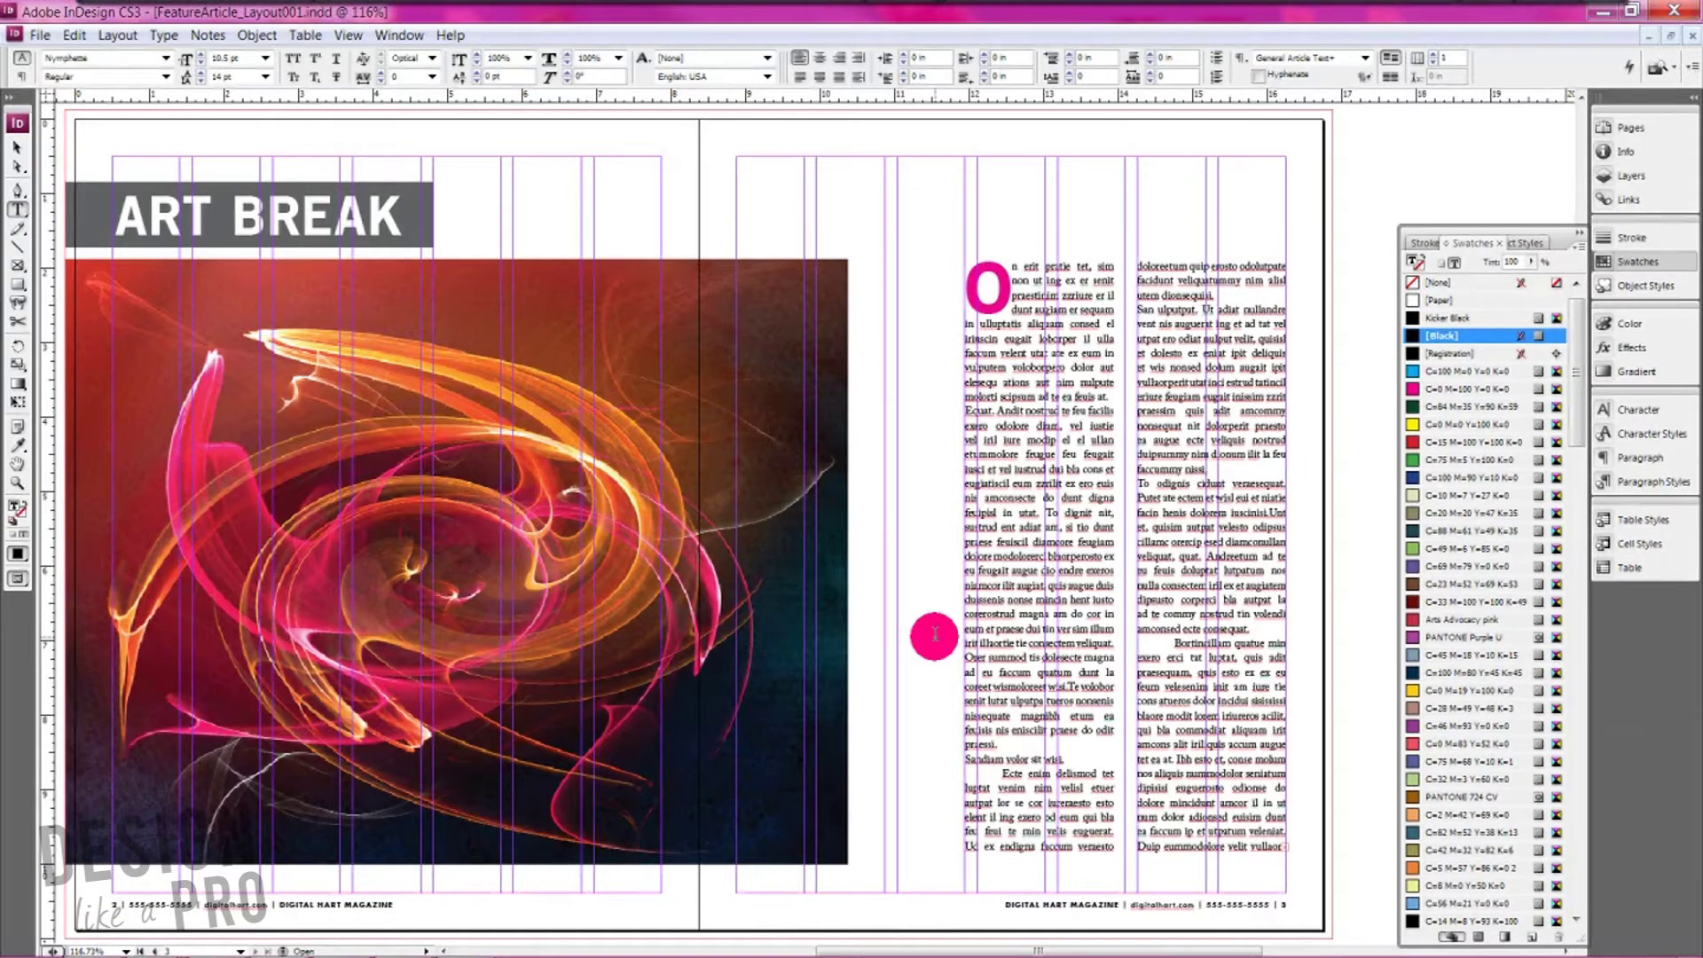
pyautogui.rightClick(865, 360)
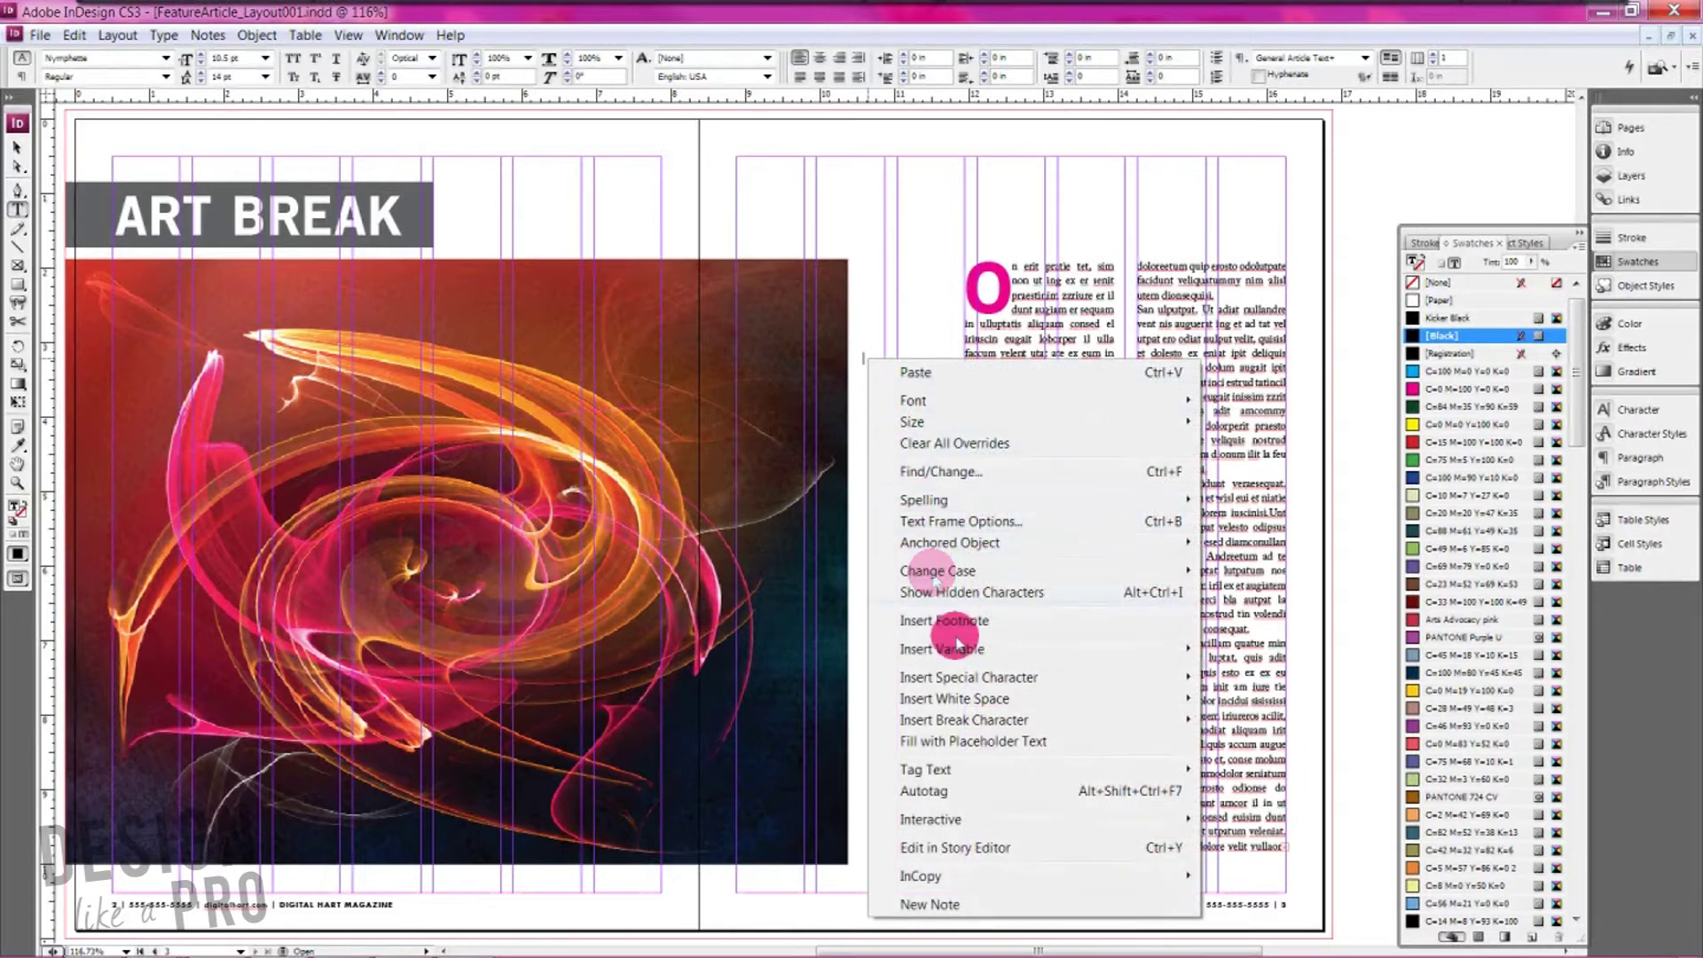
pyautogui.click(974, 740)
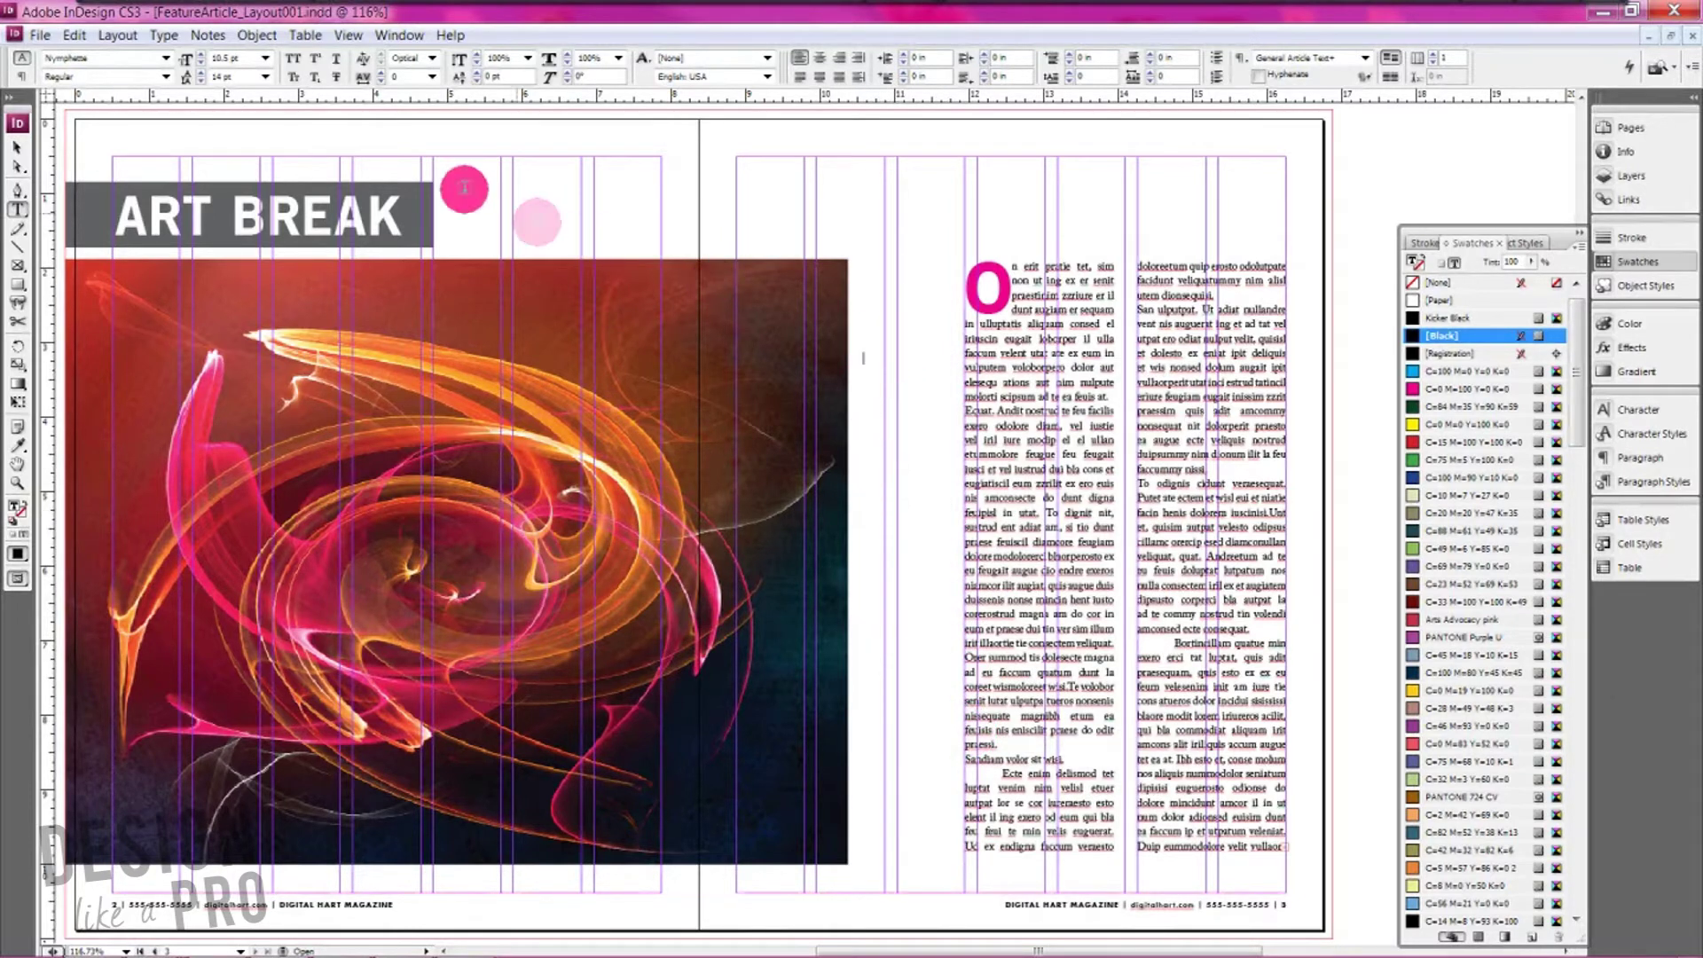
# Step: Refill the narrow frame with placeholder text and trim it to end at "con hent wisi tet"
pyautogui.doubleClick(95, 57)
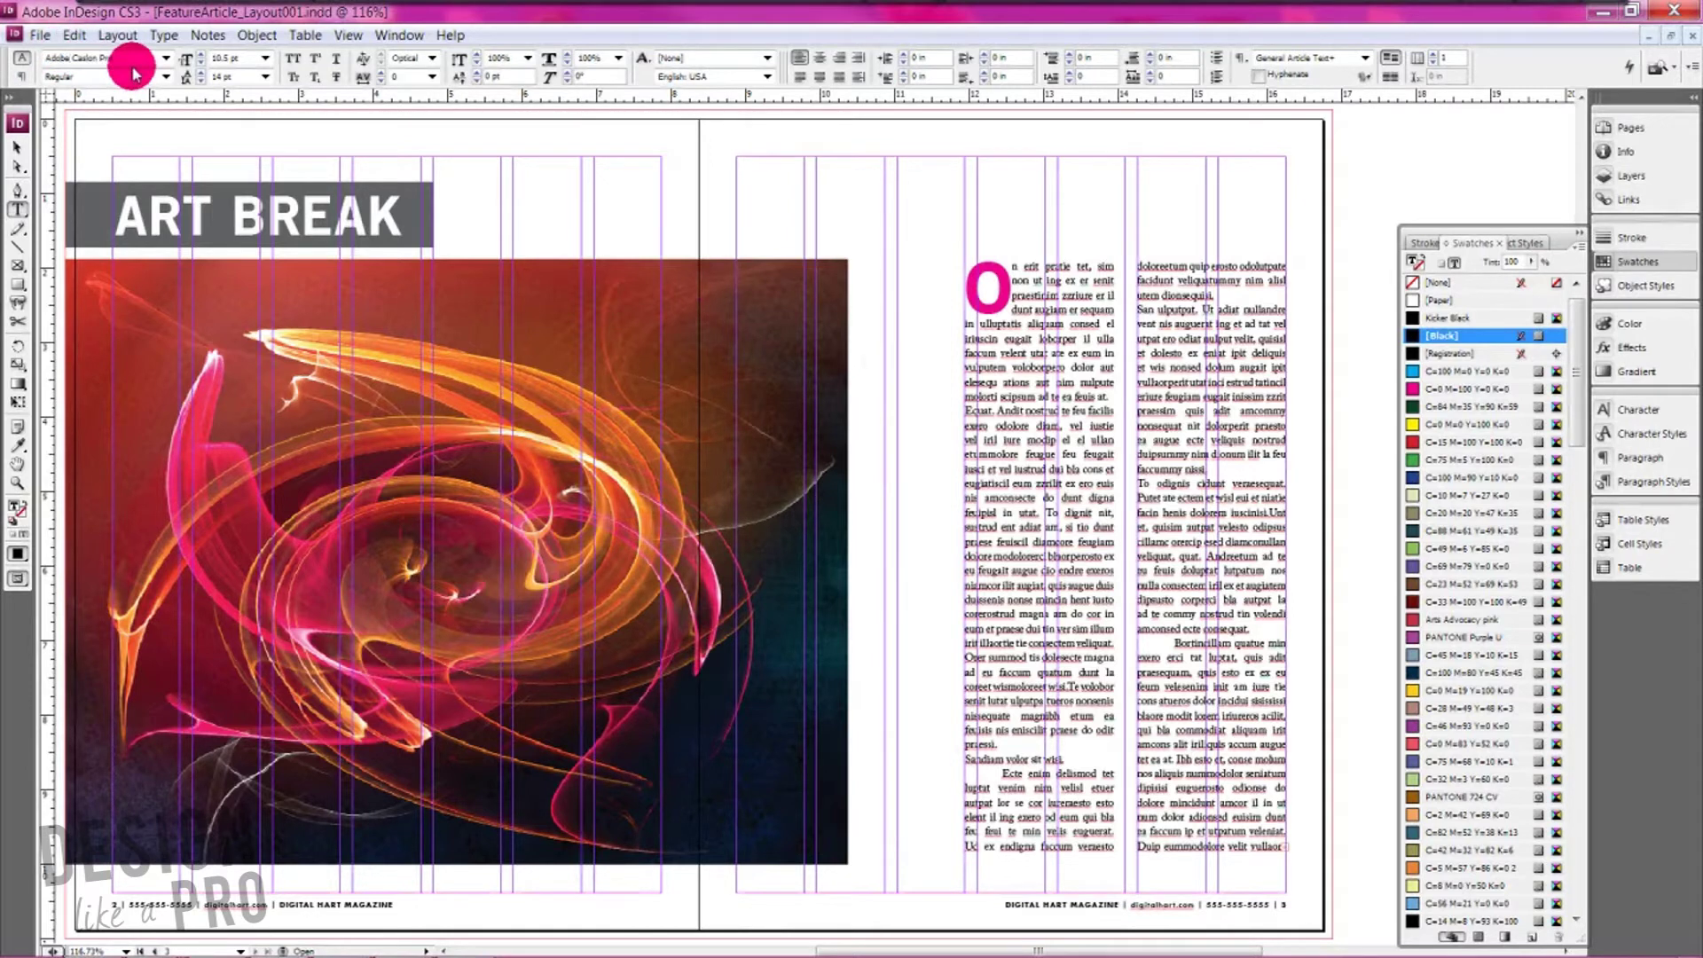
pyautogui.rightClick(865, 362)
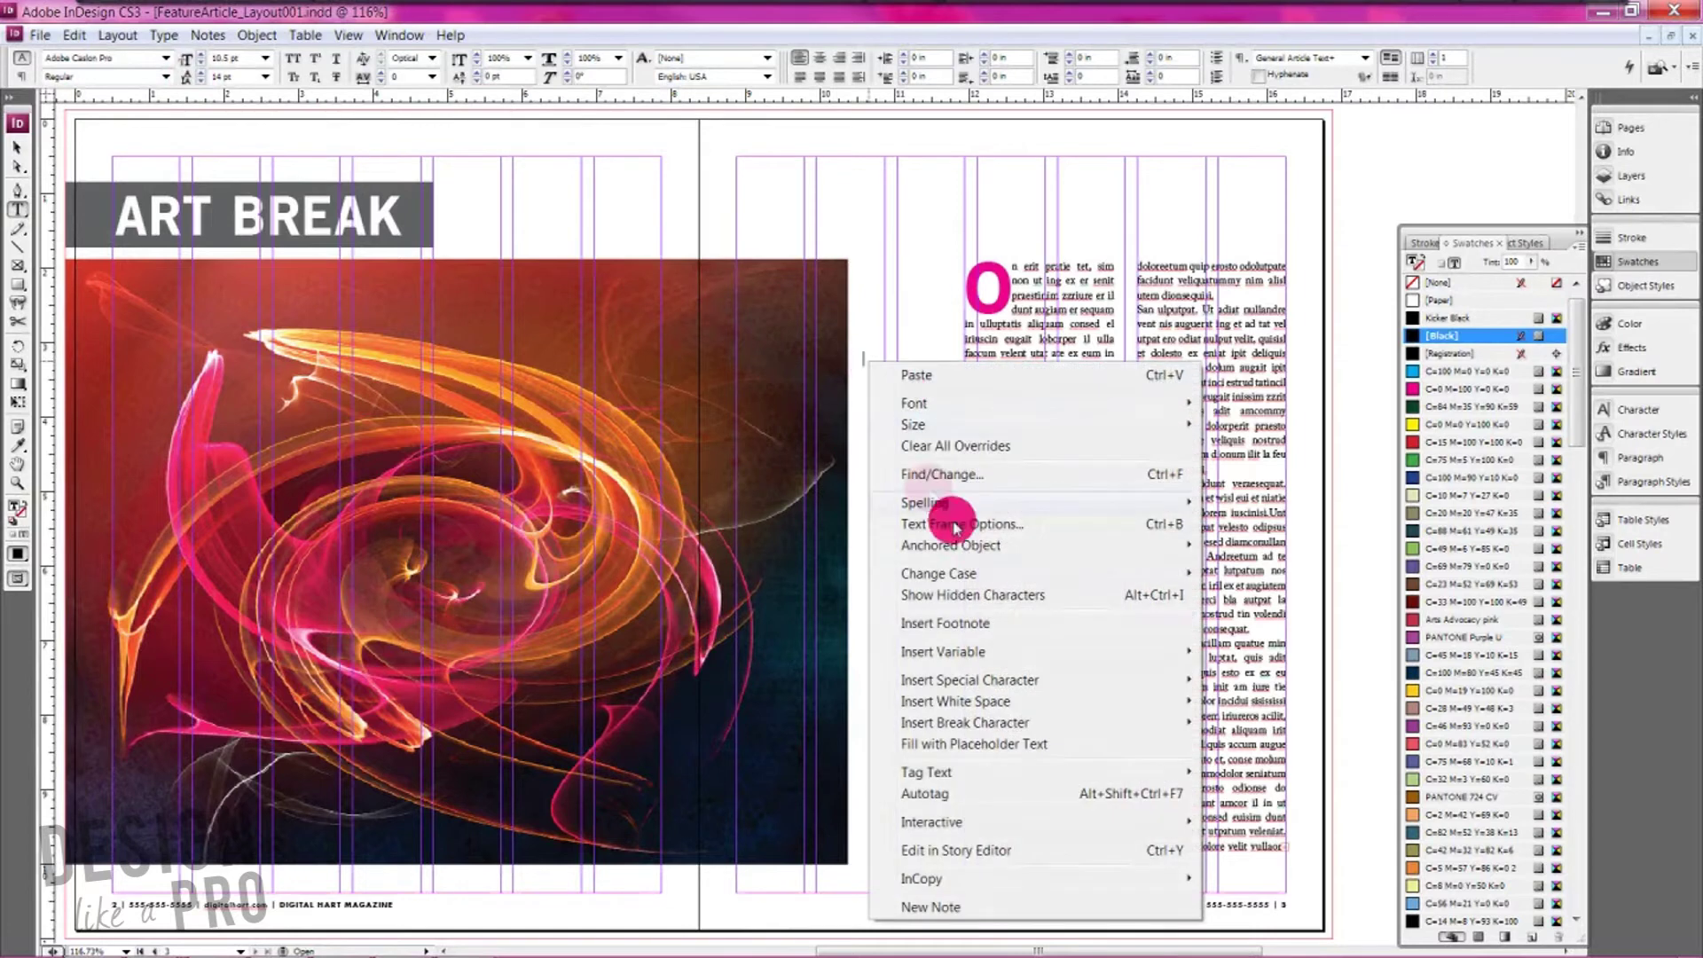
pyautogui.click(980, 744)
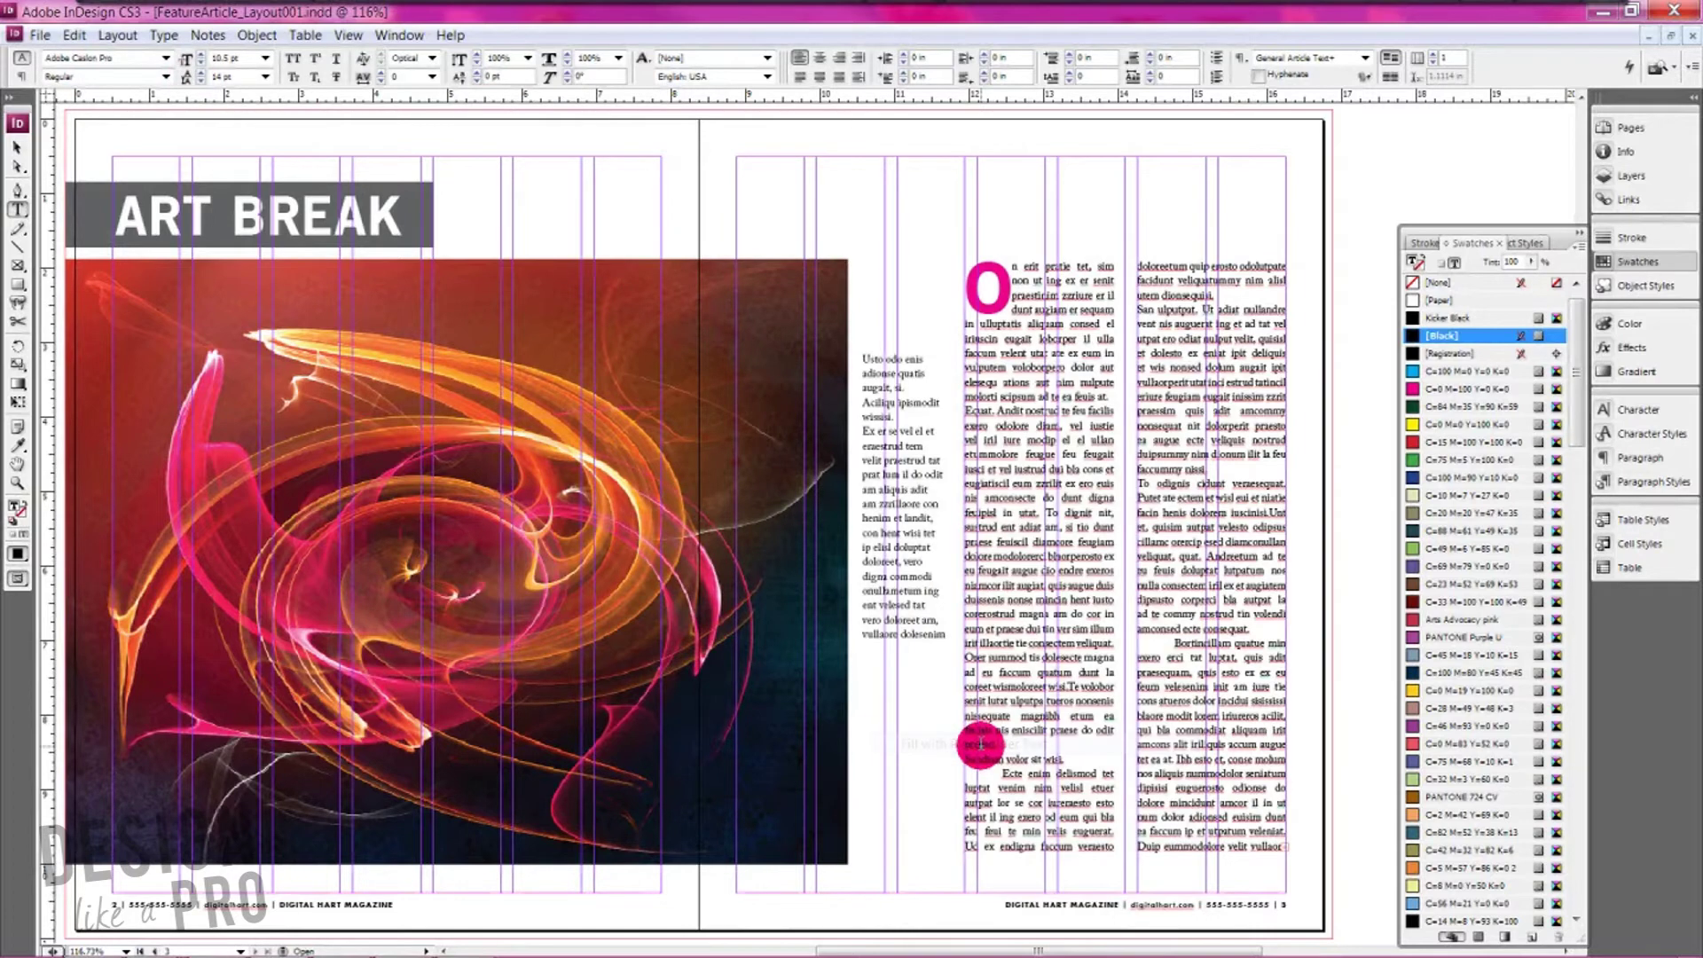
pyautogui.moveTo(945, 635); pyautogui.dragTo(862, 549)
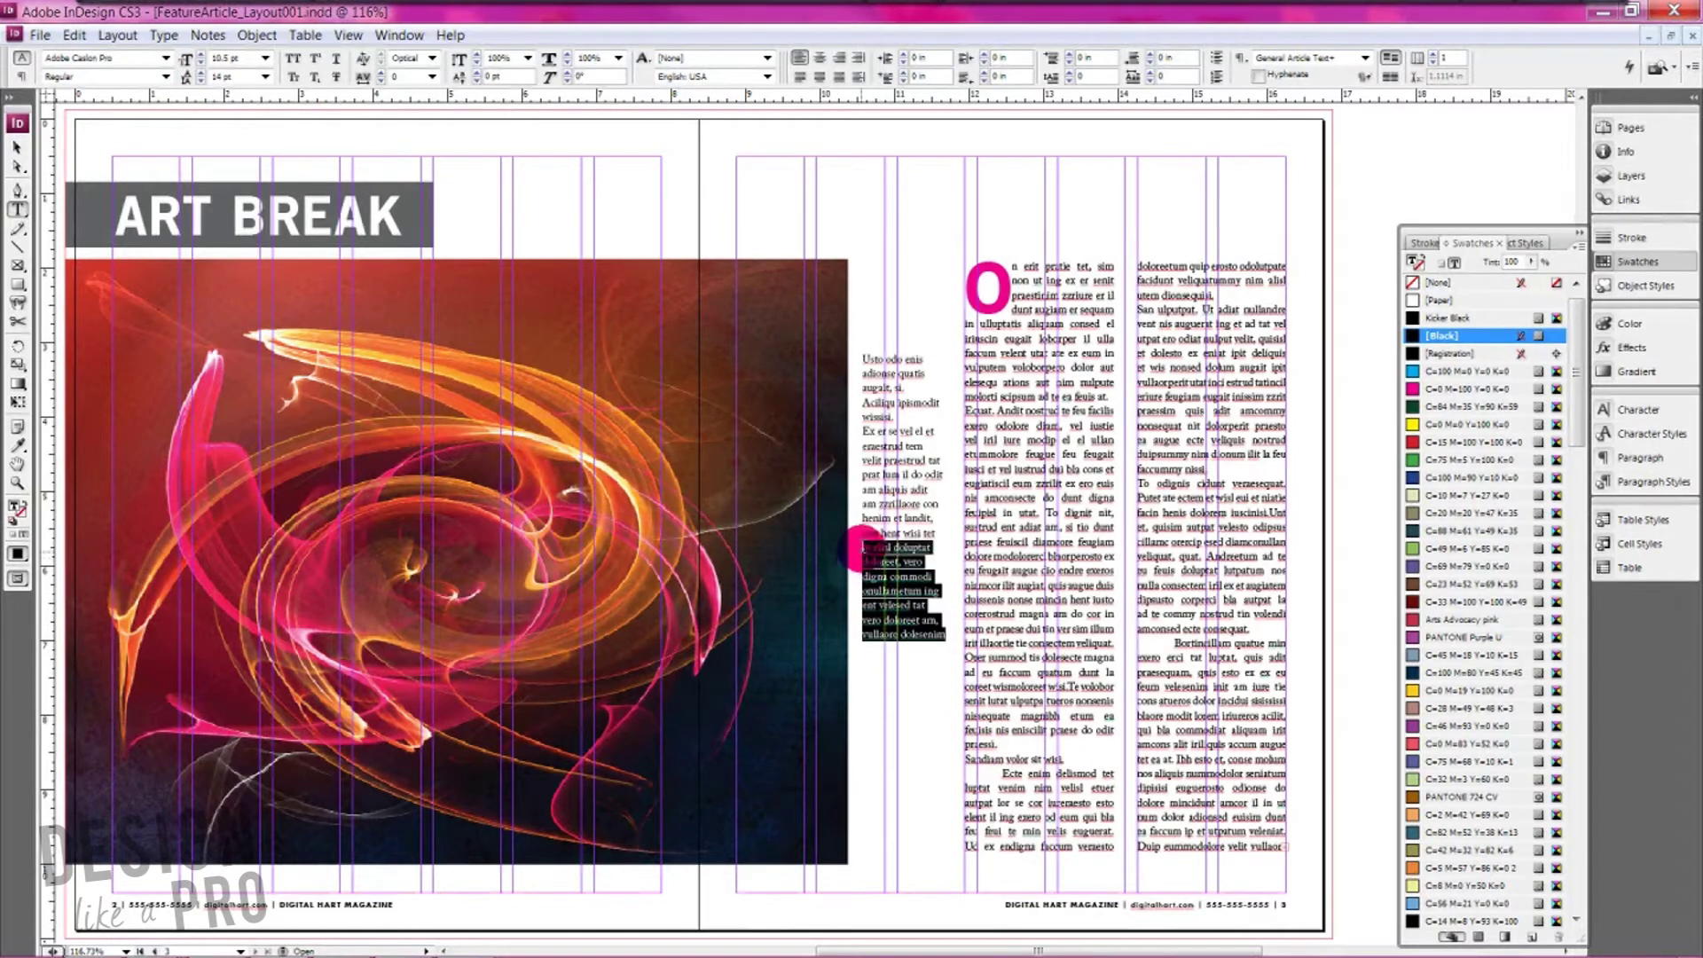
pyautogui.press('BackSpace')
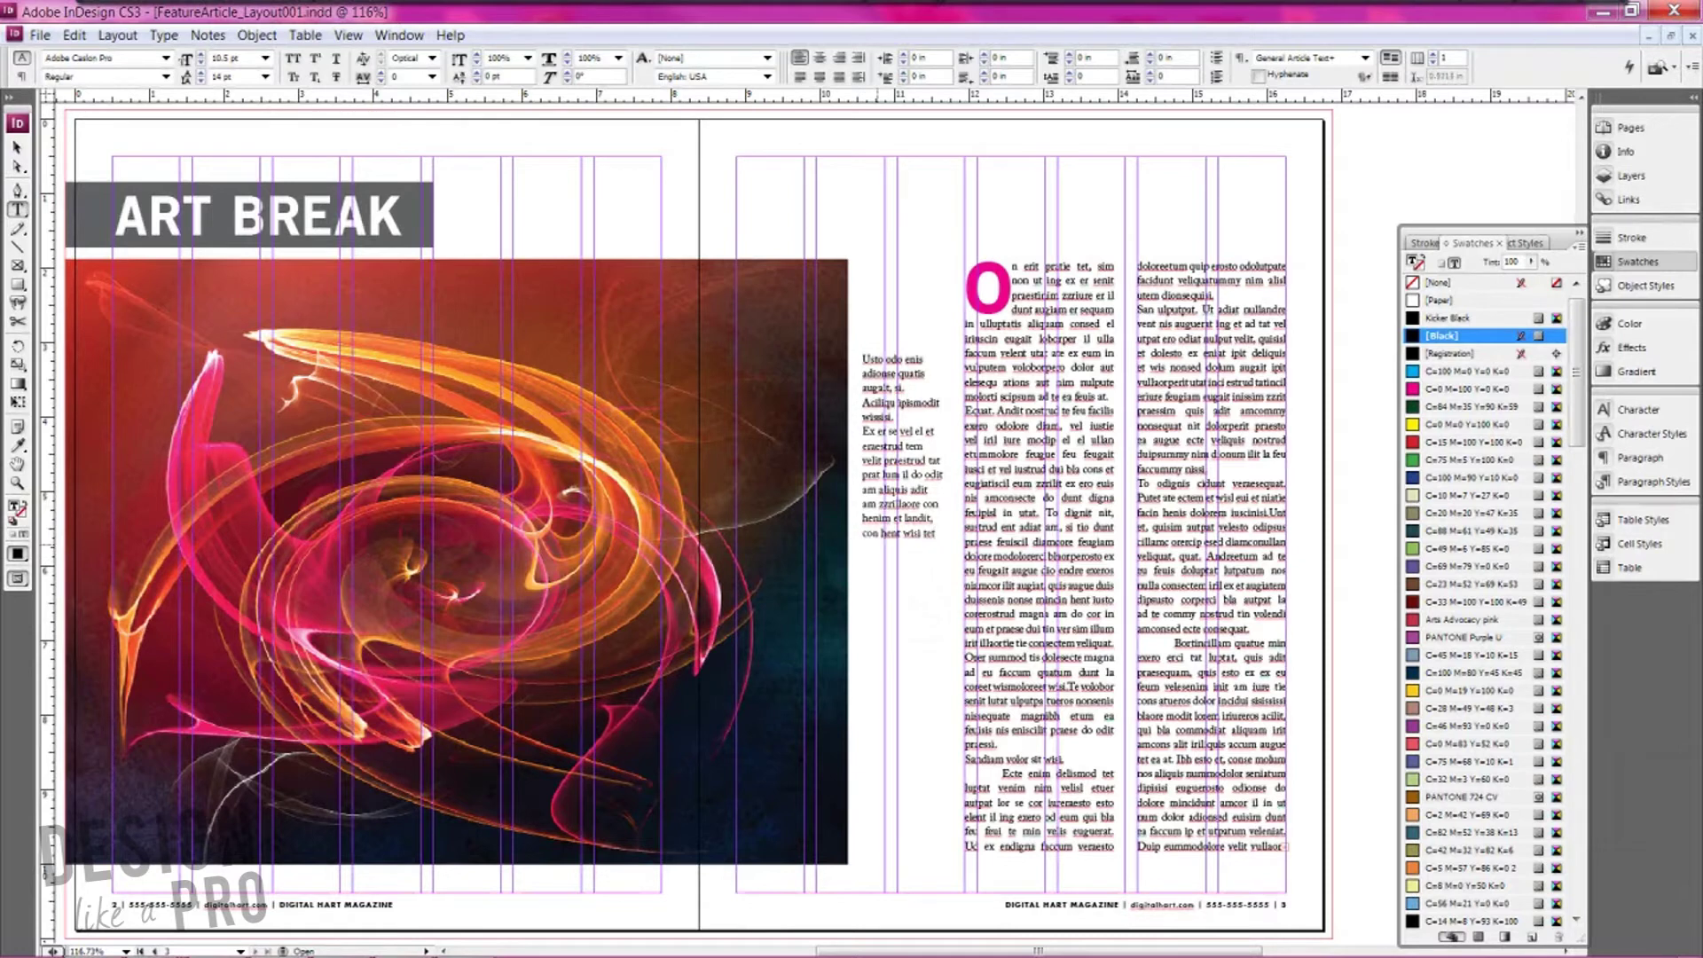
pyautogui.moveTo(935, 533); pyautogui.dragTo(914, 373)
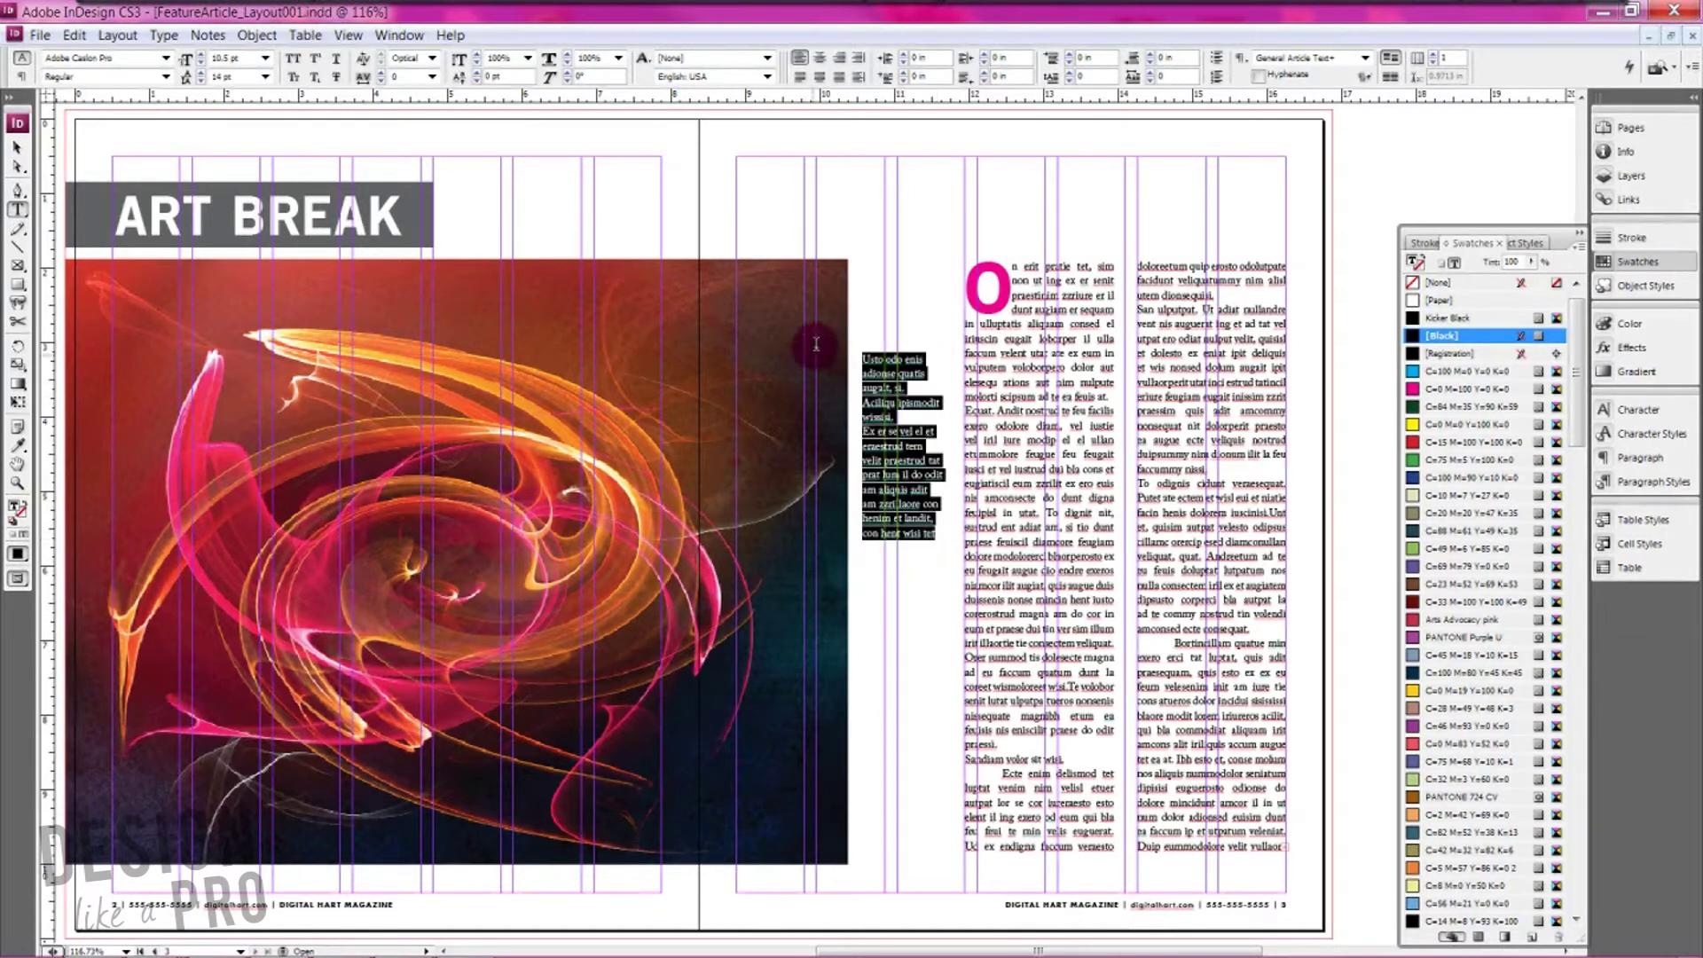
# Step: Justify the narrow column with last line left, remove the break after "augait, si", and colour it magenta
pyautogui.click(840, 76)
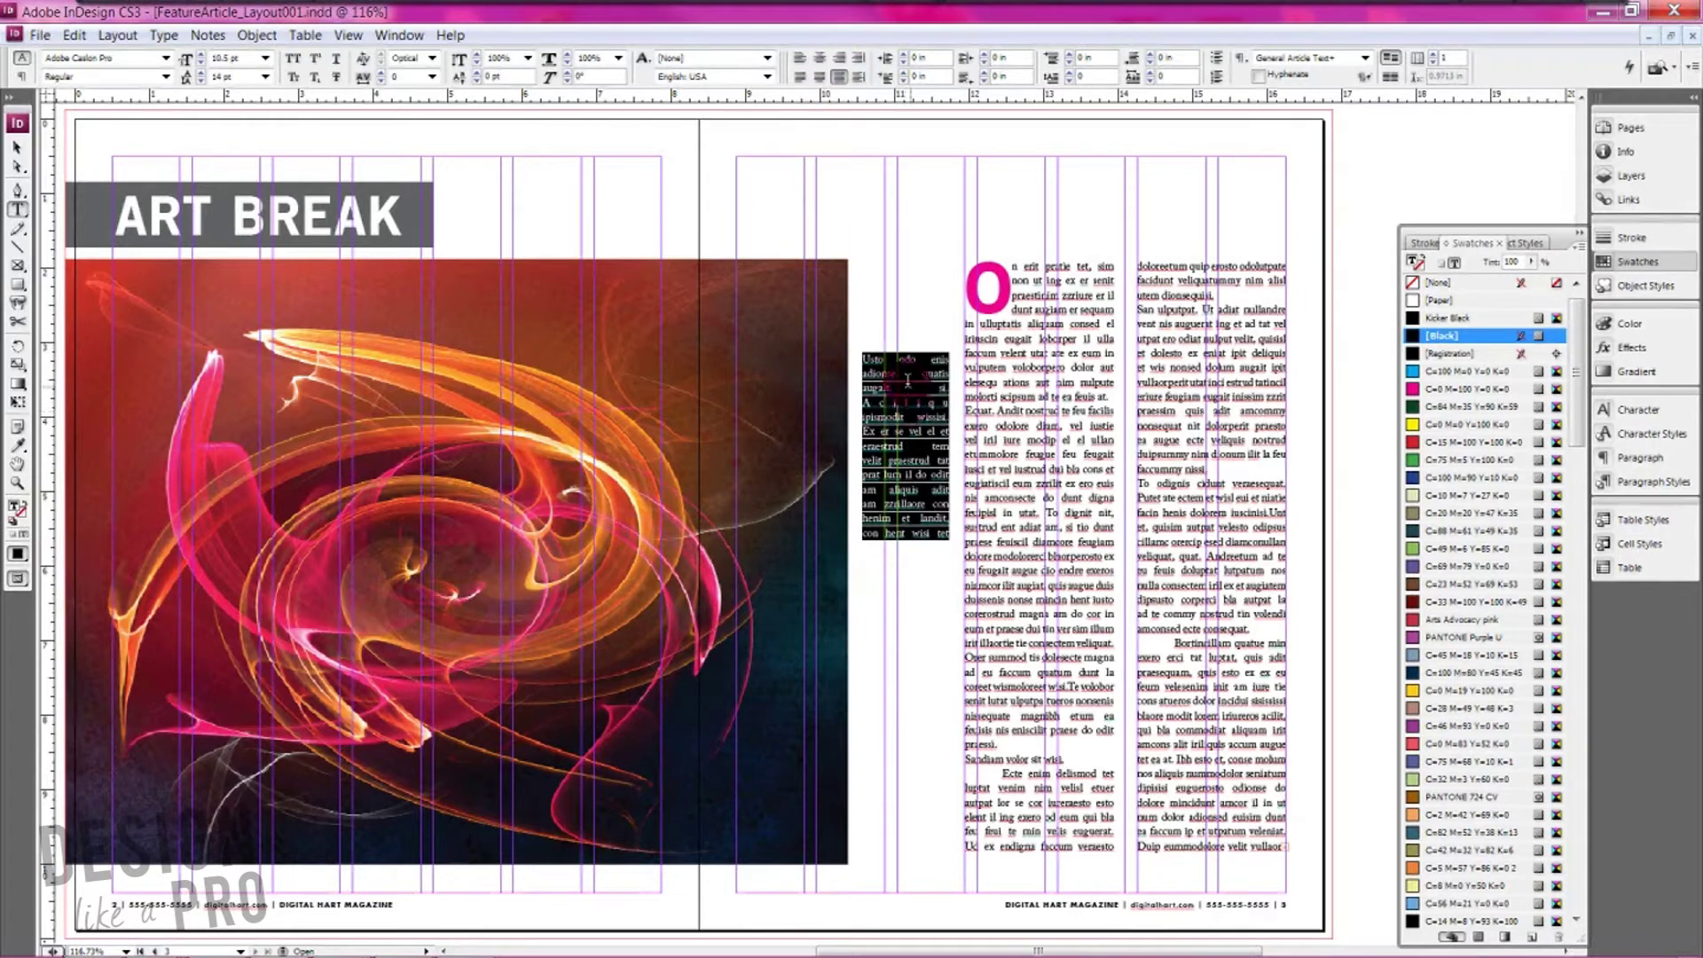
pyautogui.click(800, 77)
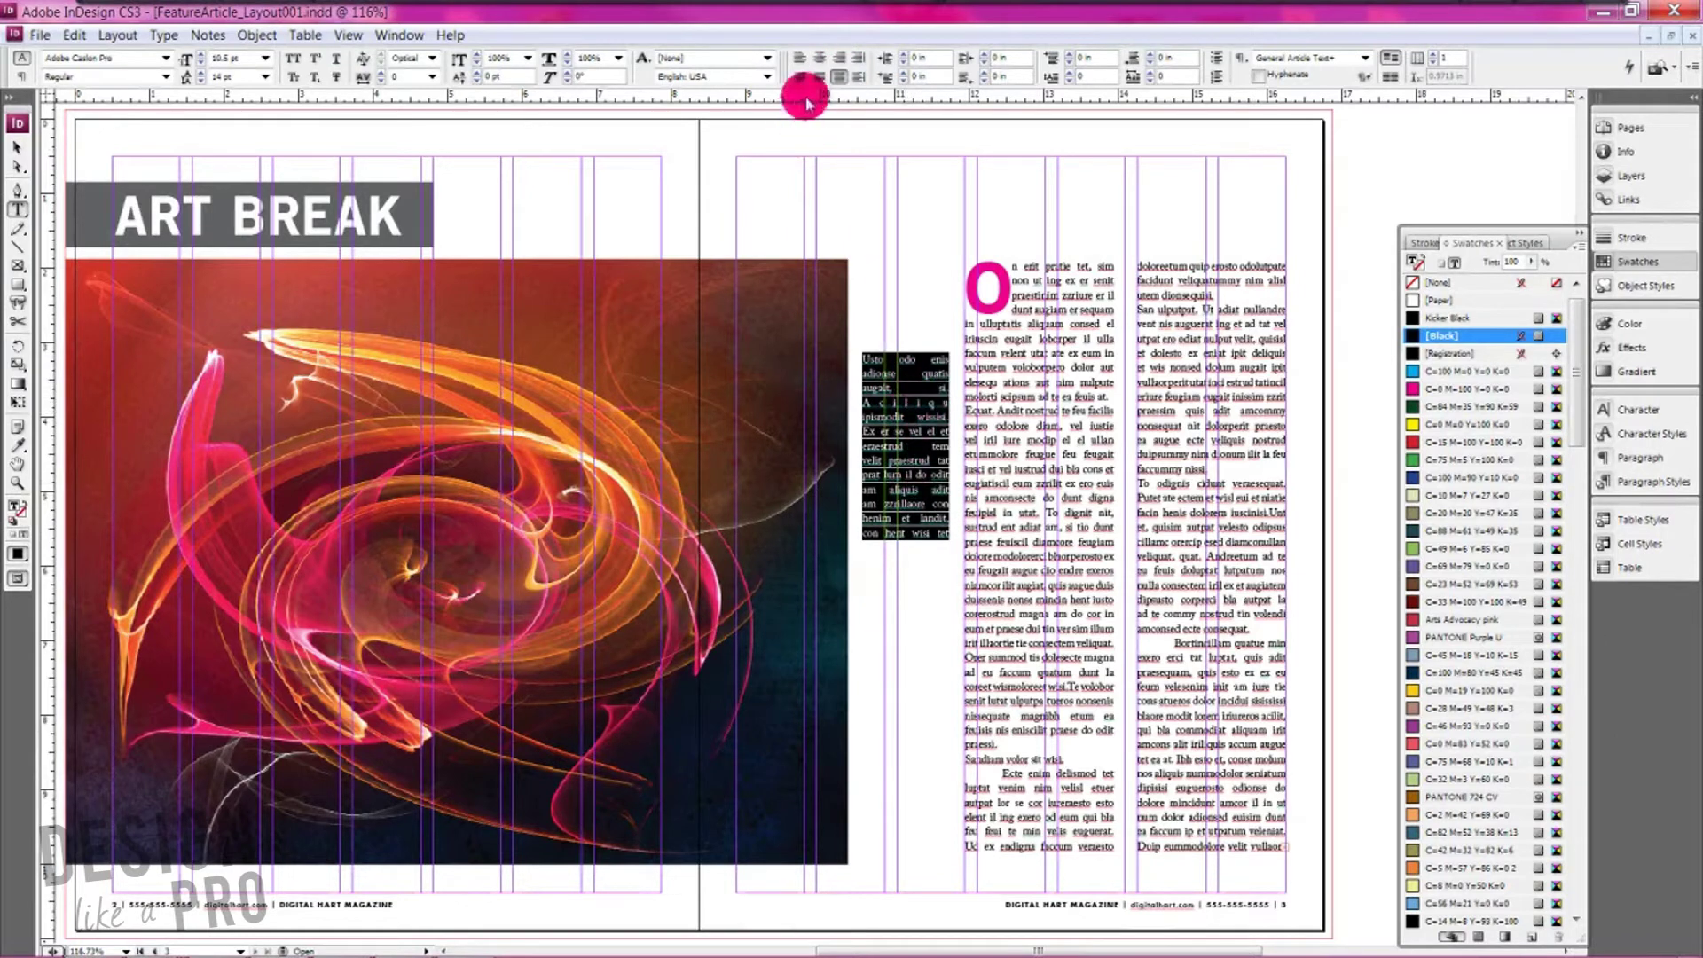
pyautogui.click(921, 384)
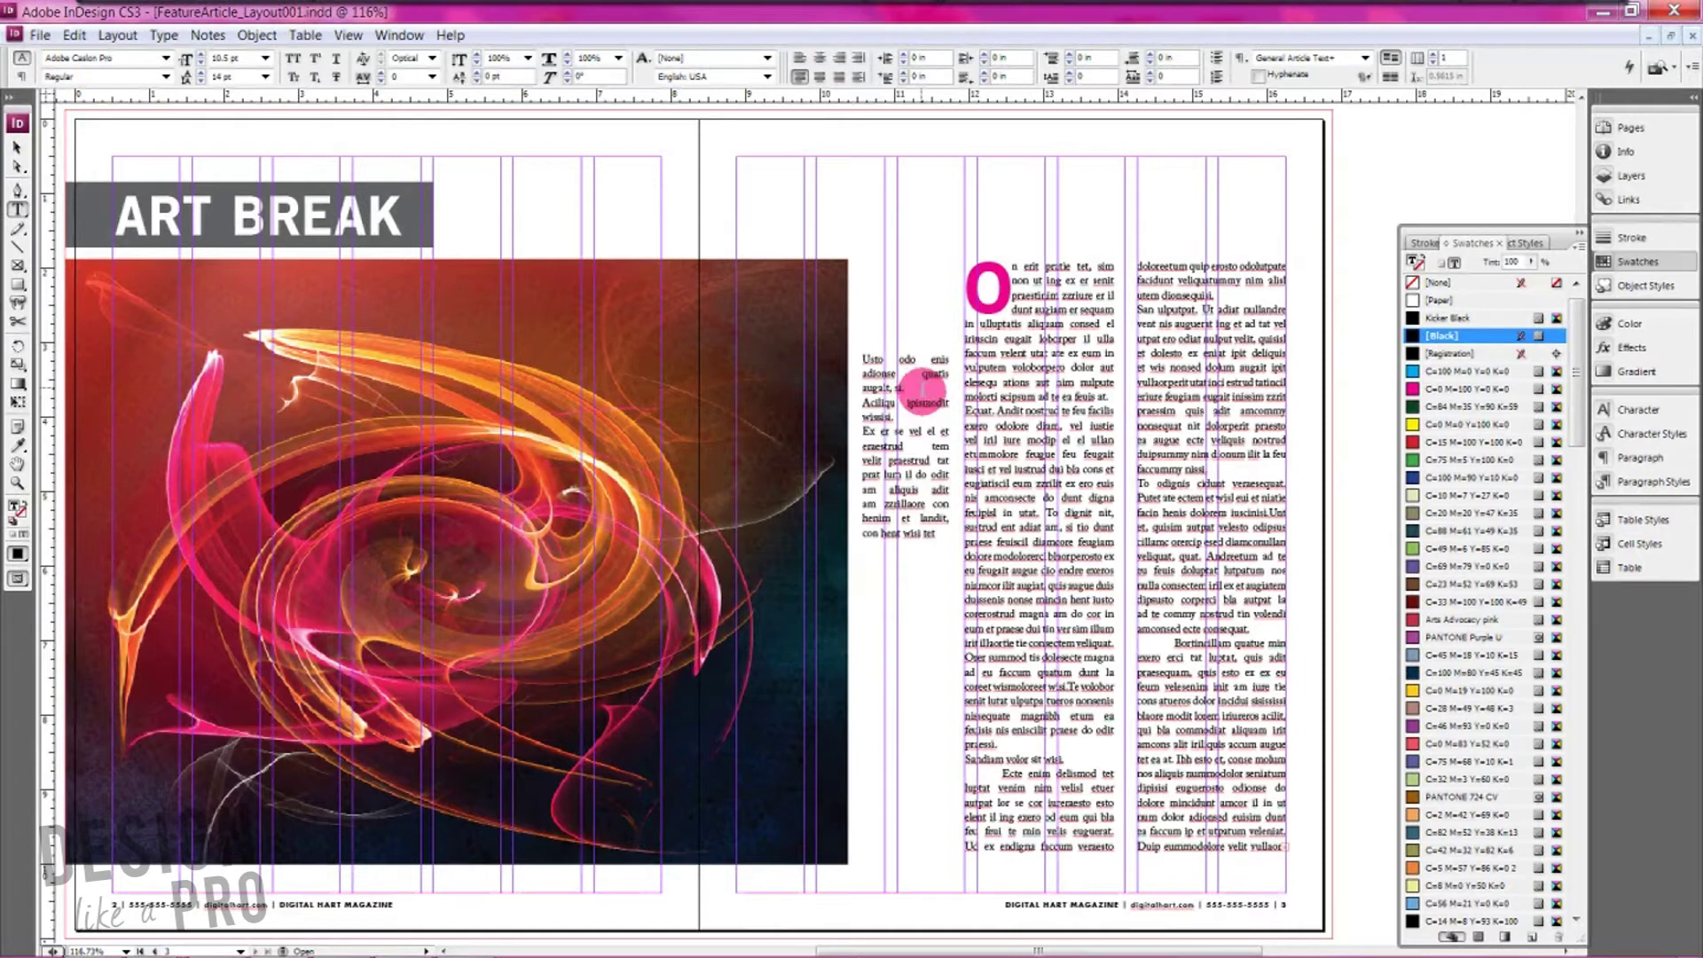
pyautogui.press('Delete')
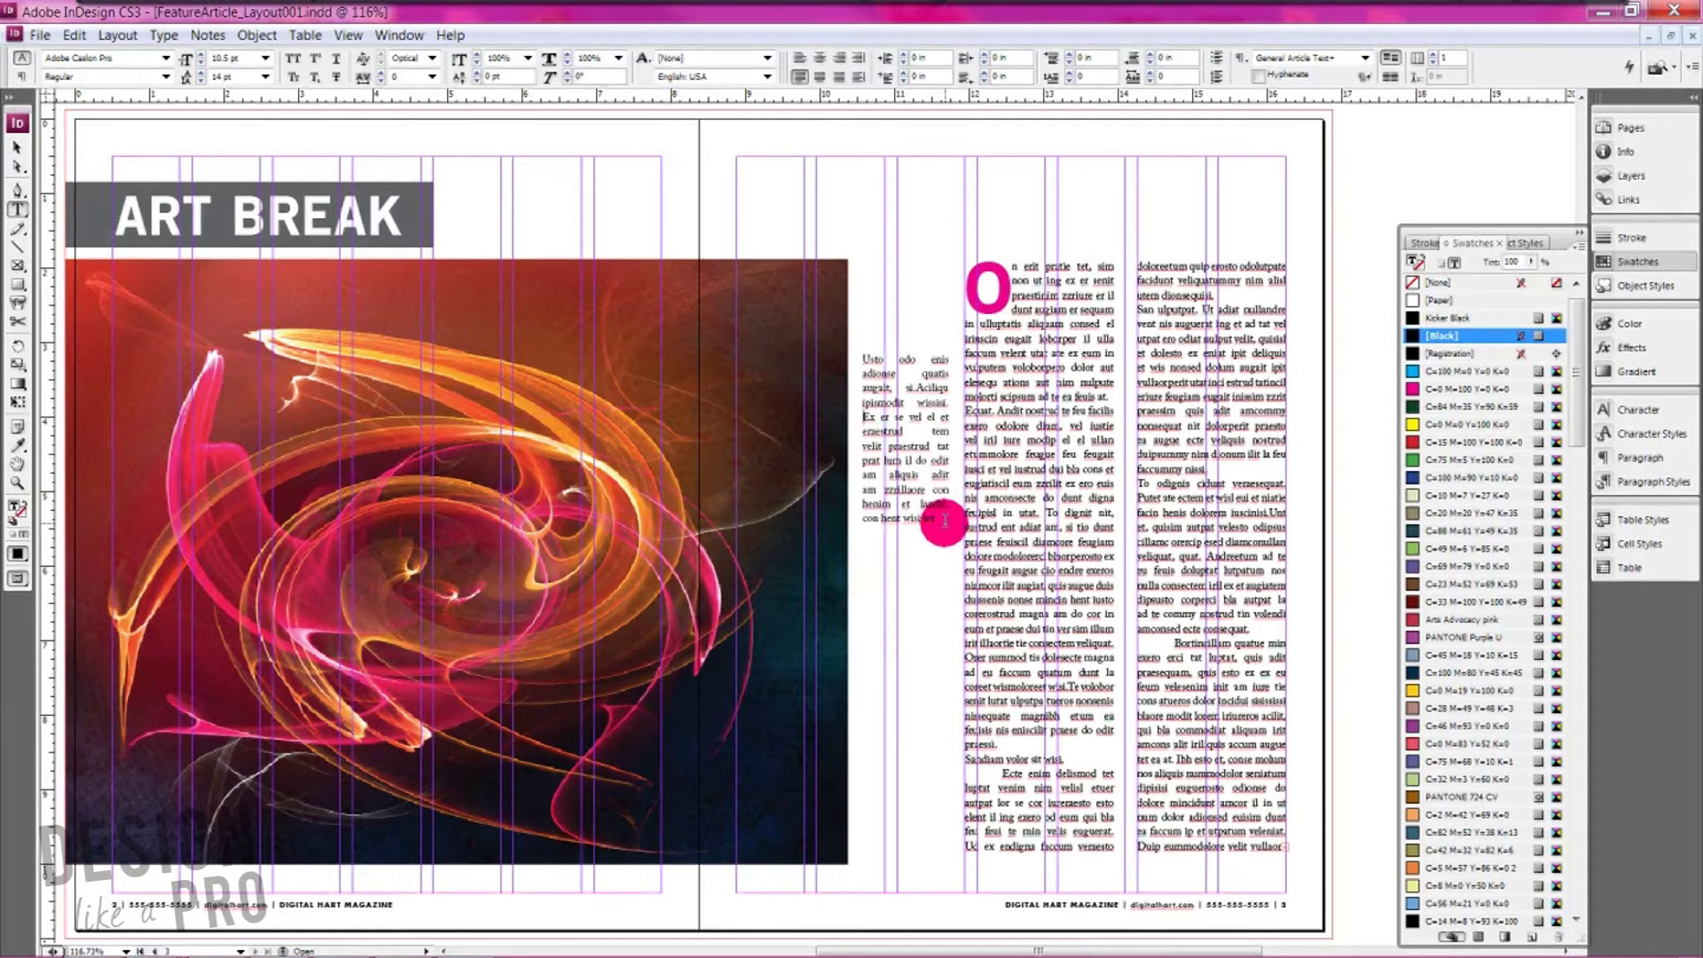
pyautogui.moveTo(944, 522); pyautogui.dragTo(852, 357)
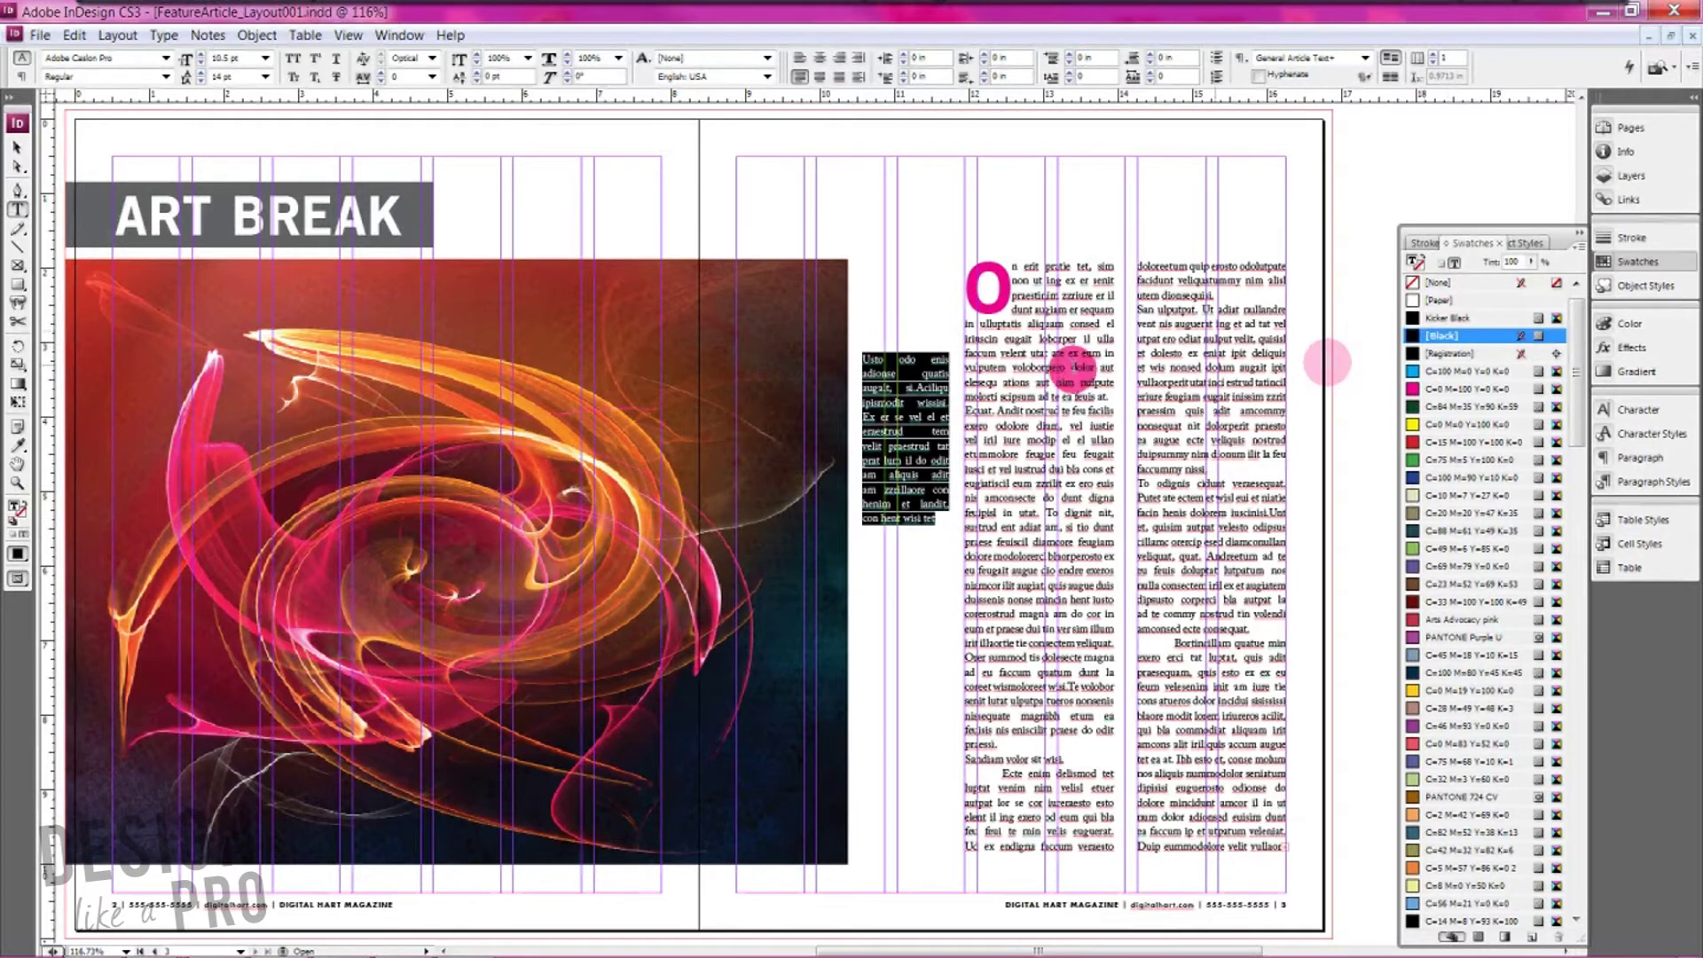
pyautogui.click(1414, 395)
pyautogui.click(919, 529)
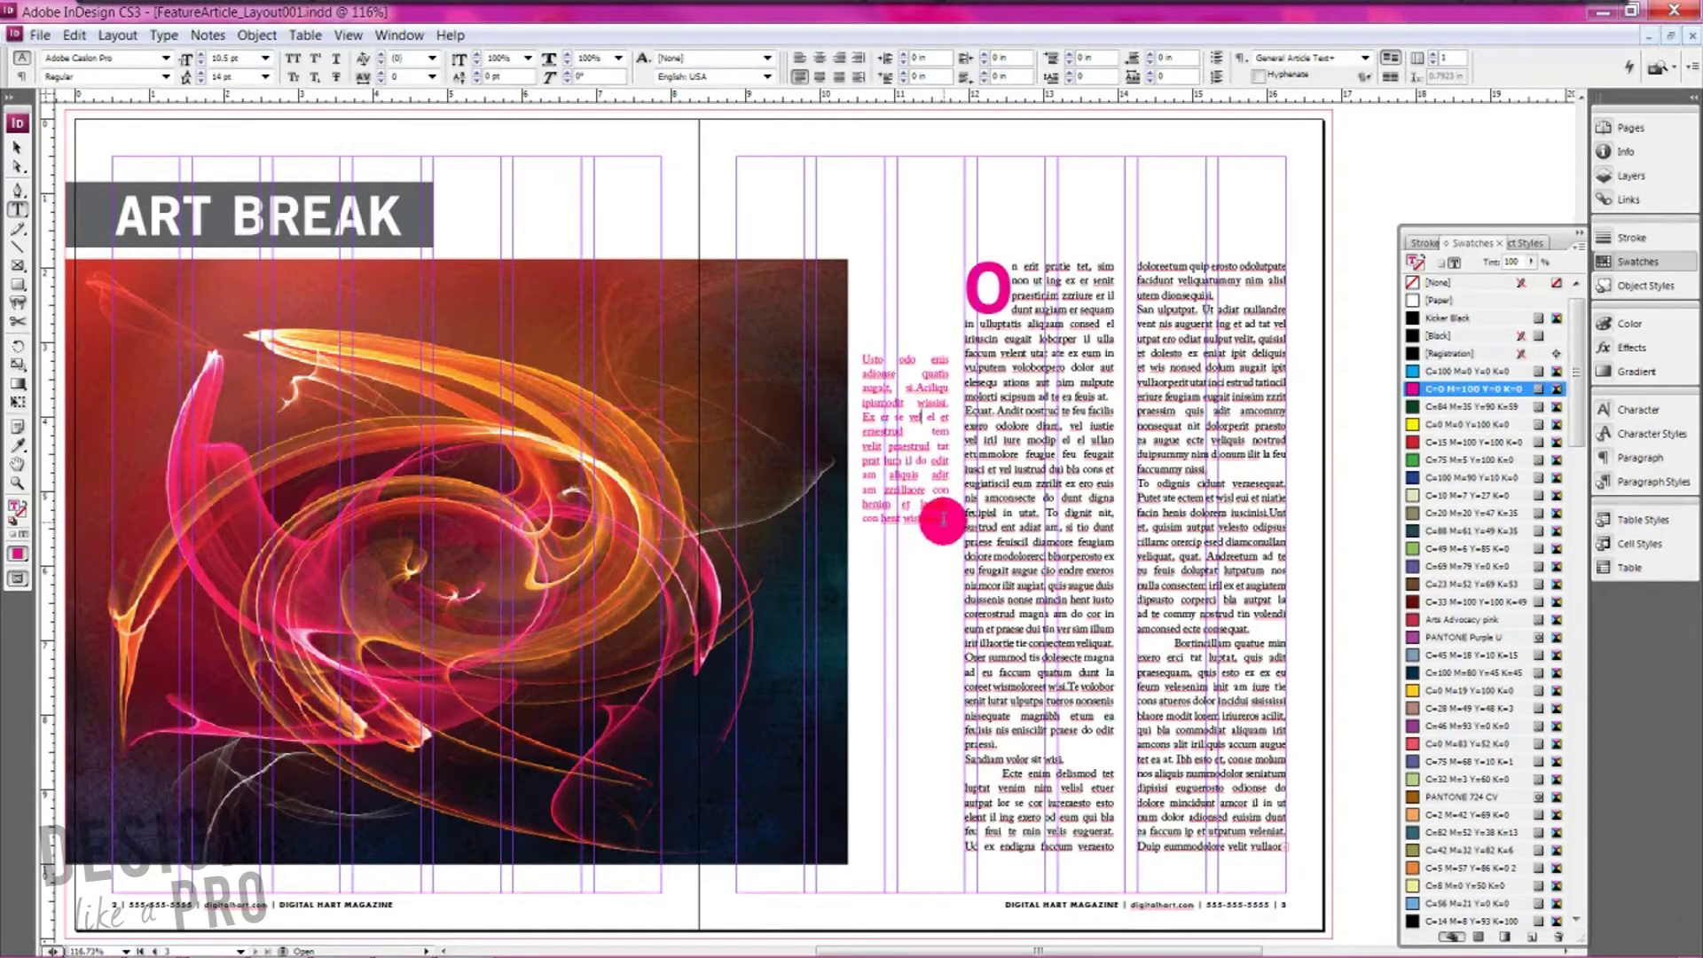
# Step: Enlarge the pull-quote font size two steps and set its leading to Auto
pyautogui.moveTo(937, 521); pyautogui.dragTo(867, 361)
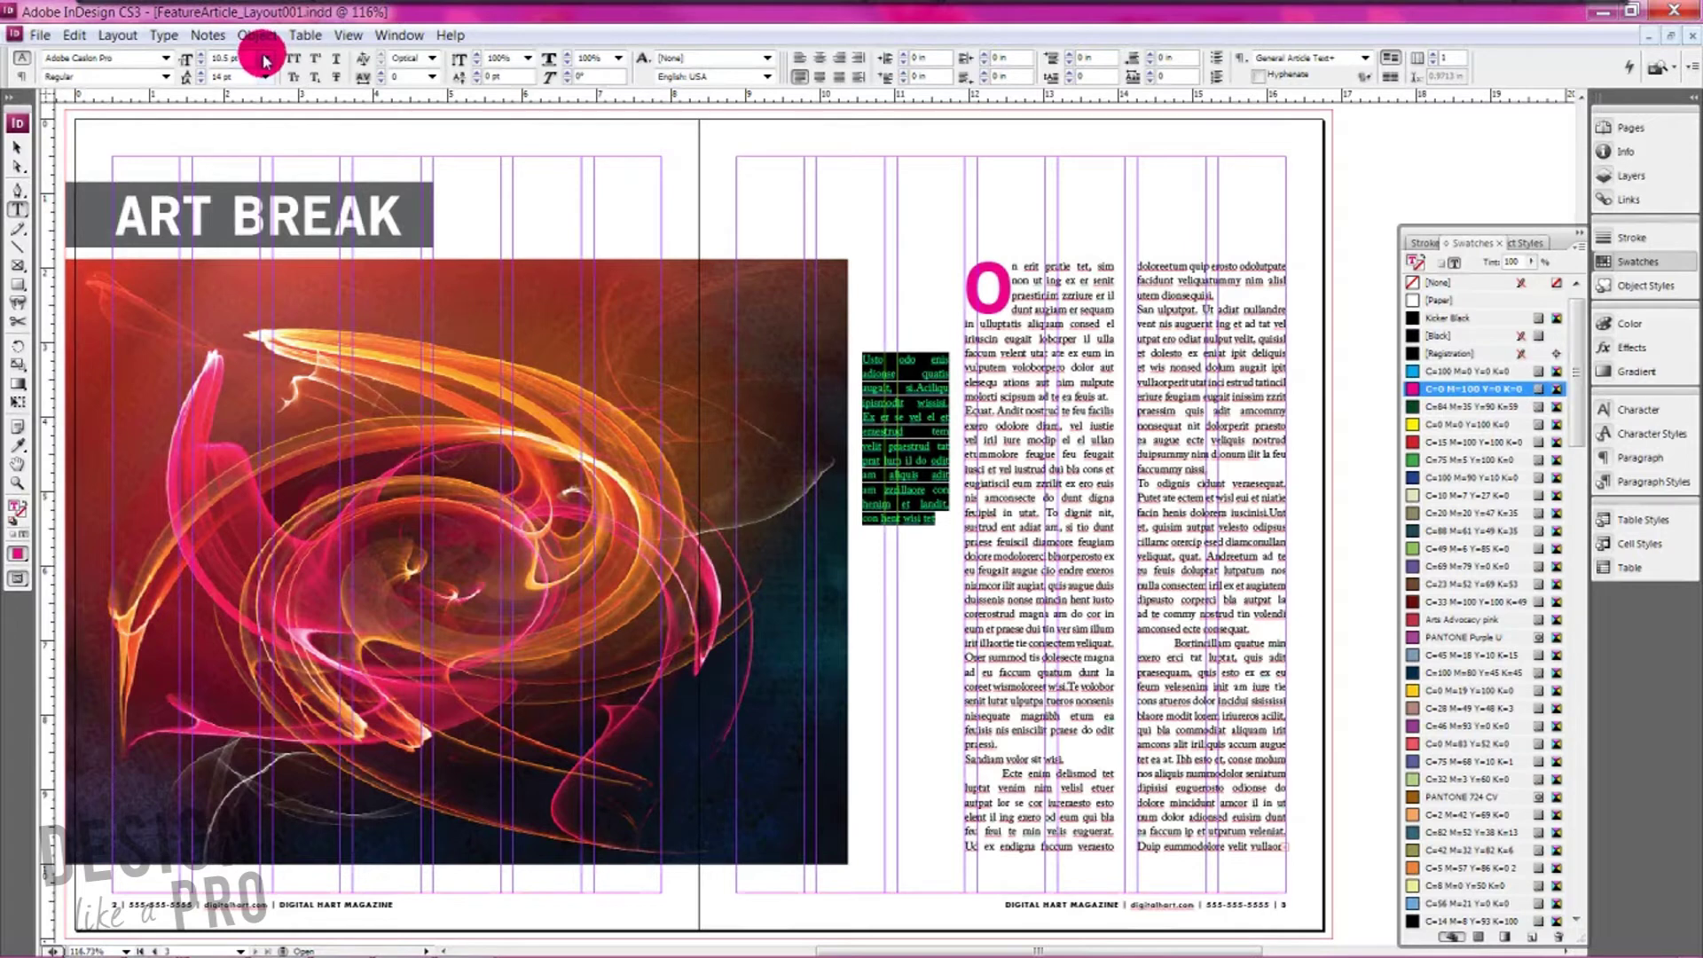
pyautogui.click(199, 61)
pyautogui.press('Up')
pyautogui.press('Up')
pyautogui.press('Up')
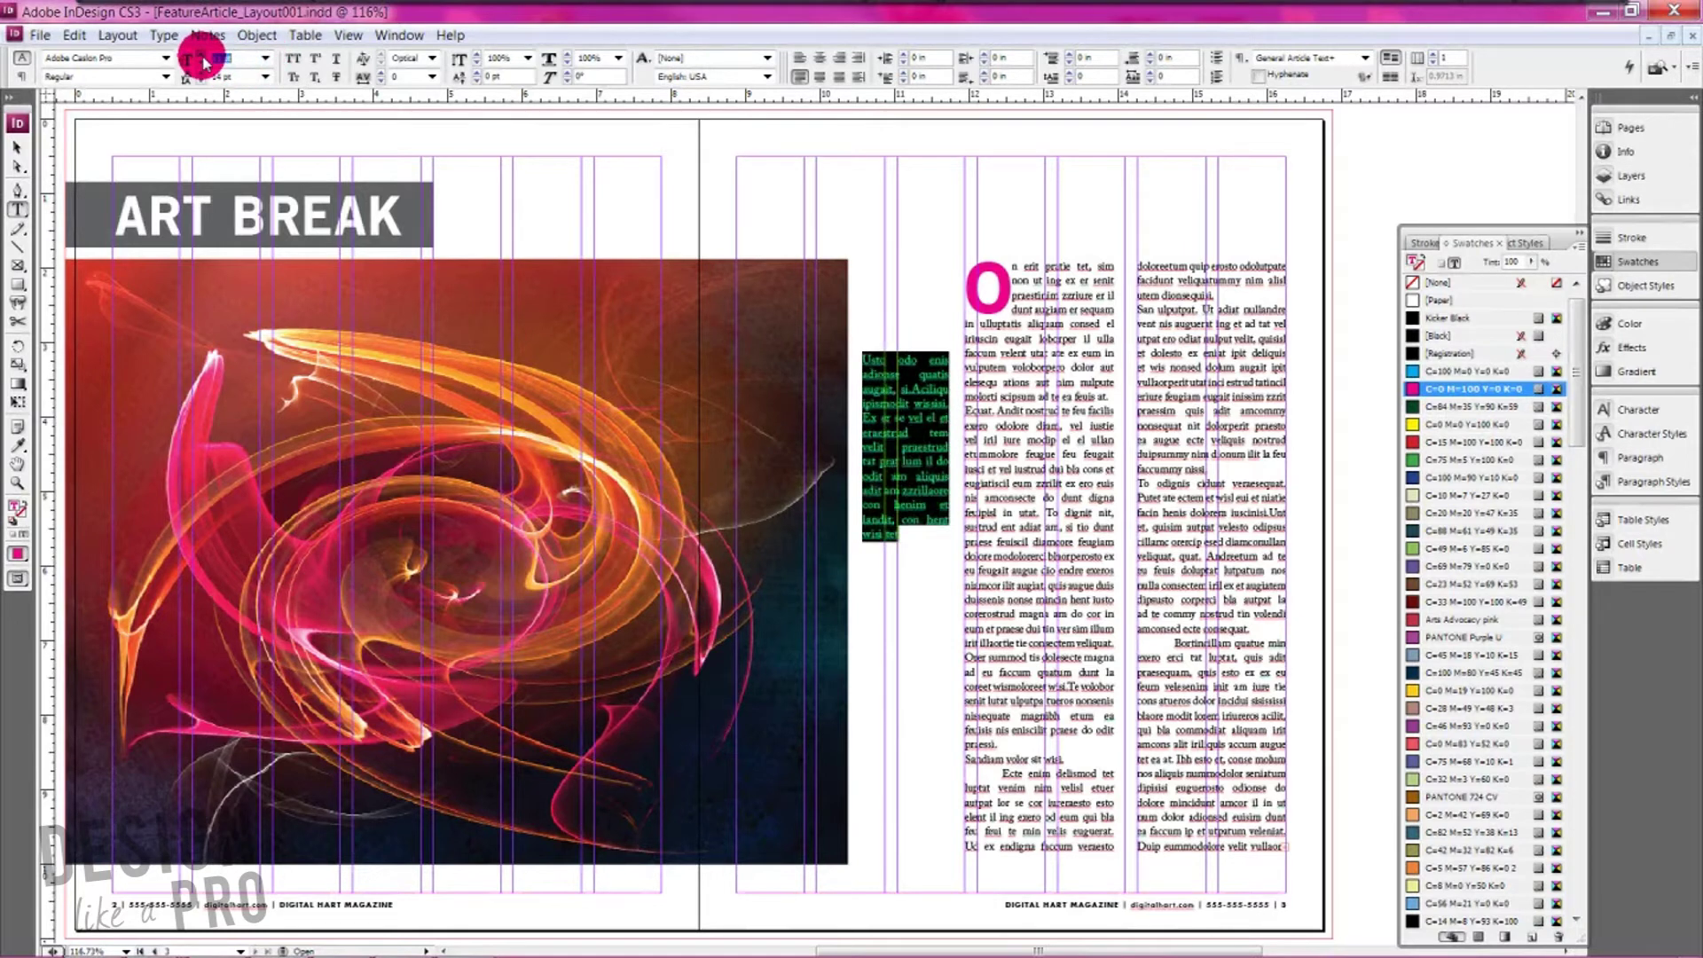
pyautogui.press('Up')
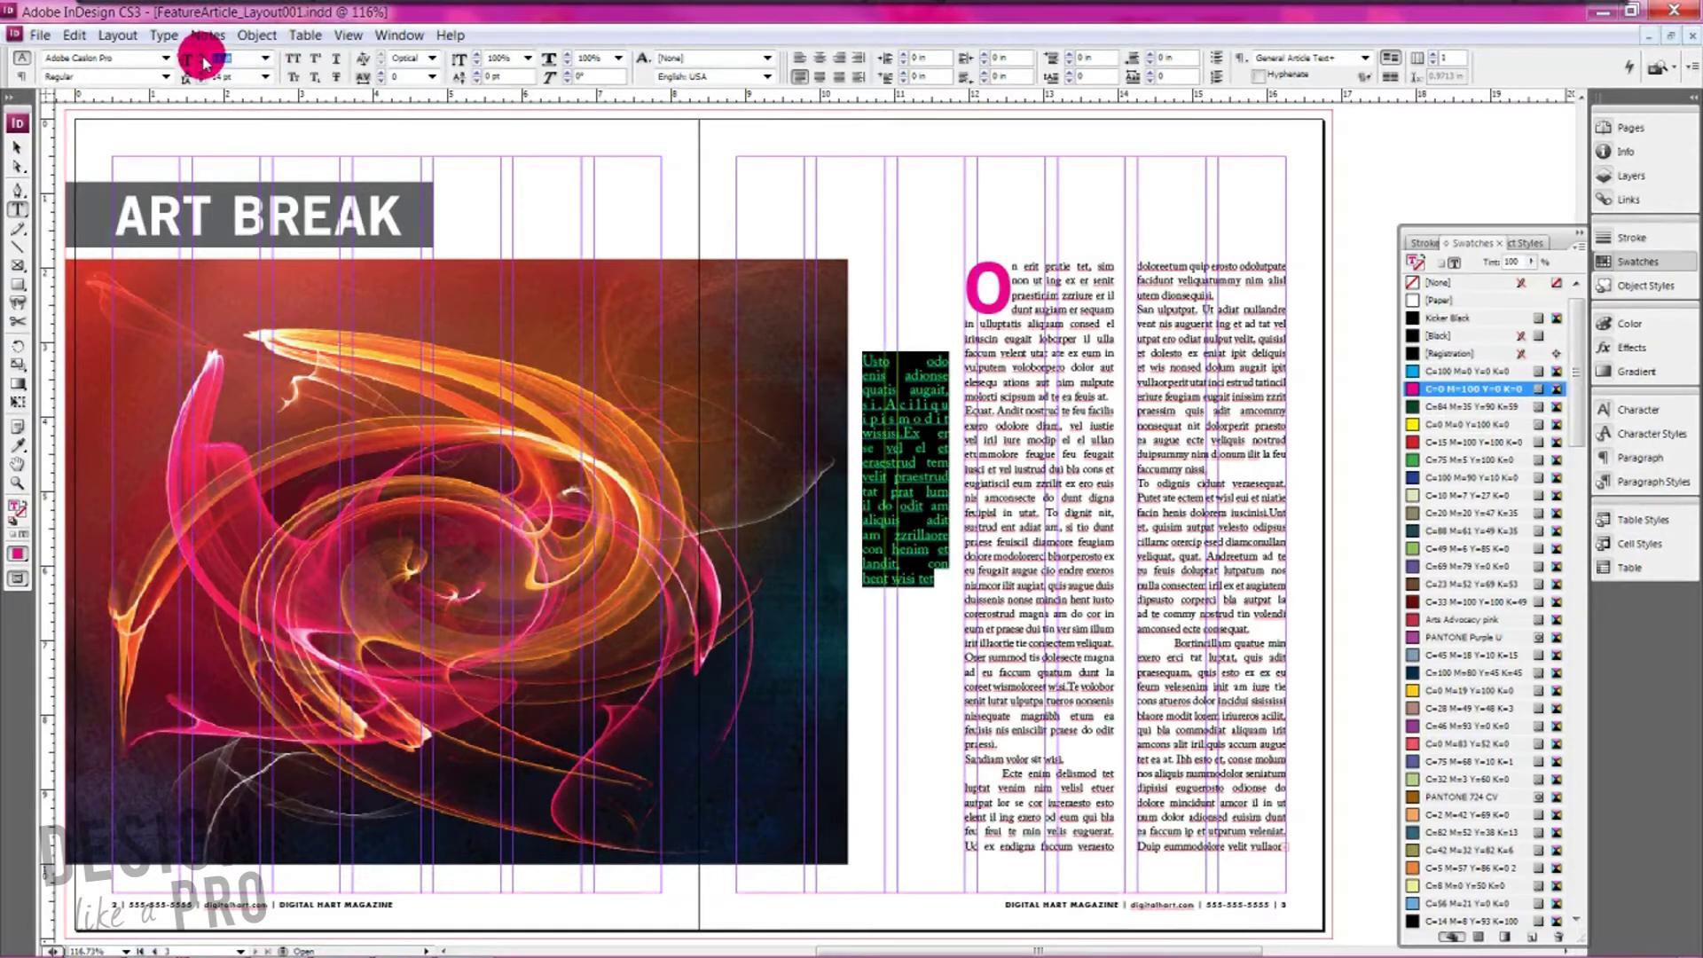
pyautogui.click(266, 77)
pyautogui.click(250, 93)
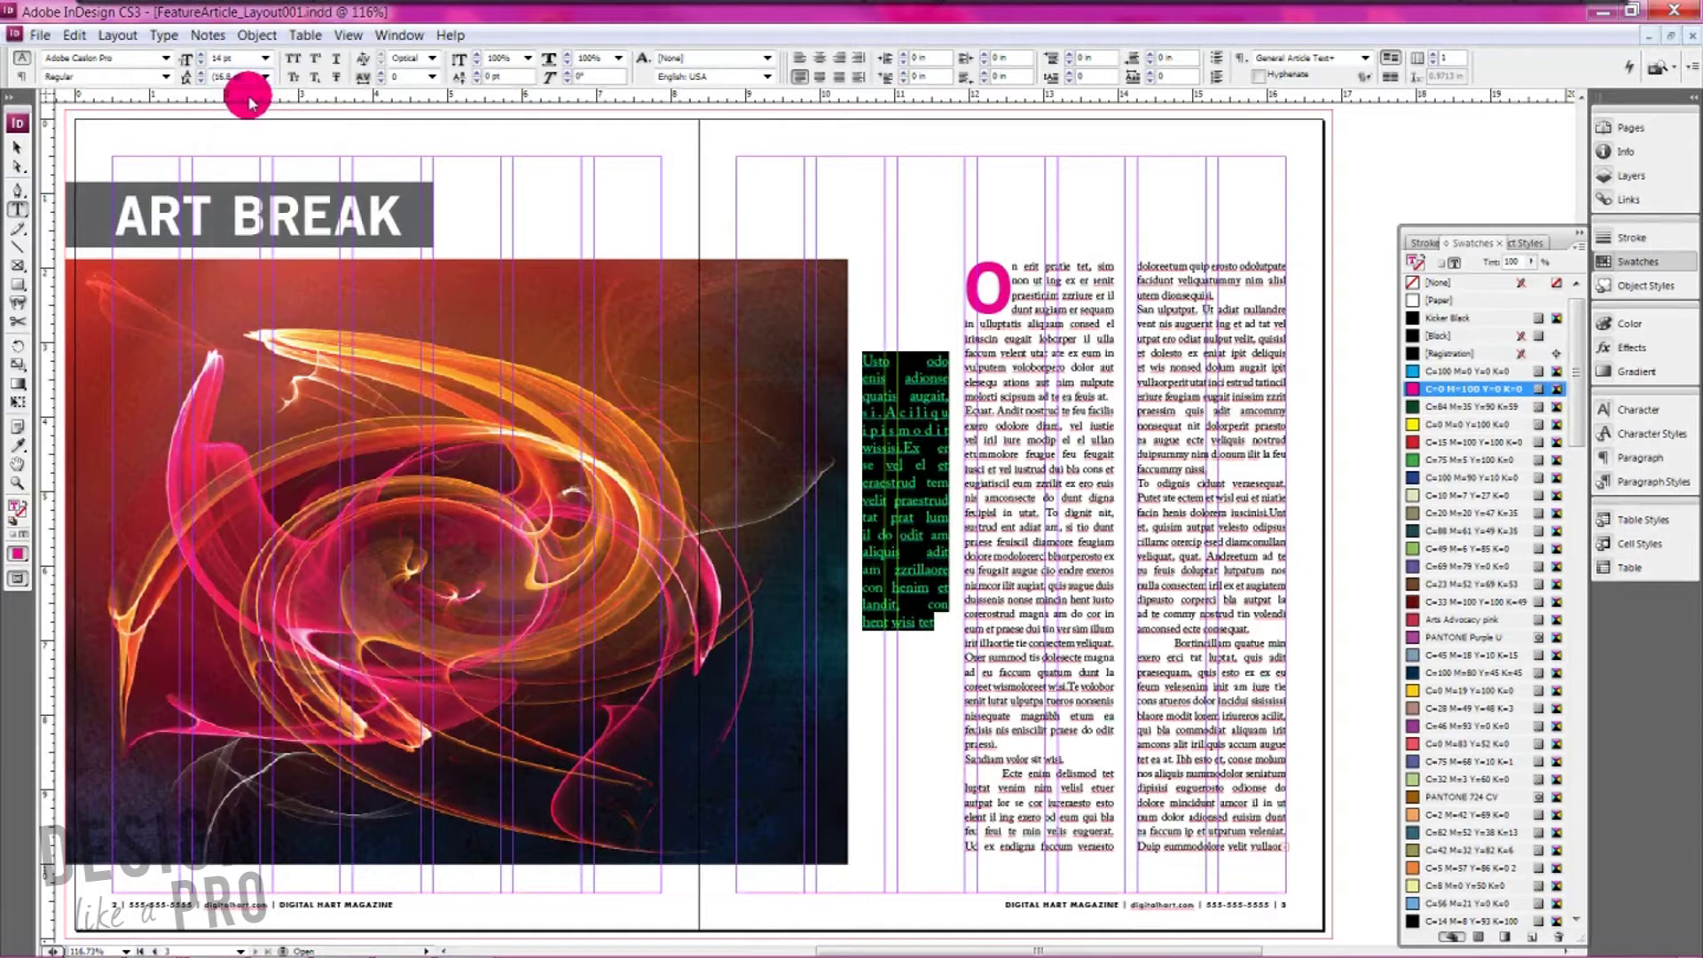
# Step: Set the whole pull-quote in Adobe Caslon Pro Bold Italic, then return to the Selection tool
pyautogui.click(901, 449)
pyautogui.moveTo(936, 636); pyautogui.dragTo(663, 288)
pyautogui.click(168, 78)
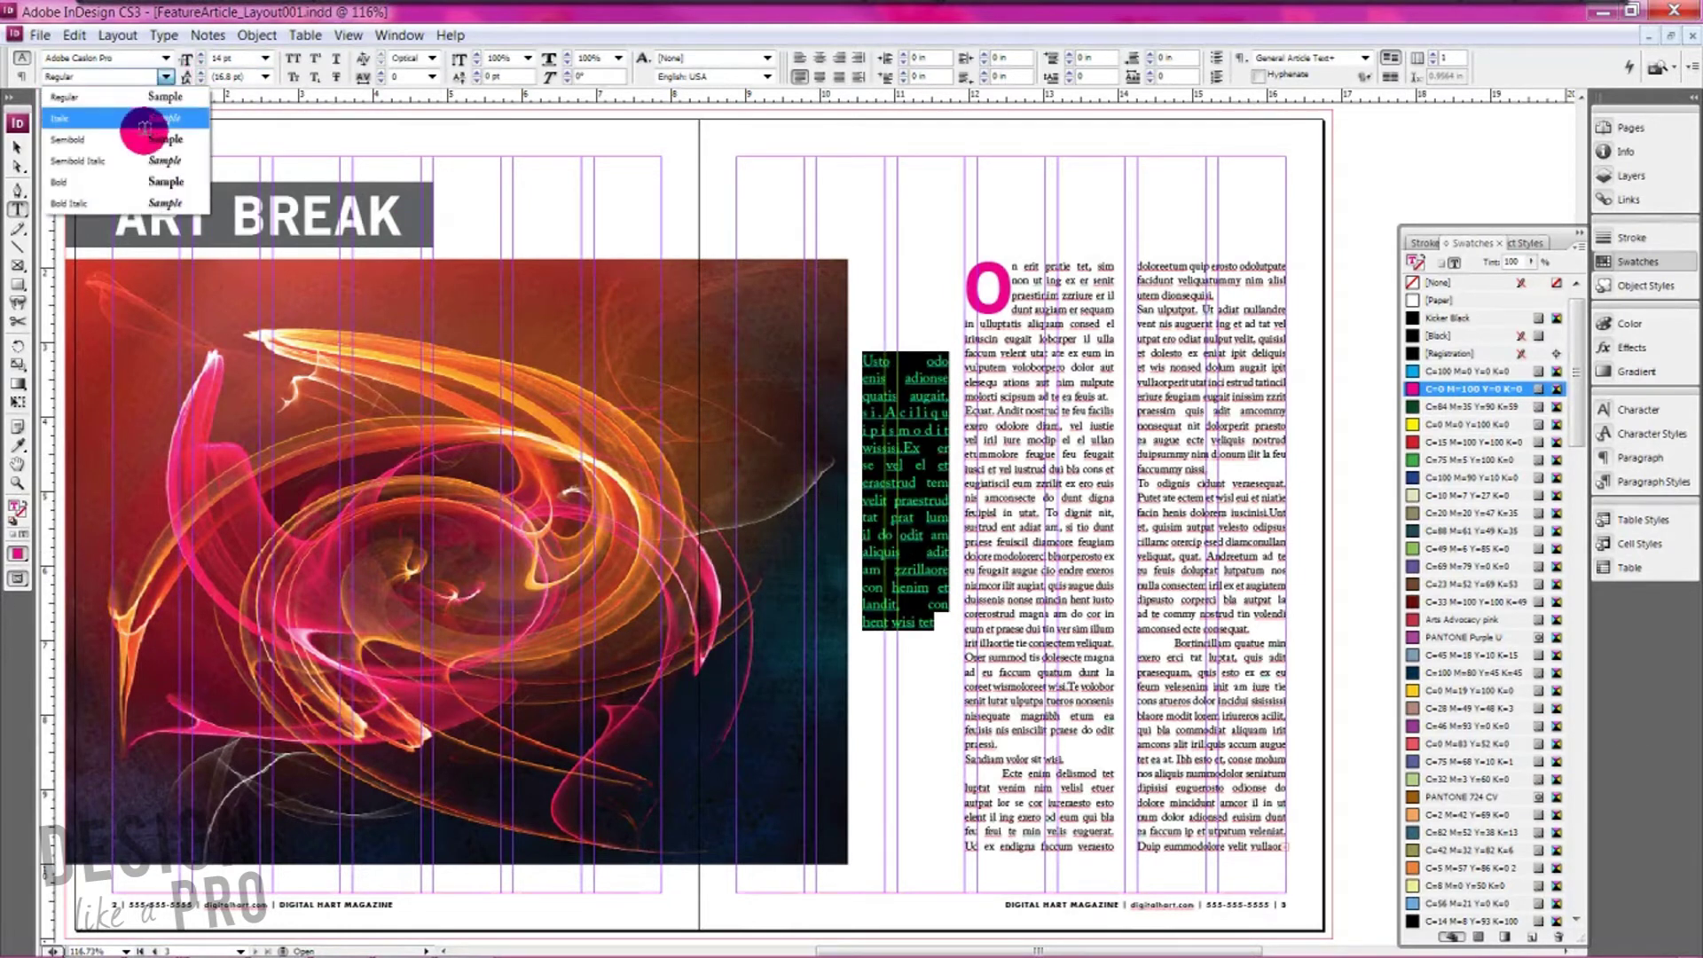
pyautogui.click(113, 202)
pyautogui.click(907, 447)
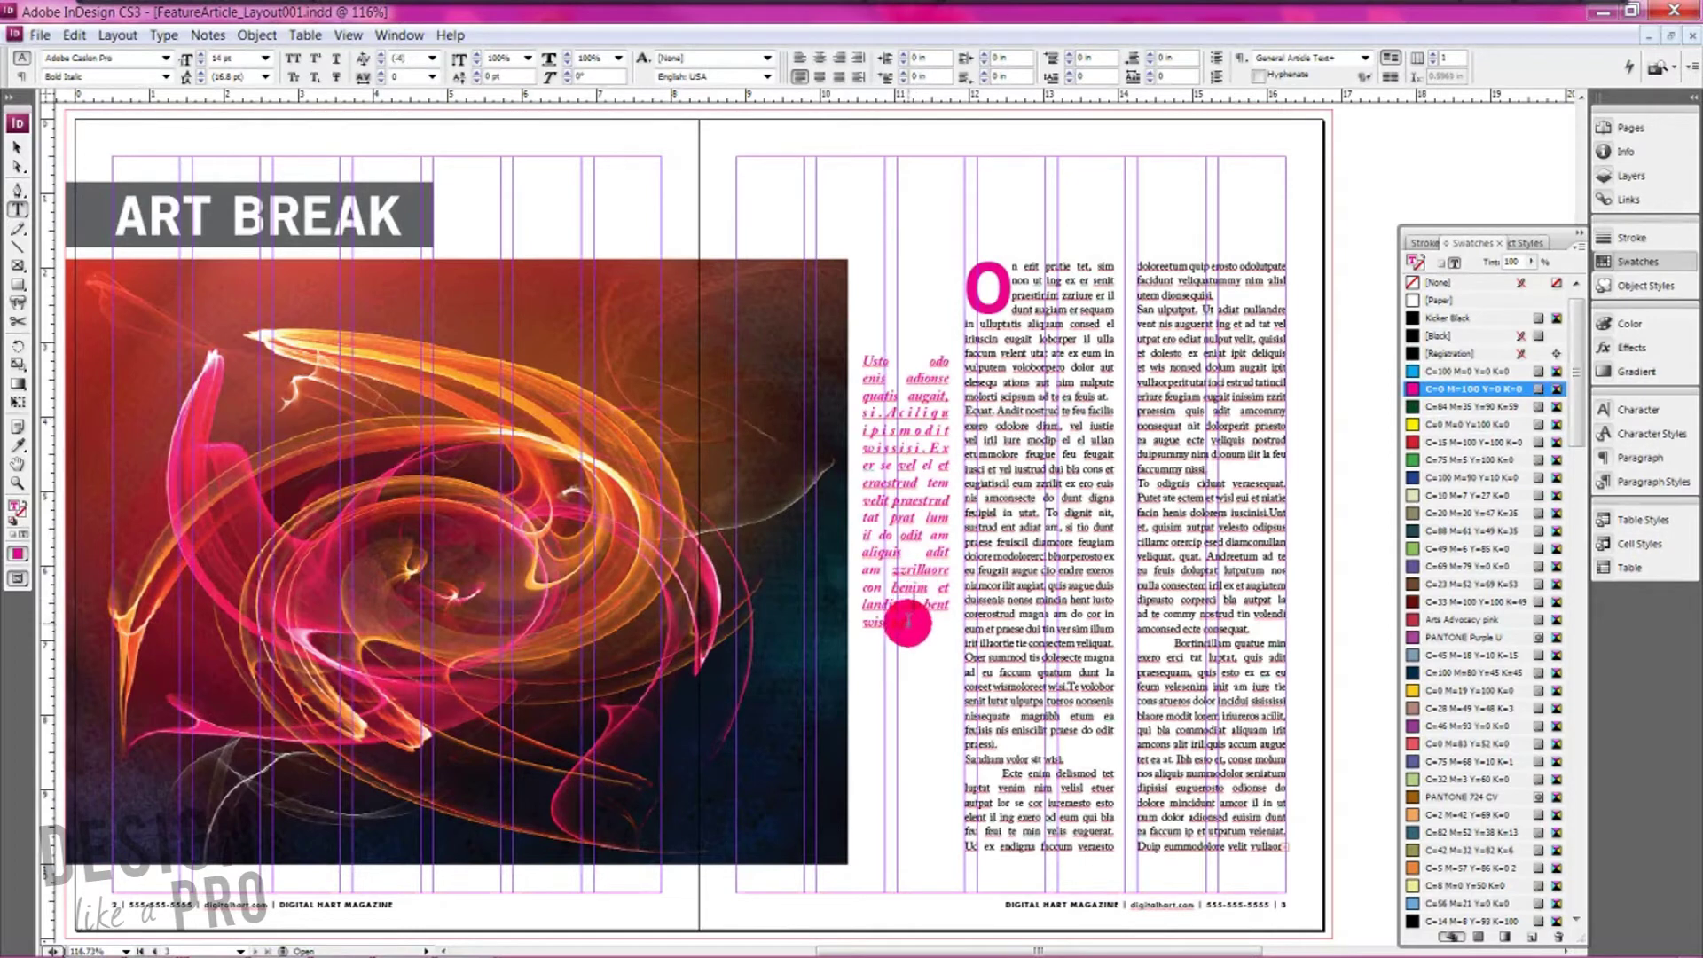
pyautogui.click(17, 147)
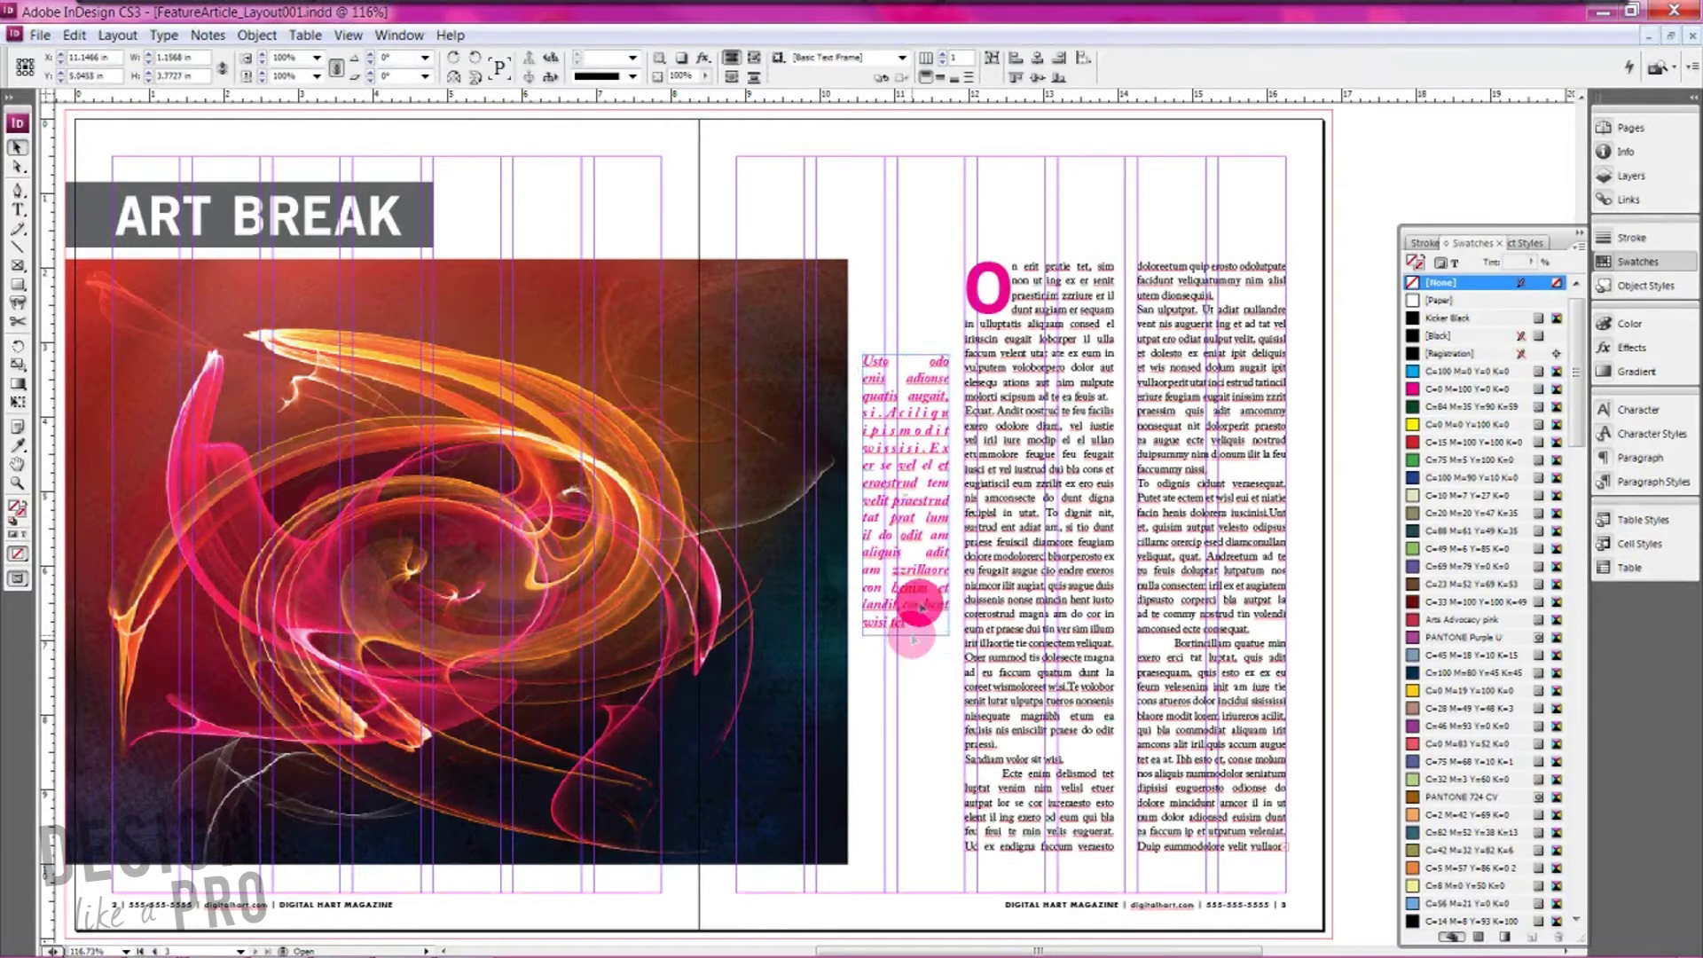
# Step: Move the pull-quote frame lower, delete its last lines to end at "tat prat lum,", and shrink the frame to fit
pyautogui.moveTo(920, 608); pyautogui.dragTo(929, 698)
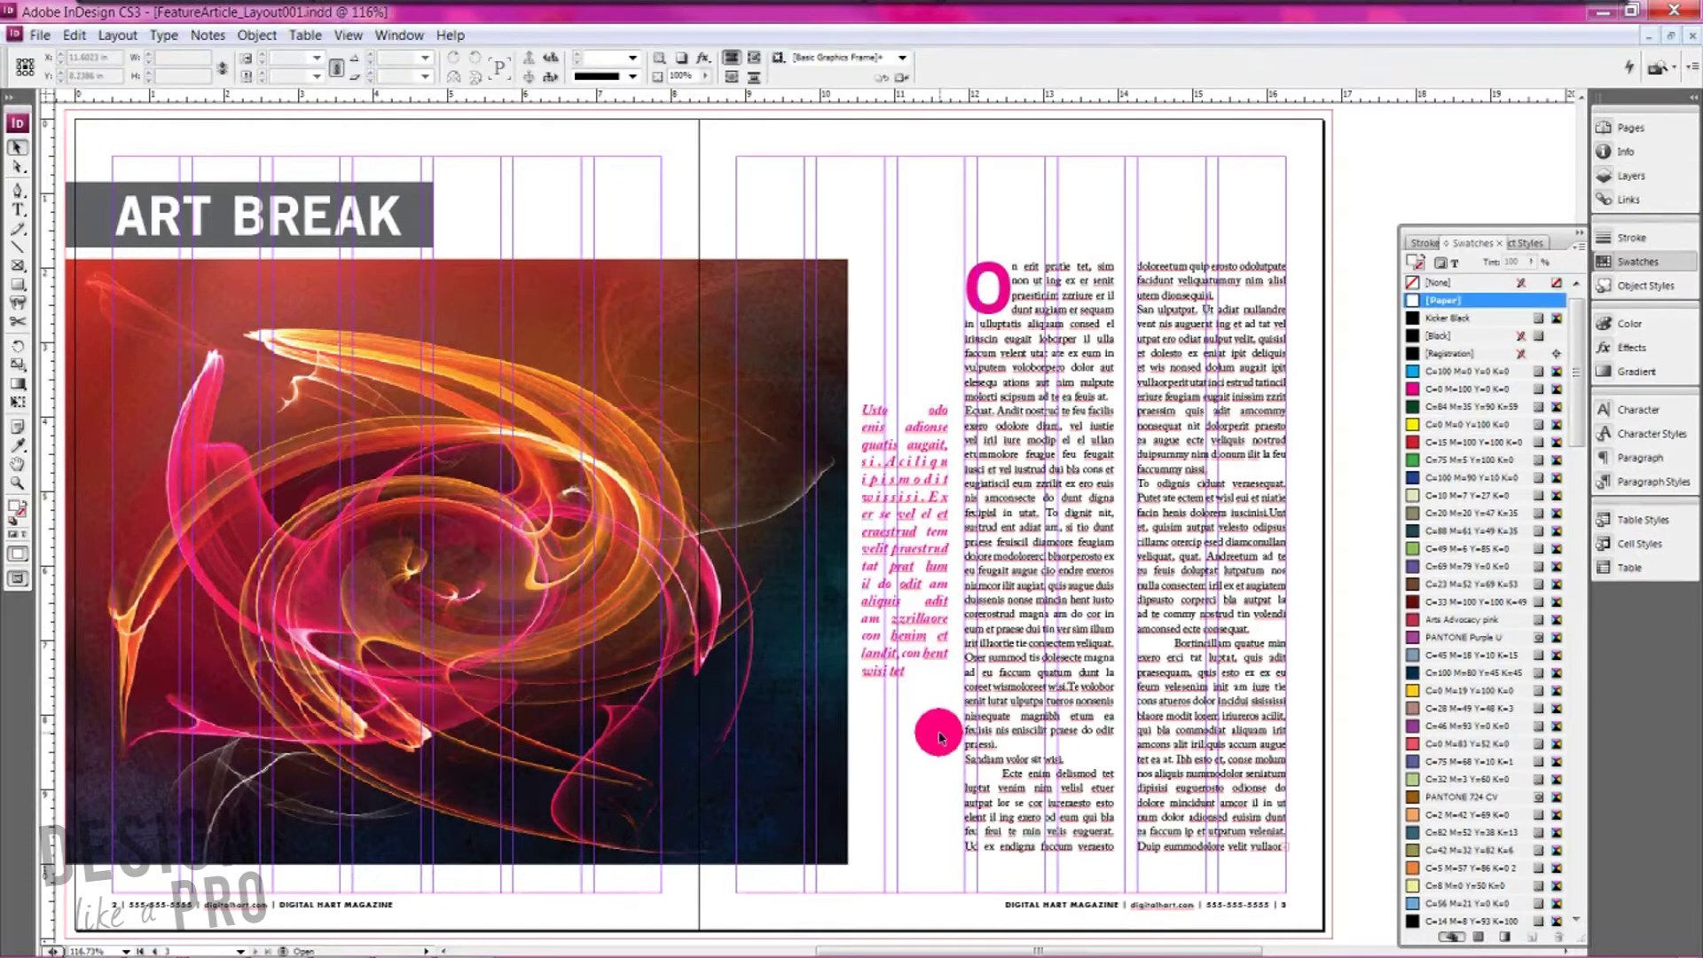
pyautogui.doubleClick(881, 648)
pyautogui.moveTo(881, 648); pyautogui.dragTo(853, 585)
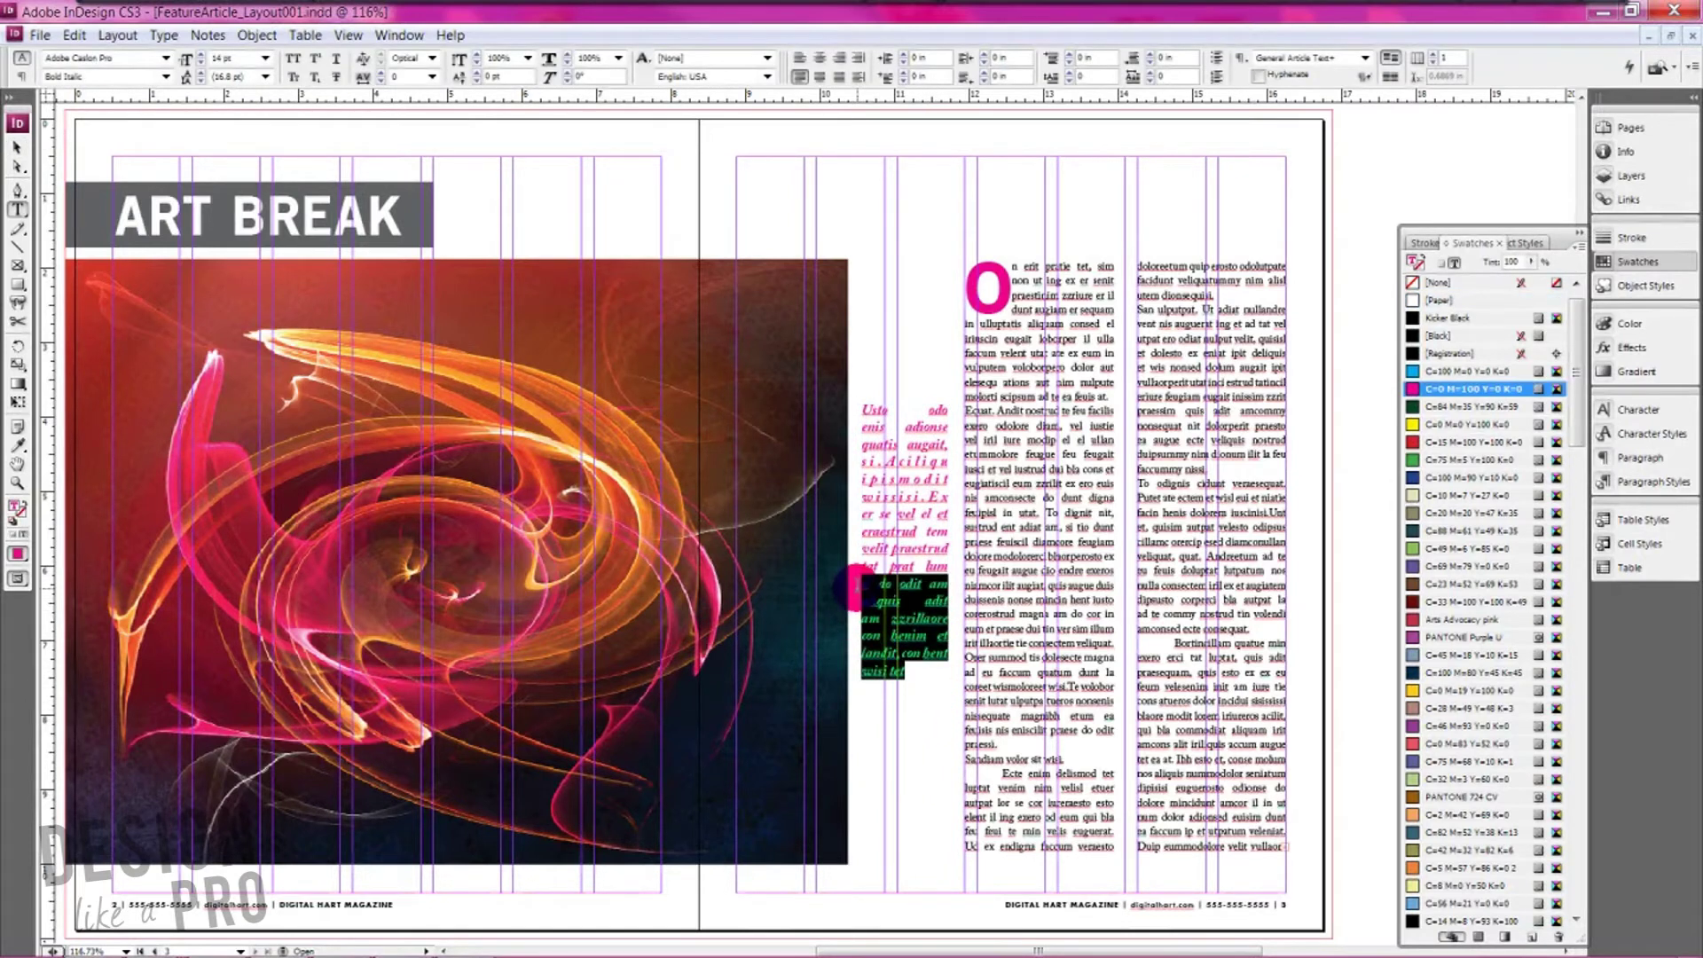
pyautogui.press('BackSpace')
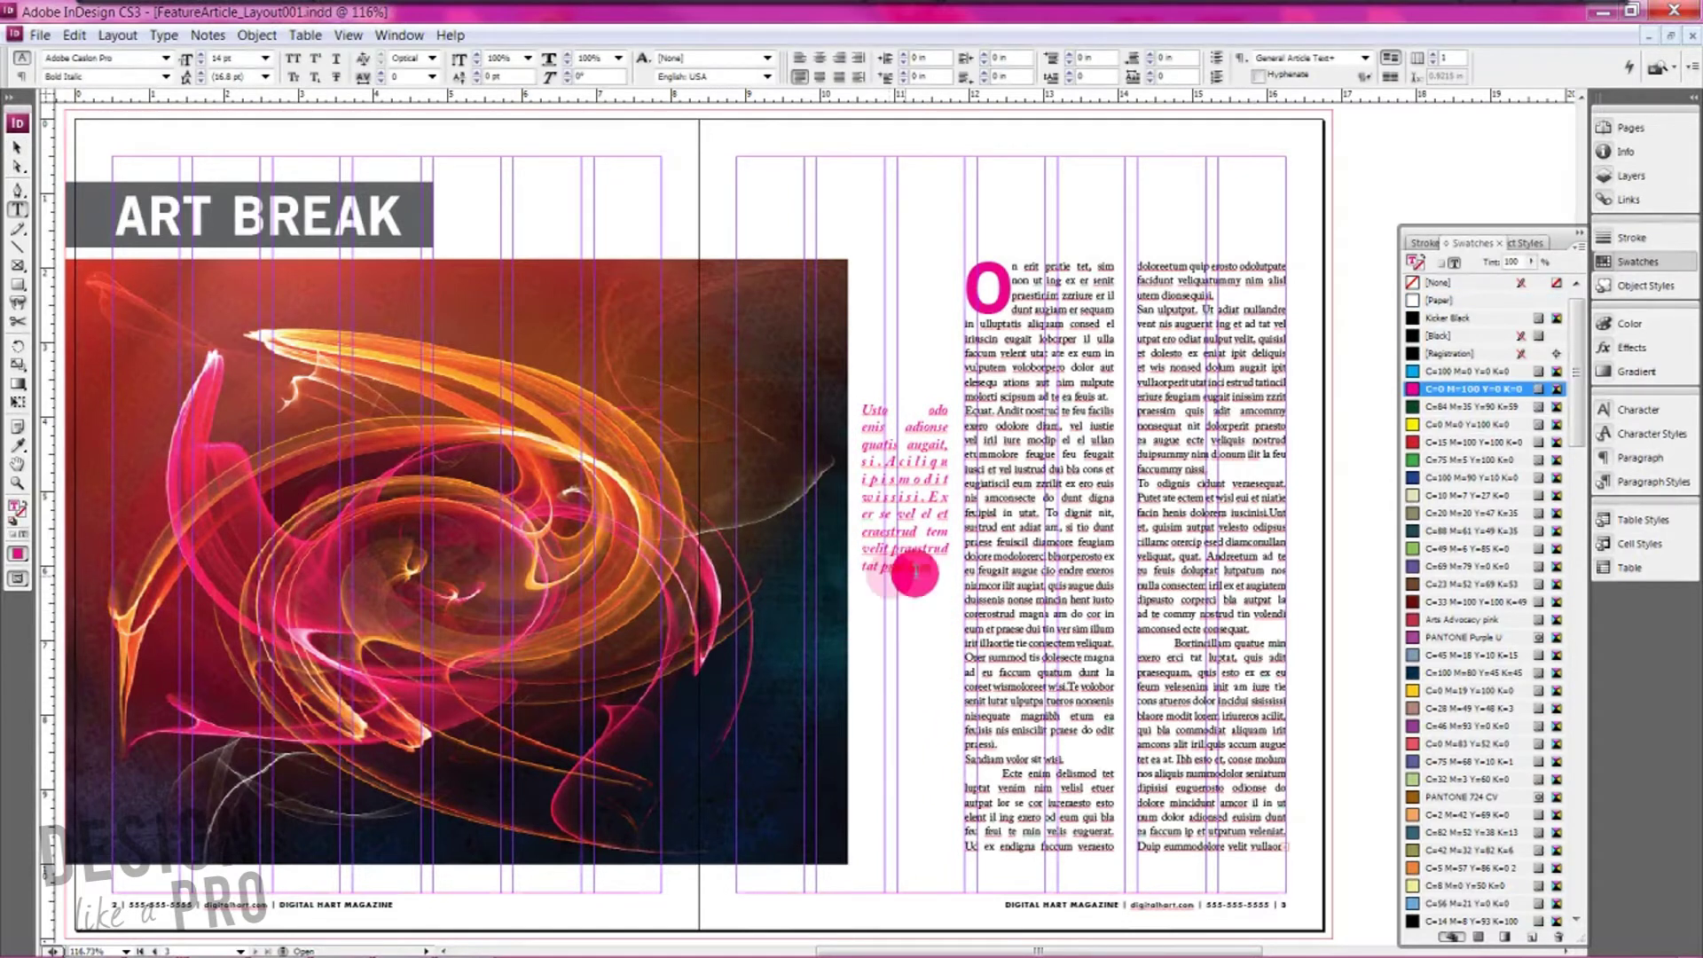
pyautogui.click(20, 149)
pyautogui.click(893, 627)
pyautogui.moveTo(906, 685); pyautogui.dragTo(928, 597)
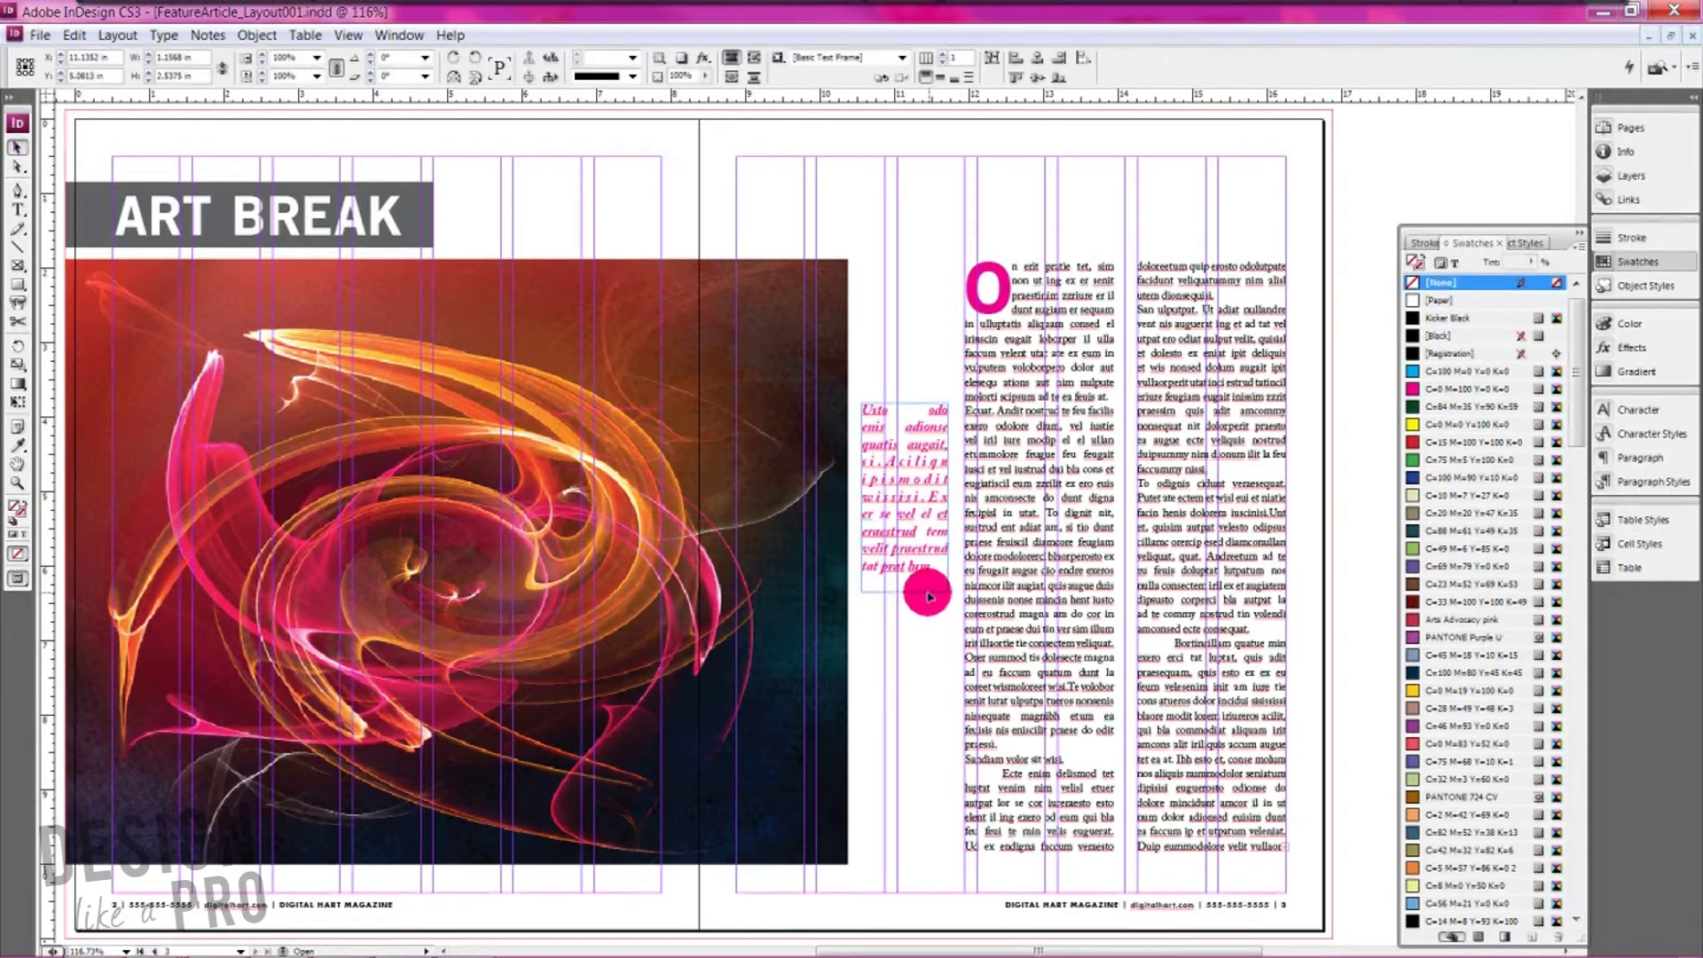
pyautogui.moveTo(887, 501); pyautogui.dragTo(881, 543)
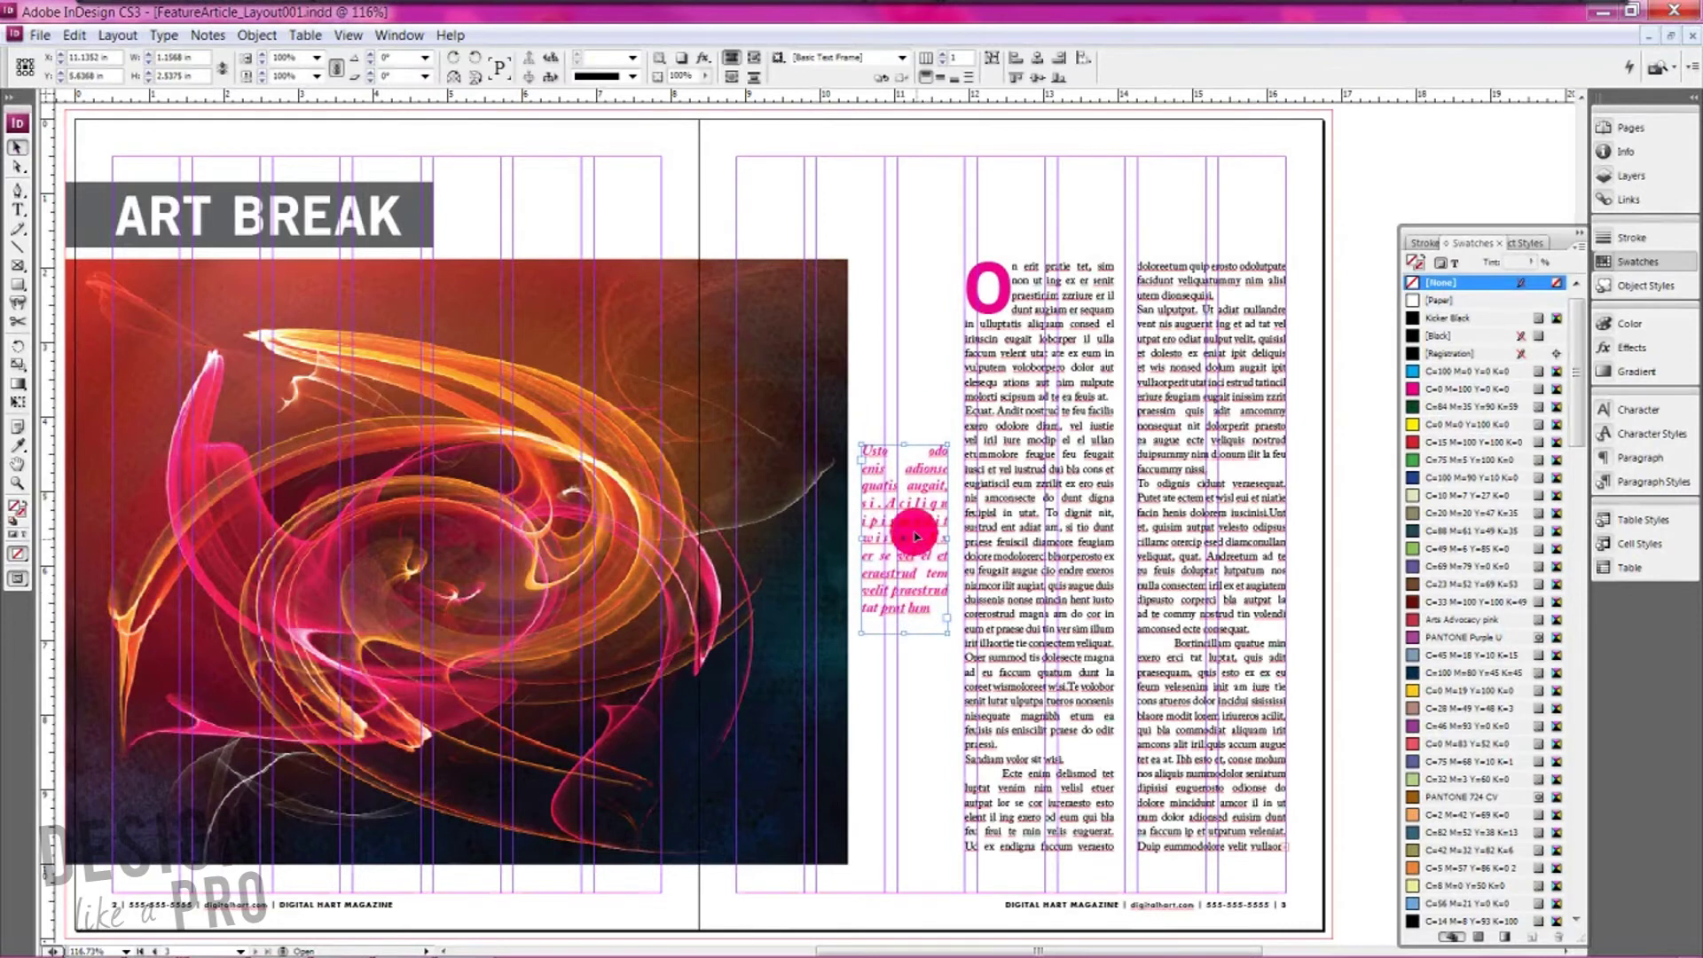
# Step: Enclose the pull-quote text in quotation marks and deselect everything
pyautogui.doubleClick(898, 501)
pyautogui.click(868, 450)
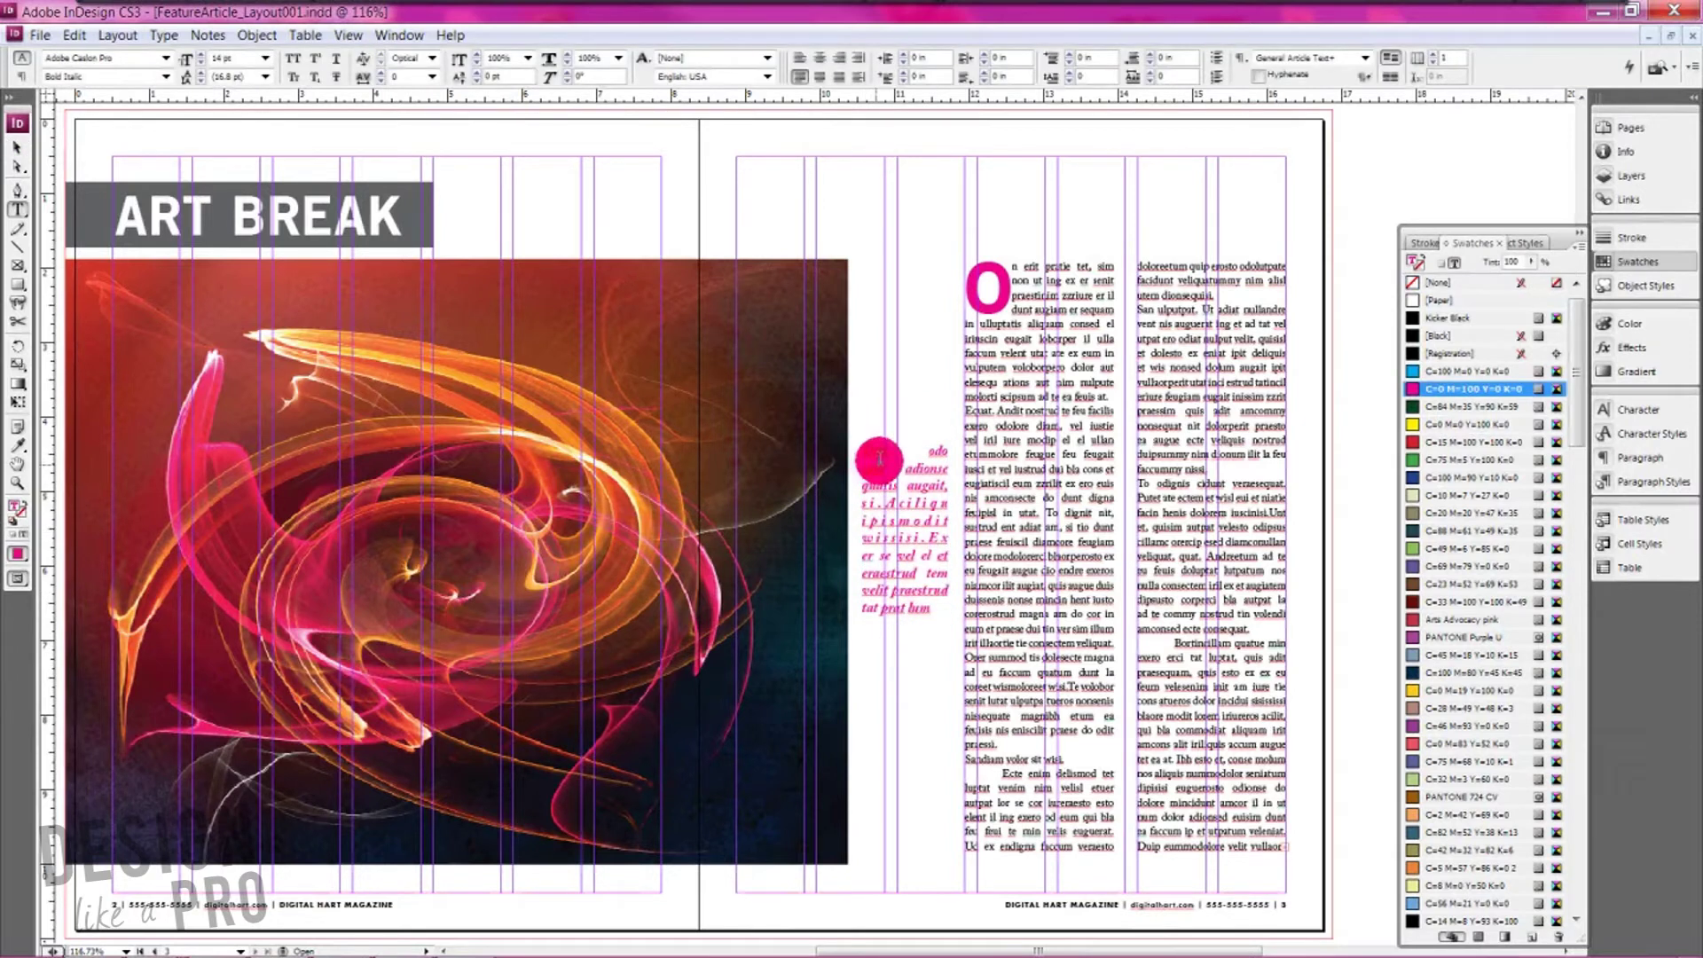
pyautogui.moveTo(879, 458); pyautogui.dragTo(946, 625)
pyautogui.click(17, 147)
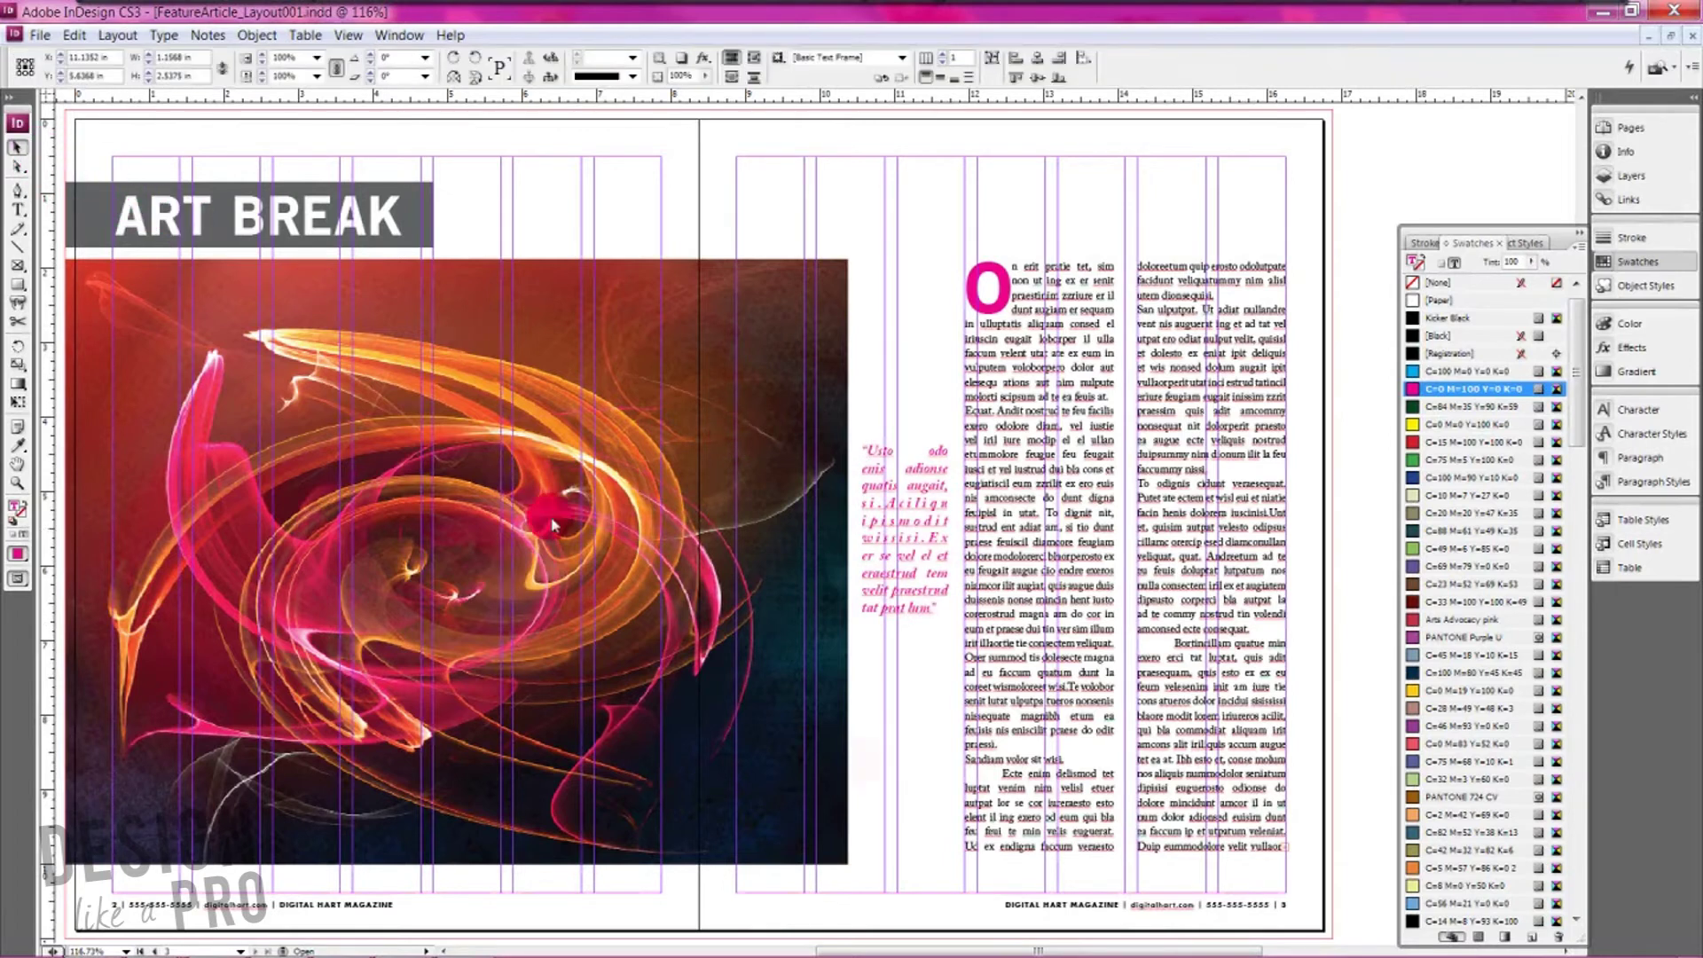
pyautogui.click(931, 769)
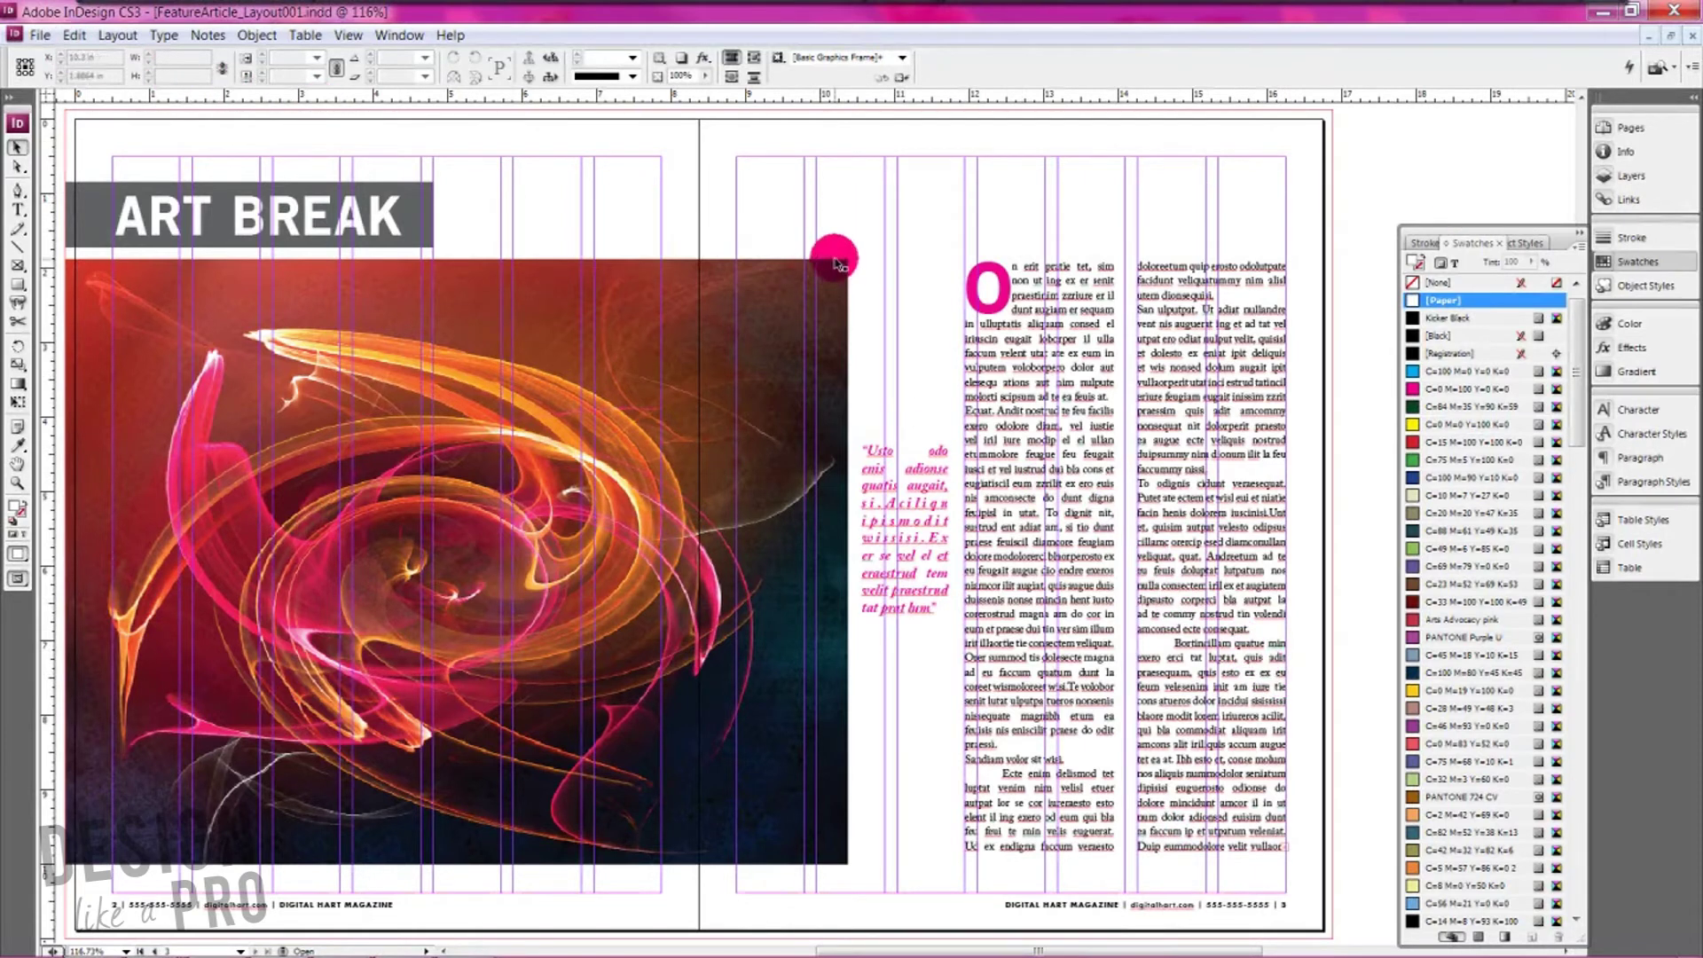
# Step: Place the pink abstract JPG from the Ready to Print folder onto the right page
pyautogui.click(41, 35)
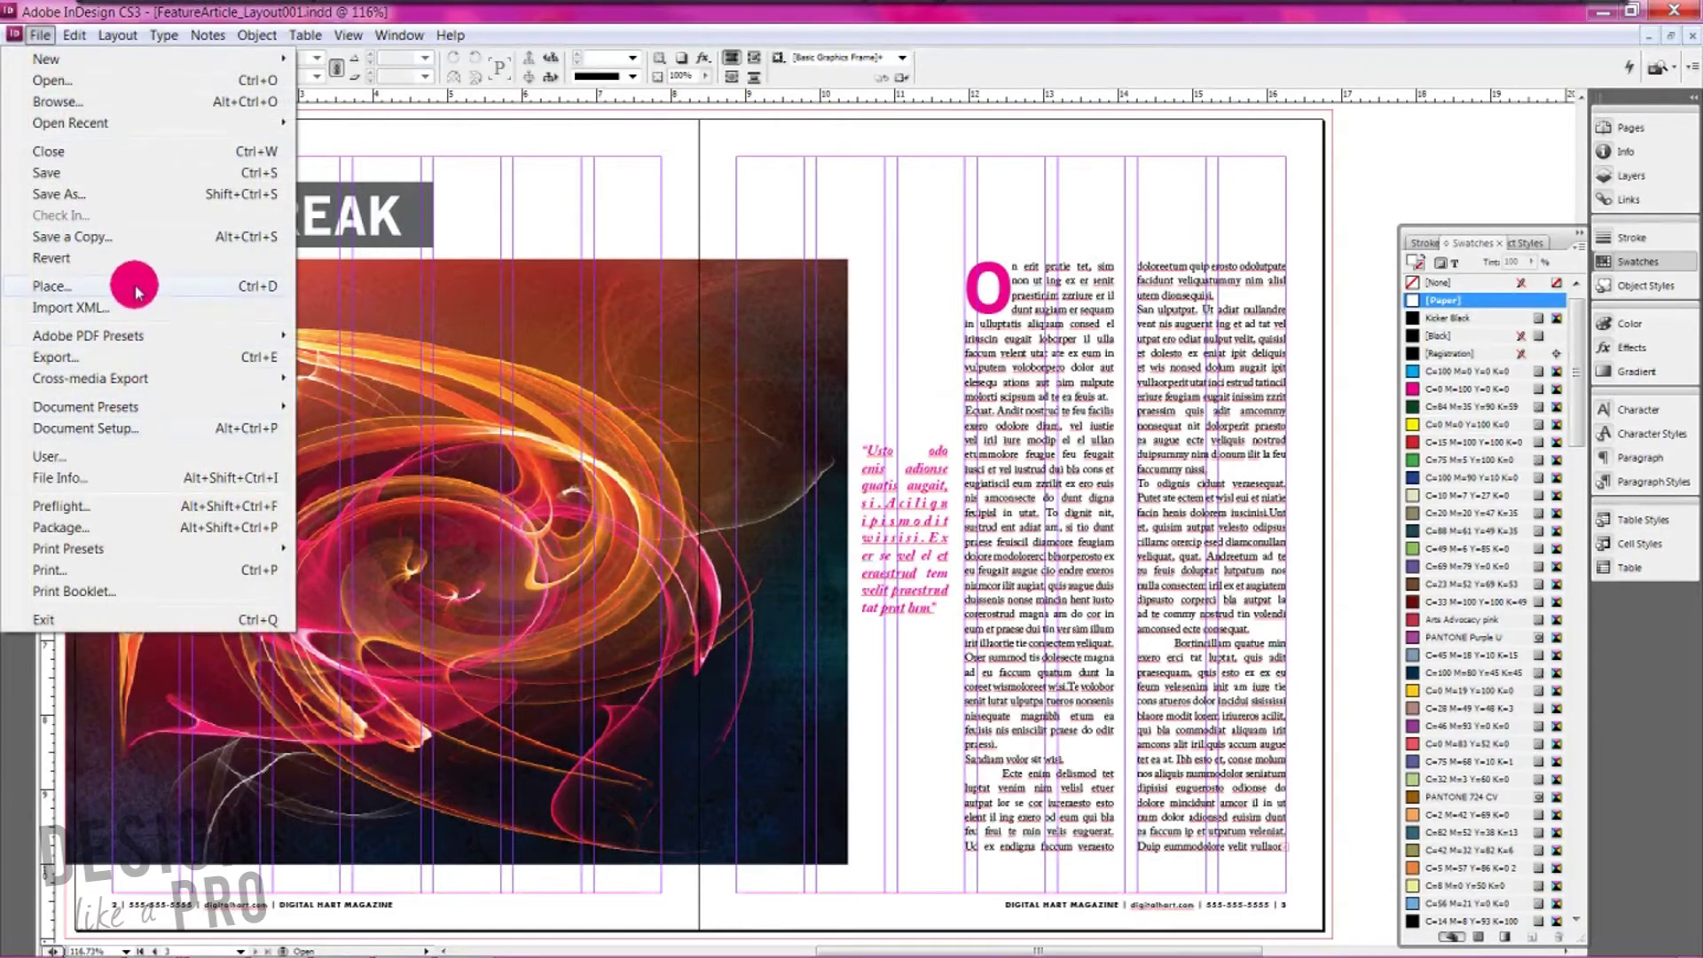
pyautogui.click(52, 286)
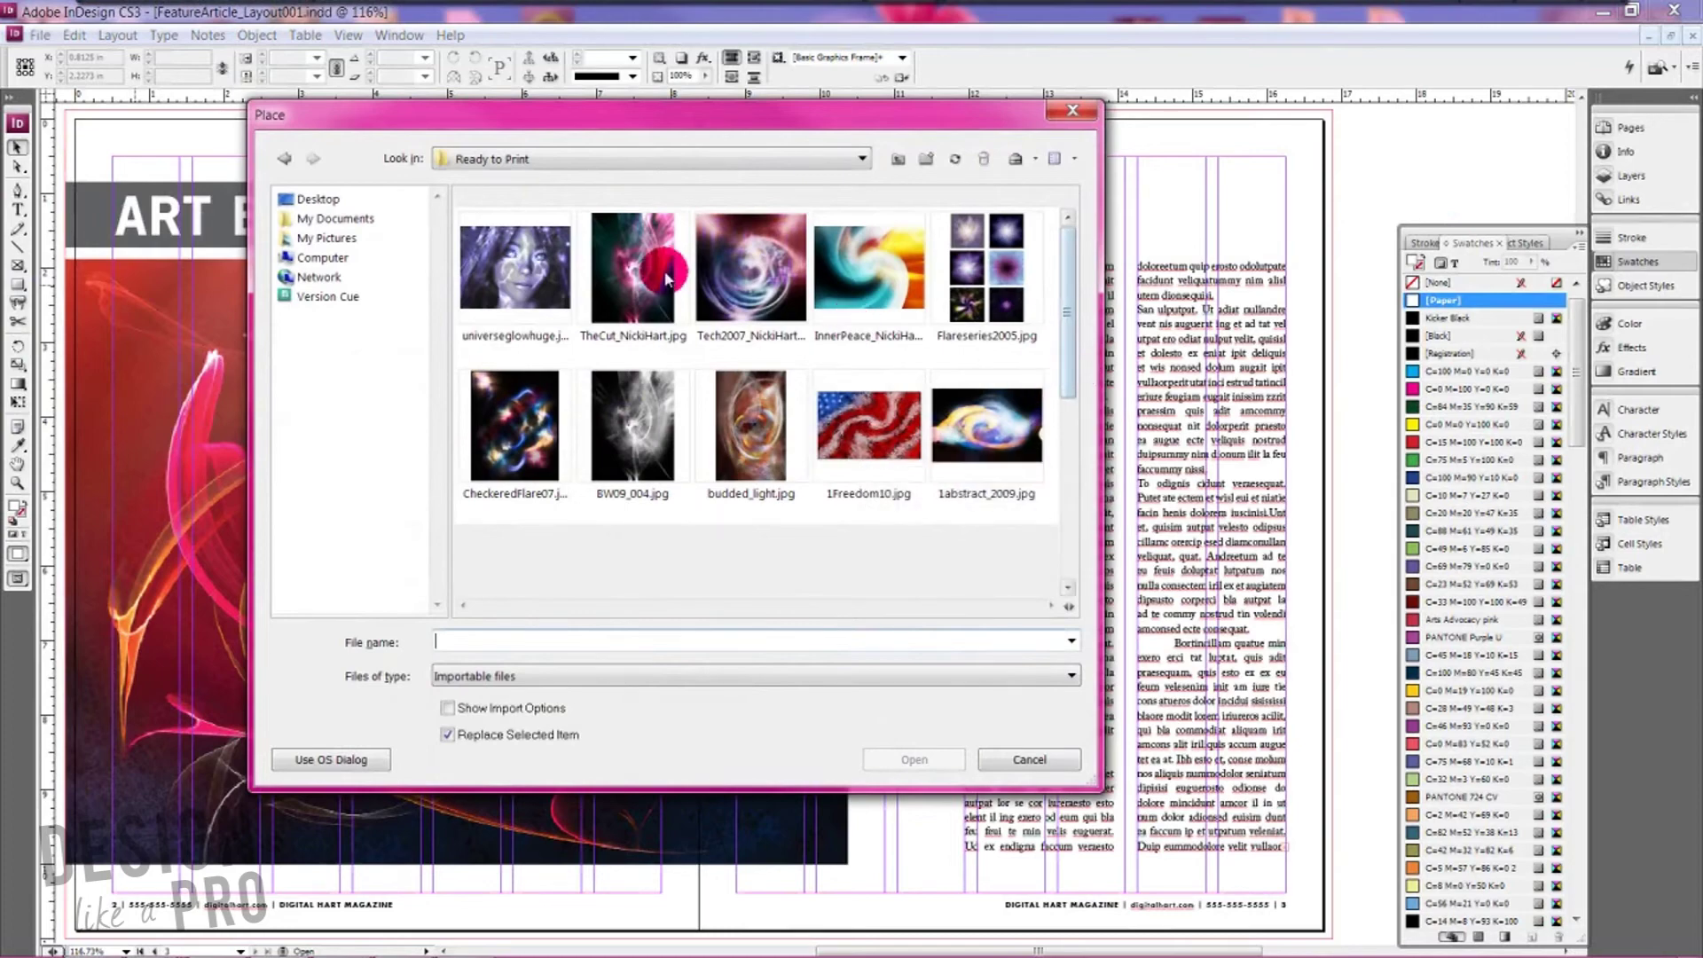
pyautogui.click(667, 278)
pyautogui.click(915, 760)
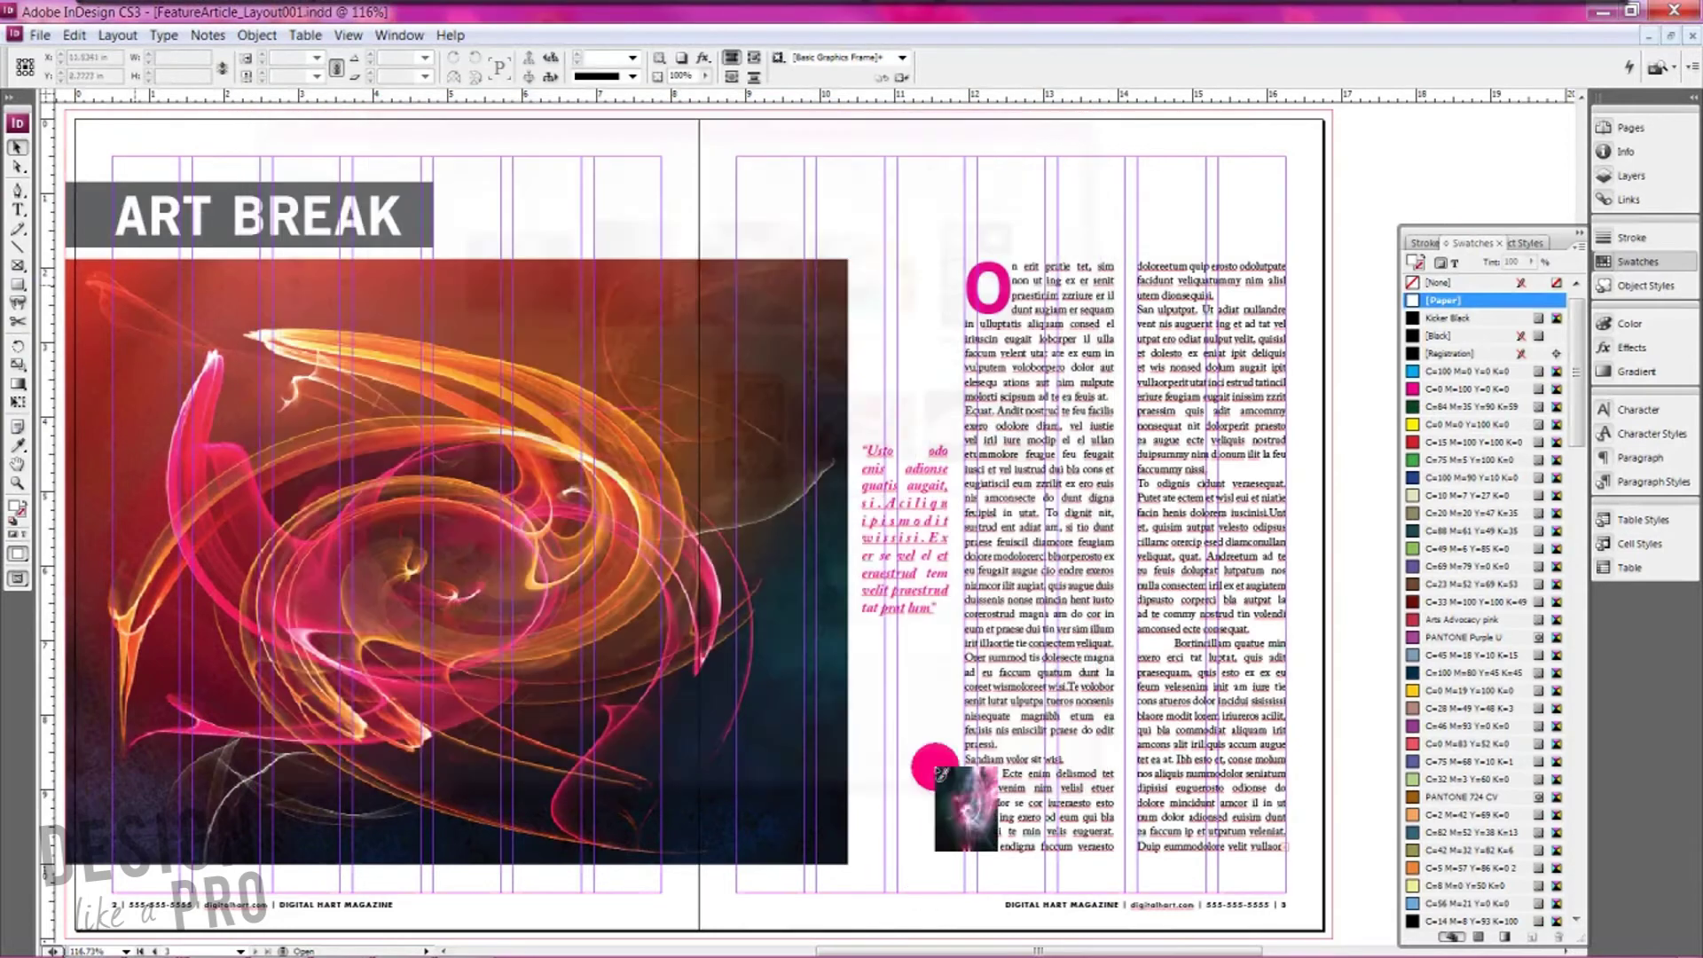
pyautogui.moveTo(939, 770)
pyautogui.mouseDown()
pyautogui.moveTo(699, 124)
pyautogui.moveTo(887, 178)
pyautogui.moveTo(792, 140)
pyautogui.mouseUp()
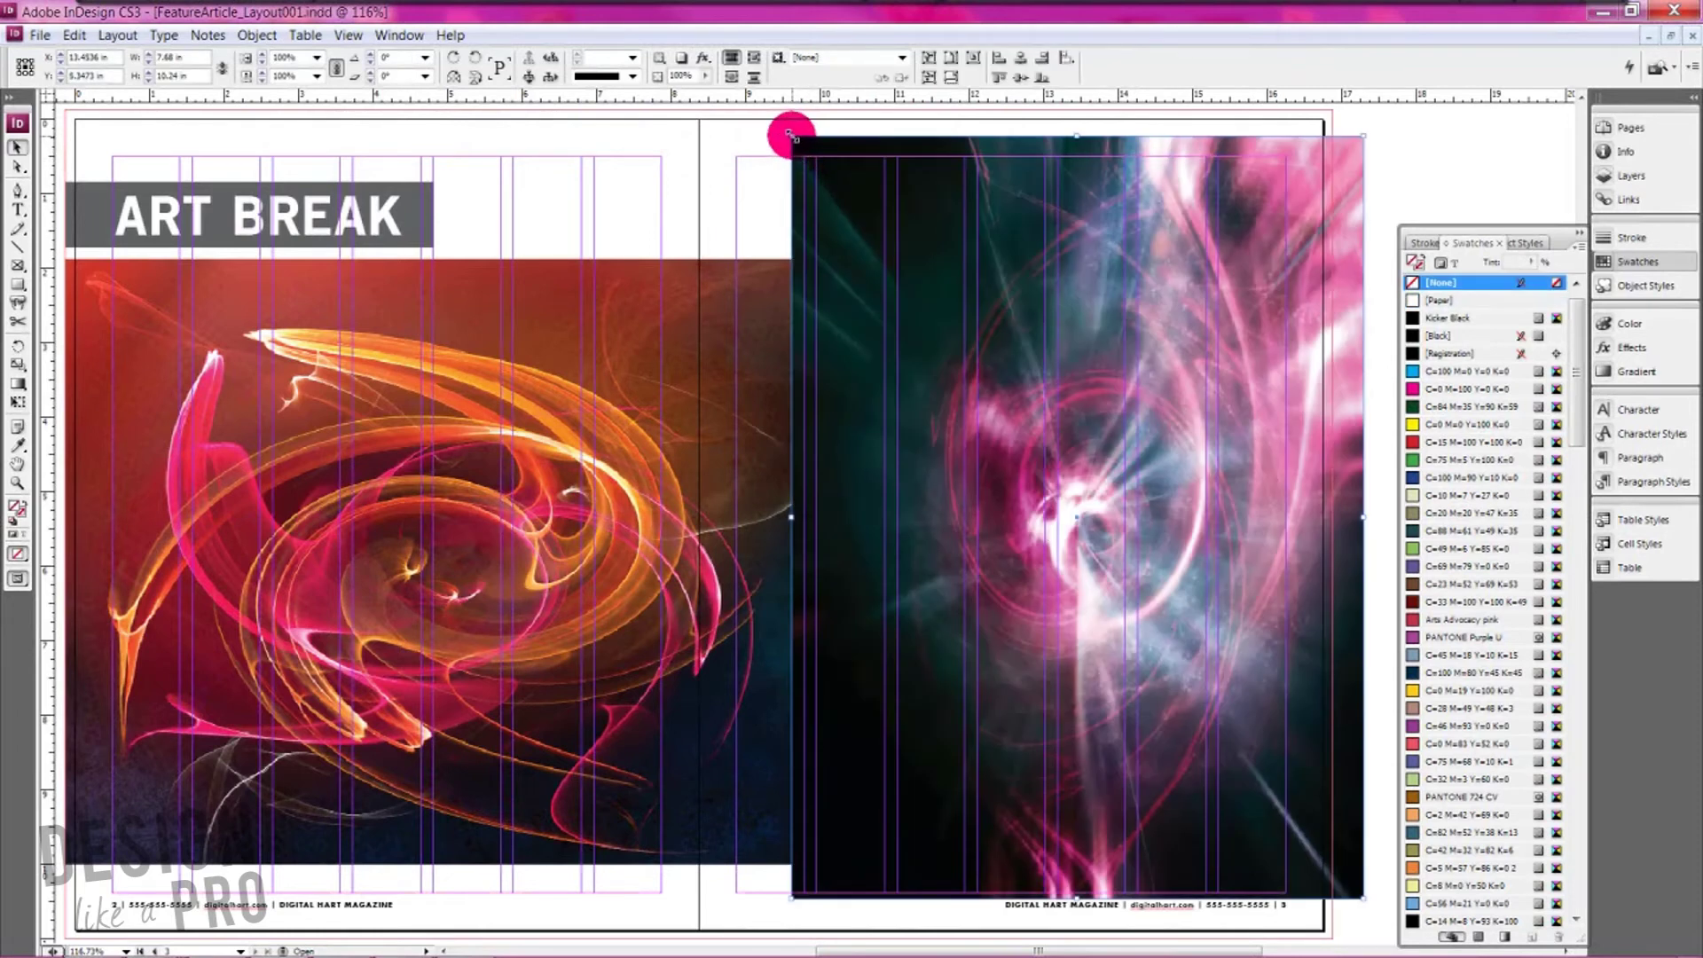
# Step: Scale the pink image to about 32%, crop its frame, and set it at the bottom-right corner
pyautogui.moveTo(792, 135); pyautogui.dragTo(1242, 730)
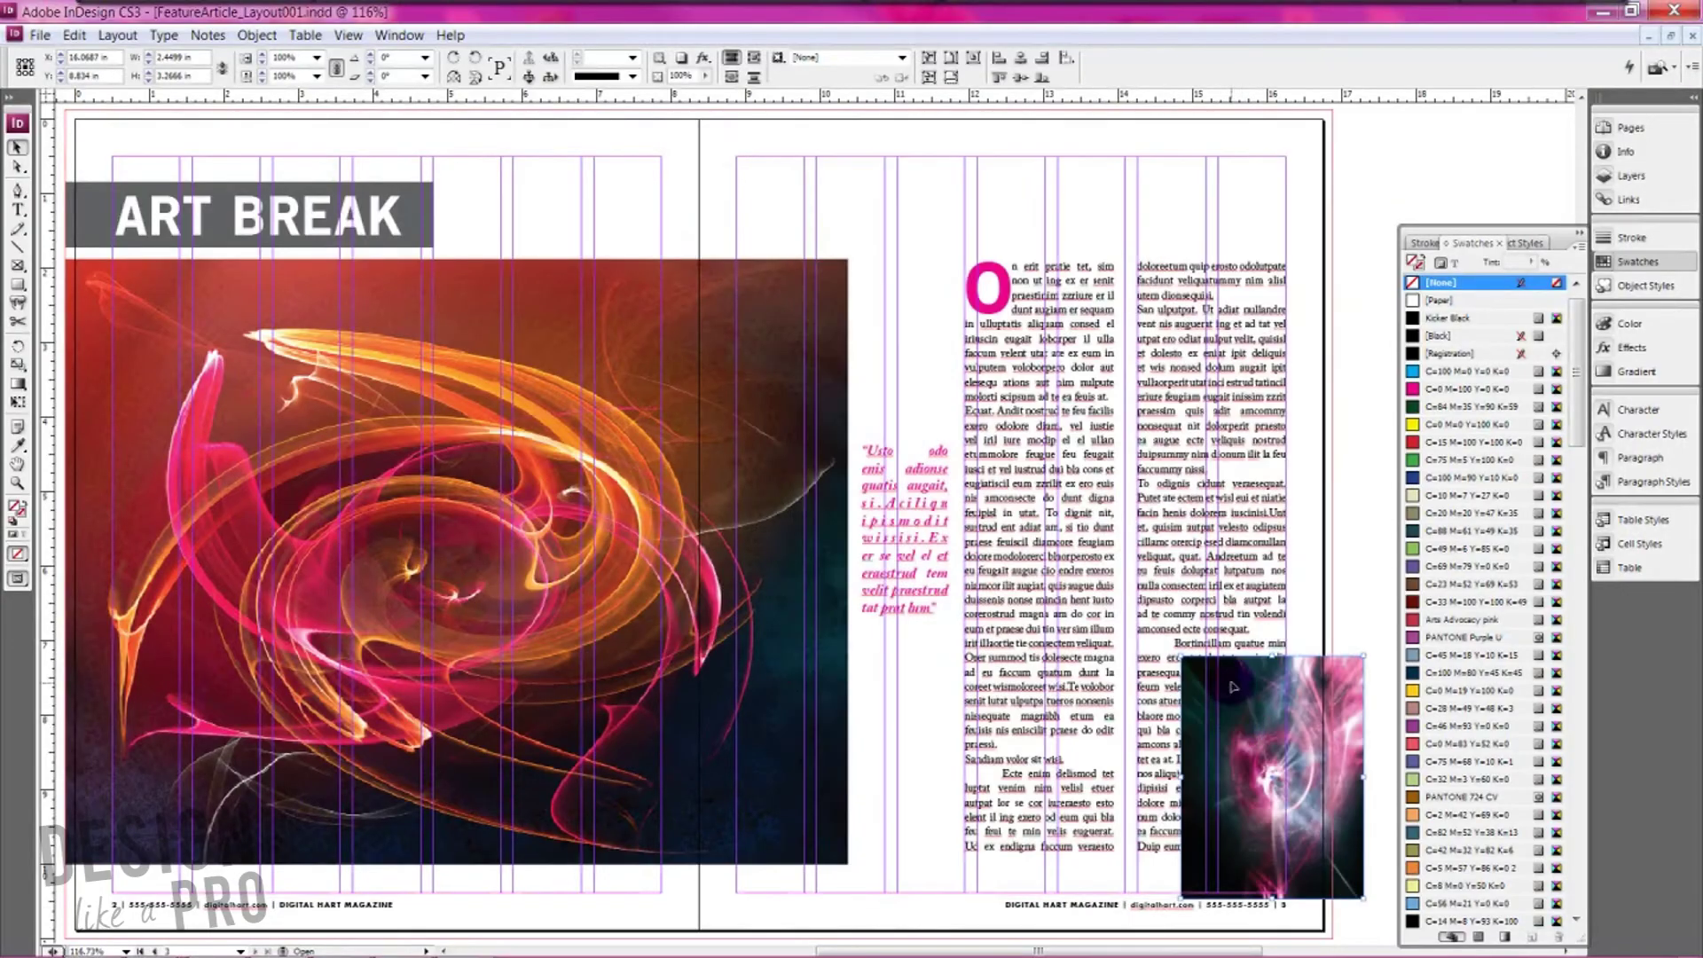
pyautogui.click(1186, 684)
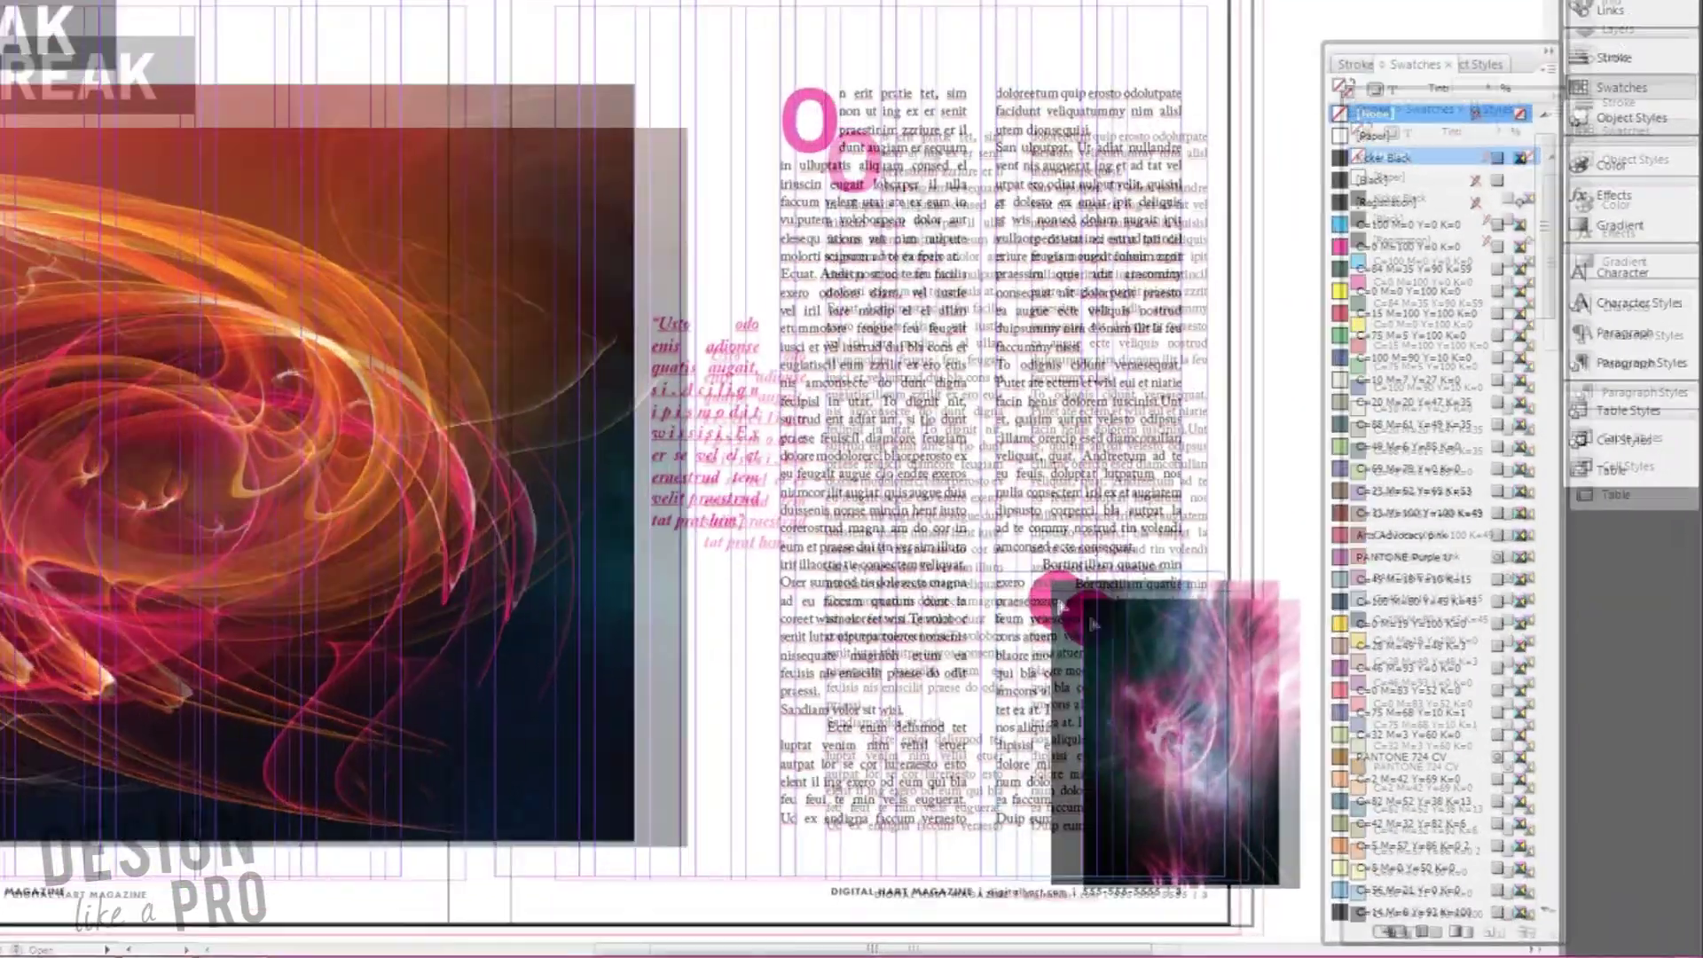
pyautogui.moveTo(1141, 855)
pyautogui.mouseDown()
pyautogui.moveTo(1171, 828)
pyautogui.moveTo(1130, 844)
pyautogui.moveTo(1148, 868)
pyautogui.mouseUp()
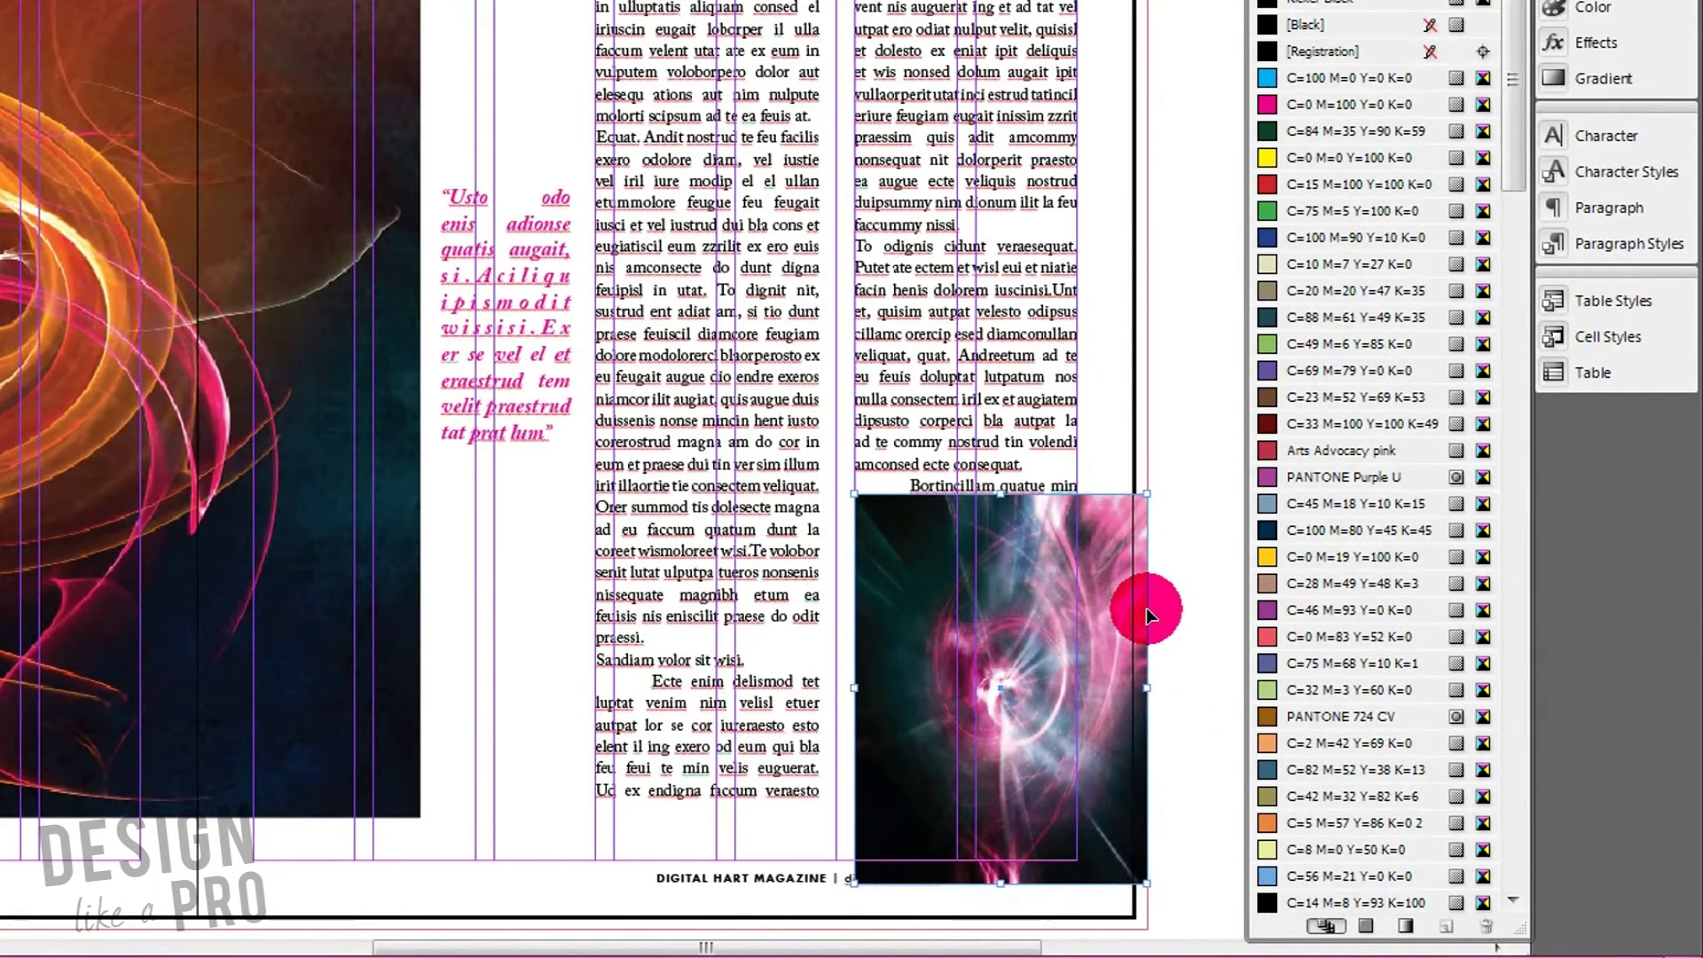
pyautogui.moveTo(1146, 609); pyautogui.dragTo(1073, 576)
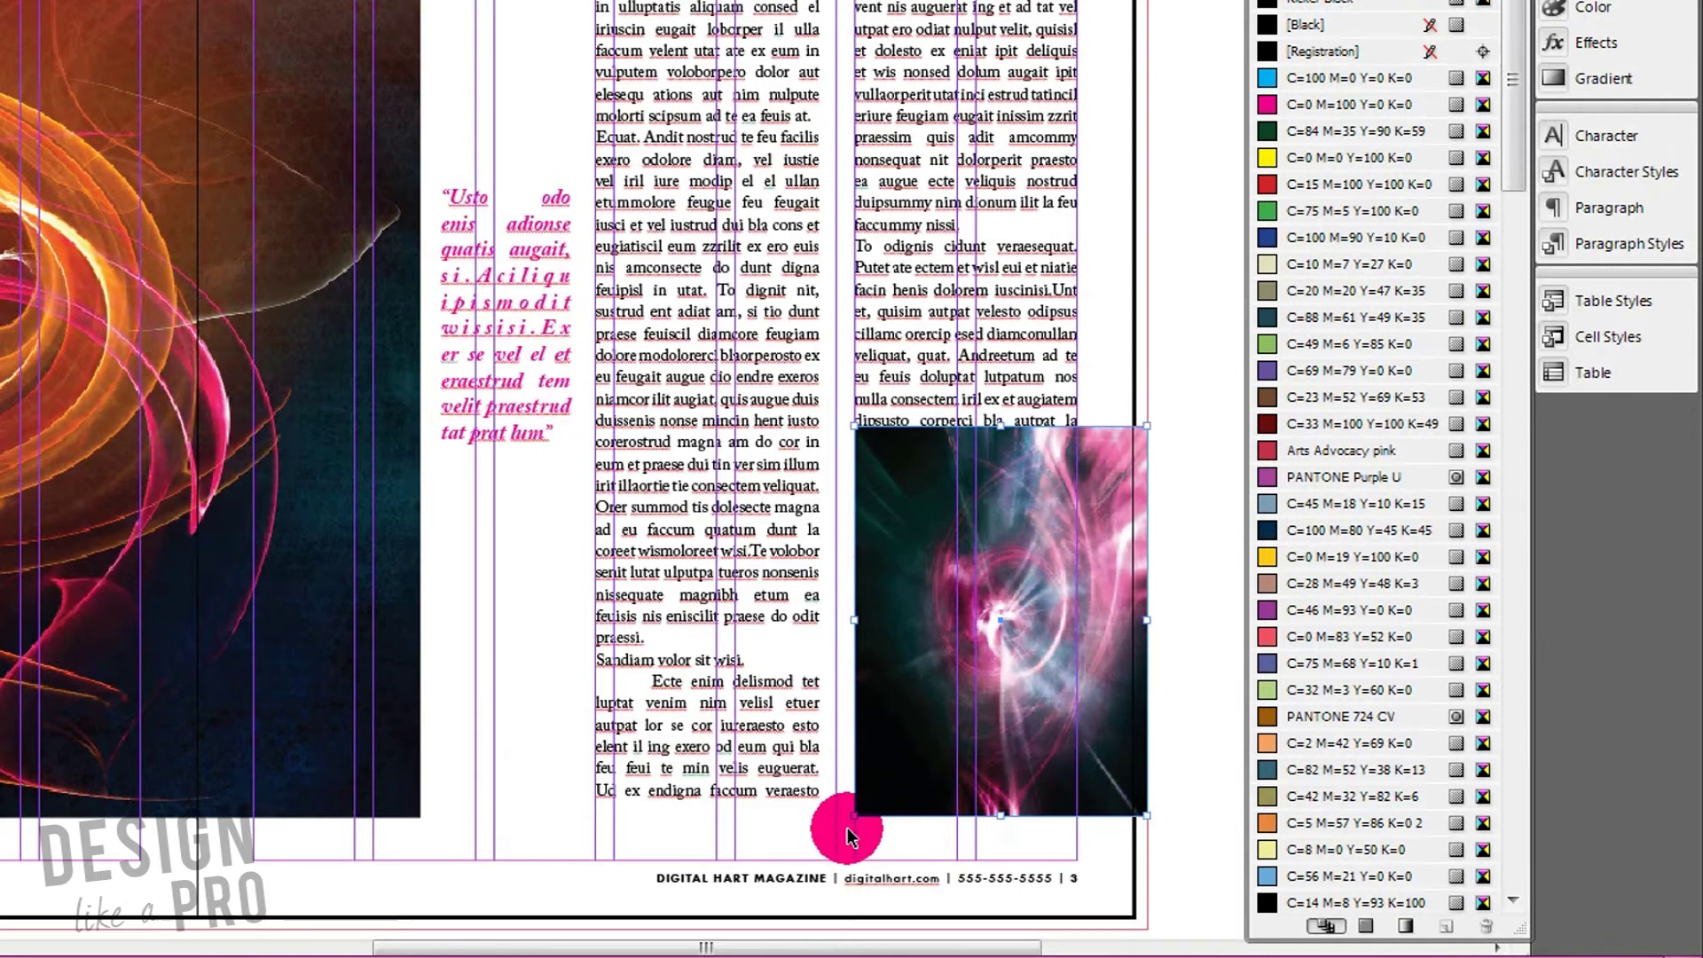
pyautogui.click(1140, 859)
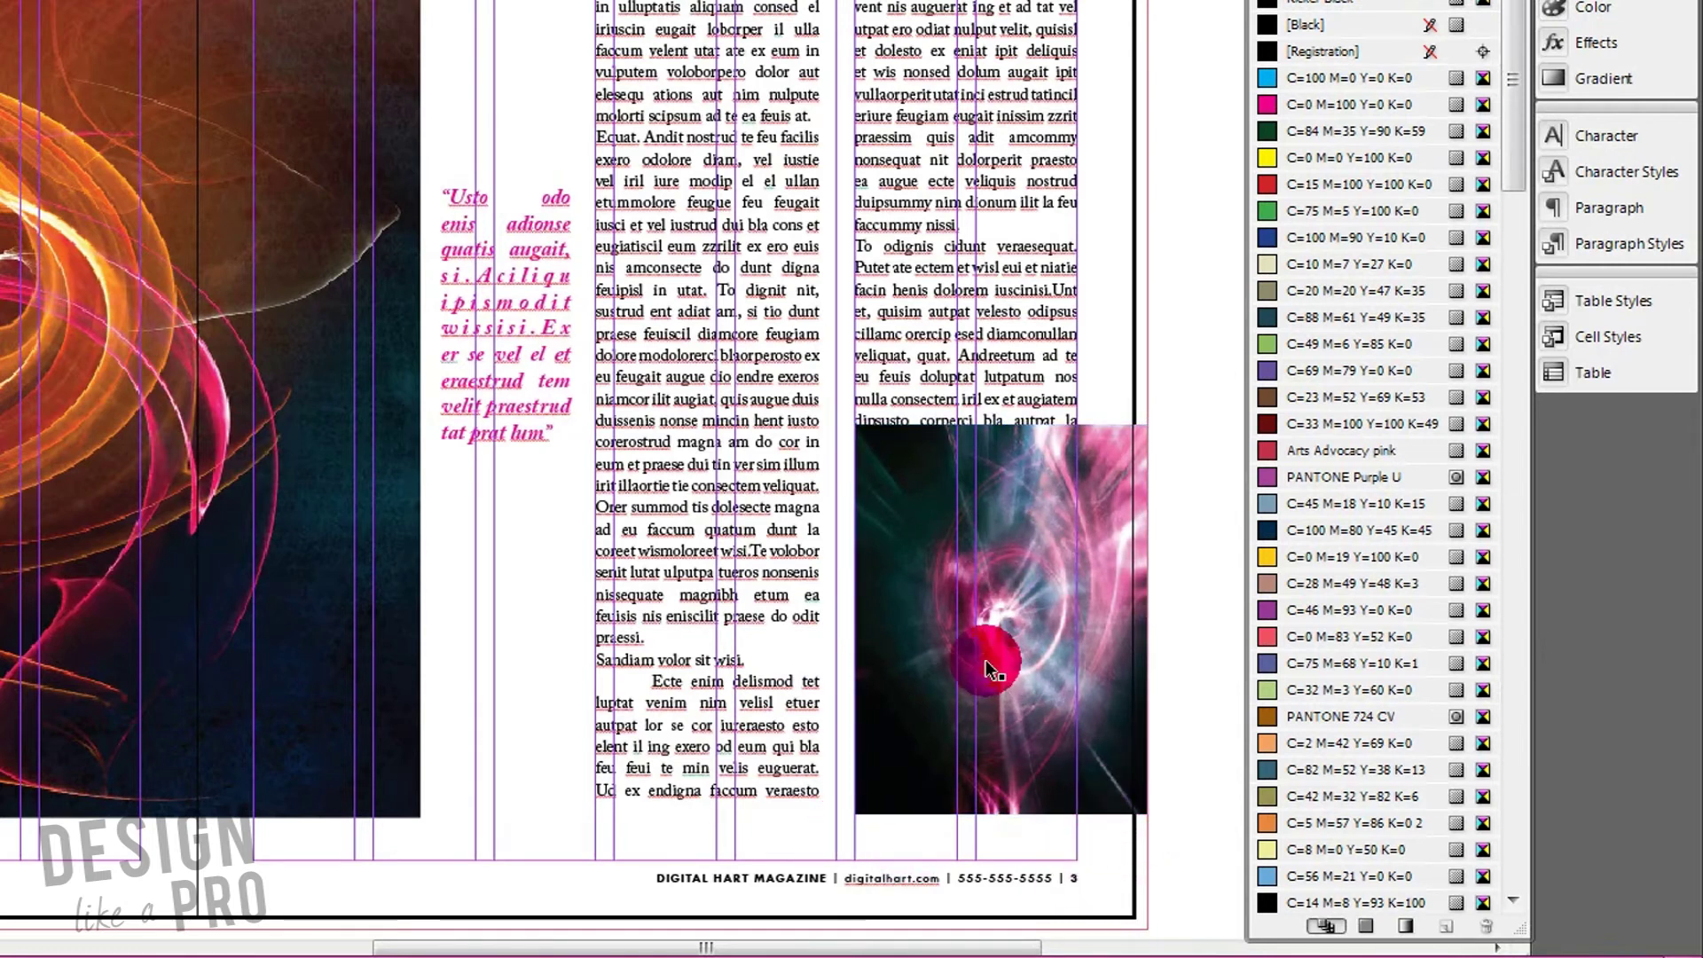
pyautogui.click(989, 670)
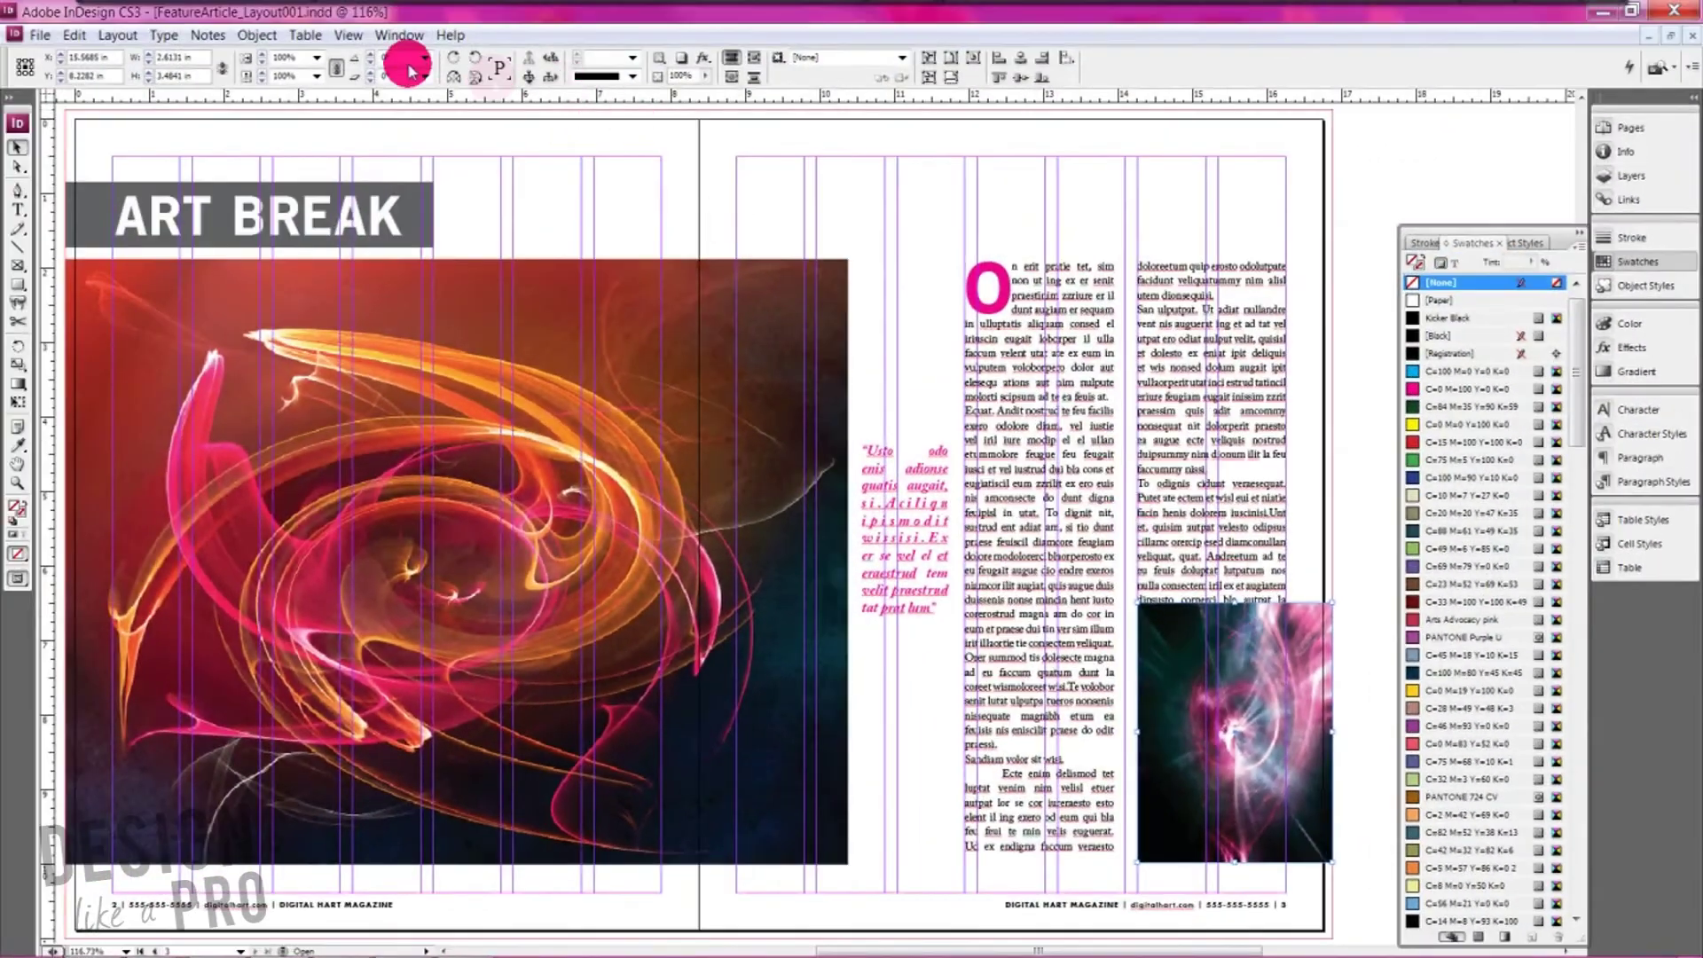
# Step: Wrap the second column's text around the corner image's bounding box with 0.0625 in offsets
pyautogui.click(399, 34)
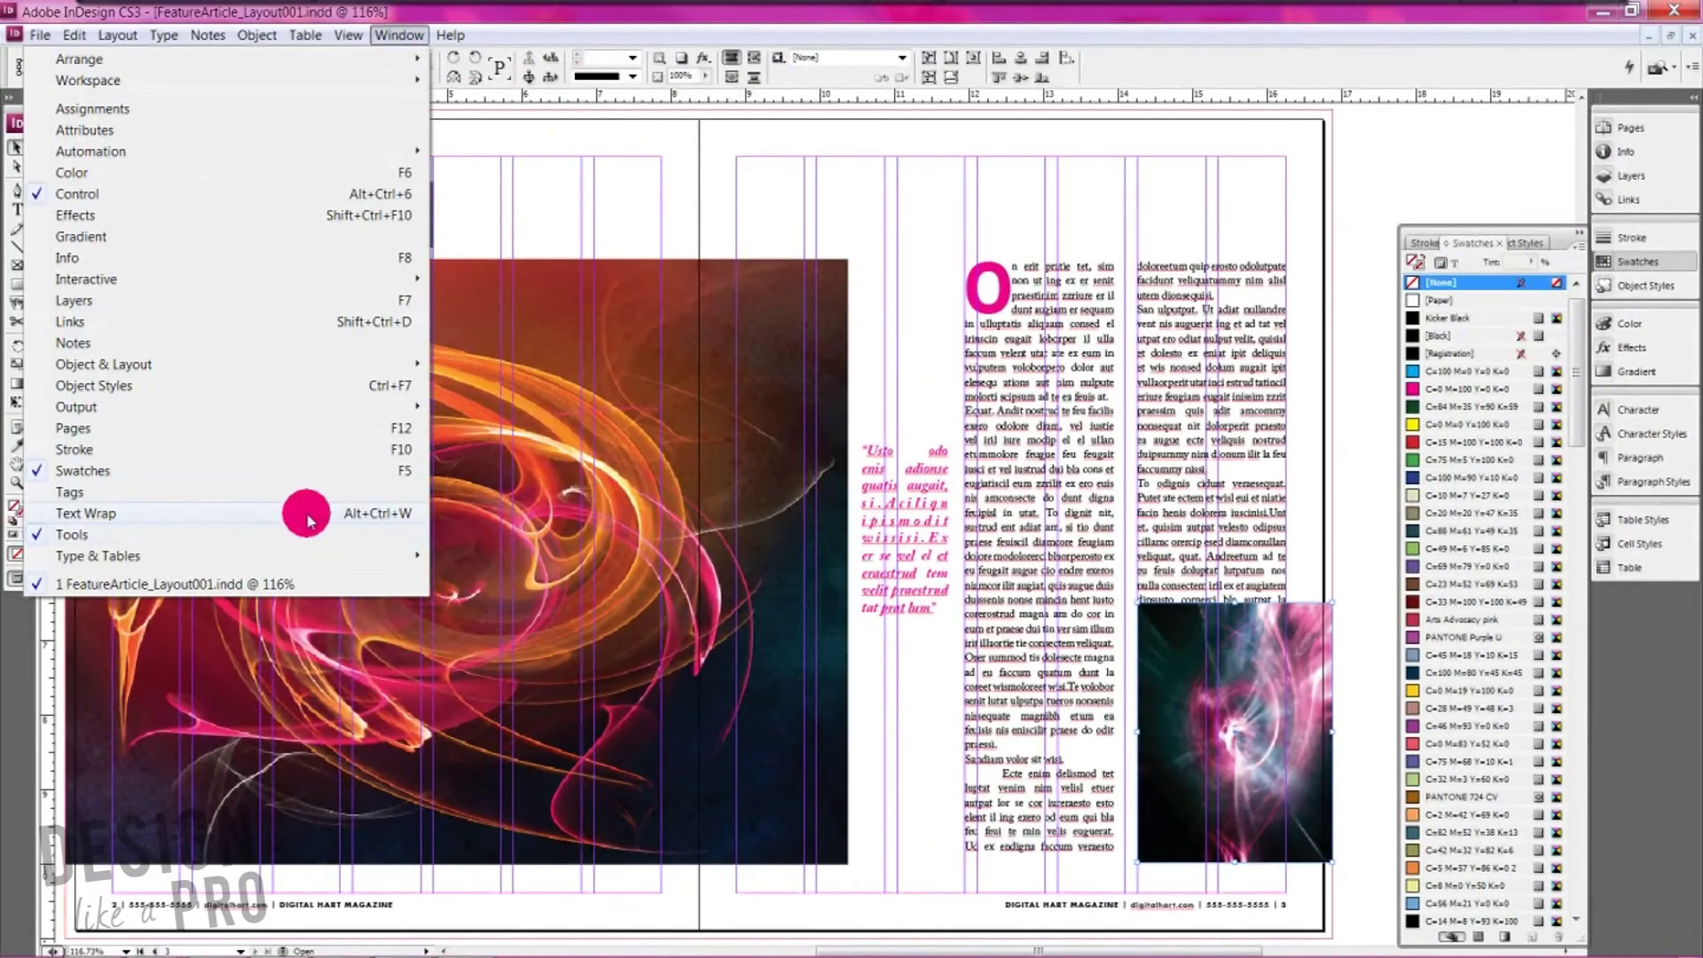
pyautogui.click(322, 514)
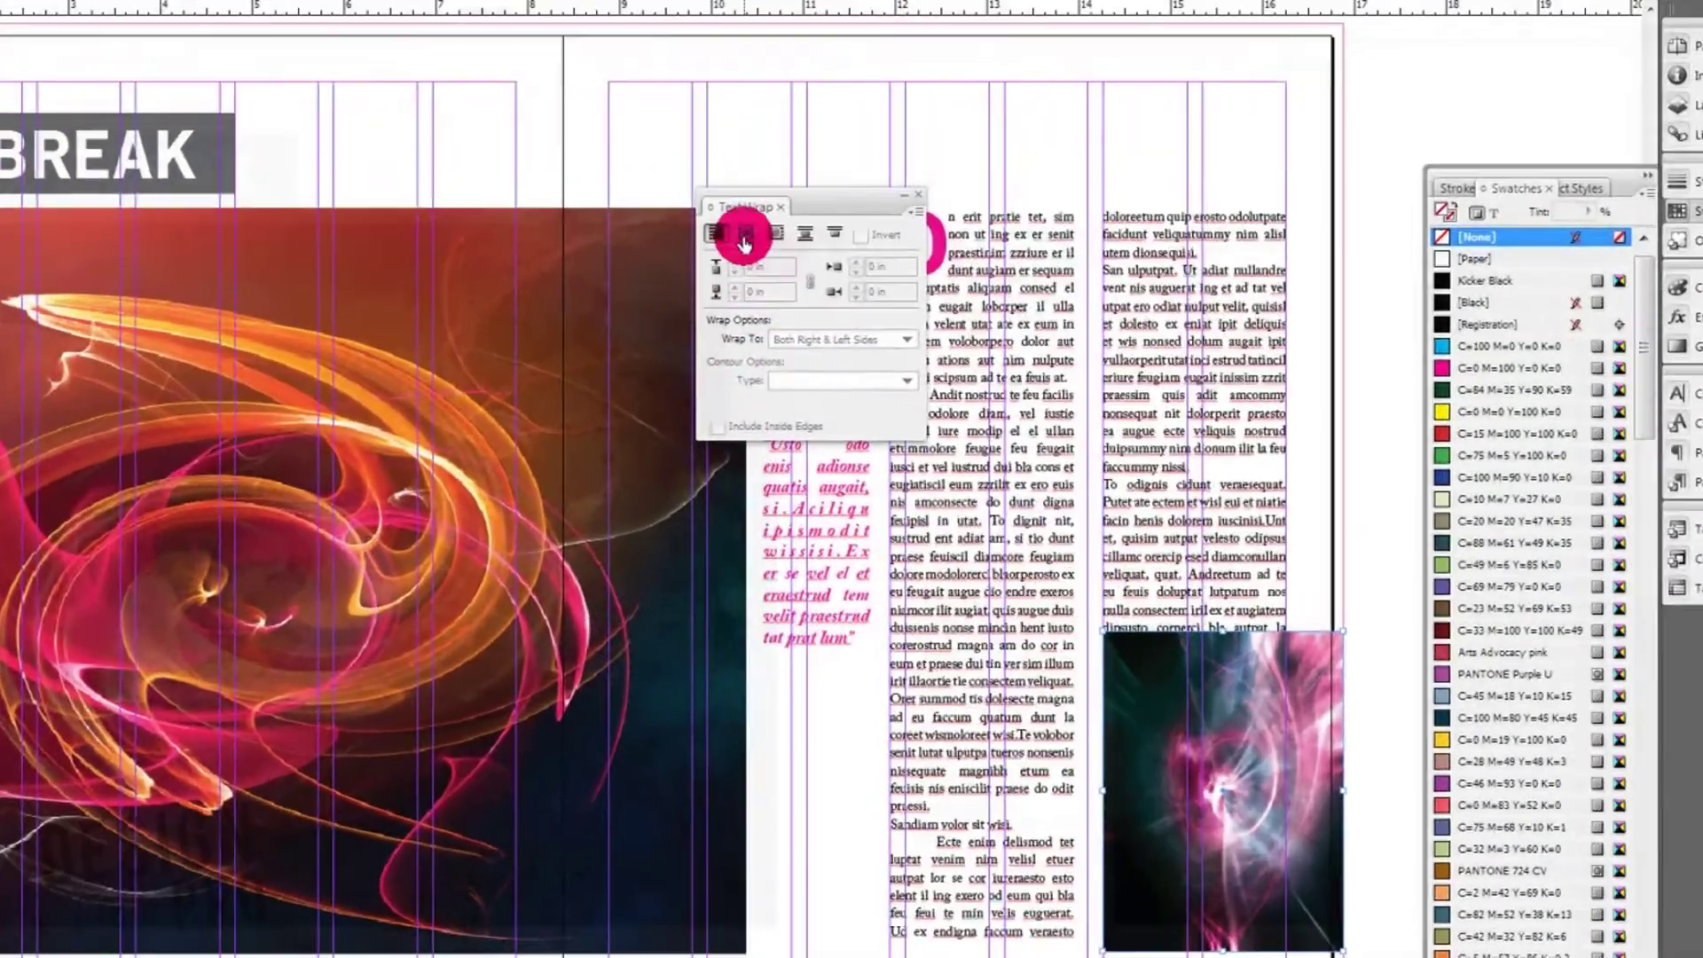
pyautogui.click(744, 233)
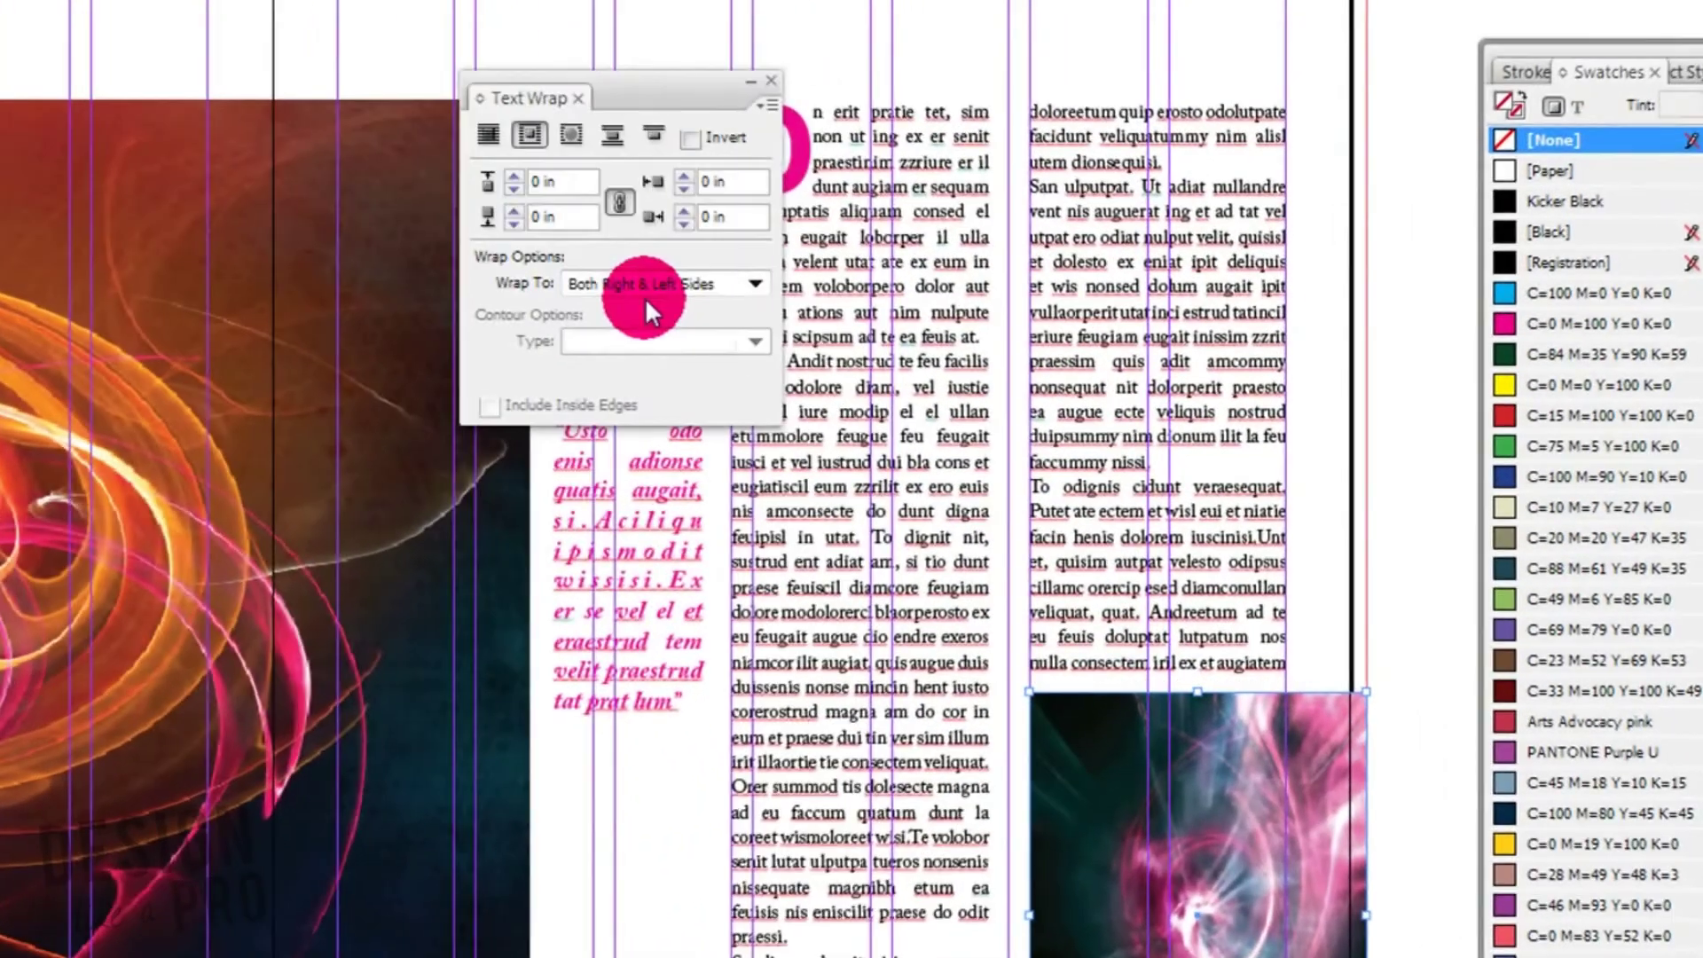
pyautogui.click(513, 177)
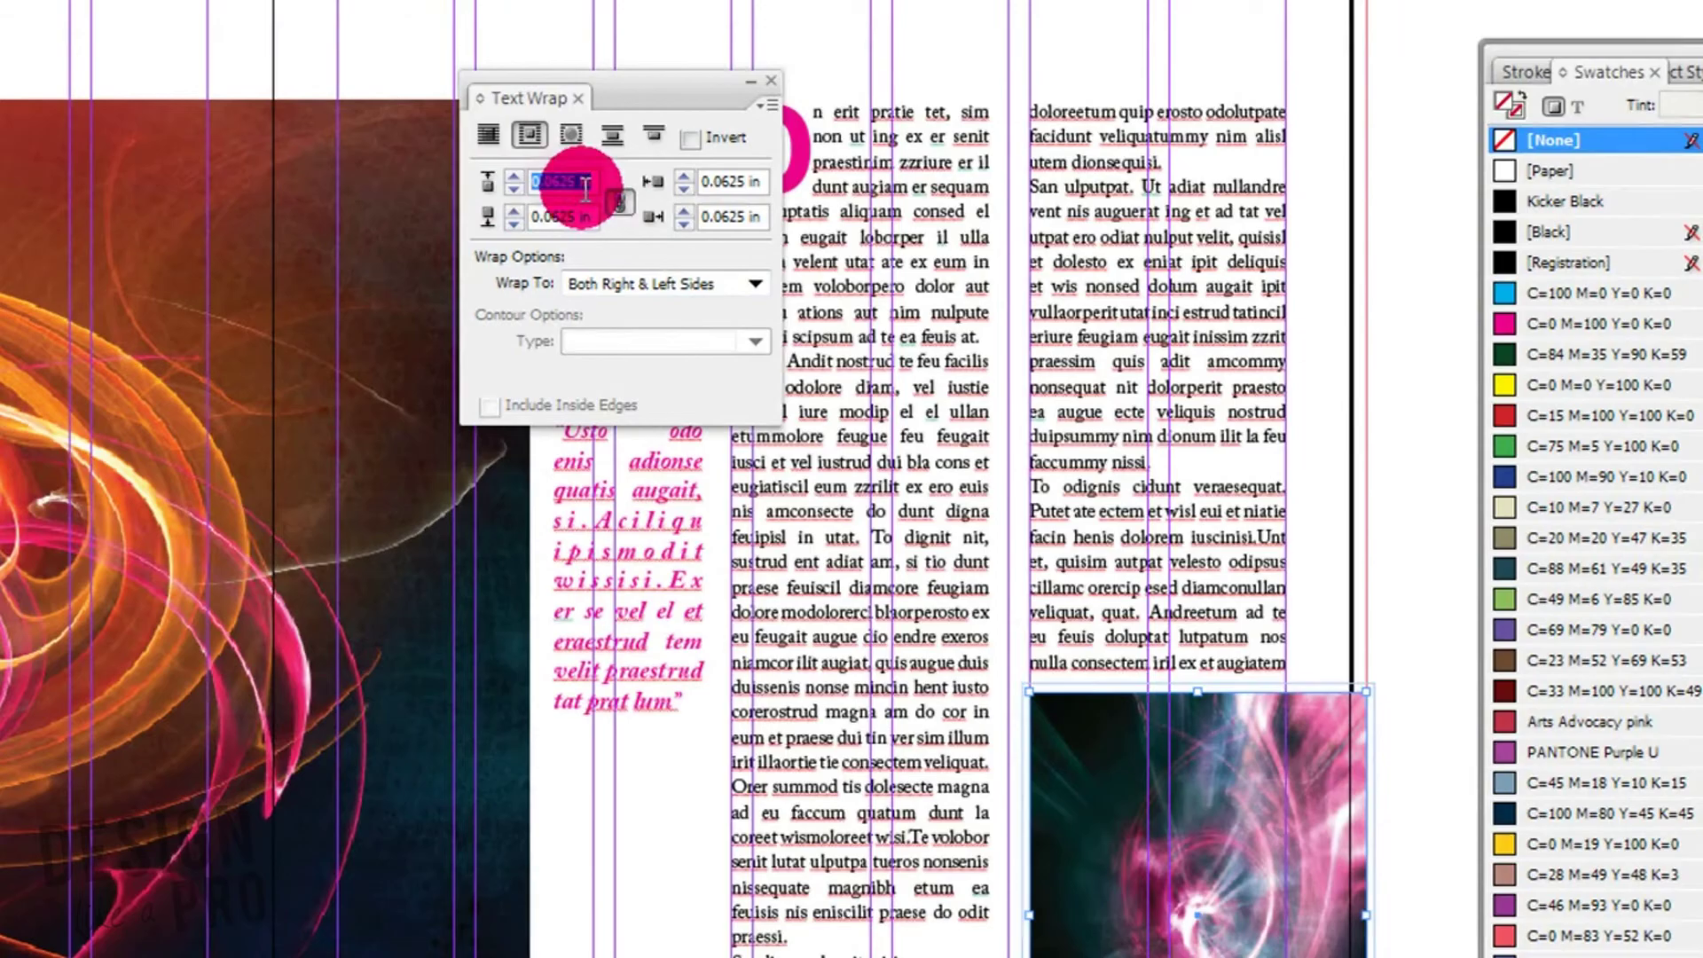
pyautogui.click(717, 183)
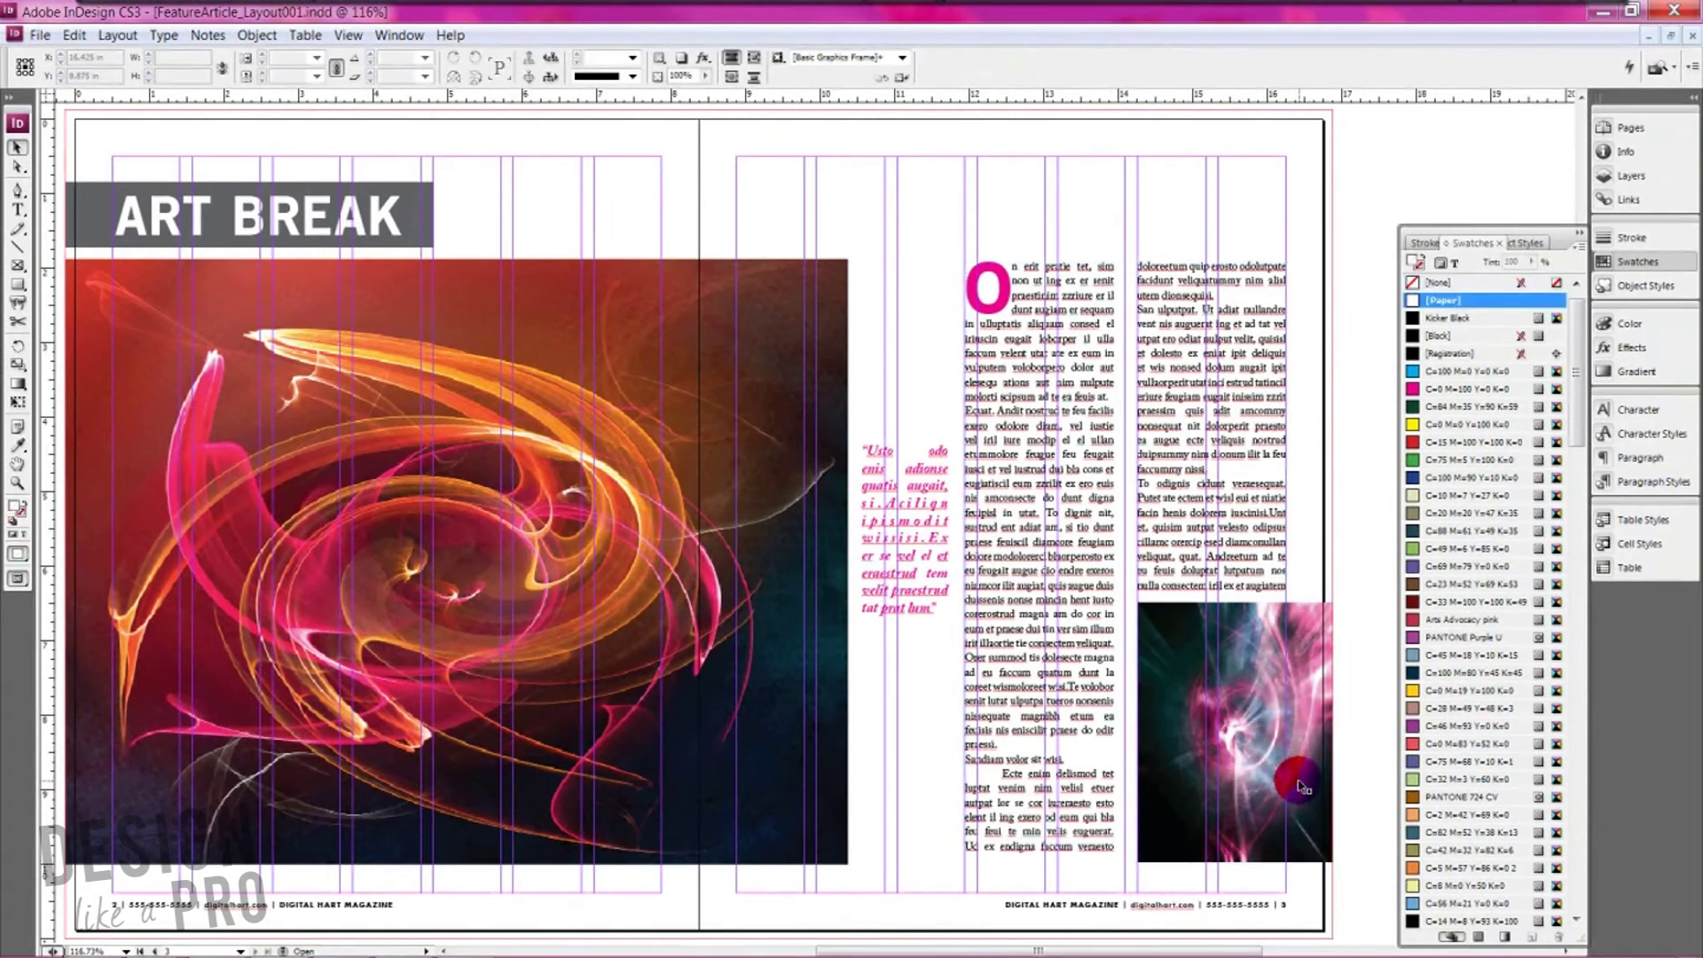
pyautogui.click(945, 459)
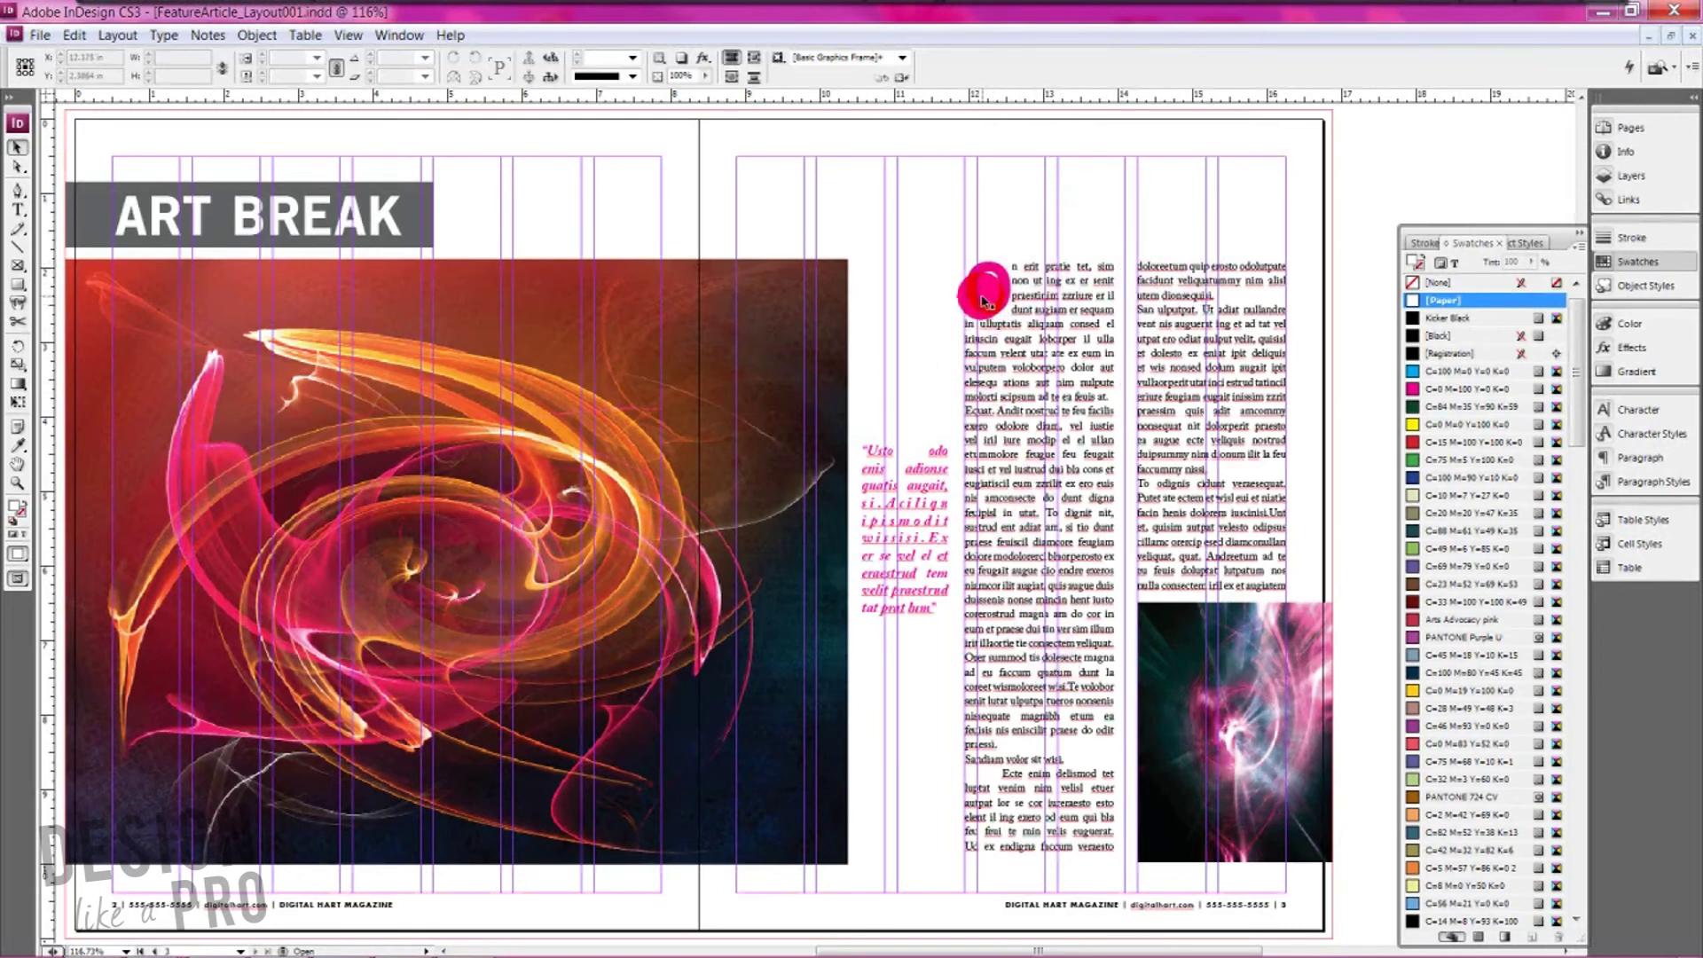
pyautogui.click(919, 495)
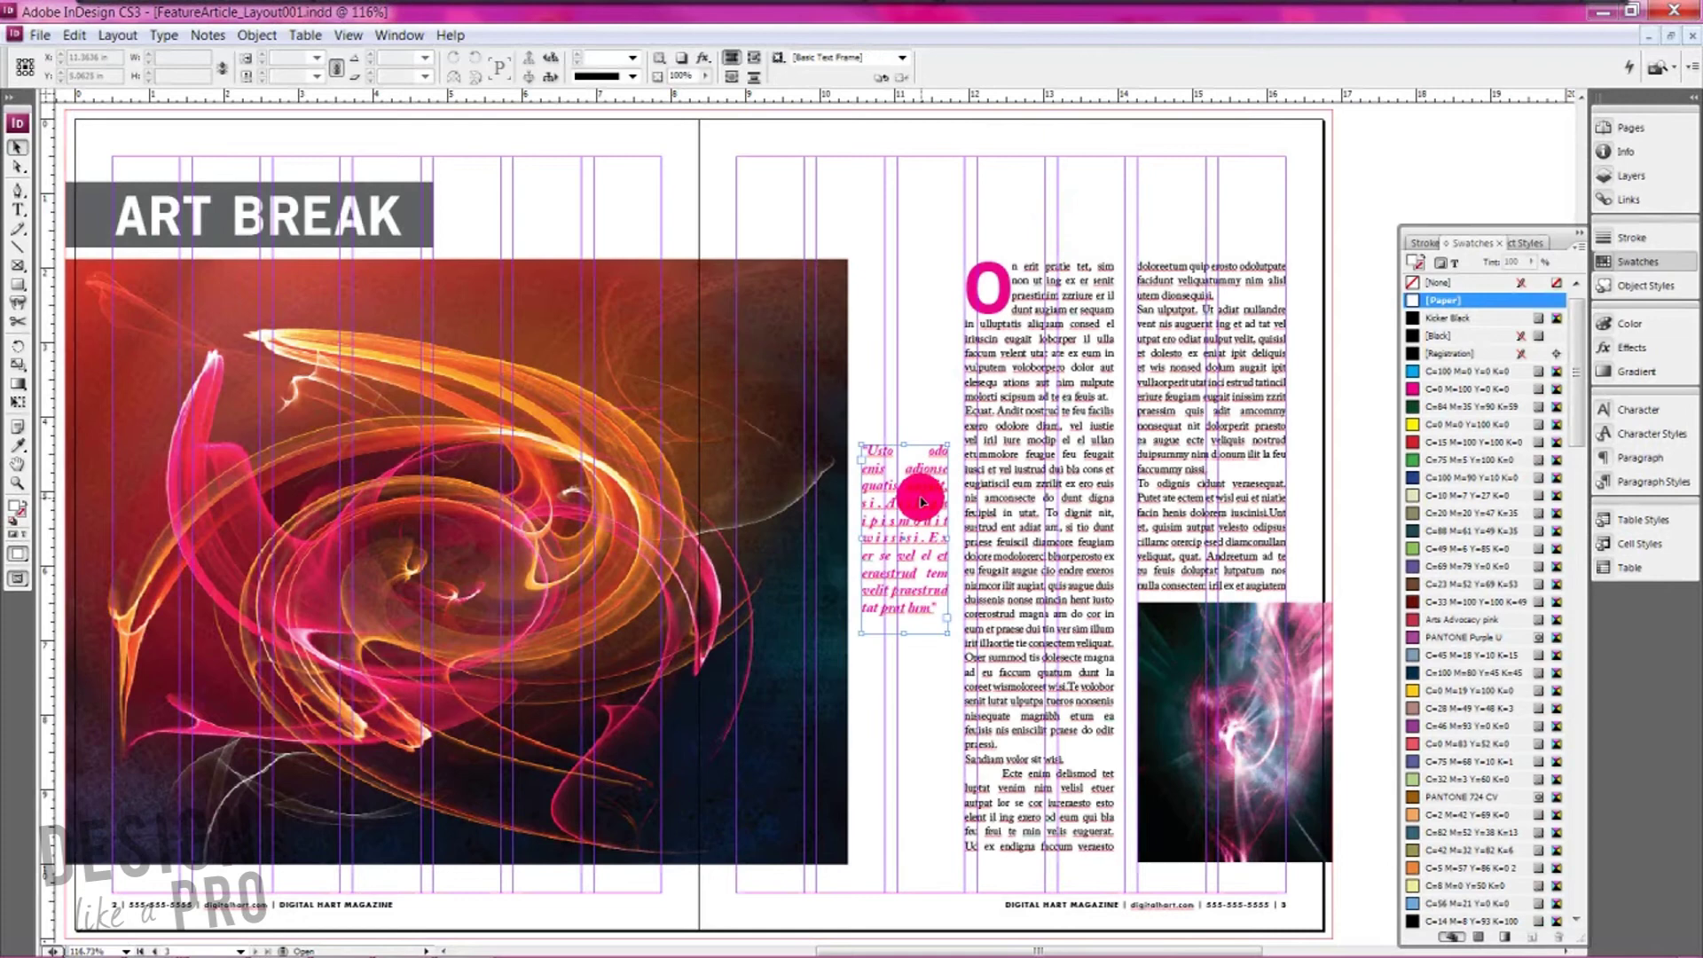
pyautogui.click(1256, 691)
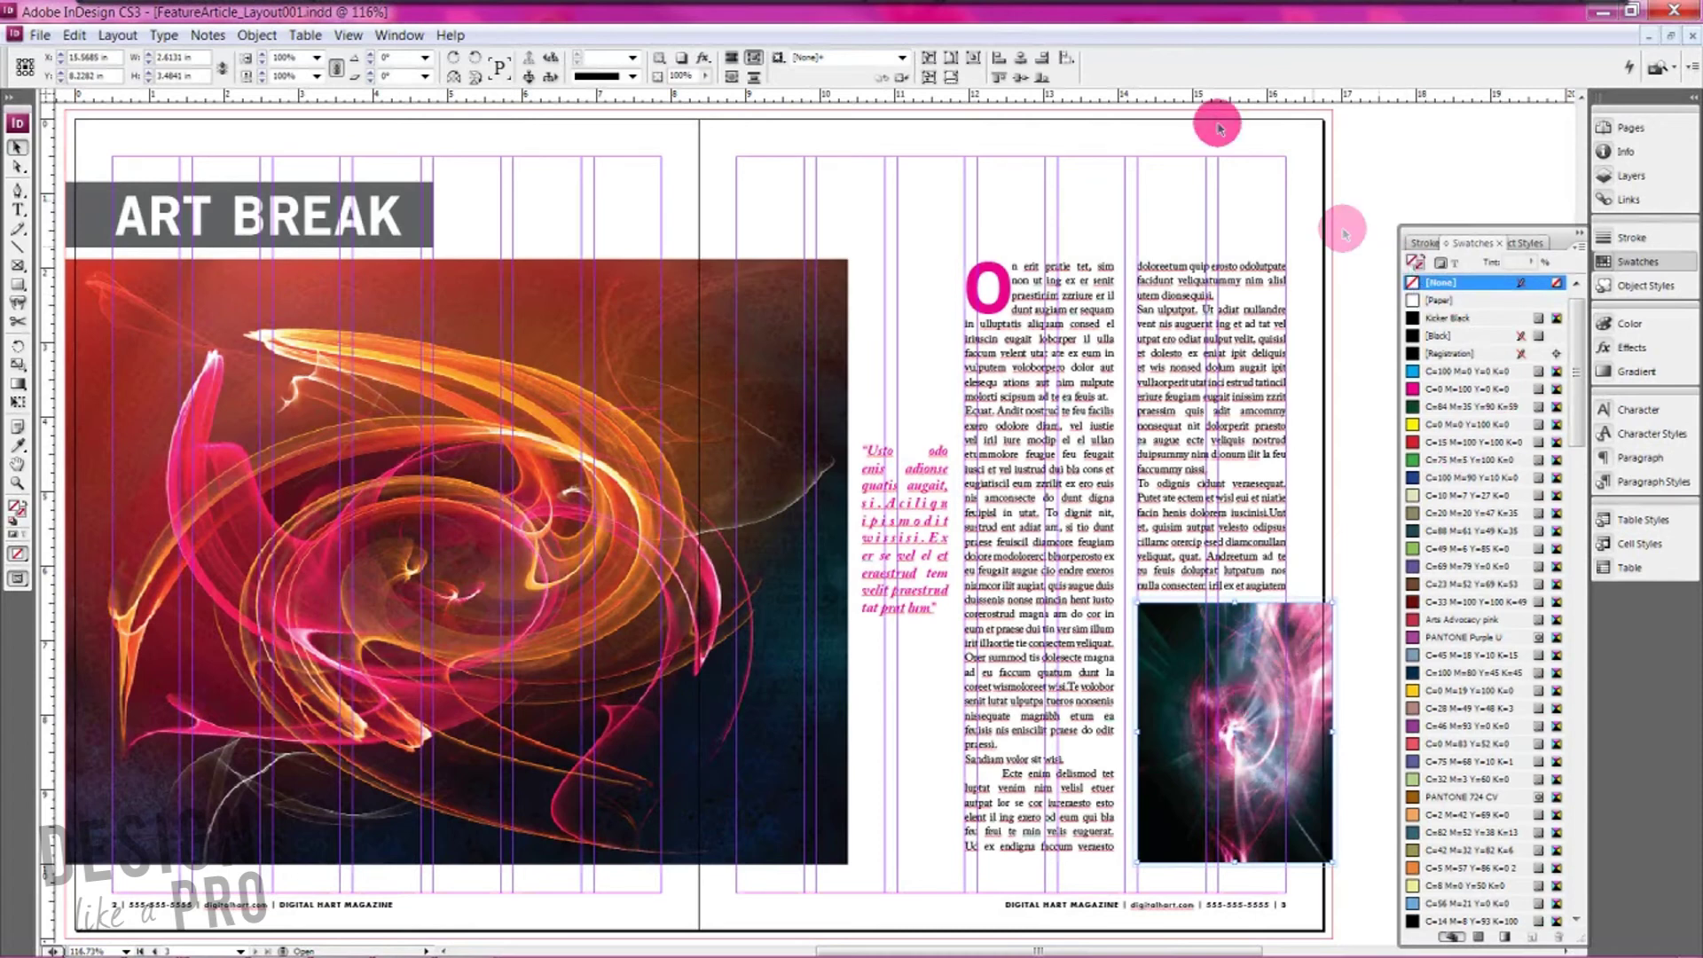
# Step: Deselect all, switch to Preview mode (W), view at 100% with Ctrl+1, and centre the spread
pyautogui.click(1260, 214)
pyautogui.press('w')
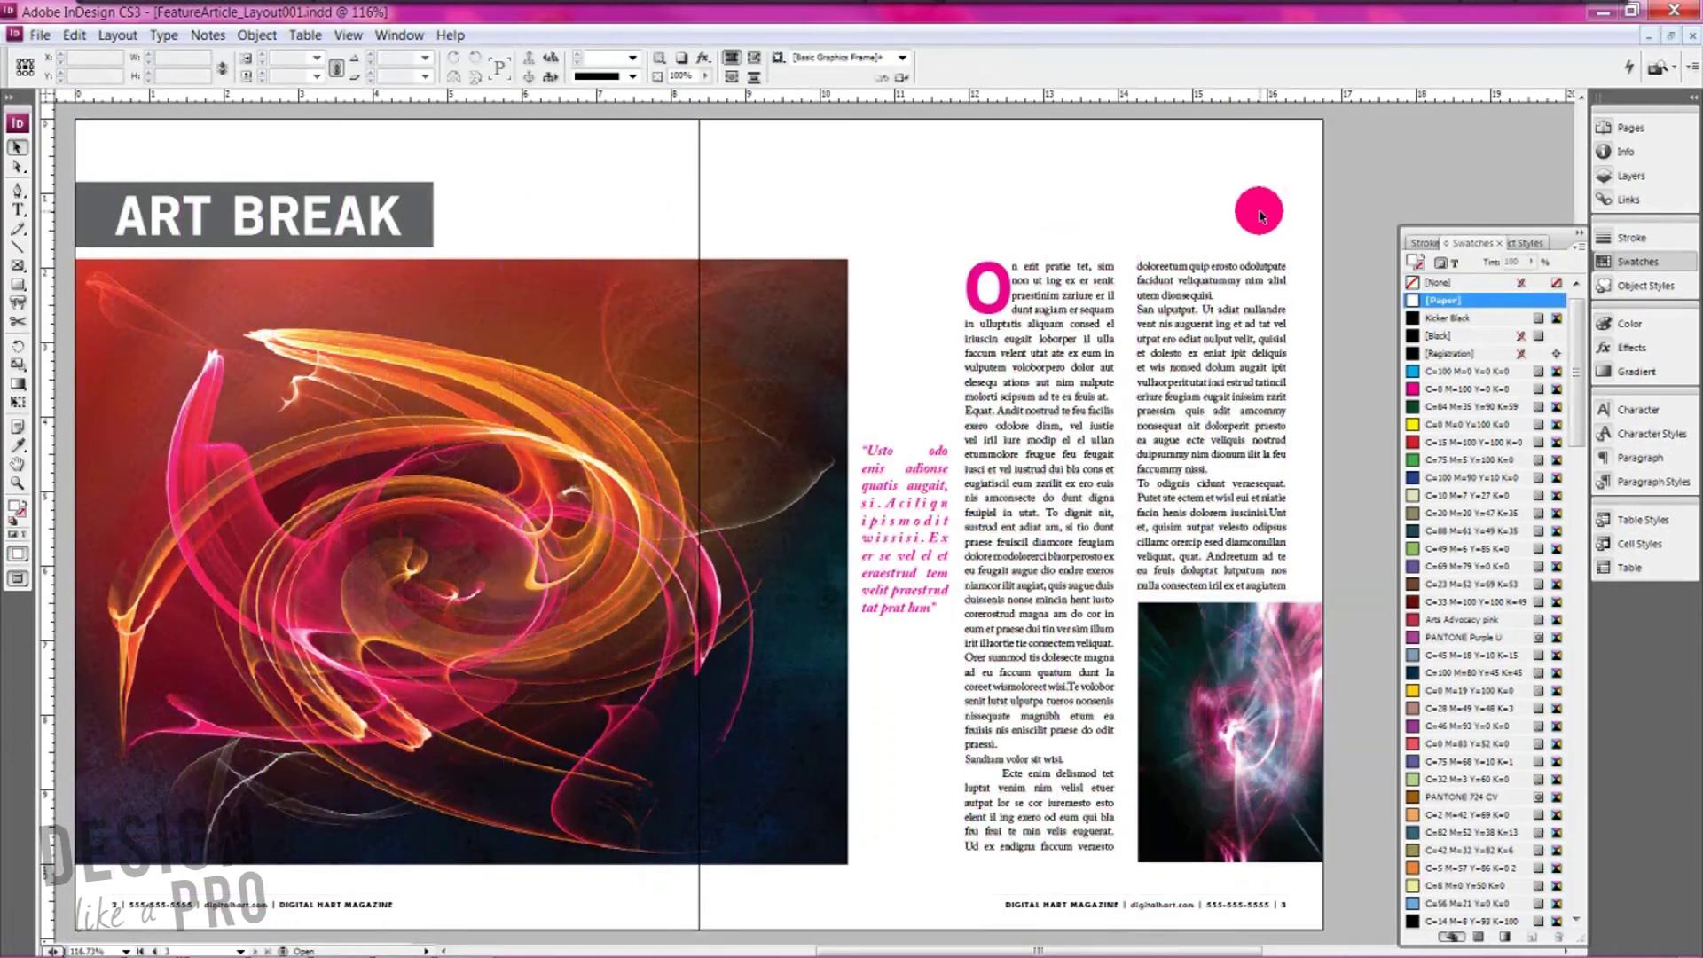
pyautogui.hotkey('ctrl', '1')
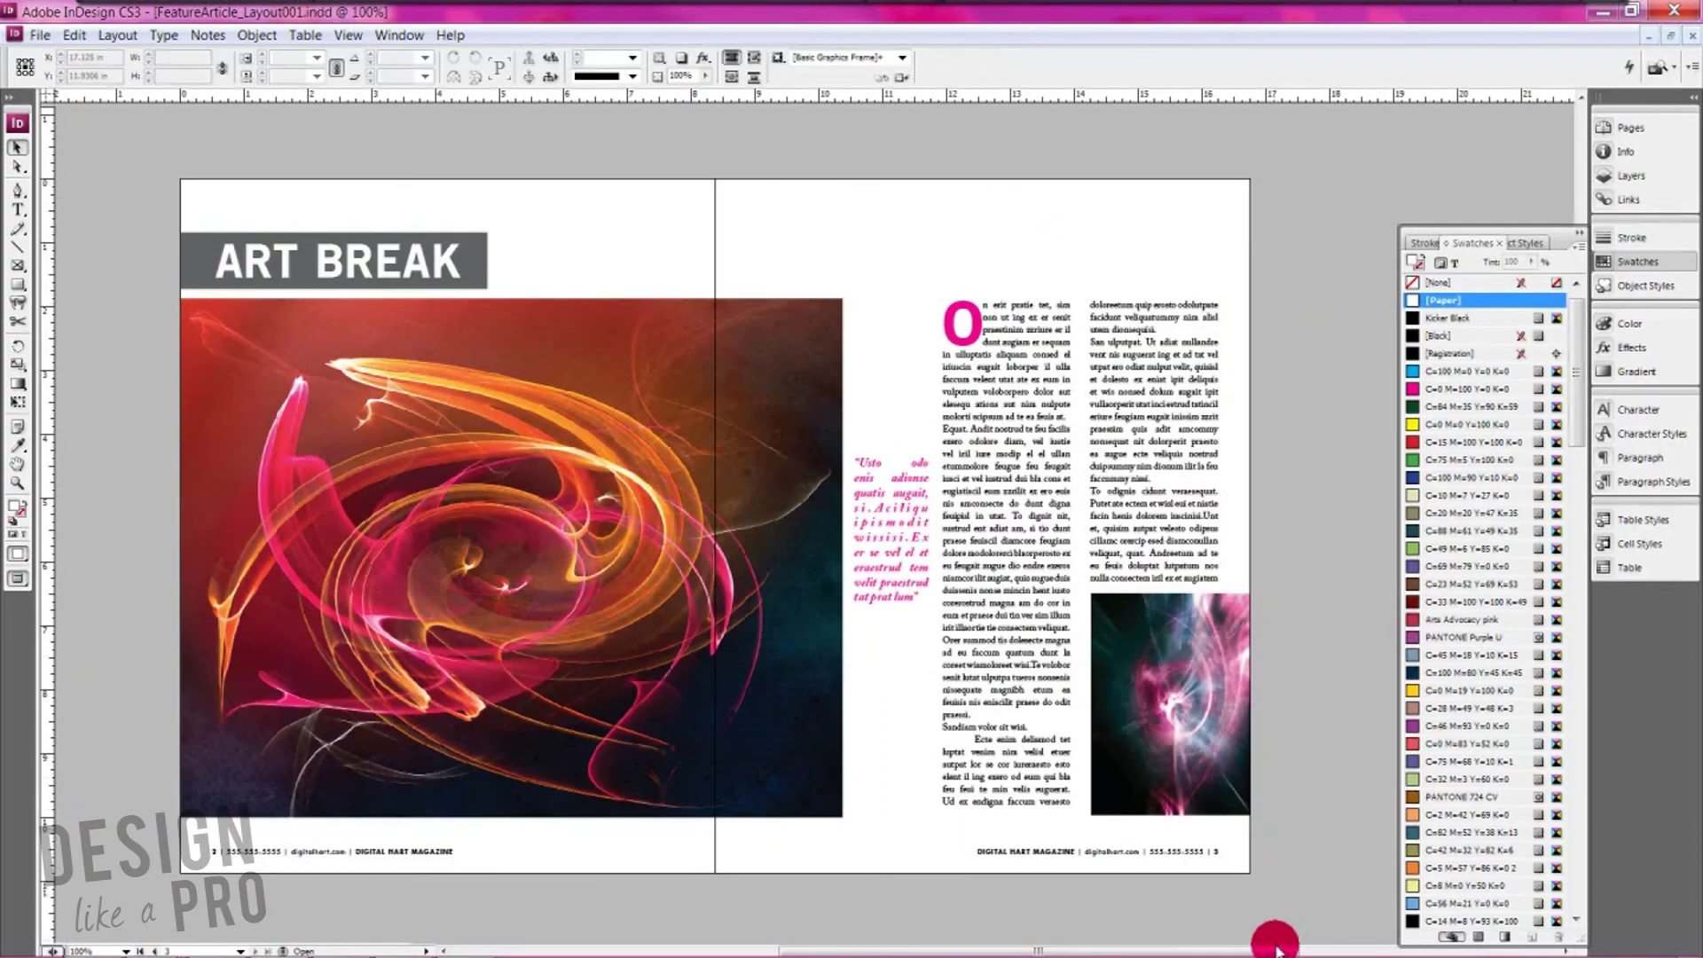
pyautogui.moveTo(1273, 945); pyautogui.dragTo(1237, 950)
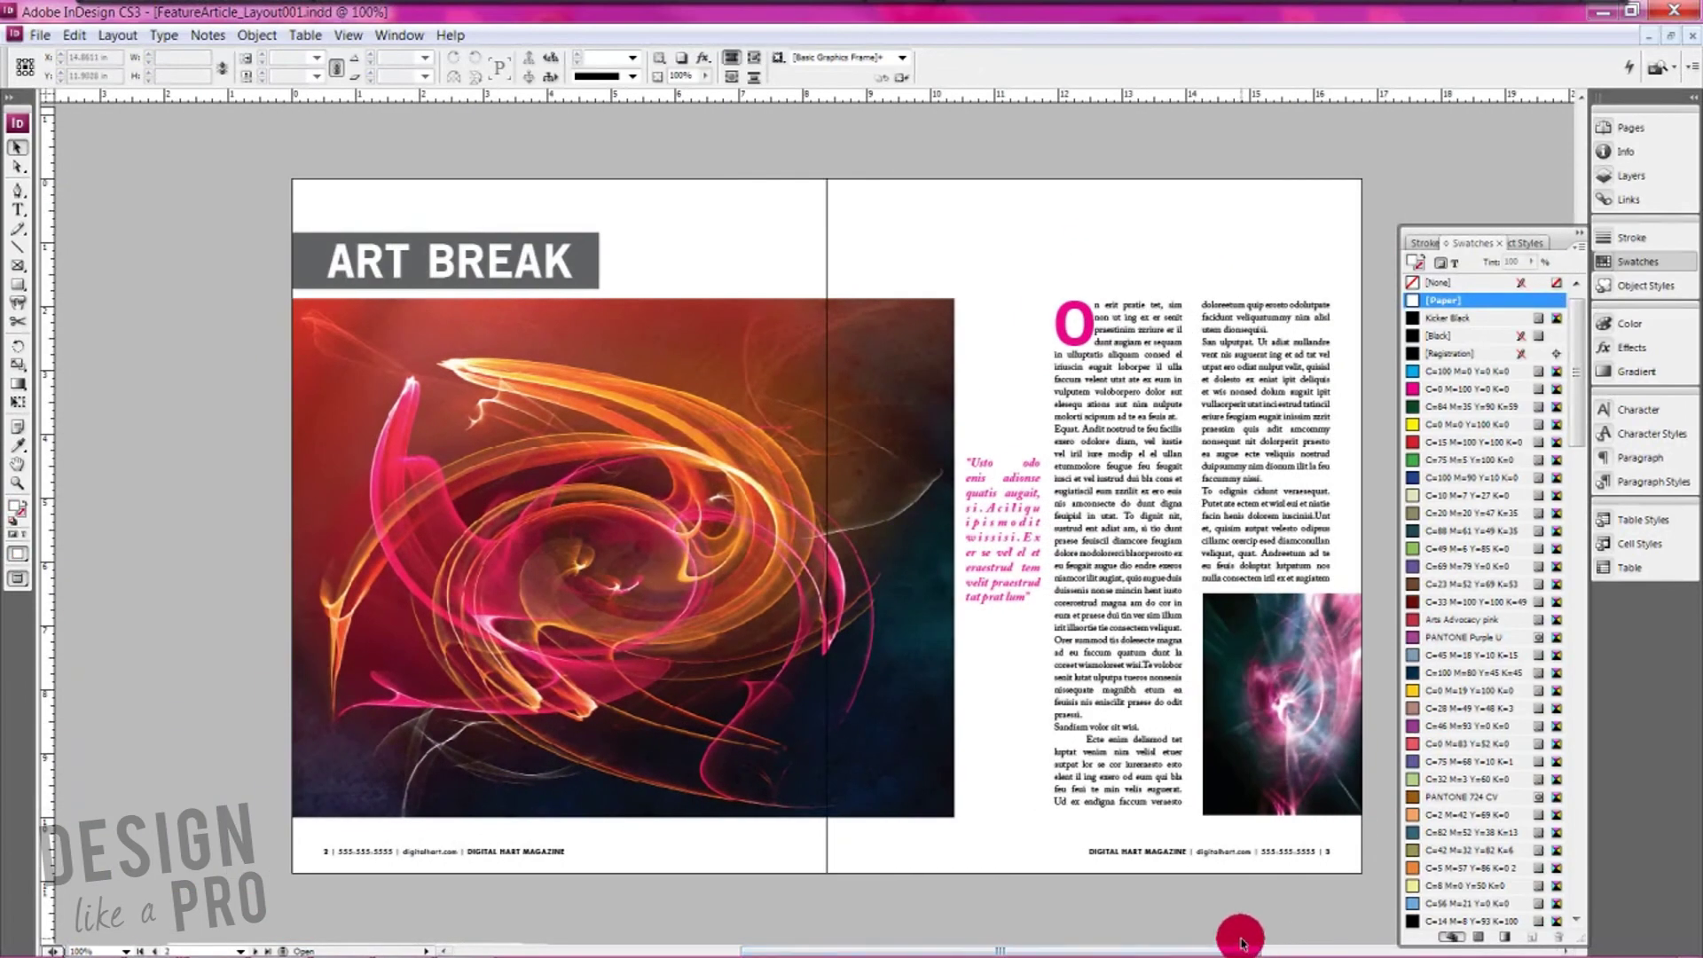